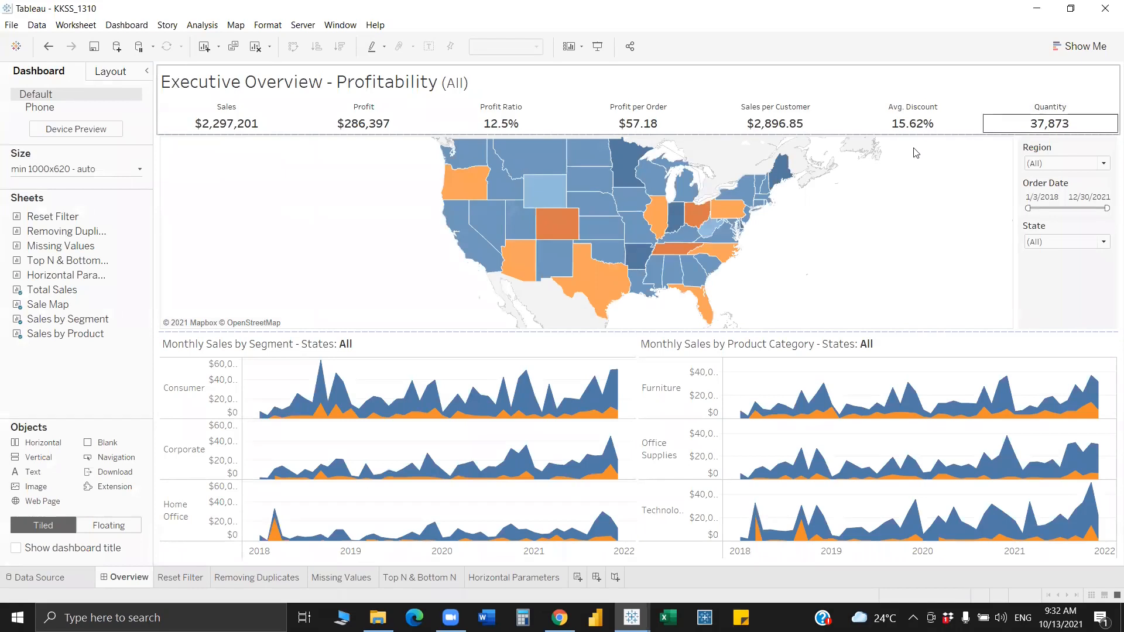
Create a new worksheet and a calculated field named Reset that returns the text "Reset All Filters"
mouse_move(683, 188)
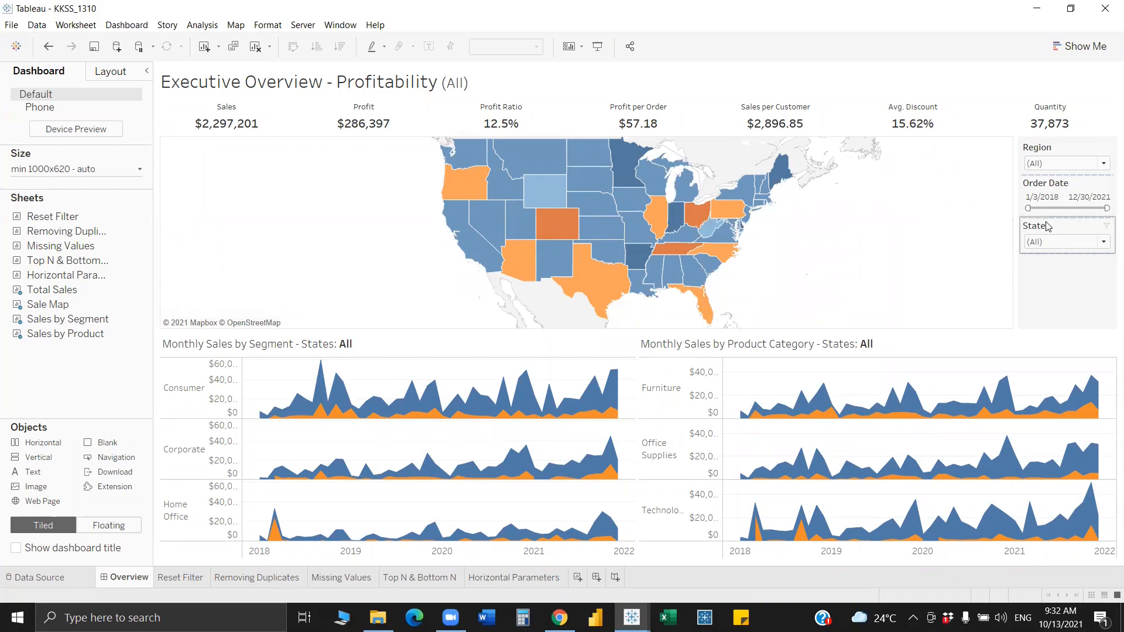
left_click(578, 579)
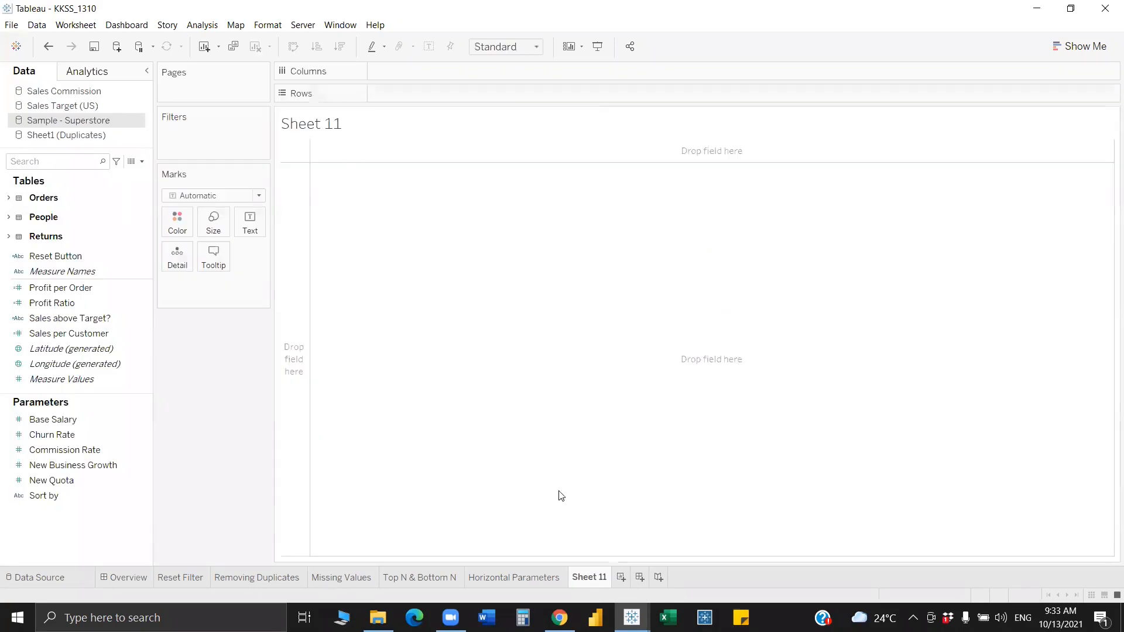
left_click(141, 162)
left_click(122, 176)
double_click(255, 255)
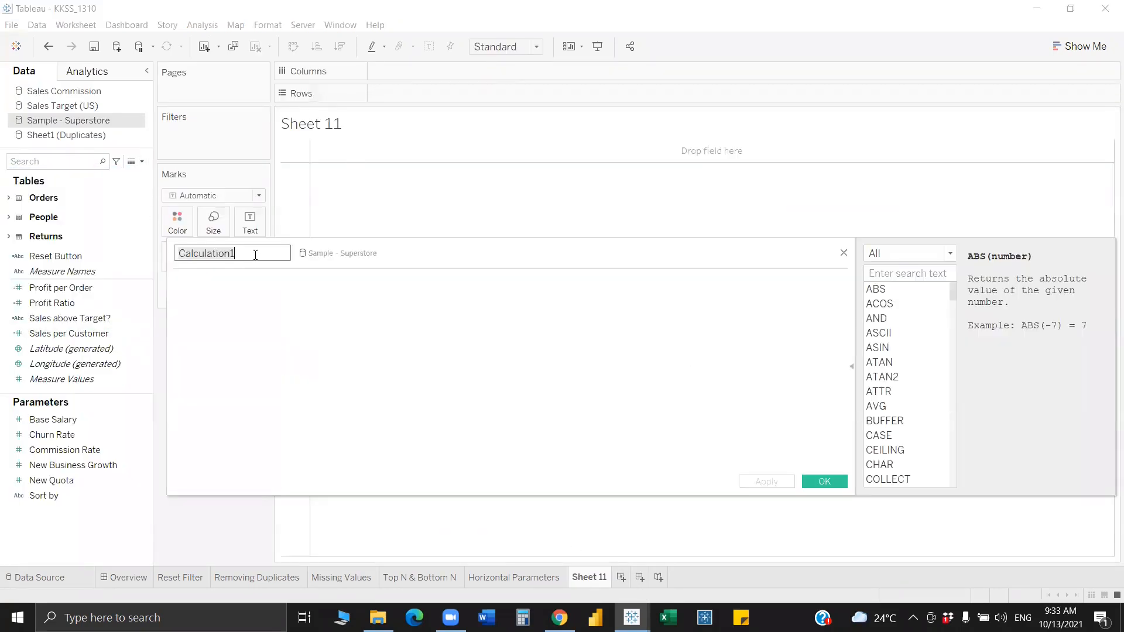
key("BackSpace")
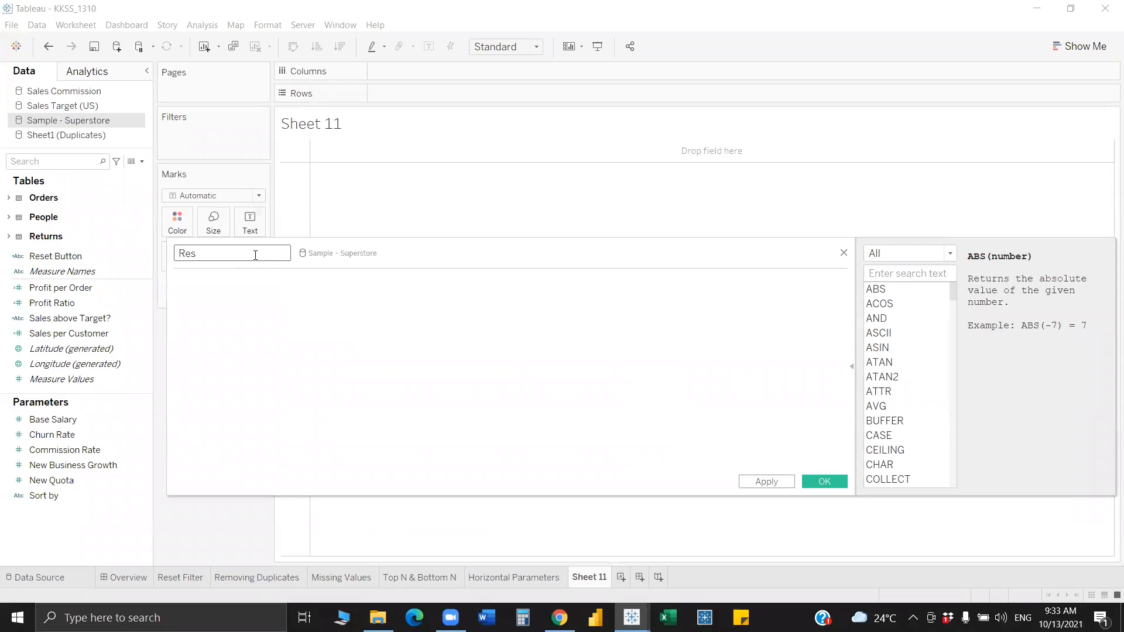
left_click(238, 285)
type("\"Res")
left_click(791, 482)
left_click(826, 481)
Display the Reset field as text on an enlarged Square mark and set the view to Fit Width
left_click_drag(85, 257, 255, 222)
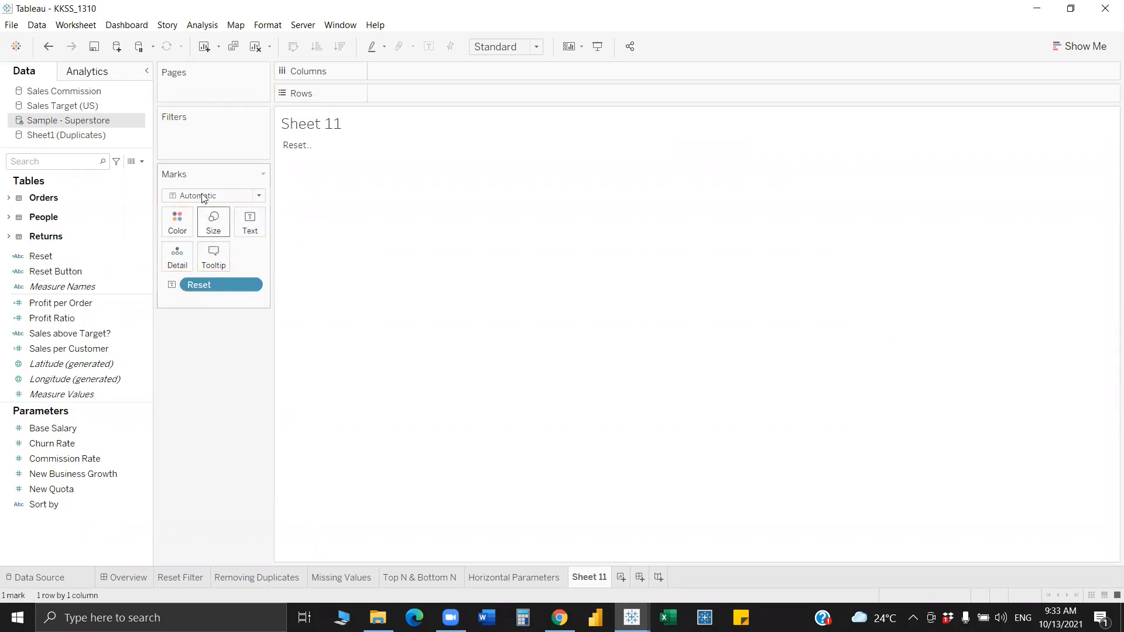
left_click(204, 196)
left_click(212, 268)
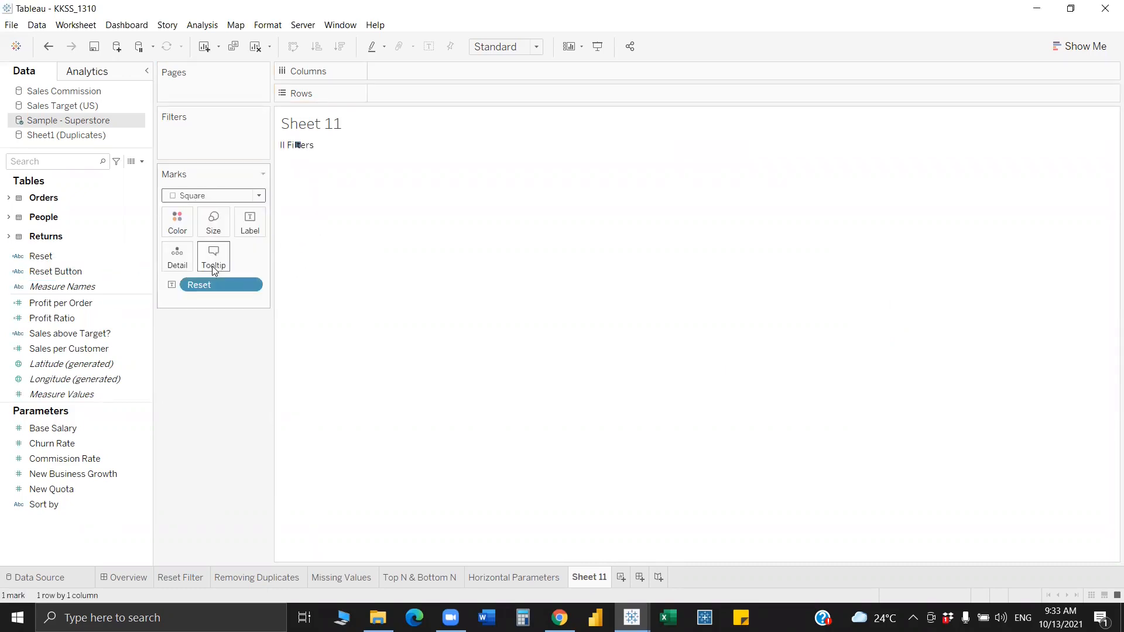
left_click(213, 222)
left_click_drag(235, 256, 298, 254)
left_click(488, 51)
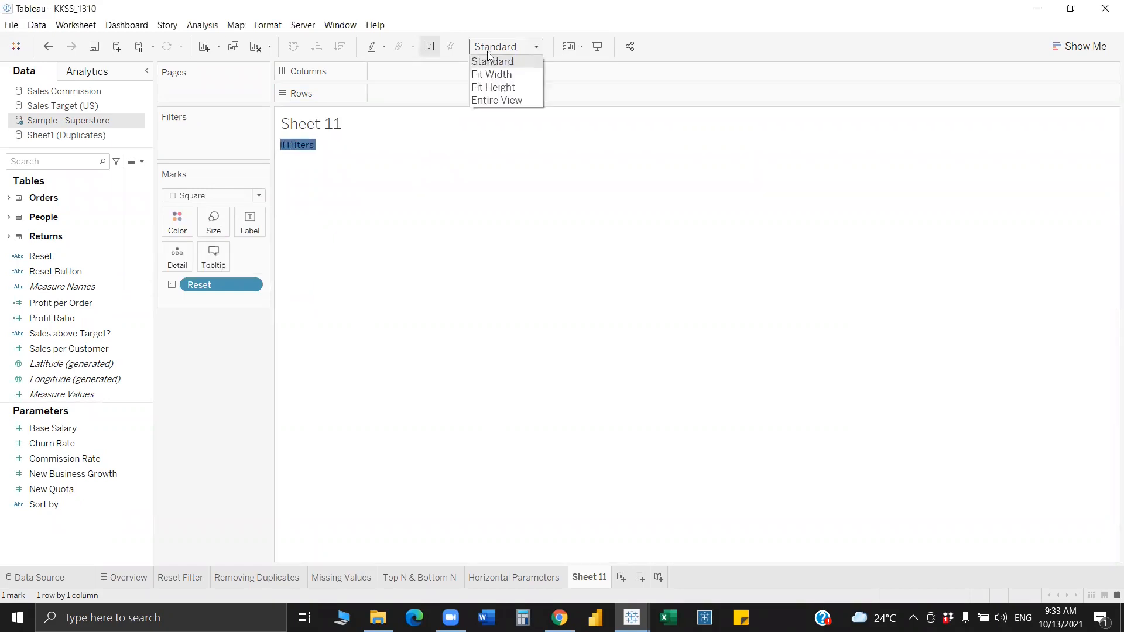
left_click(496, 74)
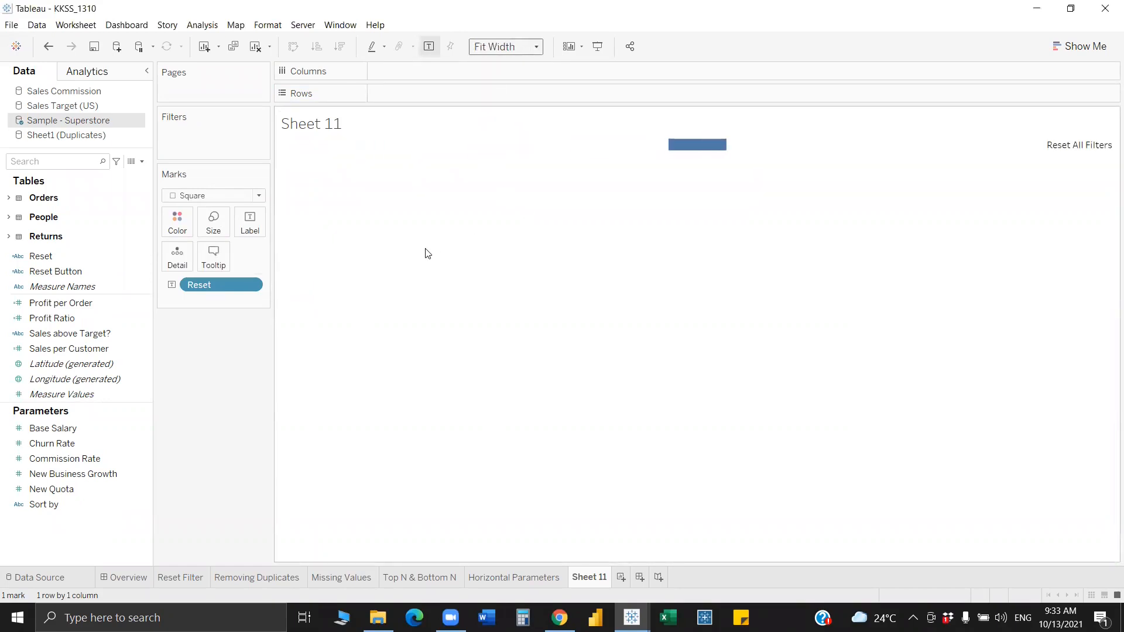
Center the Reset mark label horizontally and increase the square mark to its maximum size
left_click(251, 221)
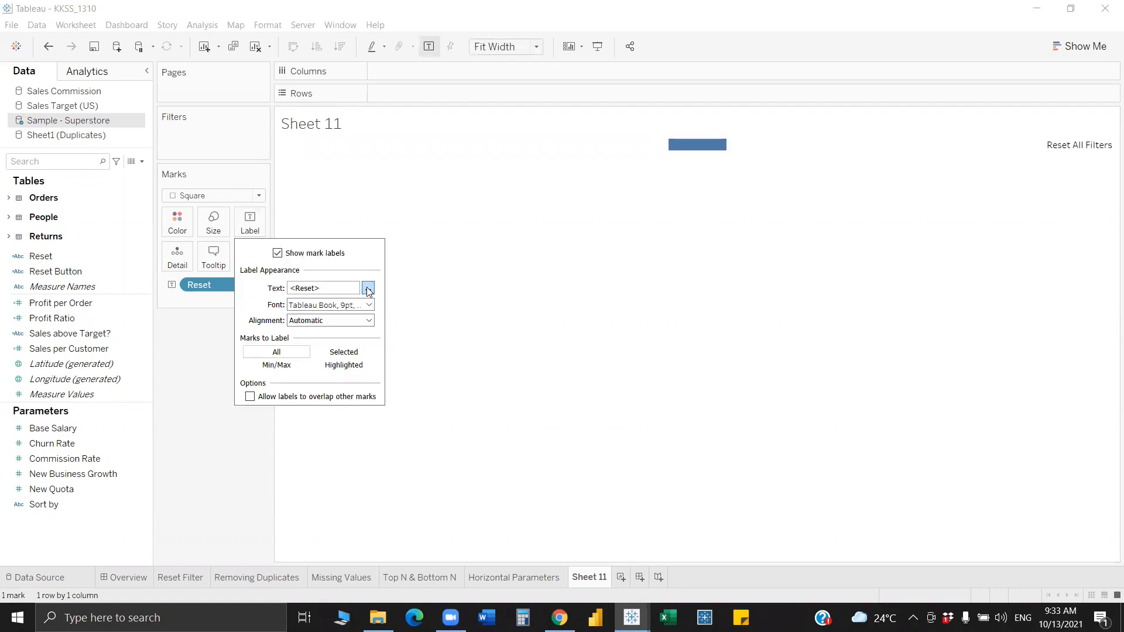
left_click(368, 290)
key("ctrl+a")
left_click(562, 162)
left_click(577, 163)
left_click(719, 313)
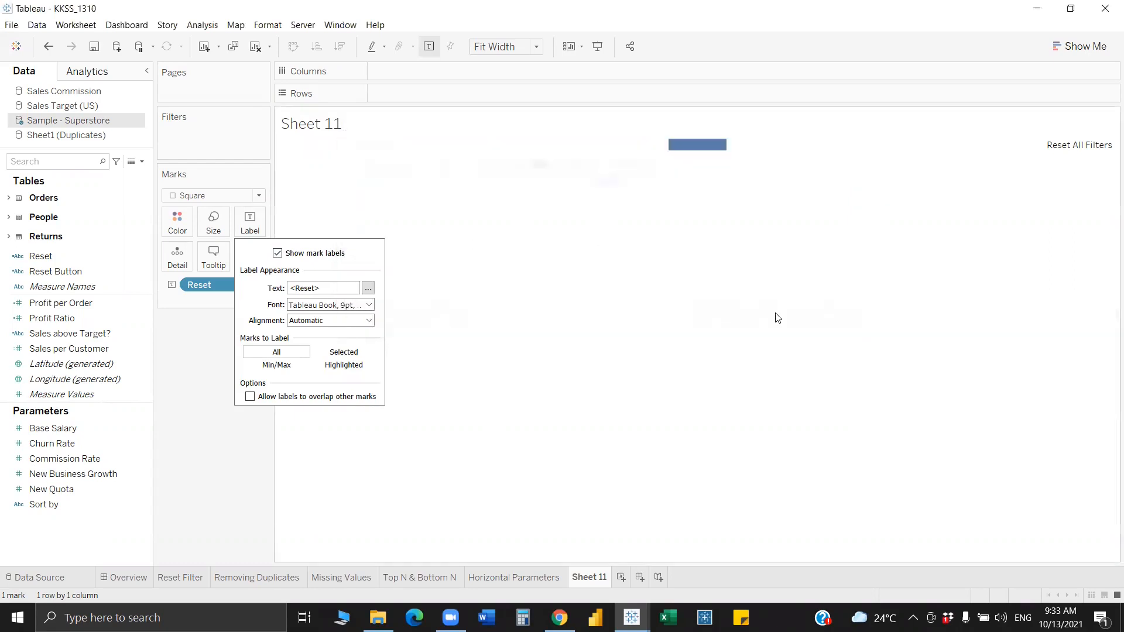
left_click(322, 320)
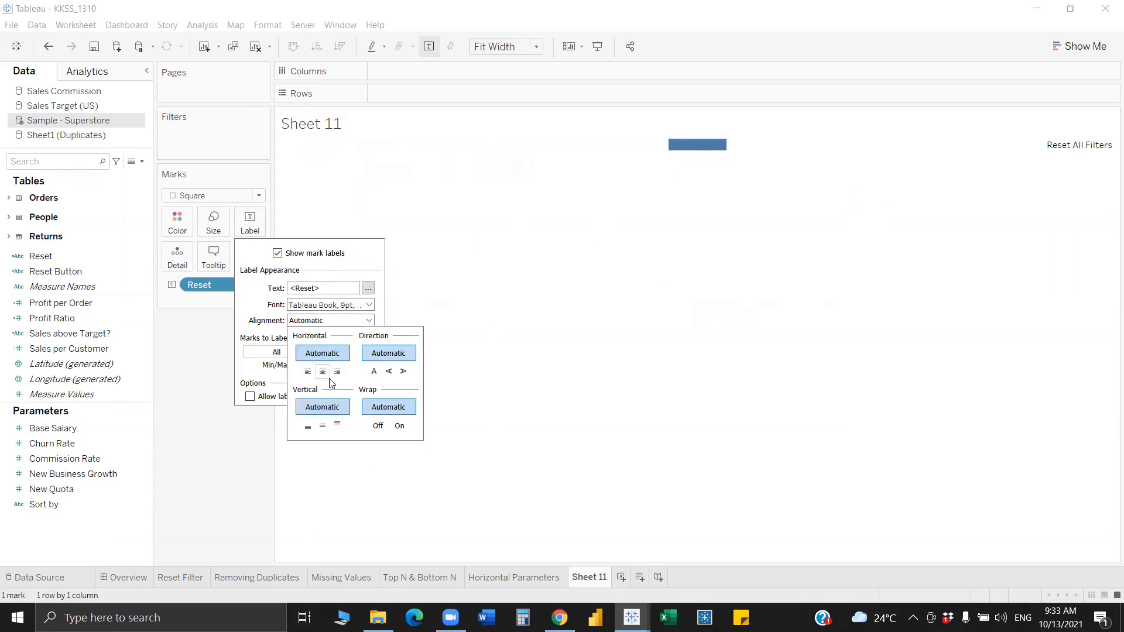
left_click(323, 371)
left_click(502, 378)
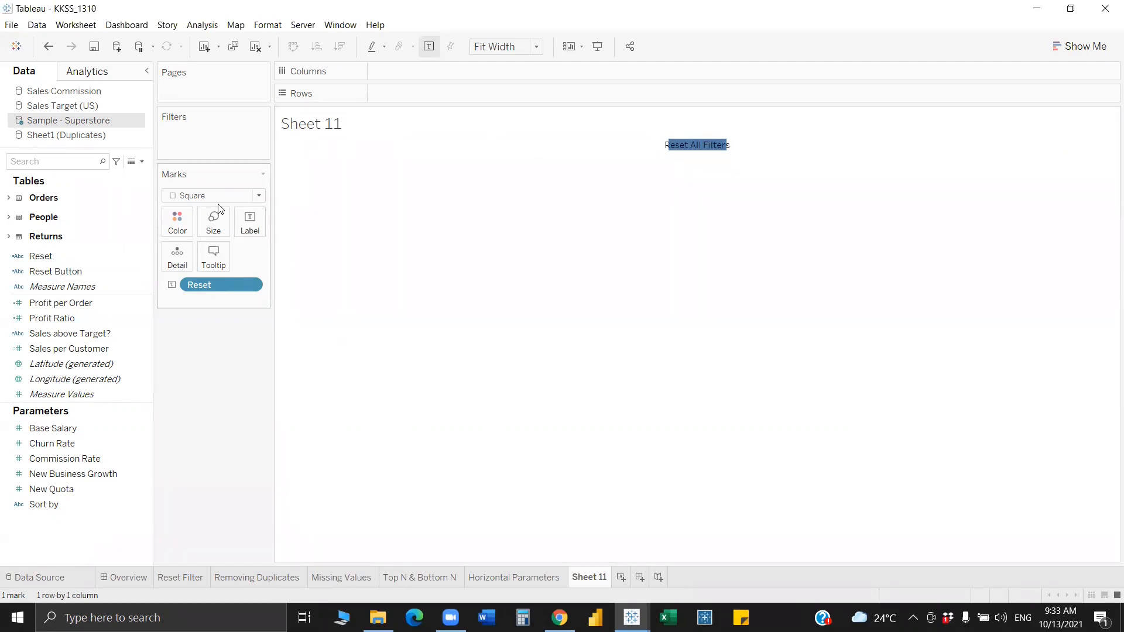
left_click(214, 221)
left_click_drag(298, 258, 321, 259)
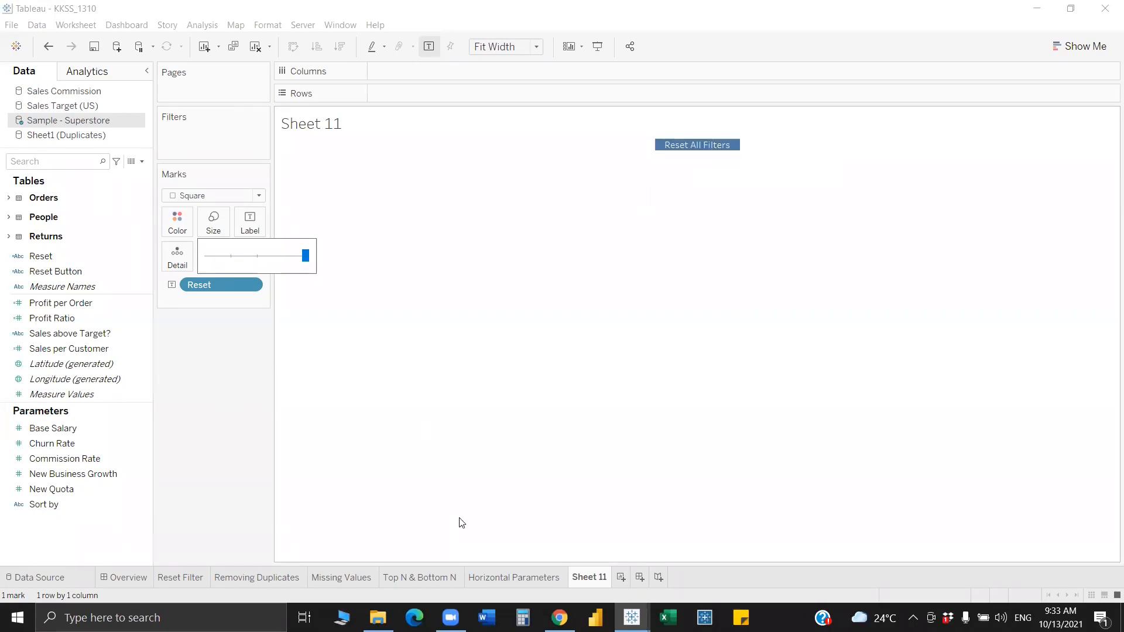
Rename the new worksheet as Reset and open the Overview dashboard
left_click(592, 579)
double_click(593, 579)
key("BackSpace")
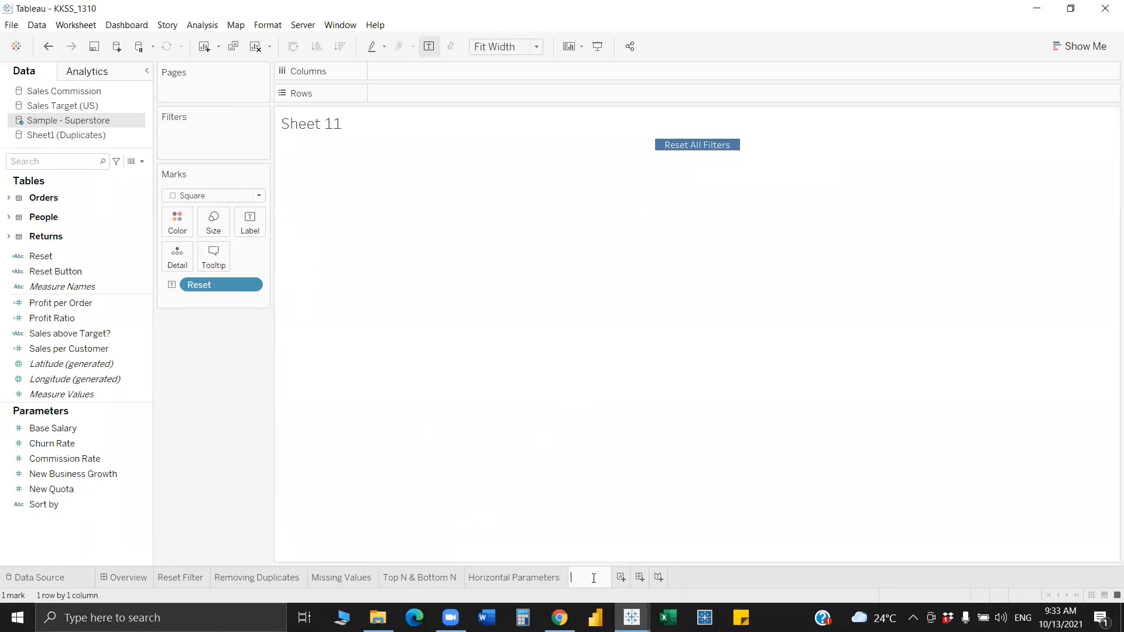
type("Rest")
key("Return")
type("et")
key("Return")
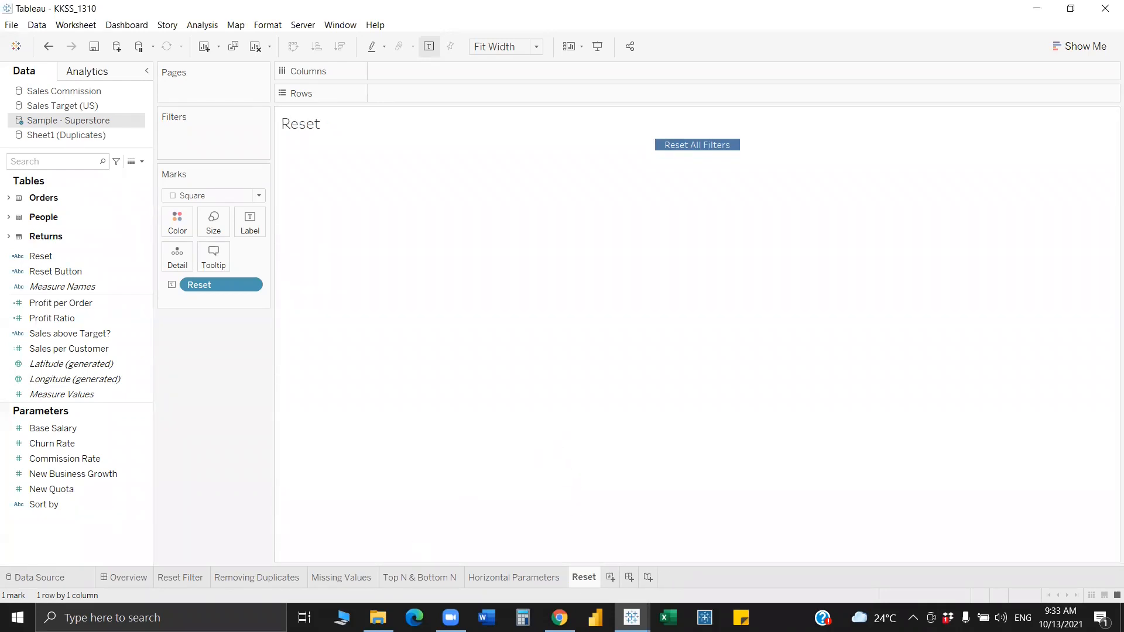
left_click(126, 578)
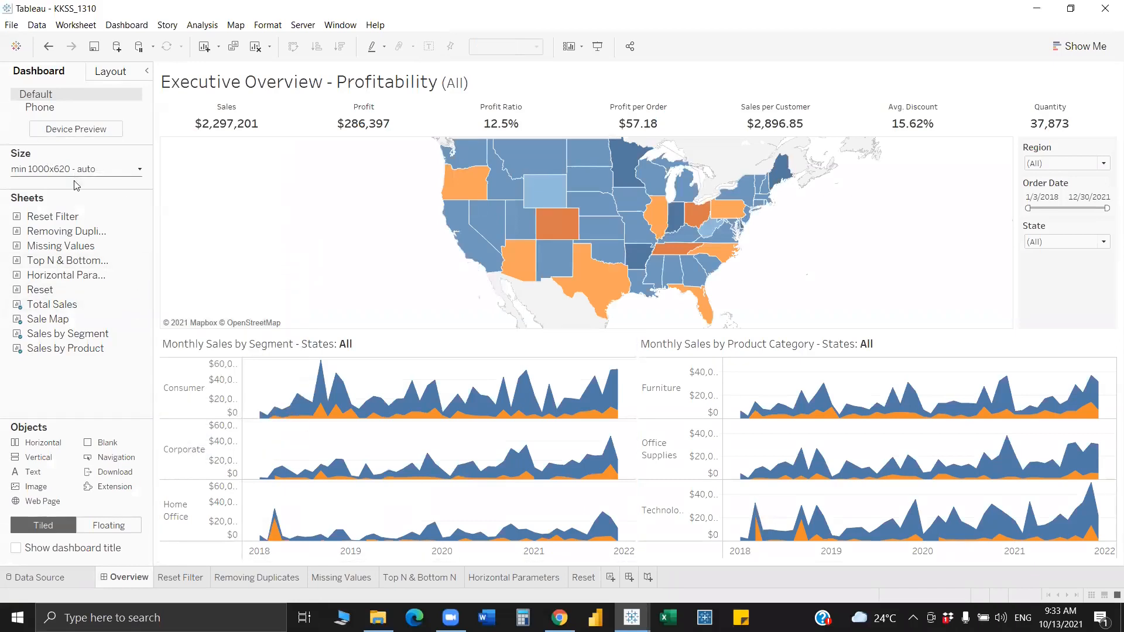
mouse_move(66, 216)
left_mouse_down()
mouse_move(810, 213)
mouse_move(1046, 177)
mouse_move(1066, 201)
left_mouse_up()
right_click(1046, 191)
left_click(1047, 220)
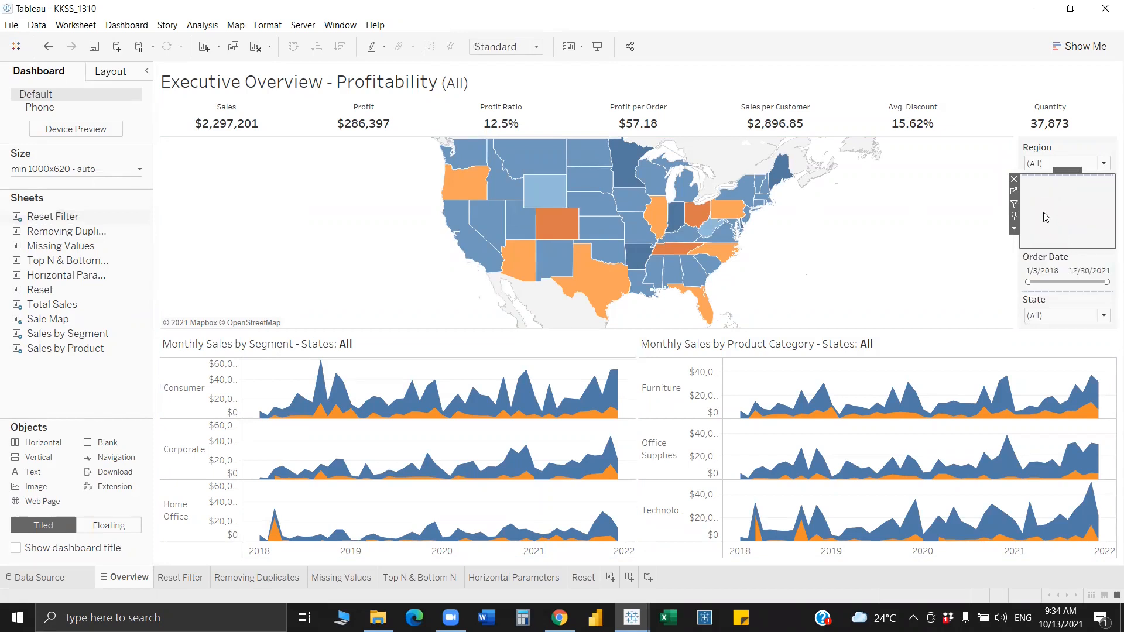
left_click(489, 46)
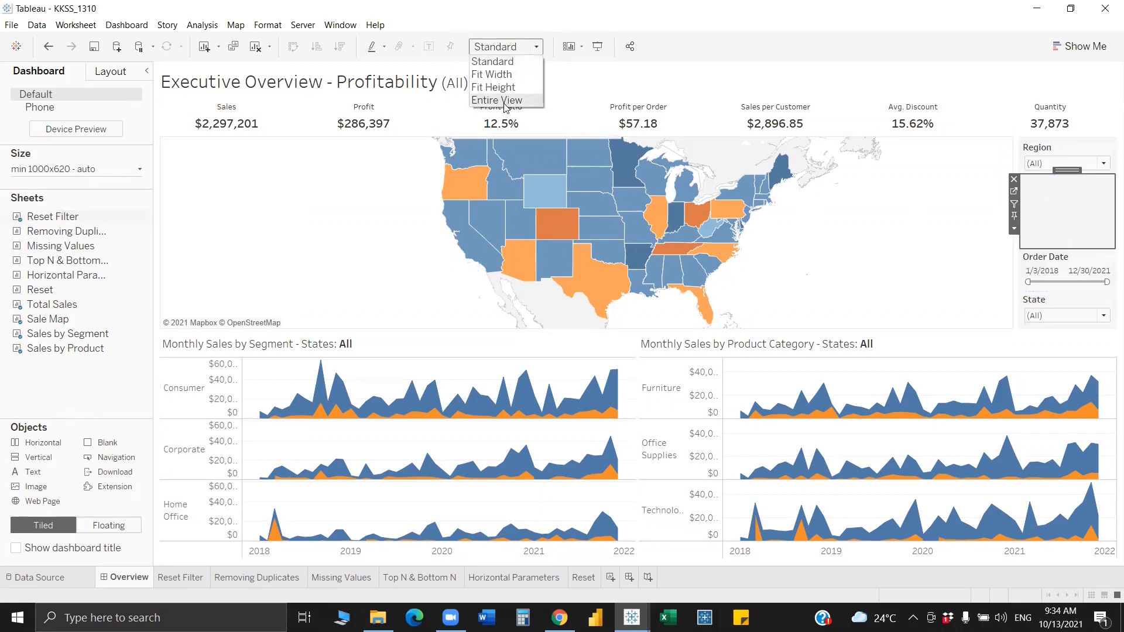
left_click(505, 101)
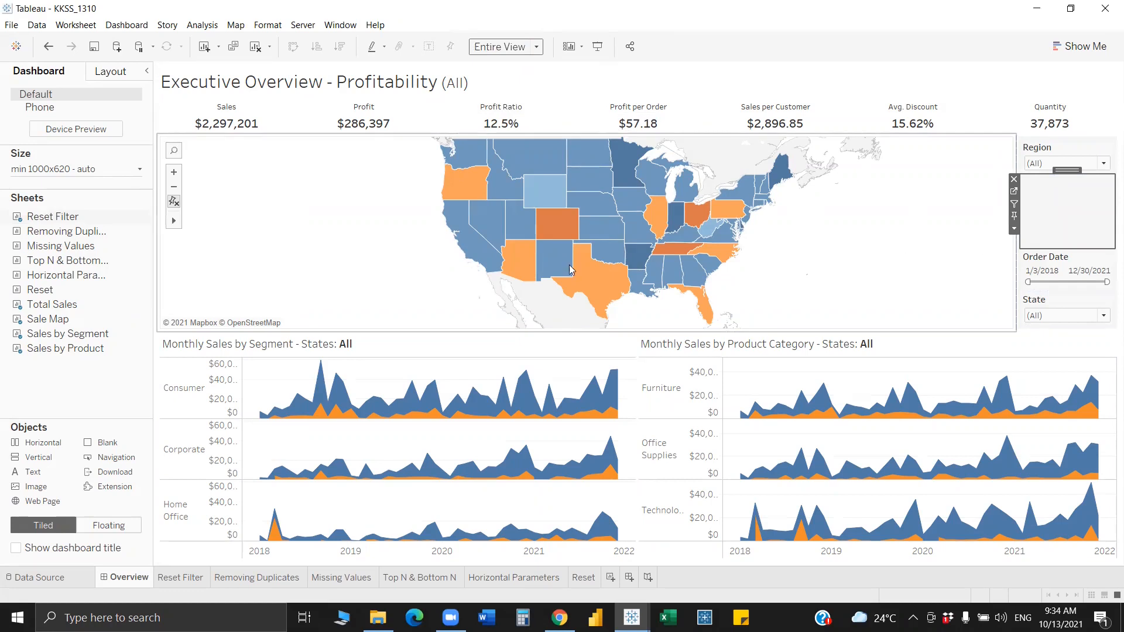
Replace the blank Reset Filter sheet among the dashboard filters with the Reset sheet, placed above the Region filter with its title hidden
left_click_drag(59, 290, 1084, 239)
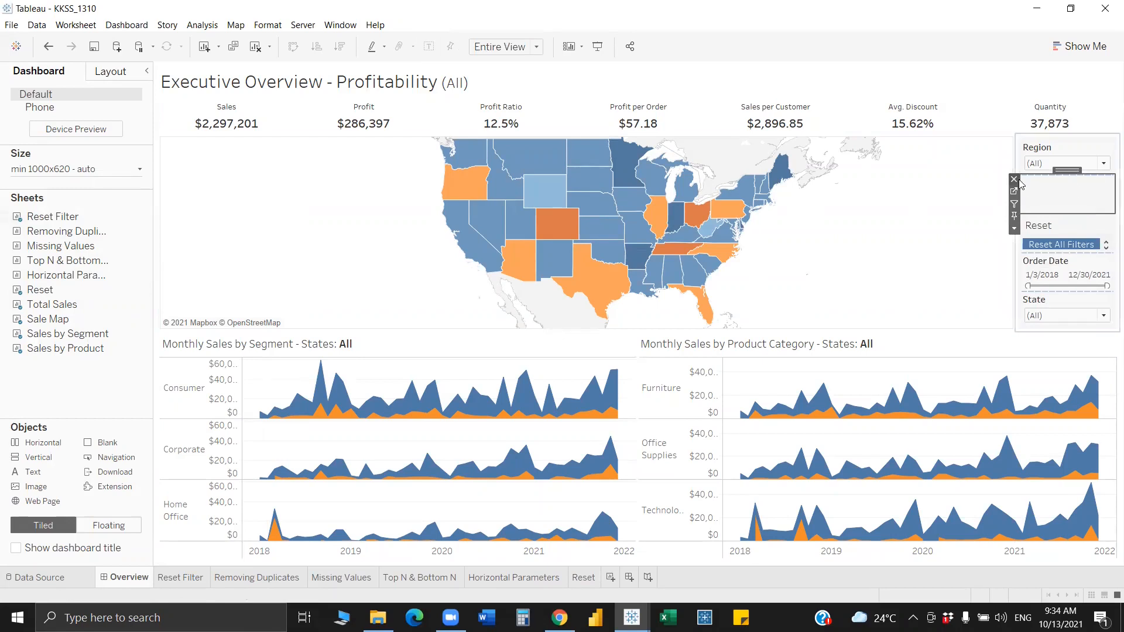
right_click(1034, 188)
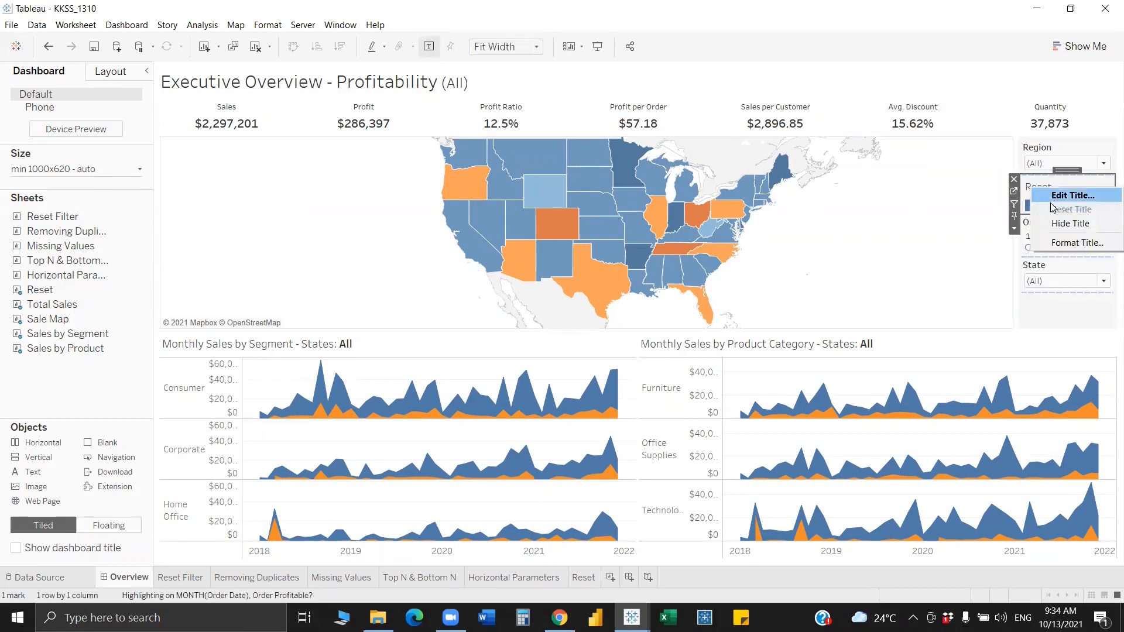
left_click(1064, 226)
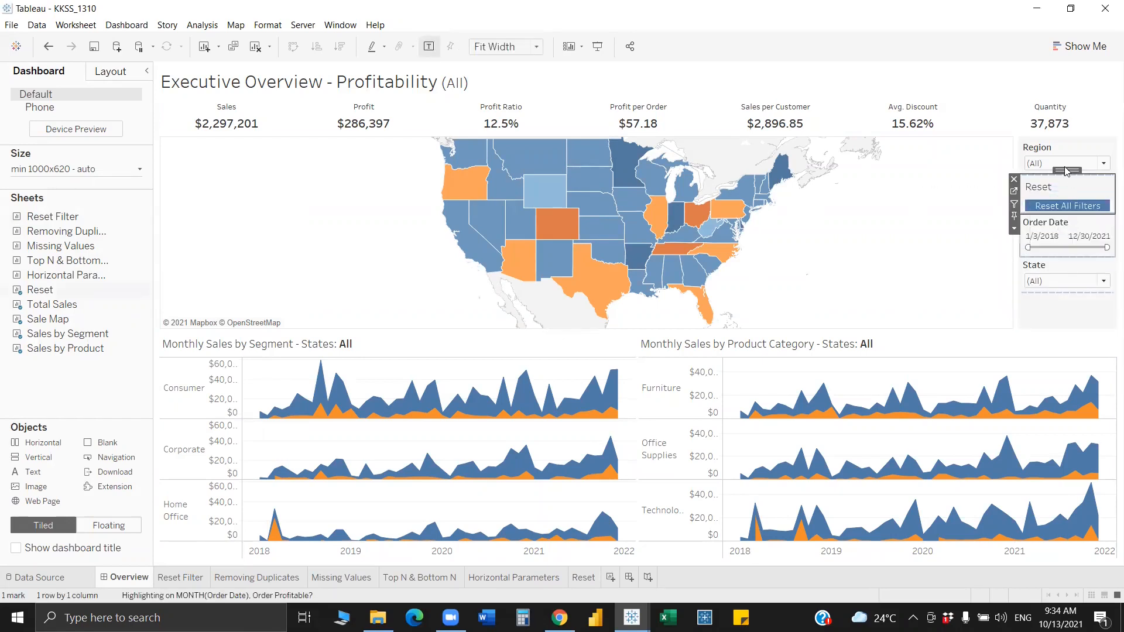
mouse_move(1066, 170)
left_mouse_down()
mouse_move(1067, 156)
mouse_move(1067, 187)
left_mouse_up()
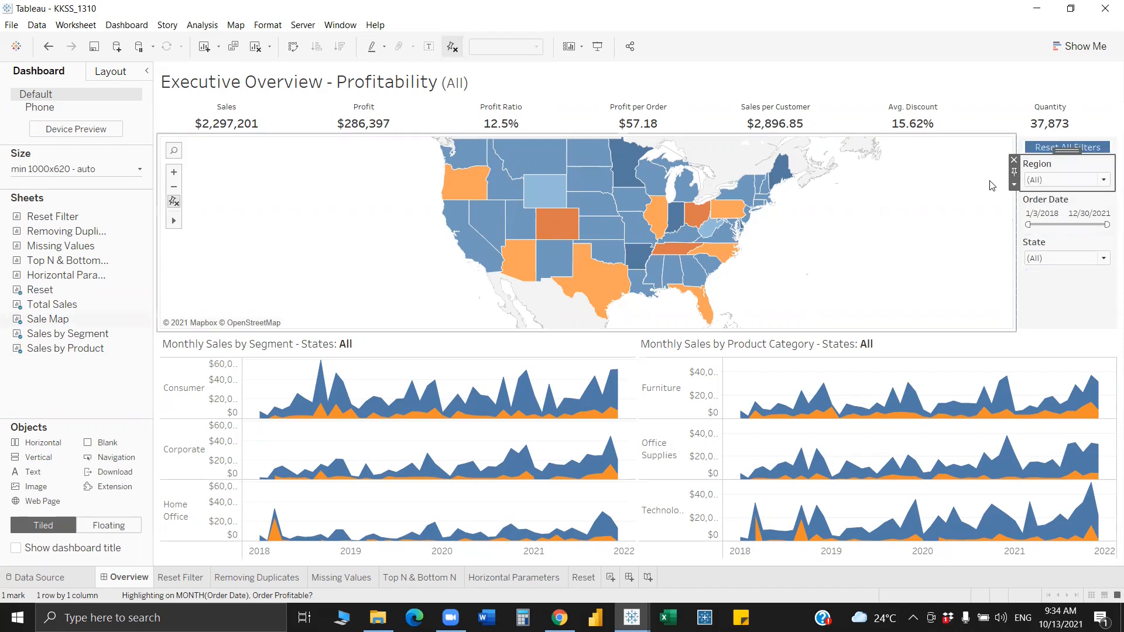
left_click(1070, 150)
left_click(1071, 151)
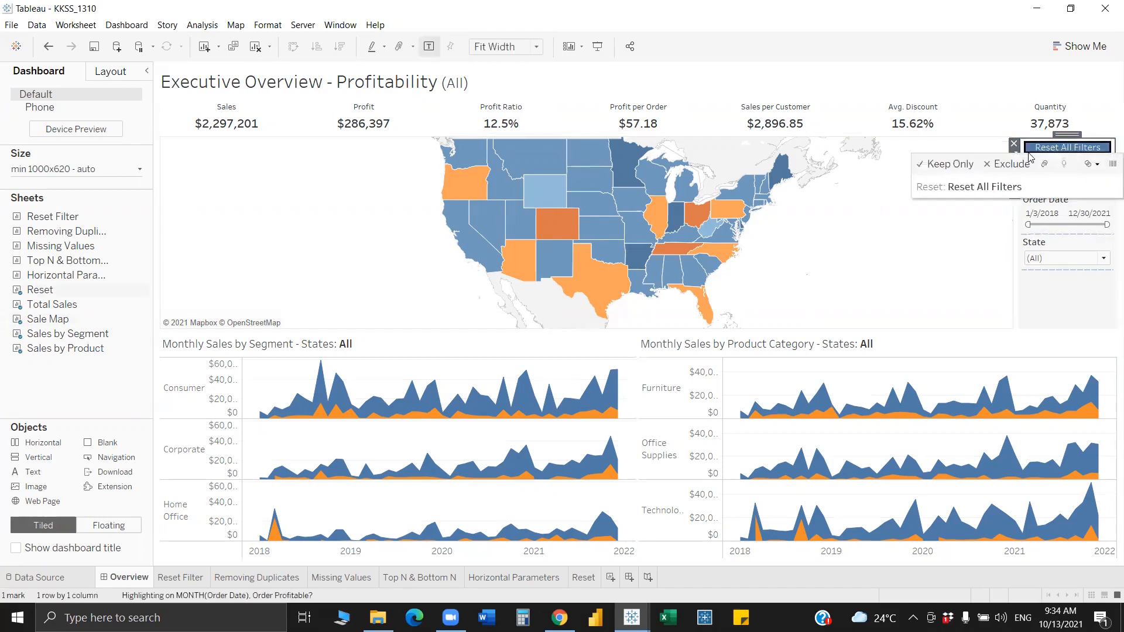
left_click(1014, 156)
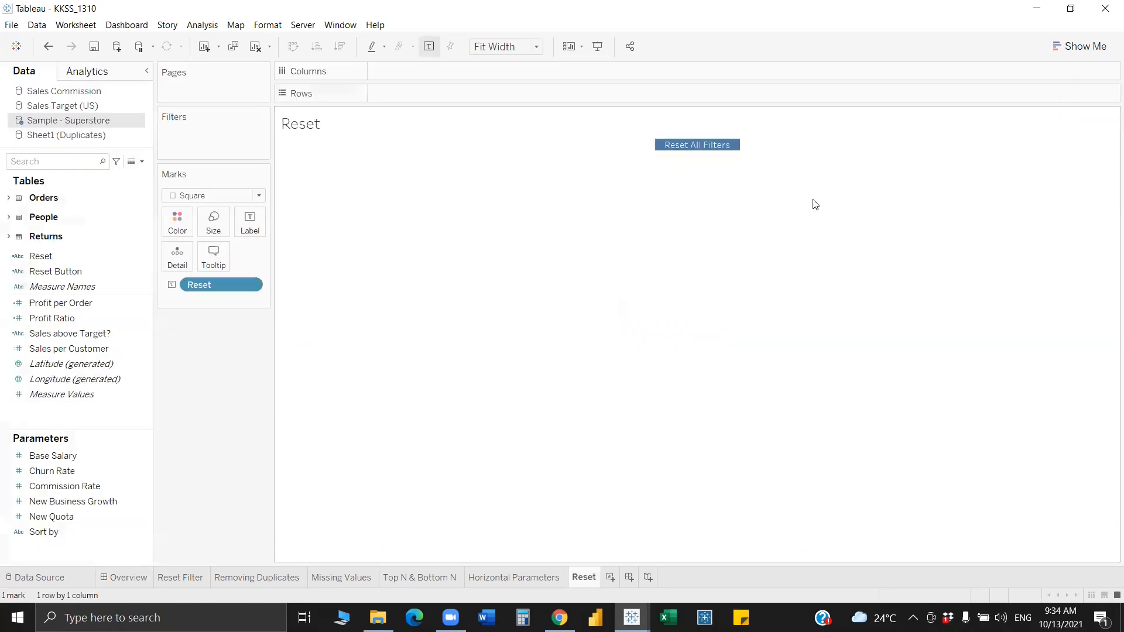
left_click(118, 578)
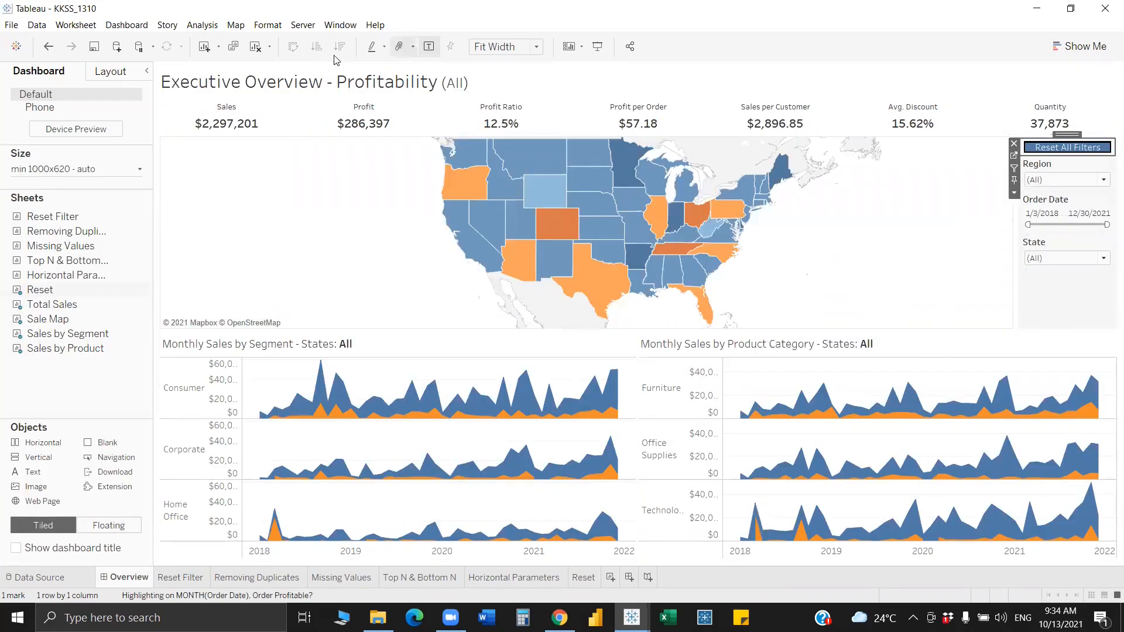
Add a dashboard filter action run on Select, from Reset to all other Overview sheets, that shows all values when cleared
left_click(126, 26)
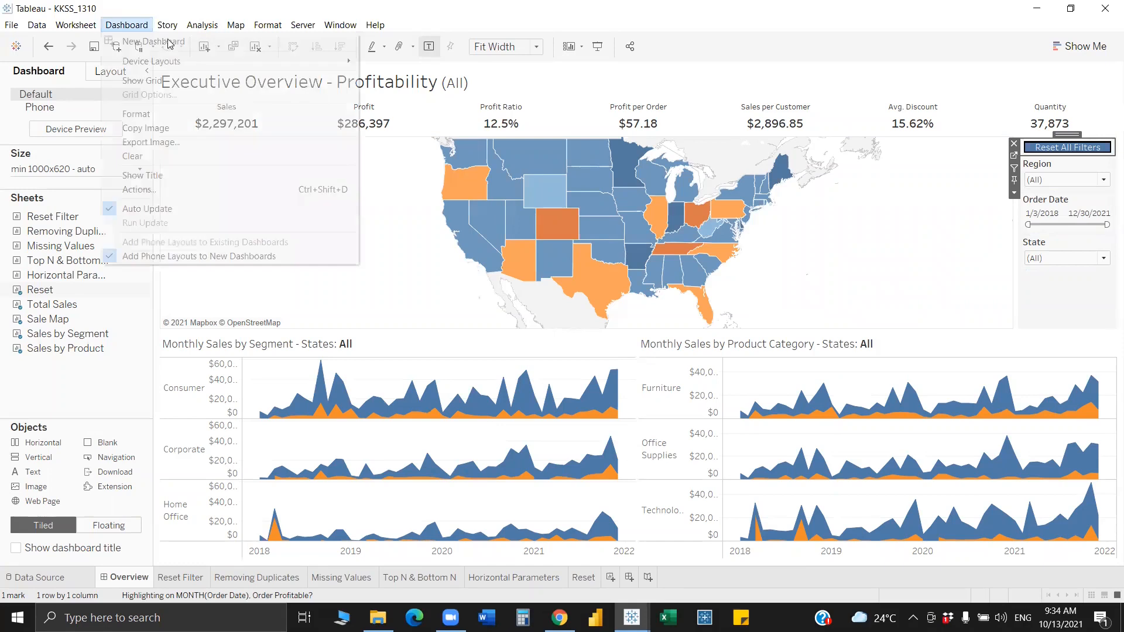
left_click(164, 191)
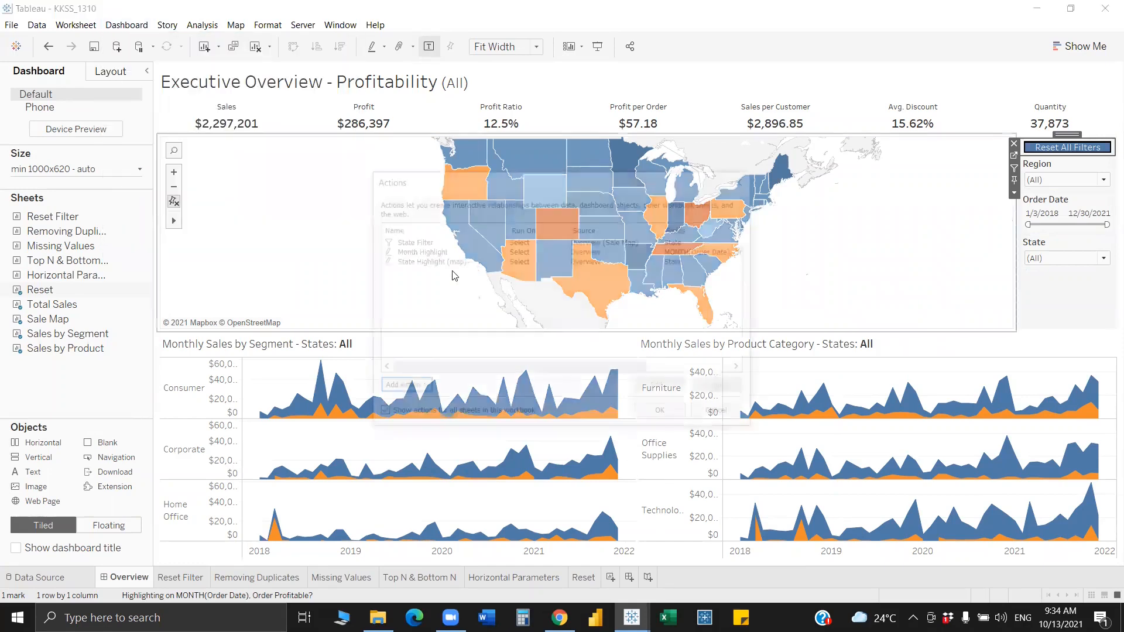
left_click(403, 388)
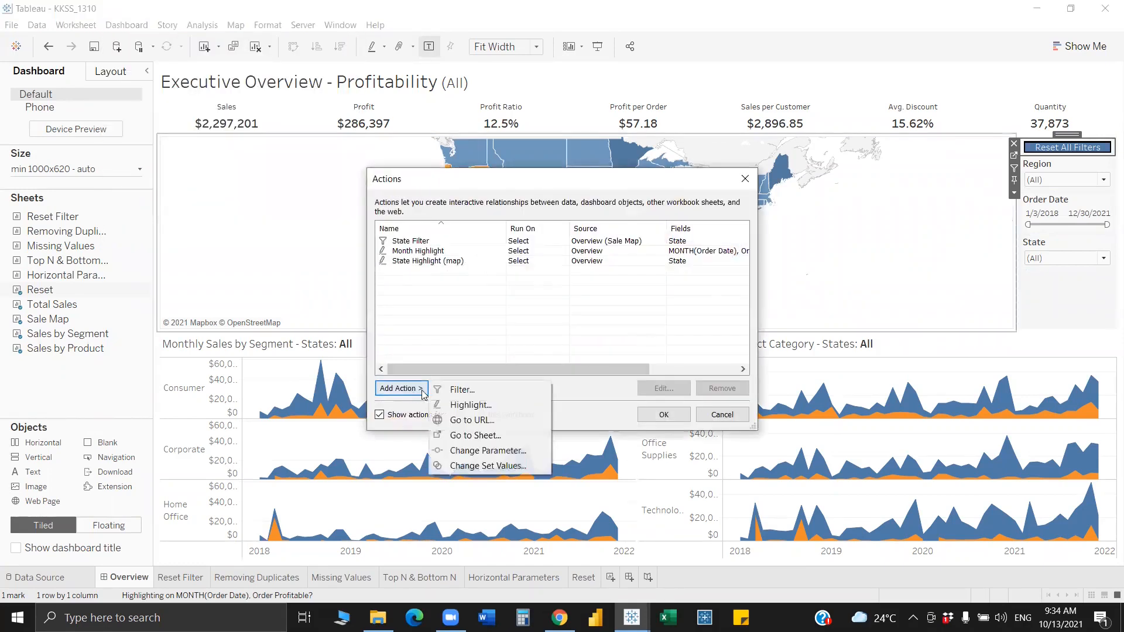
left_click(463, 390)
left_click(435, 198)
left_click(436, 225)
left_click(435, 237)
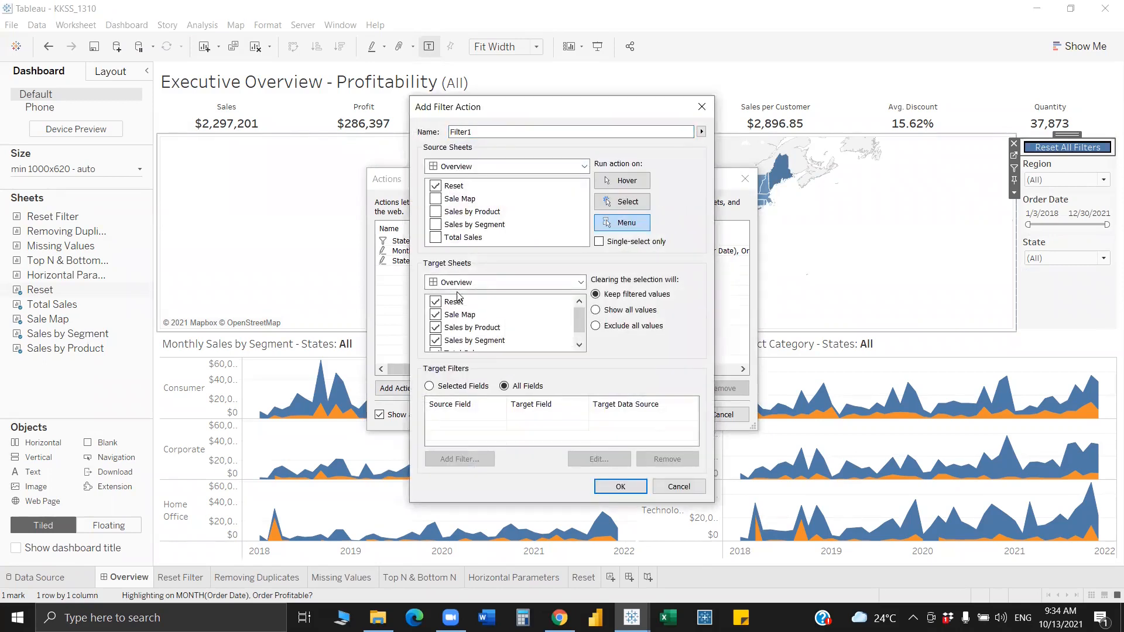
left_click(435, 302)
left_click(622, 201)
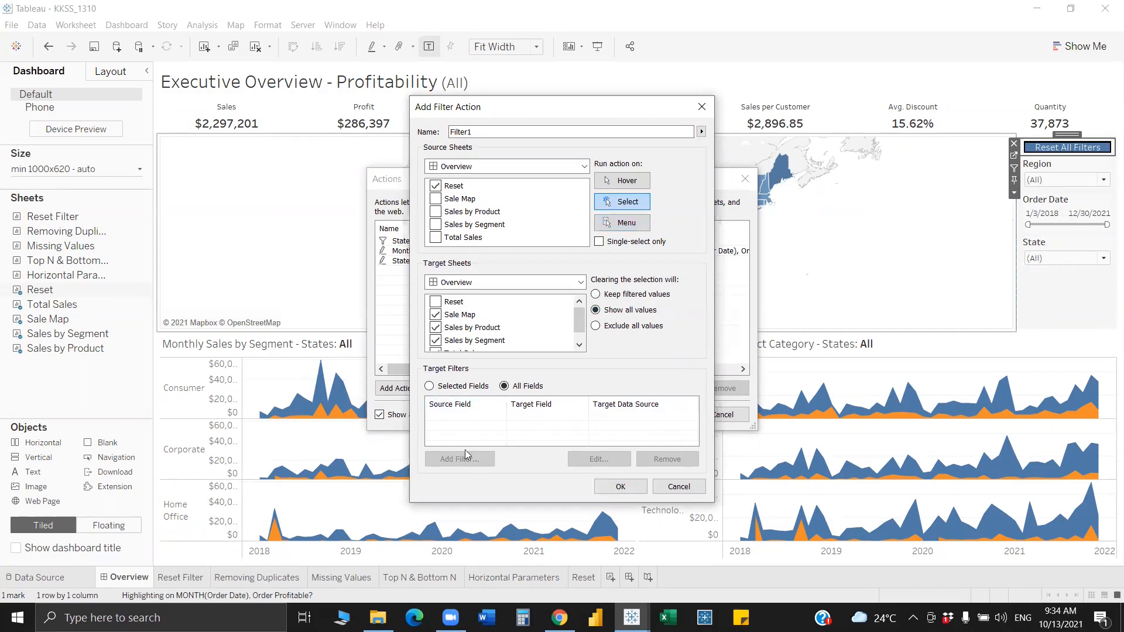
Limit the filter action to selected fields and add Region as a target filter
left_click(448, 387)
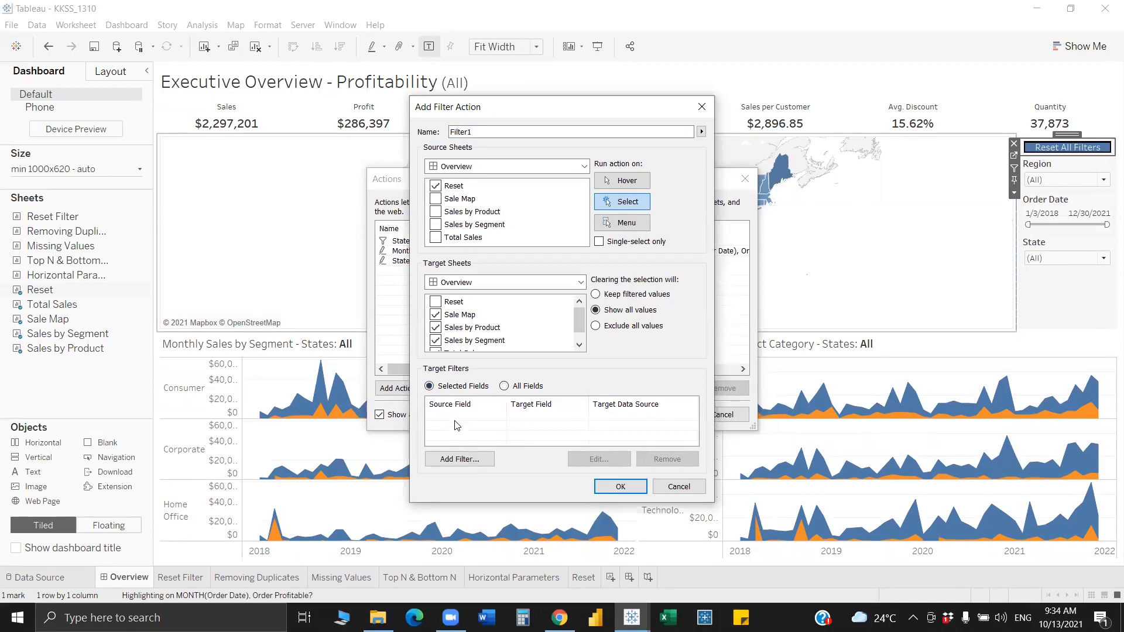
left_click(461, 459)
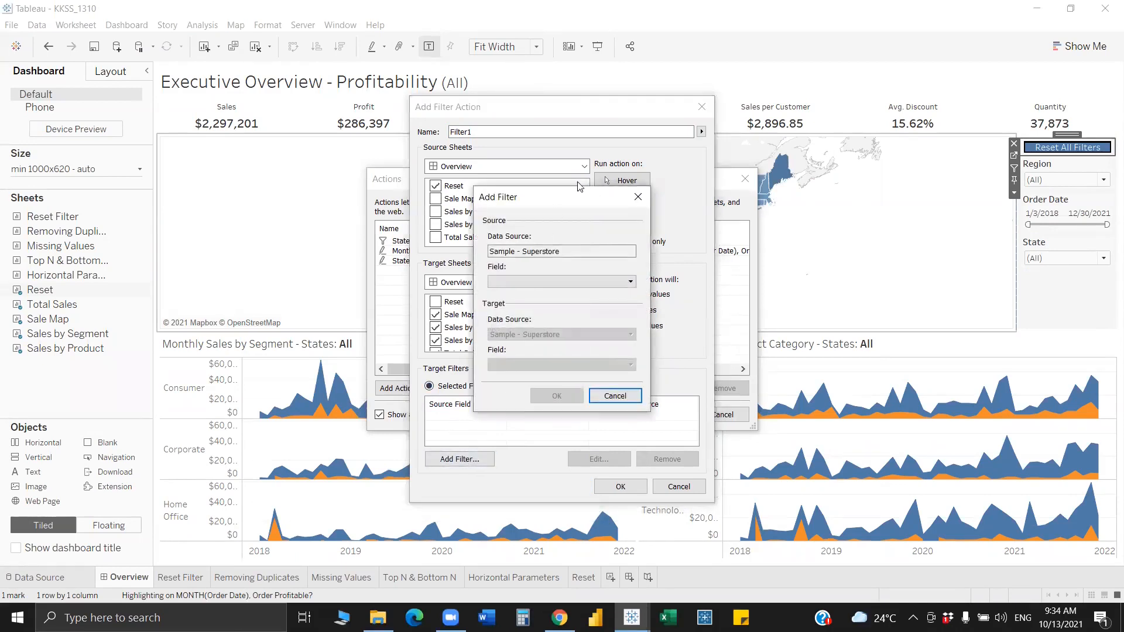
left_click(542, 285)
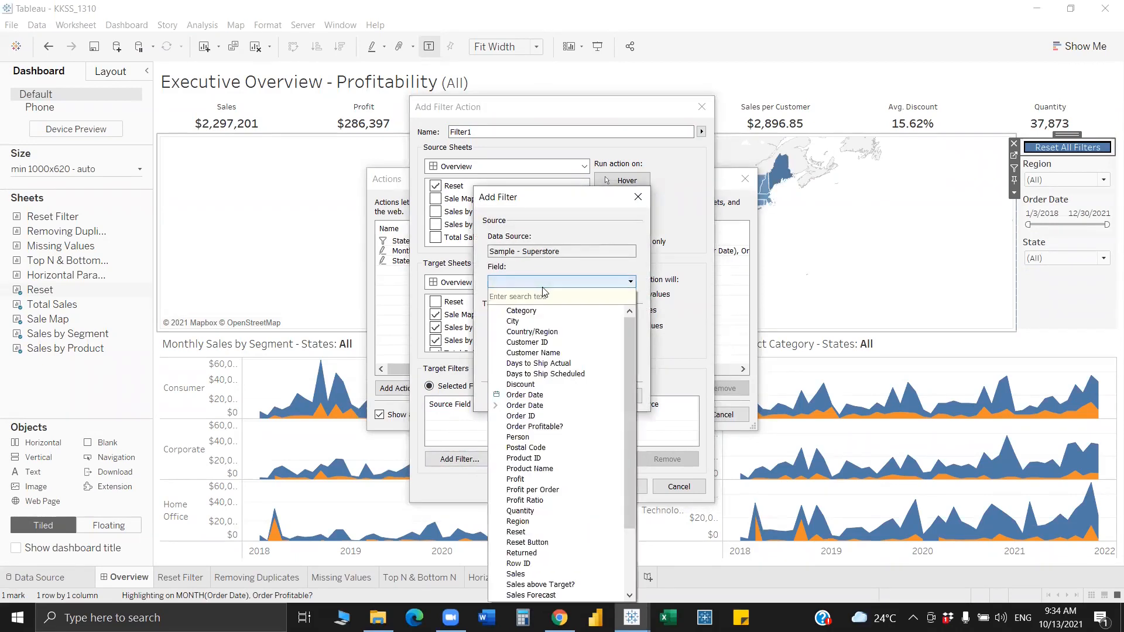
left_click(518, 522)
left_click(552, 397)
Add State from Sample - Superstore as a target filter of the new filter action
left_click(462, 461)
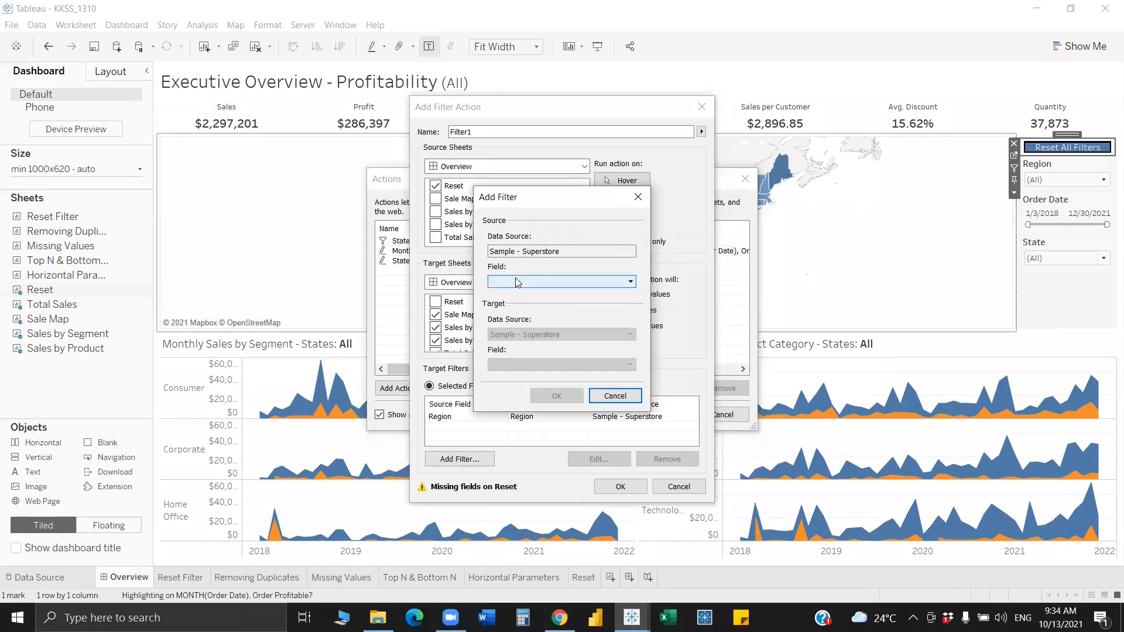
left_click(518, 283)
type("sta")
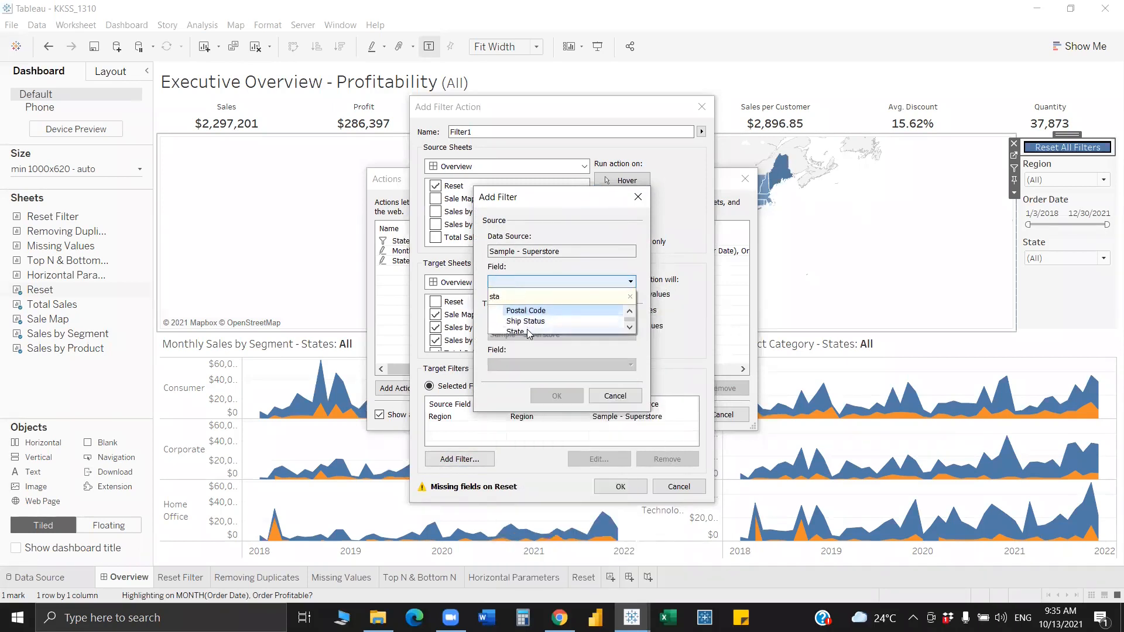
left_click(526, 332)
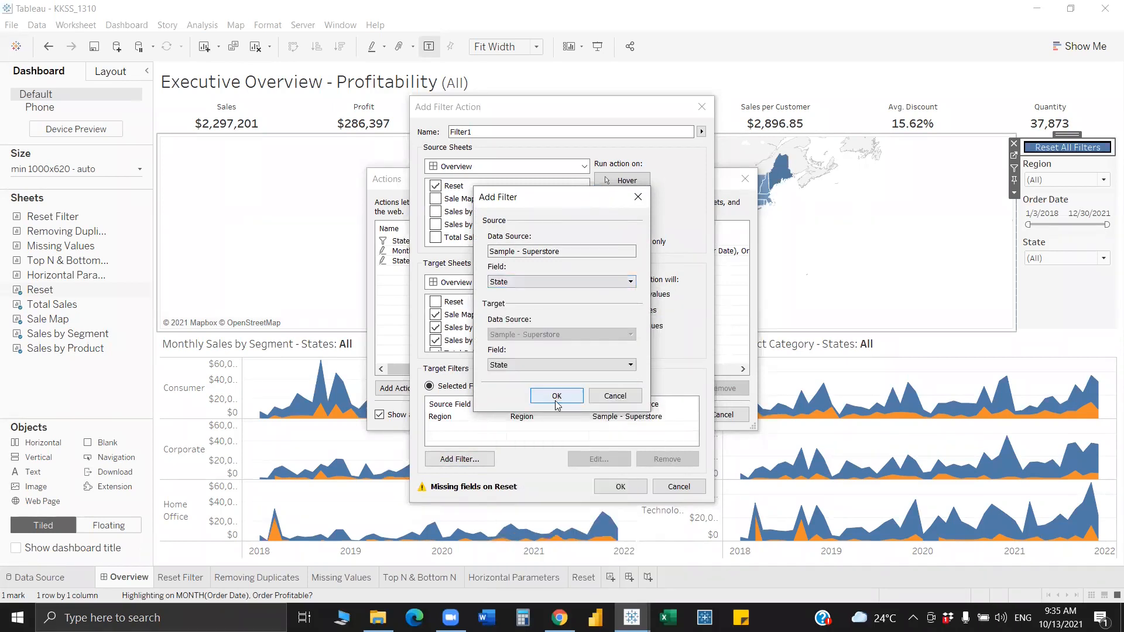
left_click(557, 396)
Add Order Date as another target filter and save the filter action on the dashboard
left_click(460, 459)
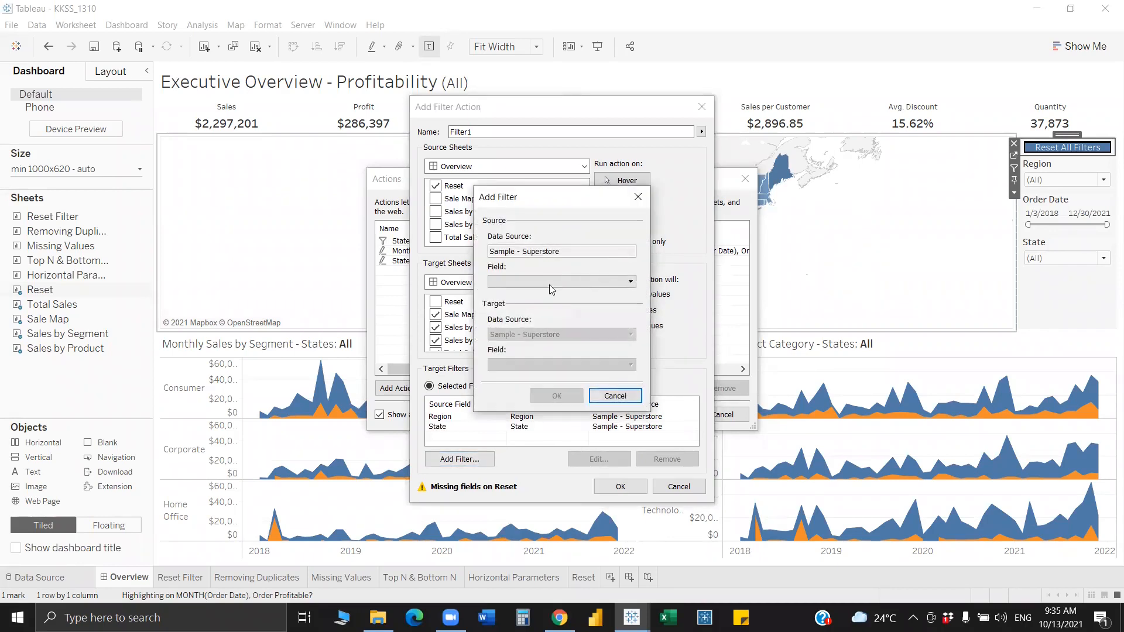
left_click(551, 282)
type("ord")
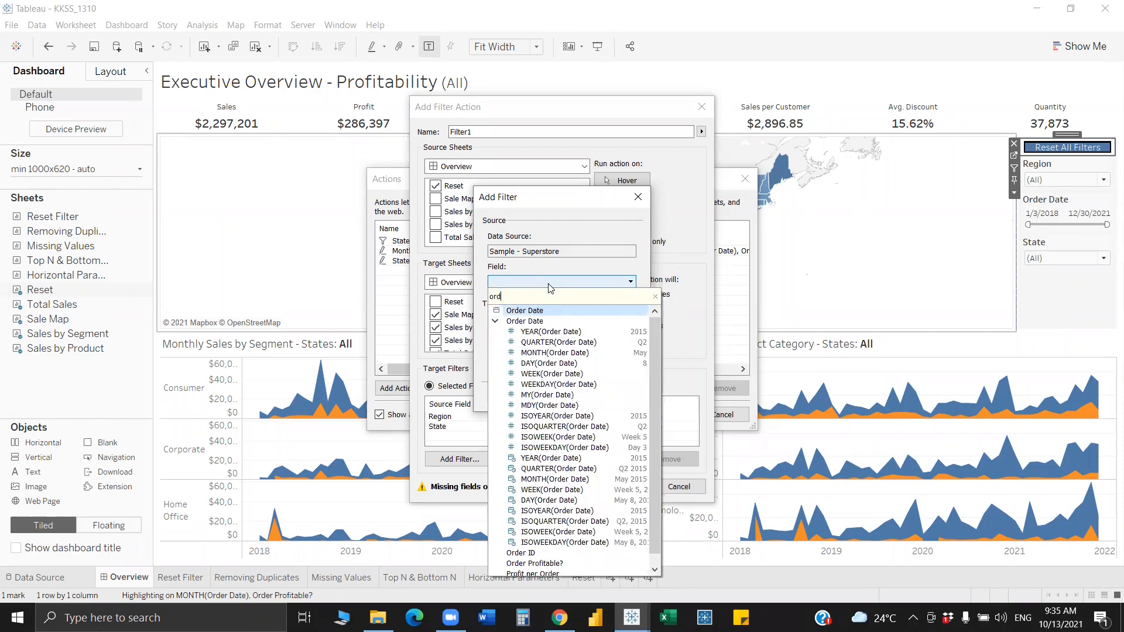
left_click(539, 310)
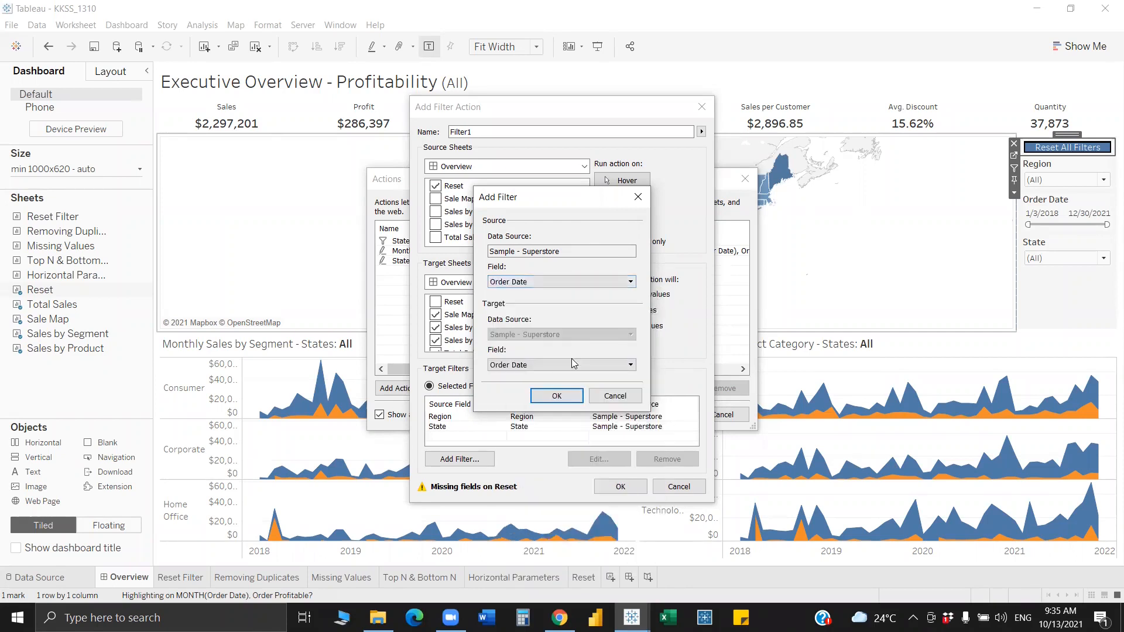
left_click(568, 399)
left_click(620, 486)
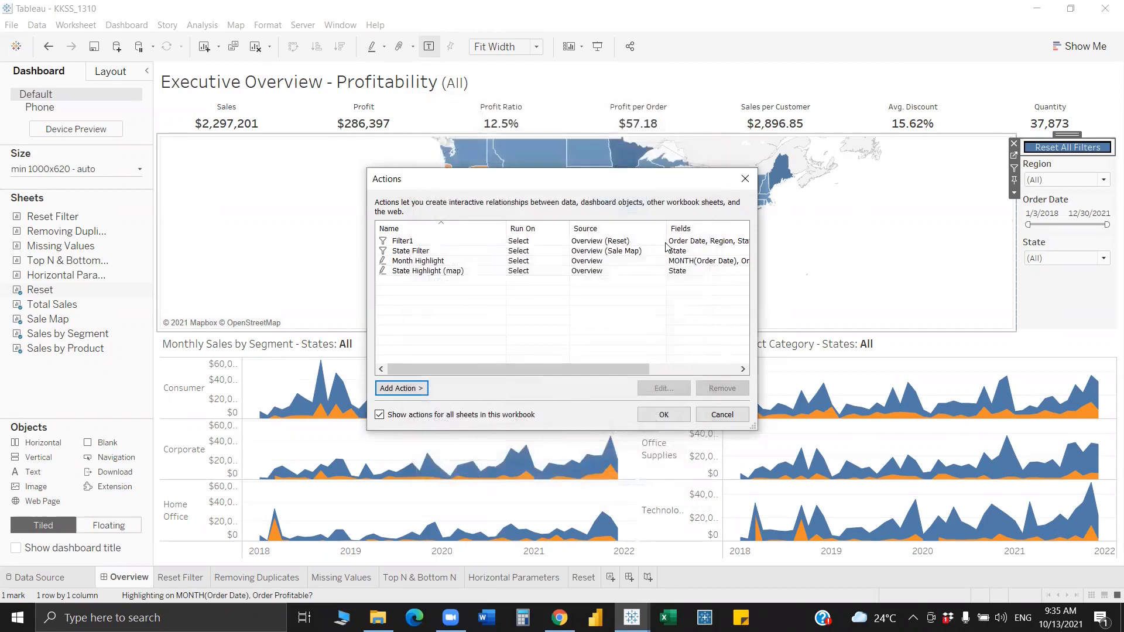
left_click(664, 414)
Test the Reset All Filters button by filtering Region to East and resetting the dashboard
left_click(1076, 180)
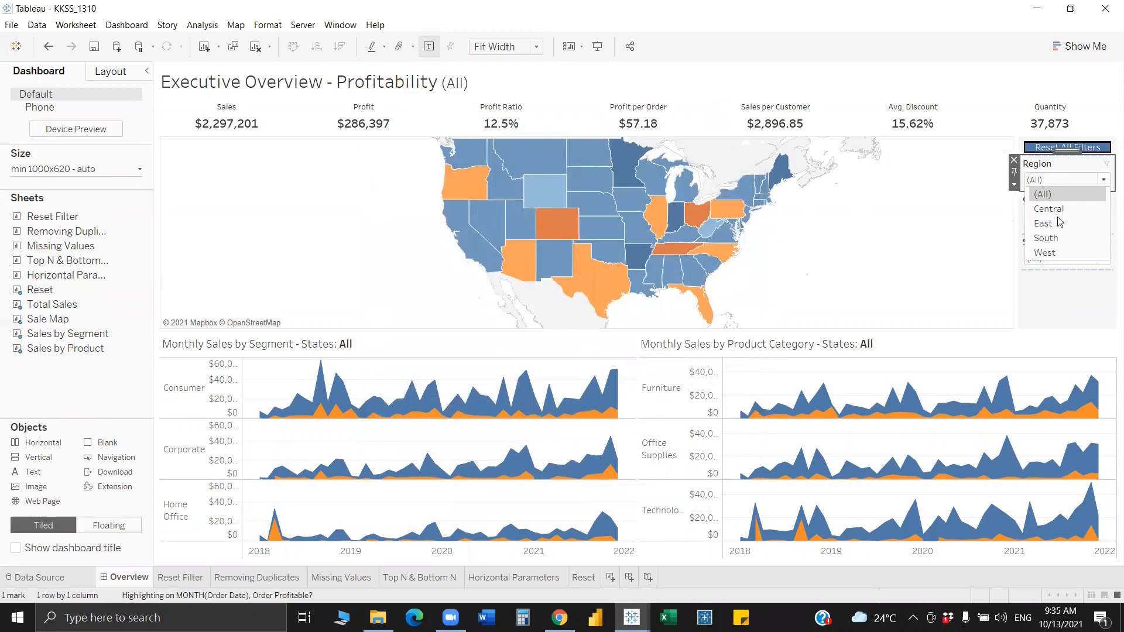
left_click(1048, 223)
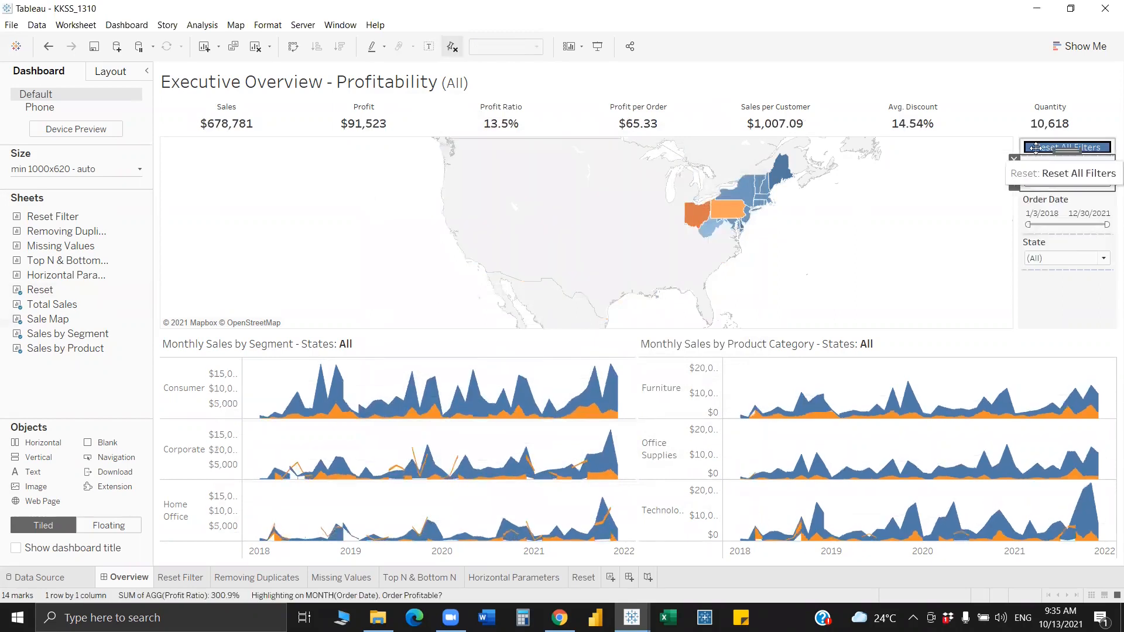
left_click(1036, 148)
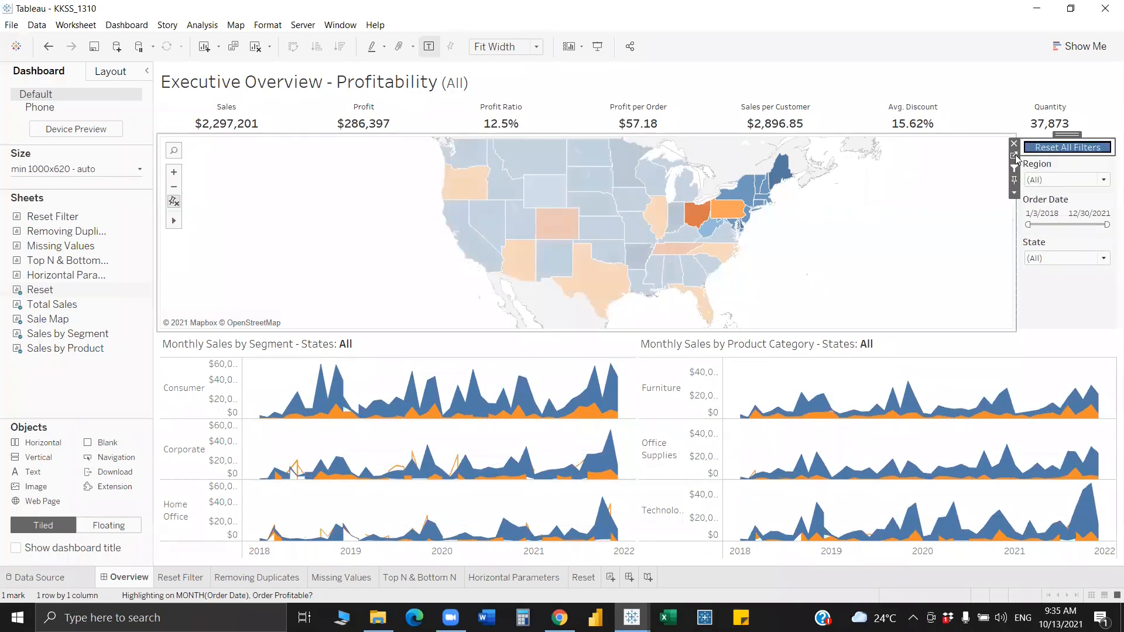
Clear all tooltip text on the Reset sheet and return to the Overview dashboard
left_click(1015, 157)
left_click(213, 255)
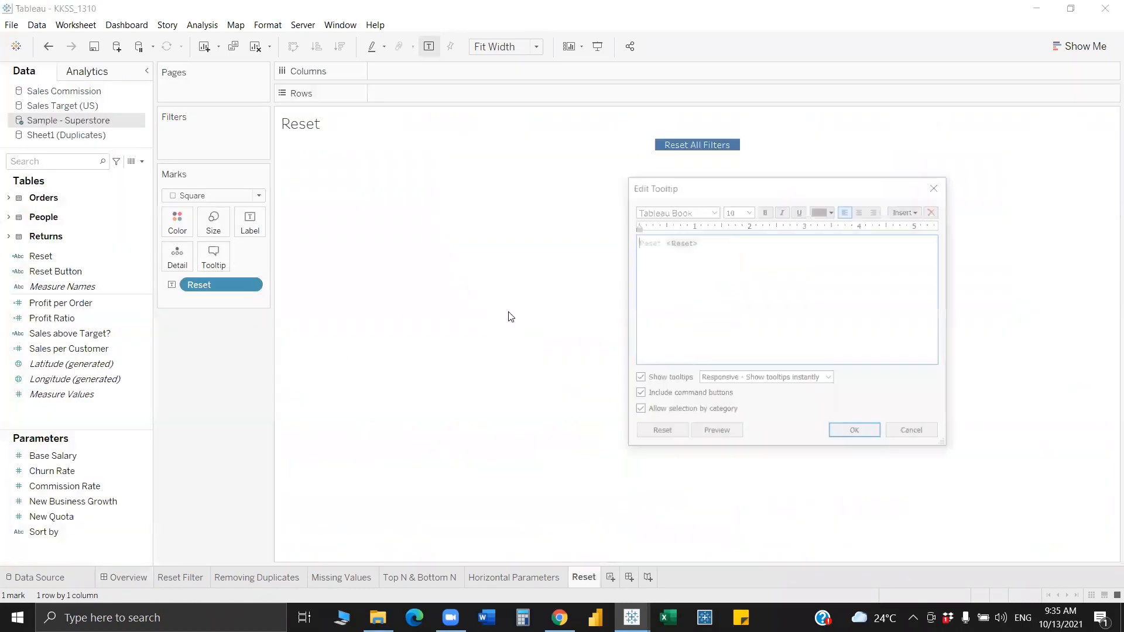
key("ctrl+a")
key("Delete")
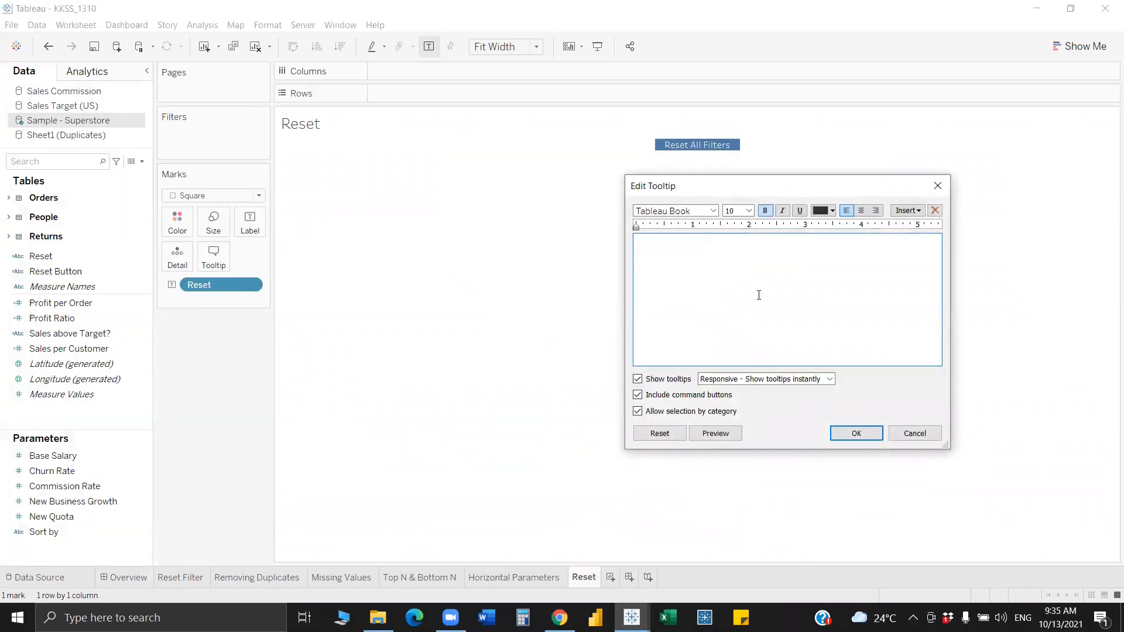
left_click(857, 434)
left_click(125, 579)
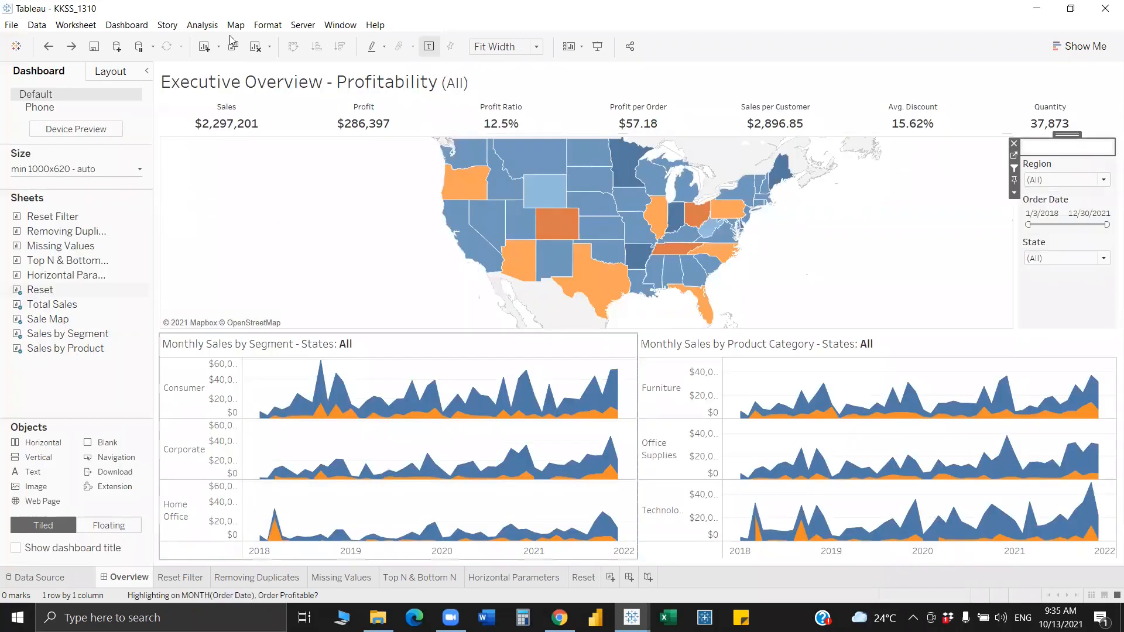
Set the Order Date filter's start to 2/10/2020 and limit State to Arizona and District of Columbia for a reset test
left_click(130, 22)
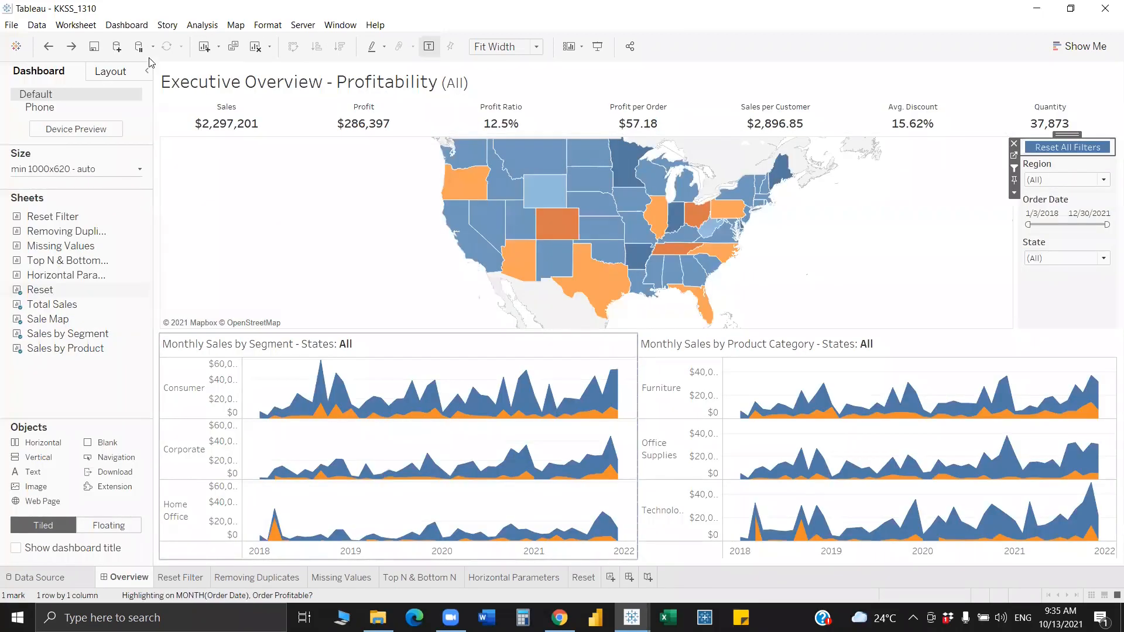
left_click(996, 234)
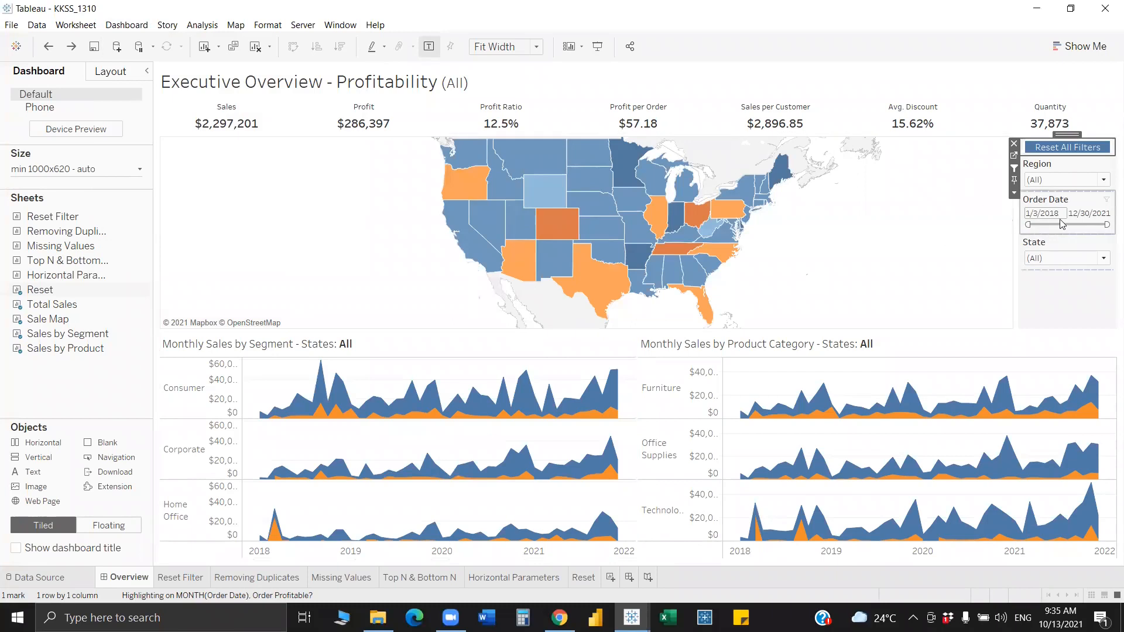
left_click(1060, 219)
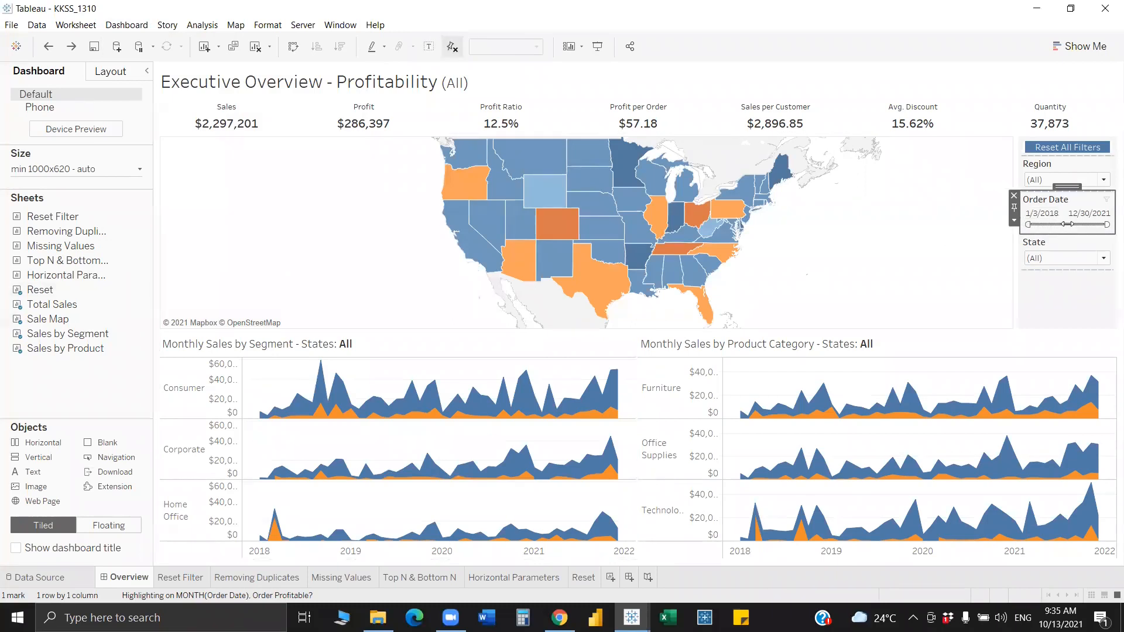
left_click_drag(1029, 225, 1067, 224)
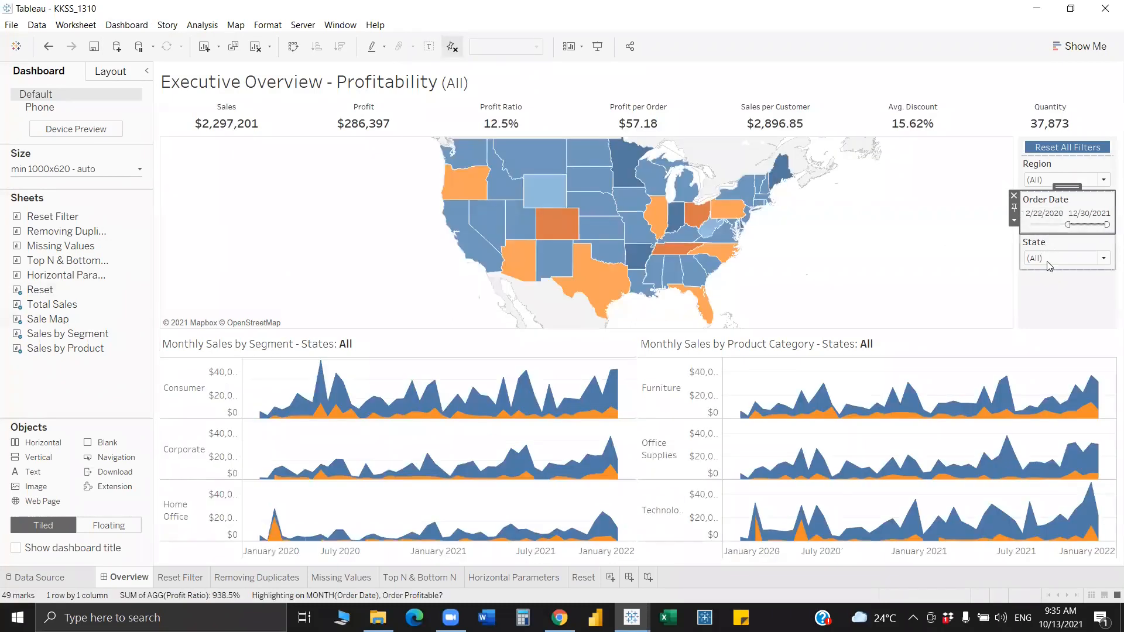
left_click(1063, 258)
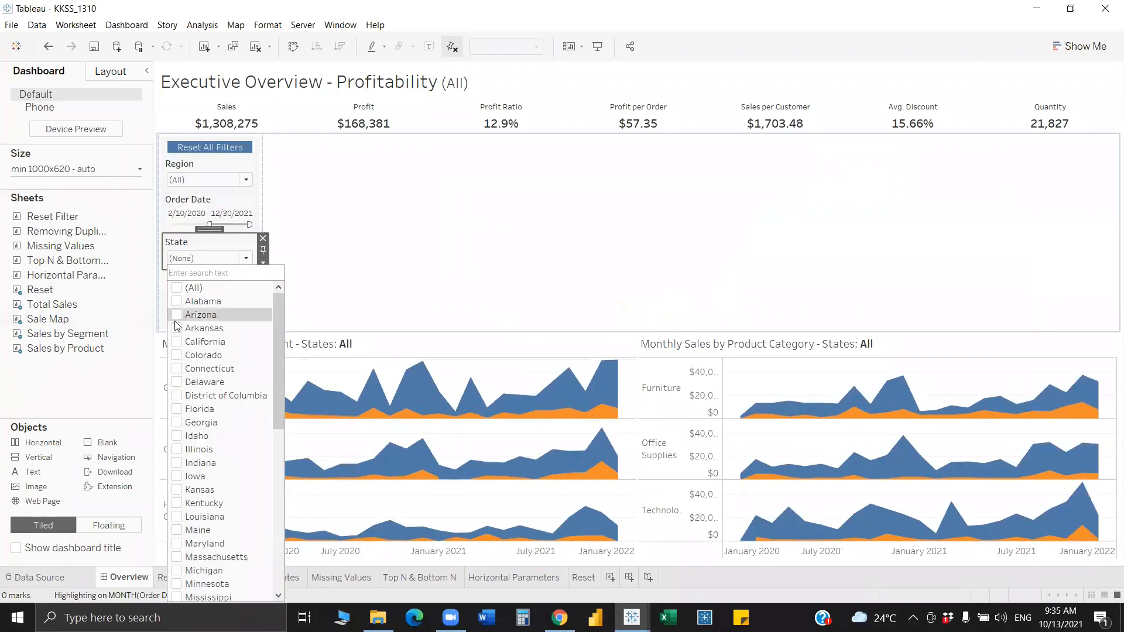
left_click(176, 316)
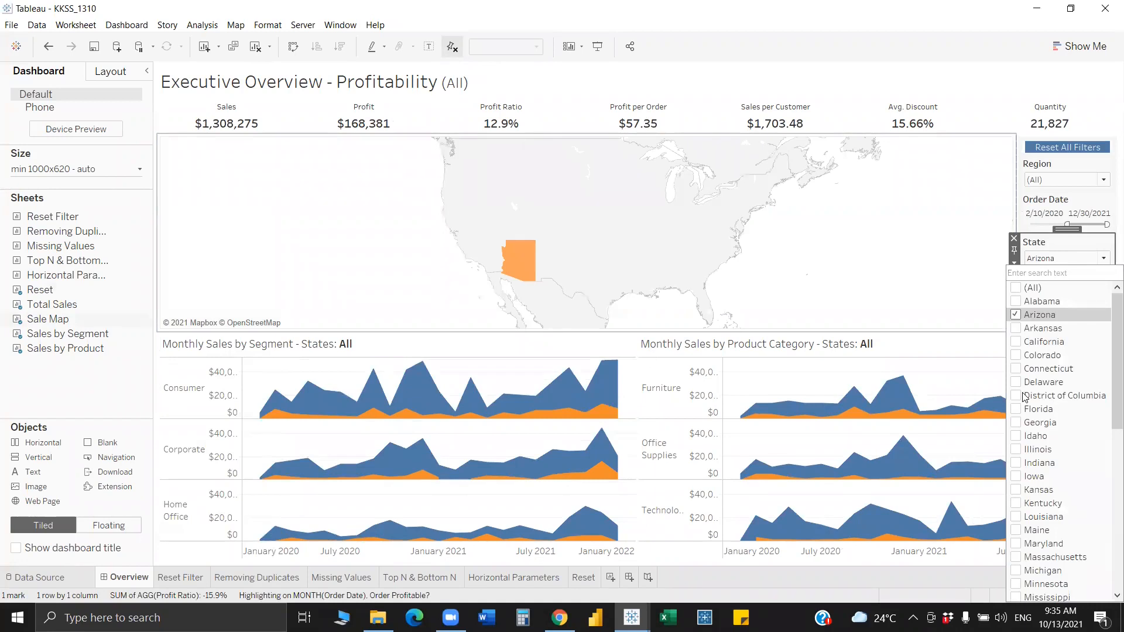
left_click(1017, 396)
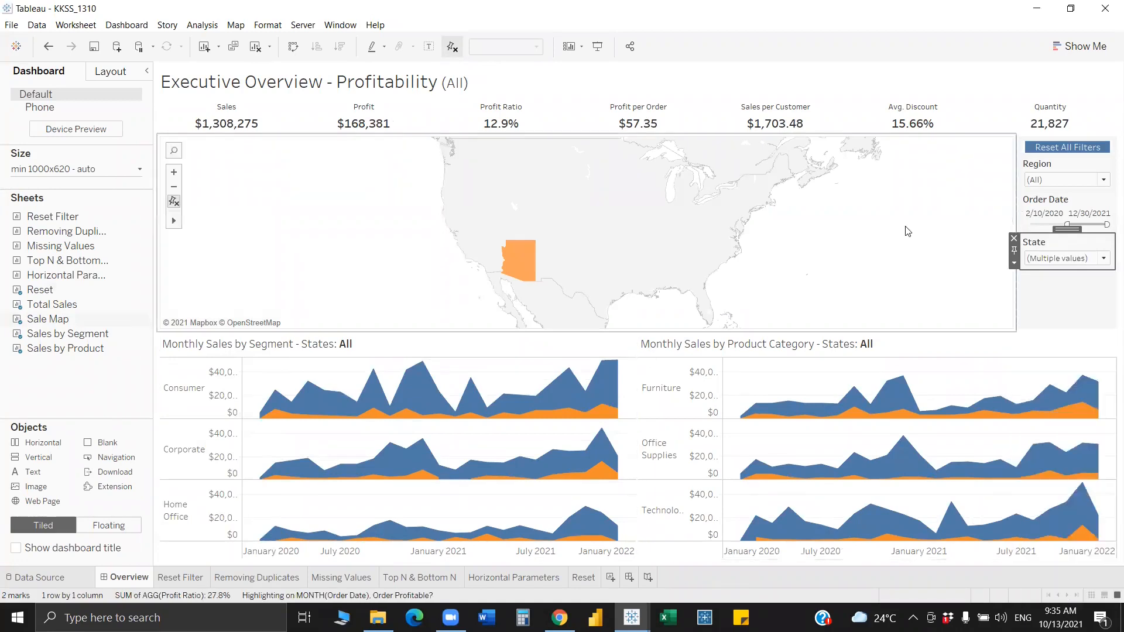
Reset the Order Date and State filters with the Reset All Filters button and check the filter controls
left_click(1072, 149)
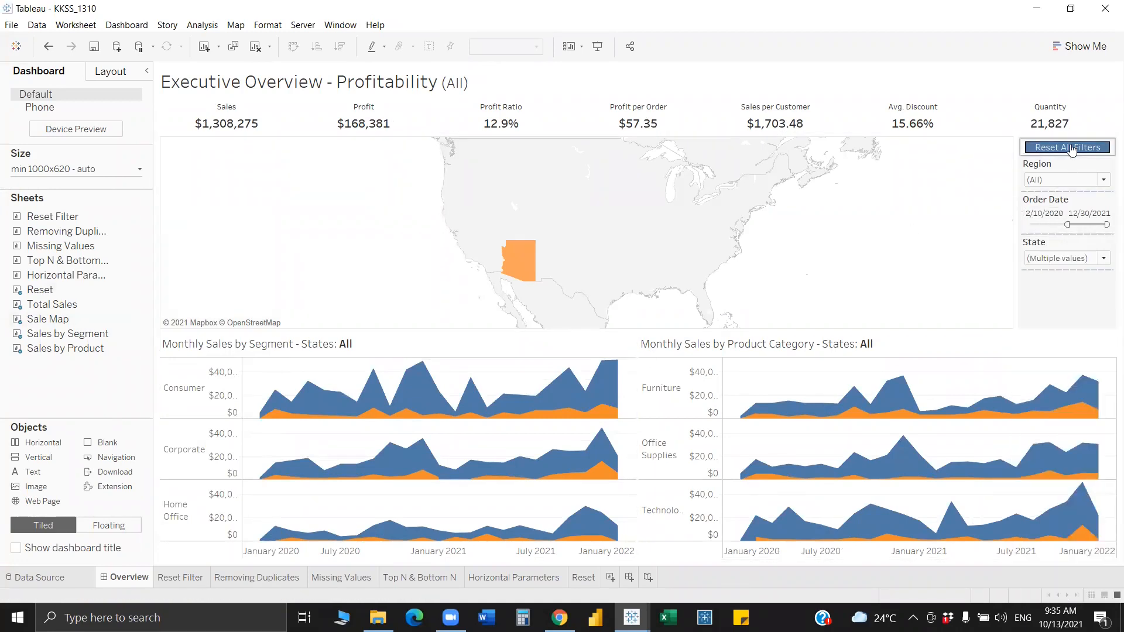
left_click(1071, 150)
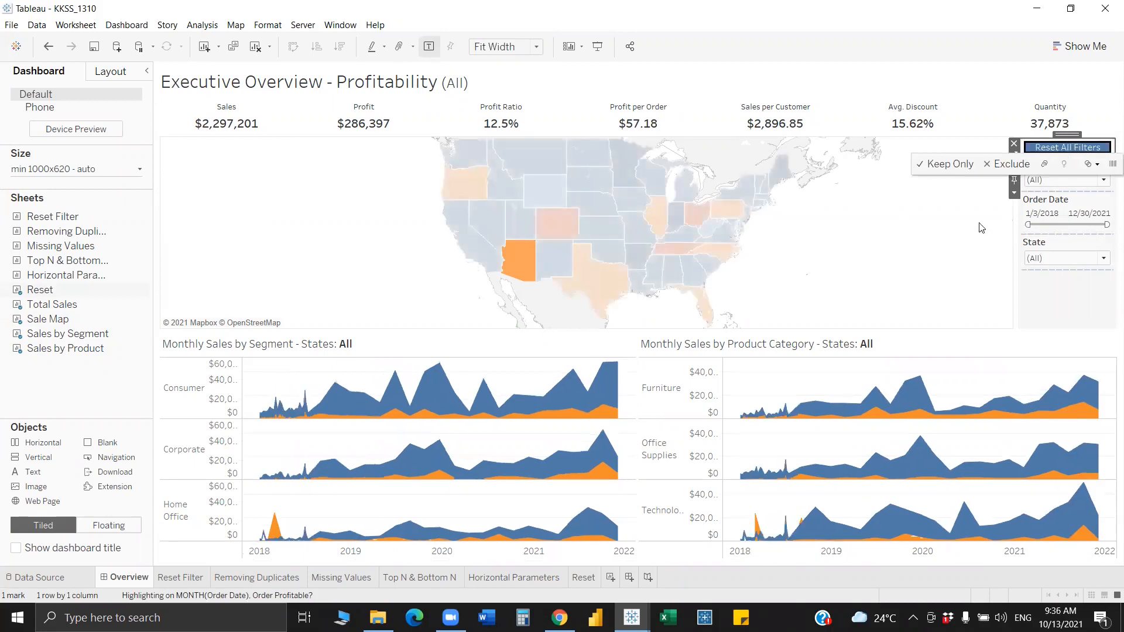
left_click(1063, 259)
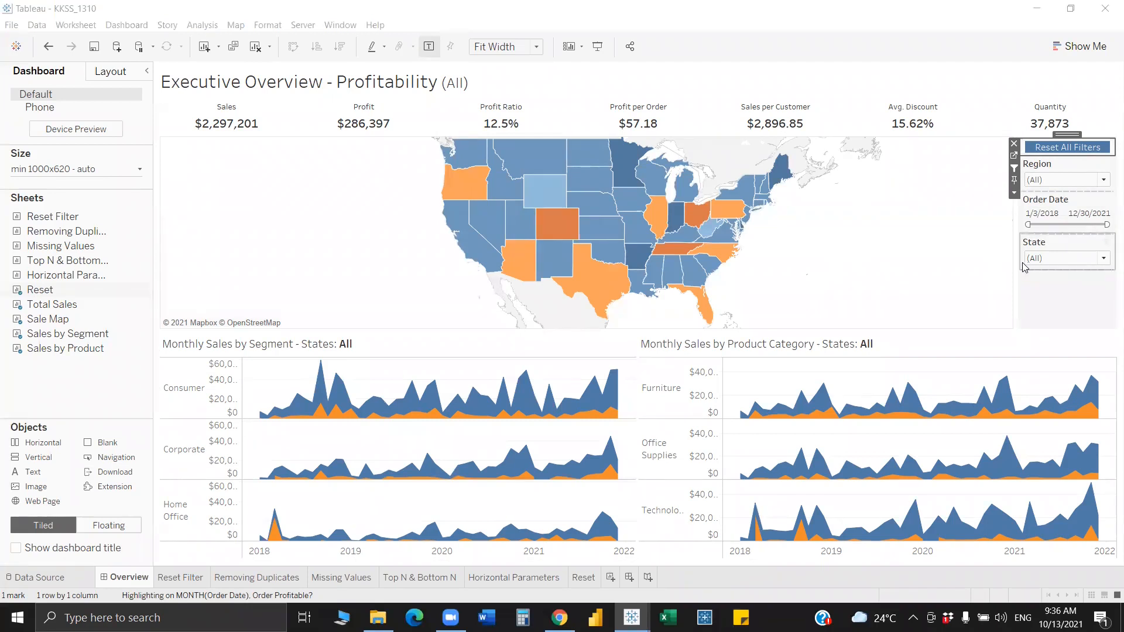
Edit the dashboard action Filter1 so that clearing the selection keeps filtered values, and save it
left_click(1062, 135)
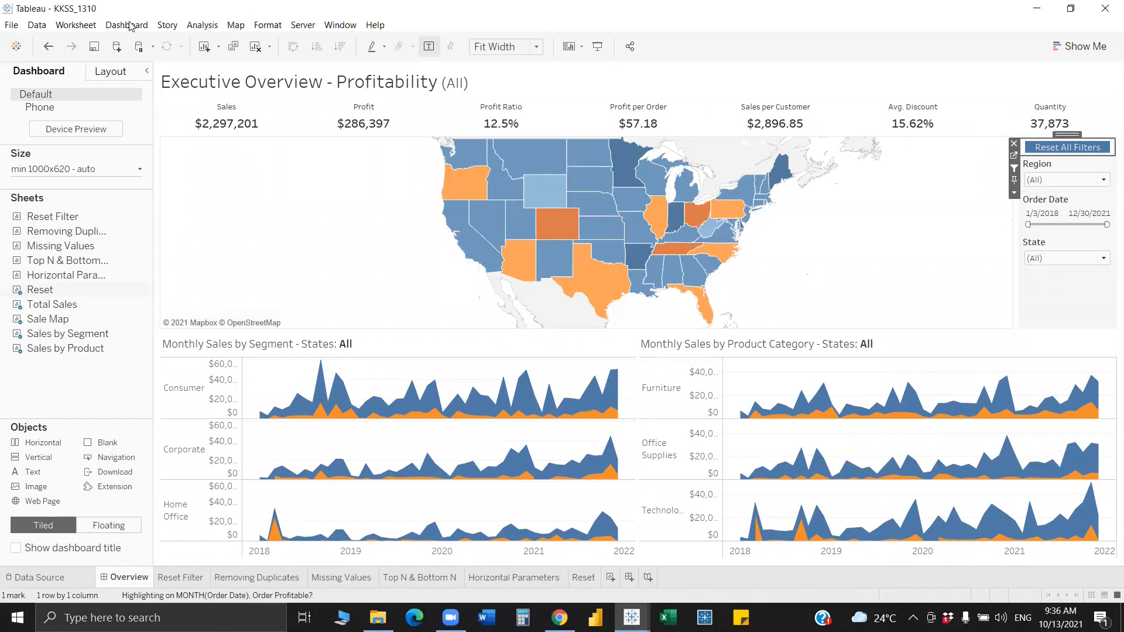
left_click(214, 198)
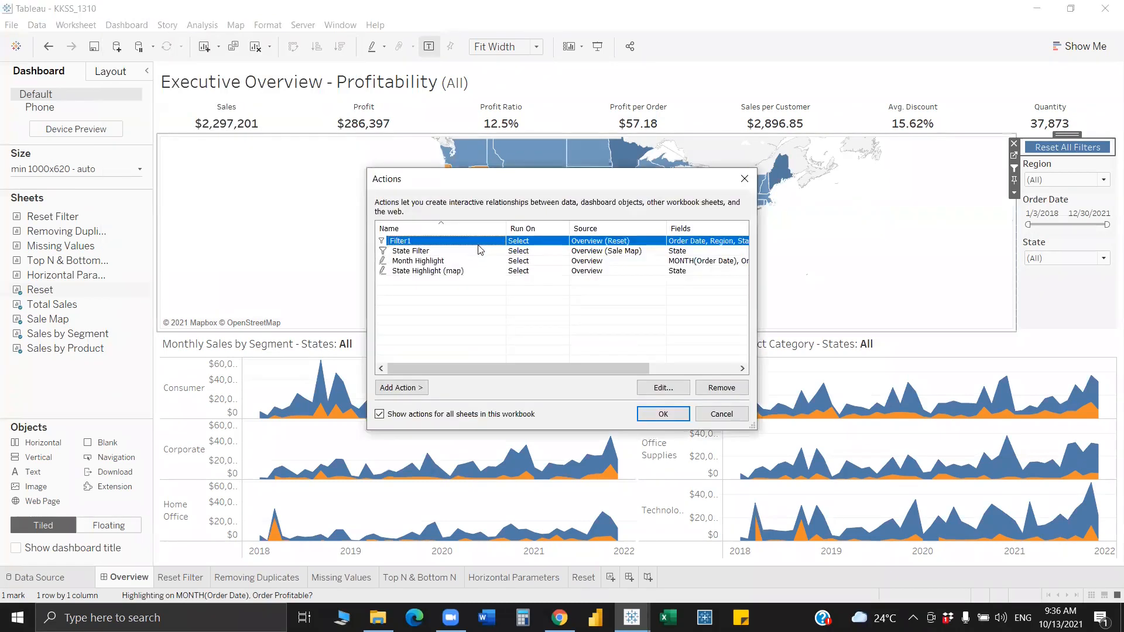
left_click(664, 387)
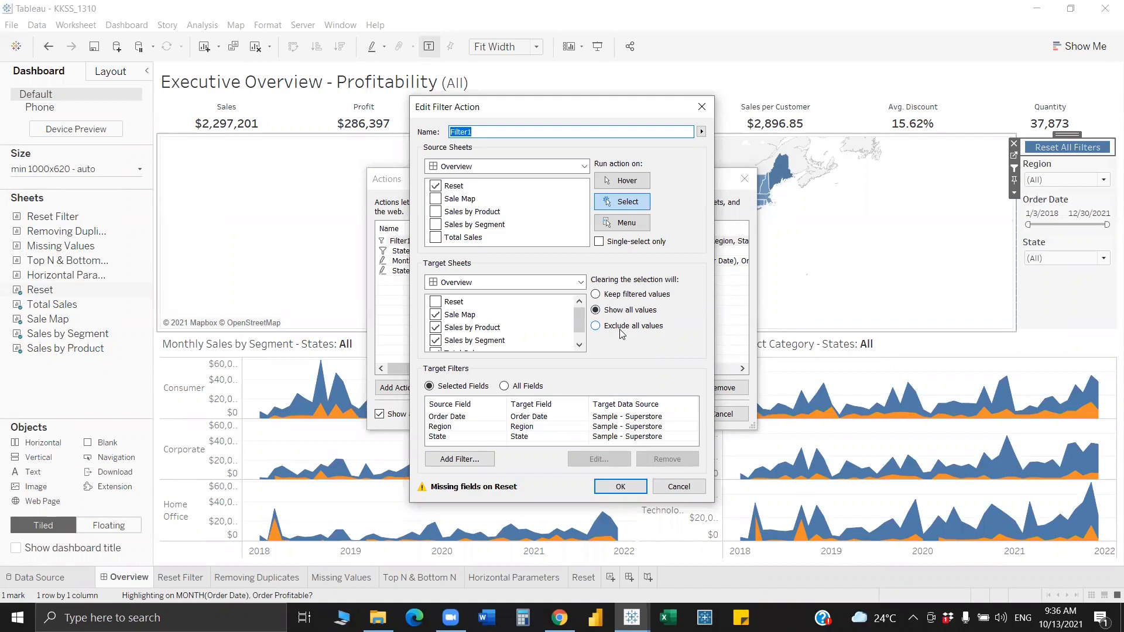
left_click(631, 295)
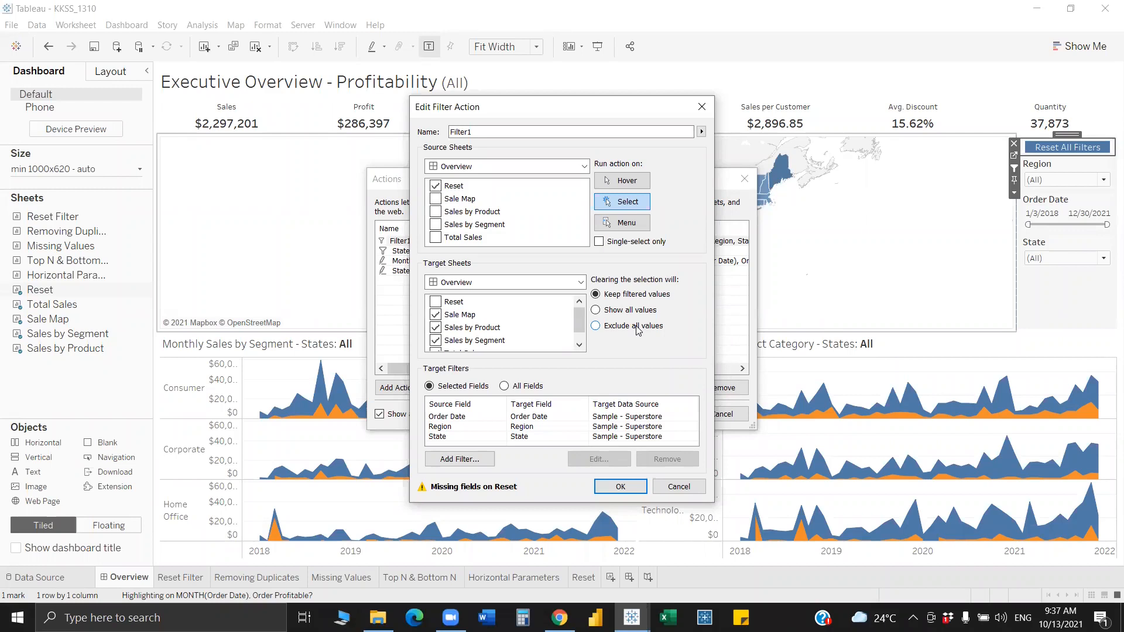
left_click(621, 487)
key("Return")
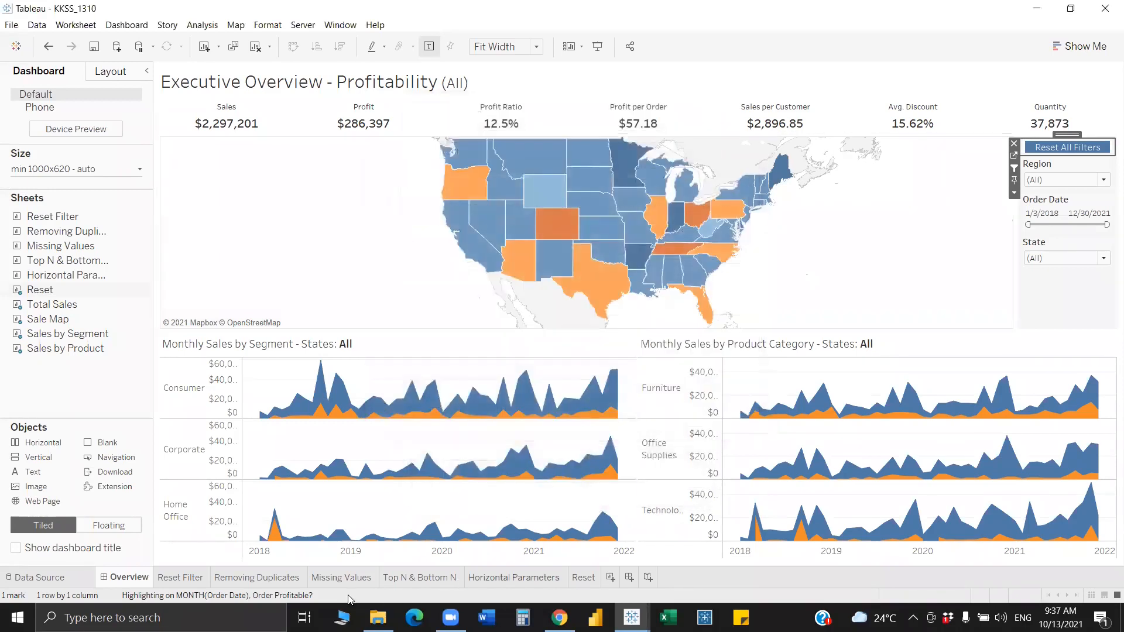
Open the Removing Duplicates sheet, switch to the Sheet1 (Duplicates) data source and view its underlying data
left_click(267, 576)
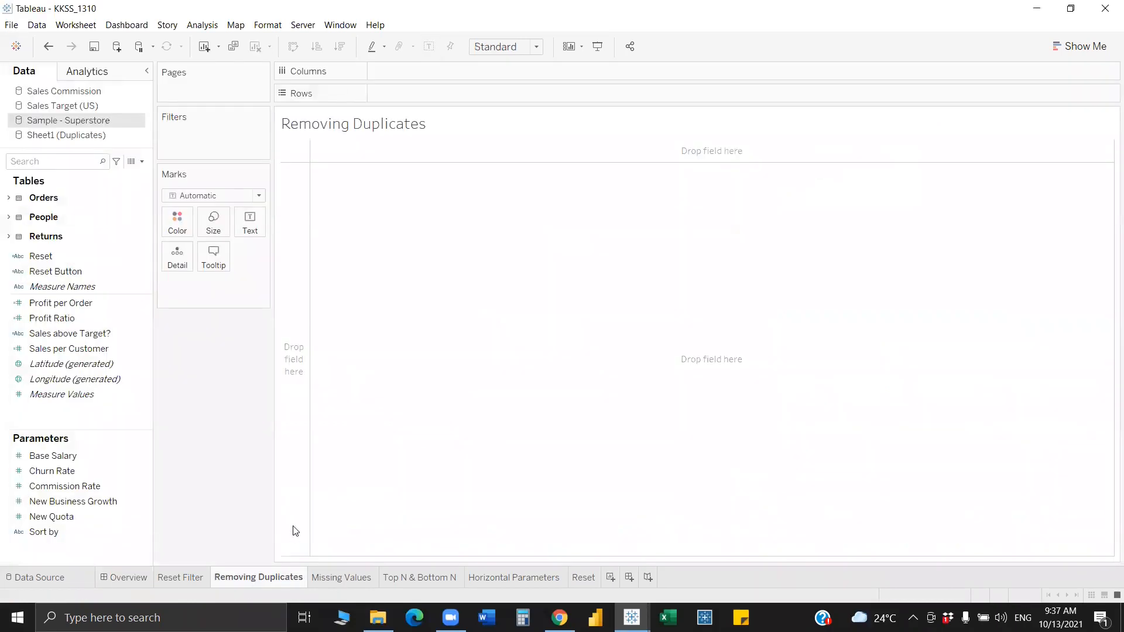
left_click(131, 161)
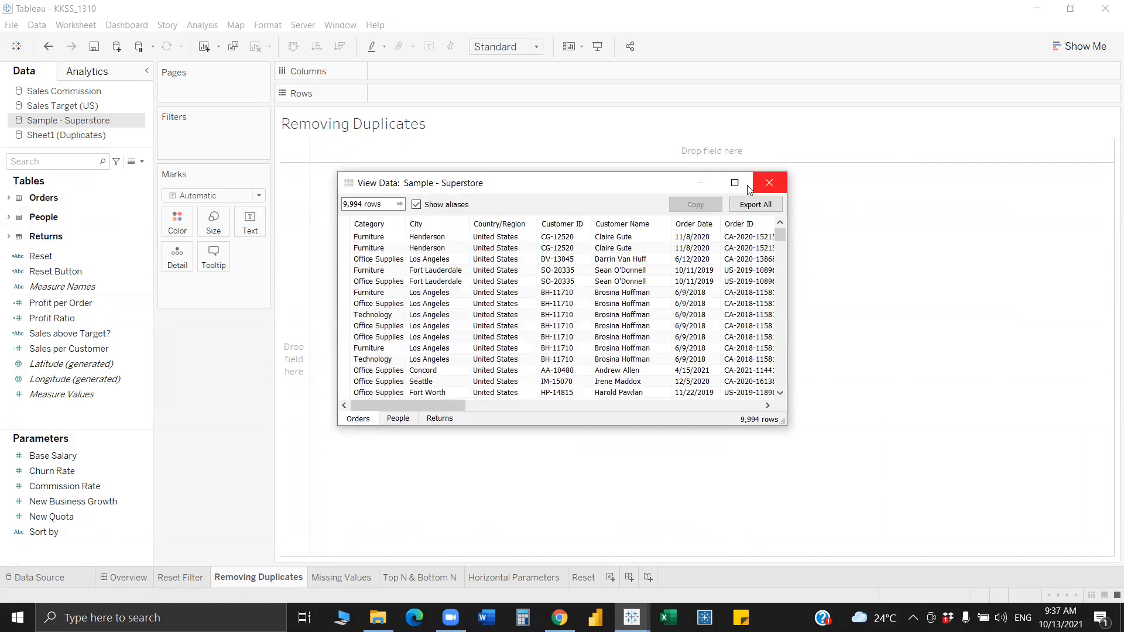
left_click(769, 182)
left_click(66, 135)
left_click(131, 161)
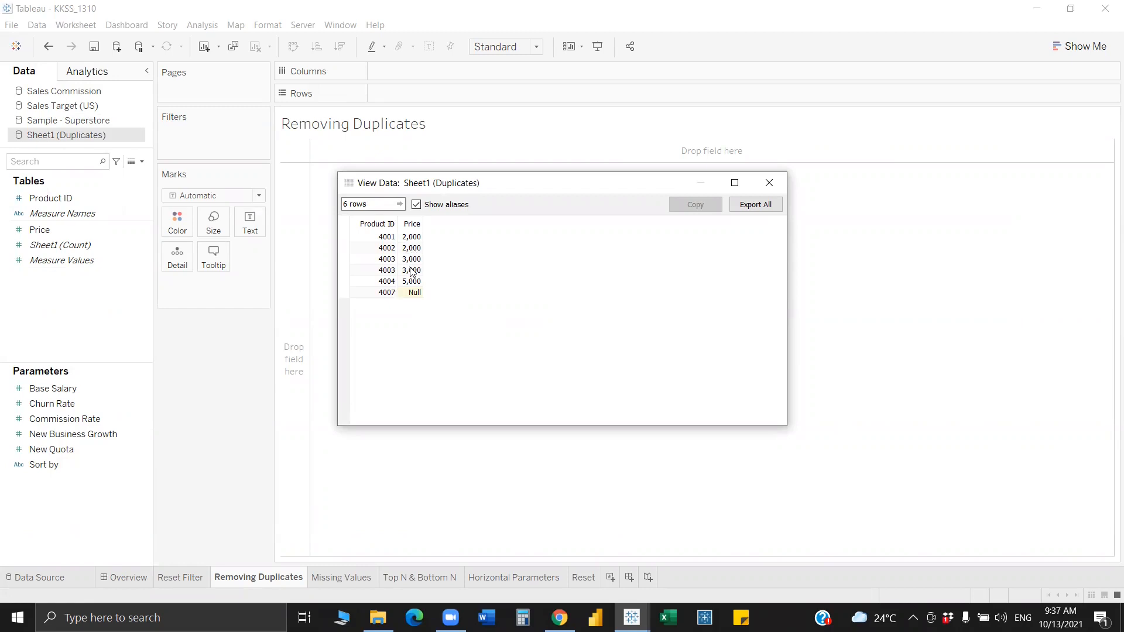
left_click(769, 183)
Build a table with Product ID on Rows and the summed Price as text
left_click_drag(60, 199, 431, 90)
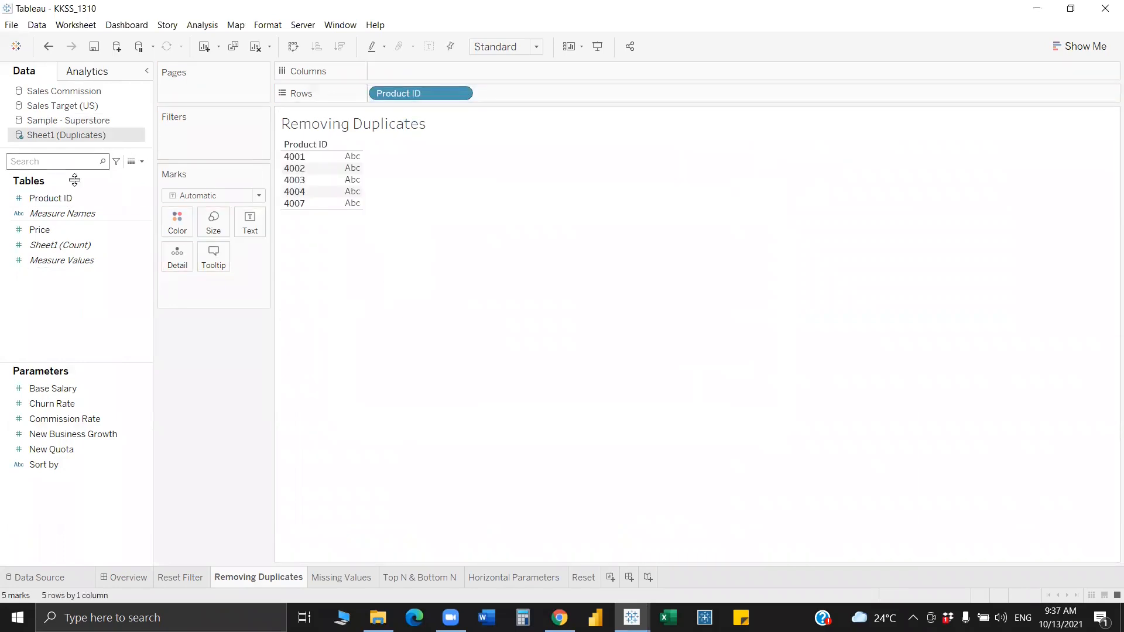
left_click_drag(39, 230, 252, 225)
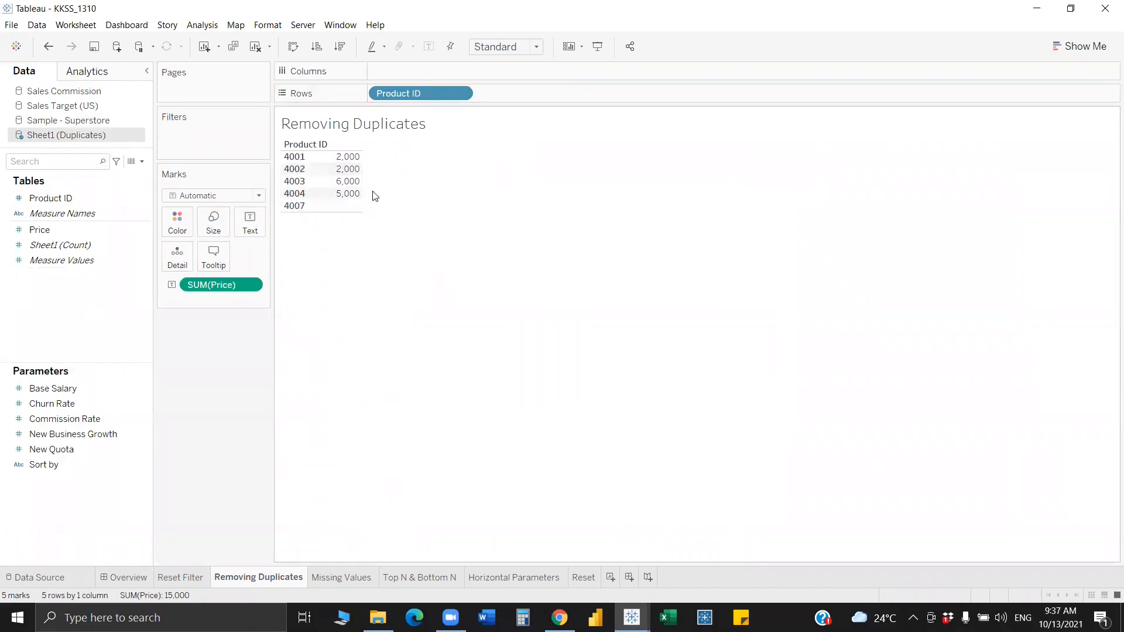
mouse_move(344, 186)
Remove the summed Price from the table, convert Price to a dimension and show it as text
left_click_drag(219, 286, 64, 237)
left_click(64, 235)
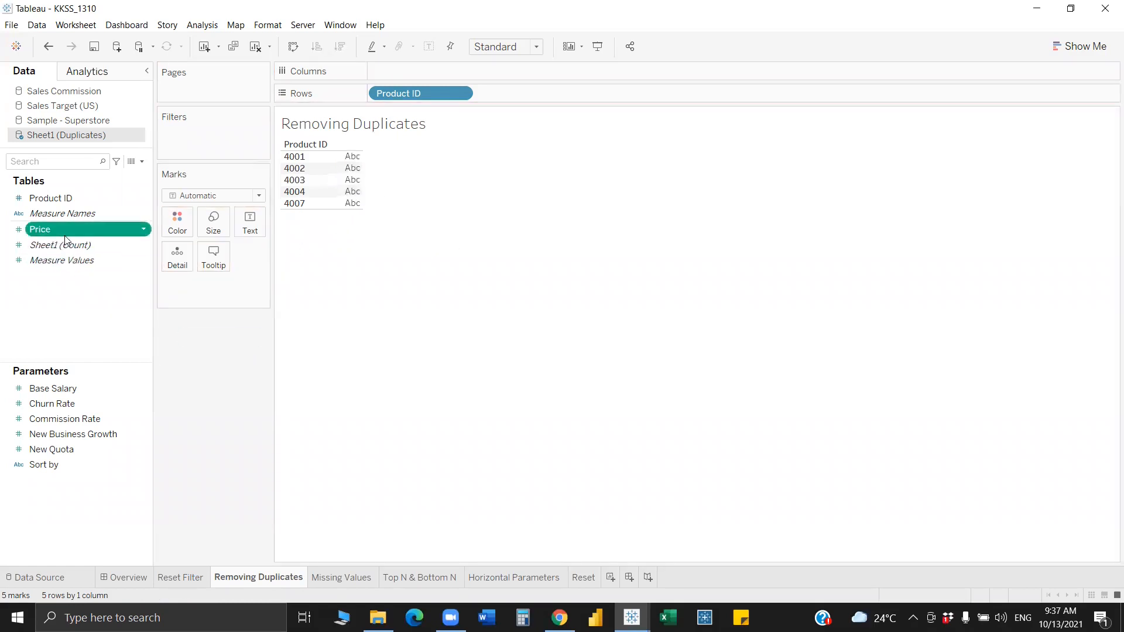
right_click(65, 236)
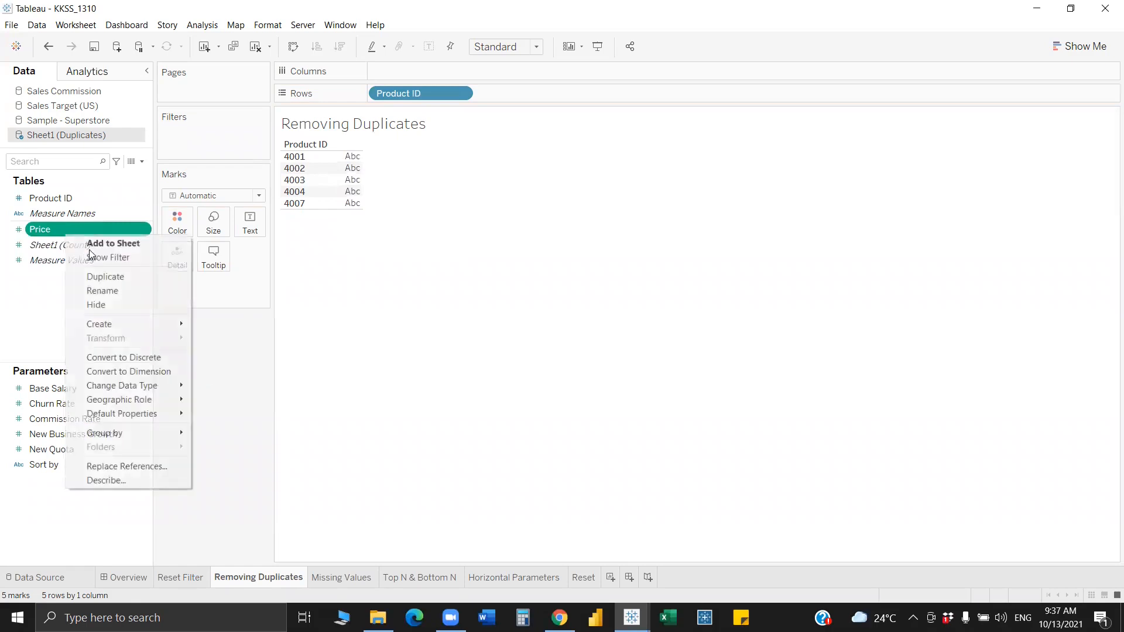
left_click(136, 372)
left_click_drag(86, 200, 253, 226)
mouse_move(351, 184)
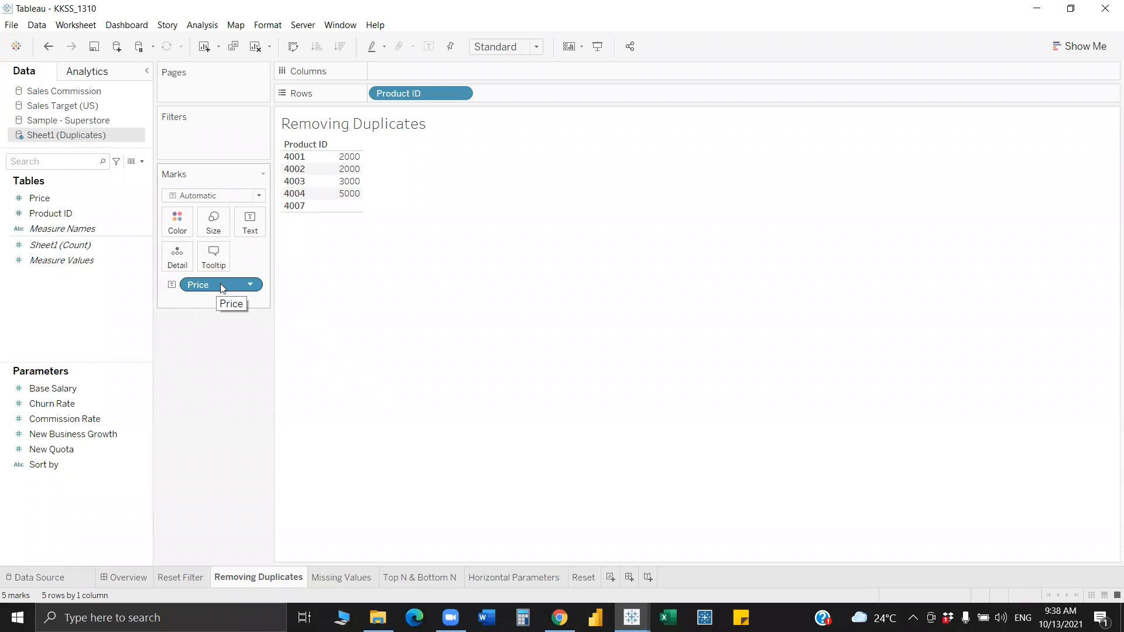
Take Price off the table's text and convert the field to a measure
left_click_drag(220, 283, 70, 237)
right_click(53, 196)
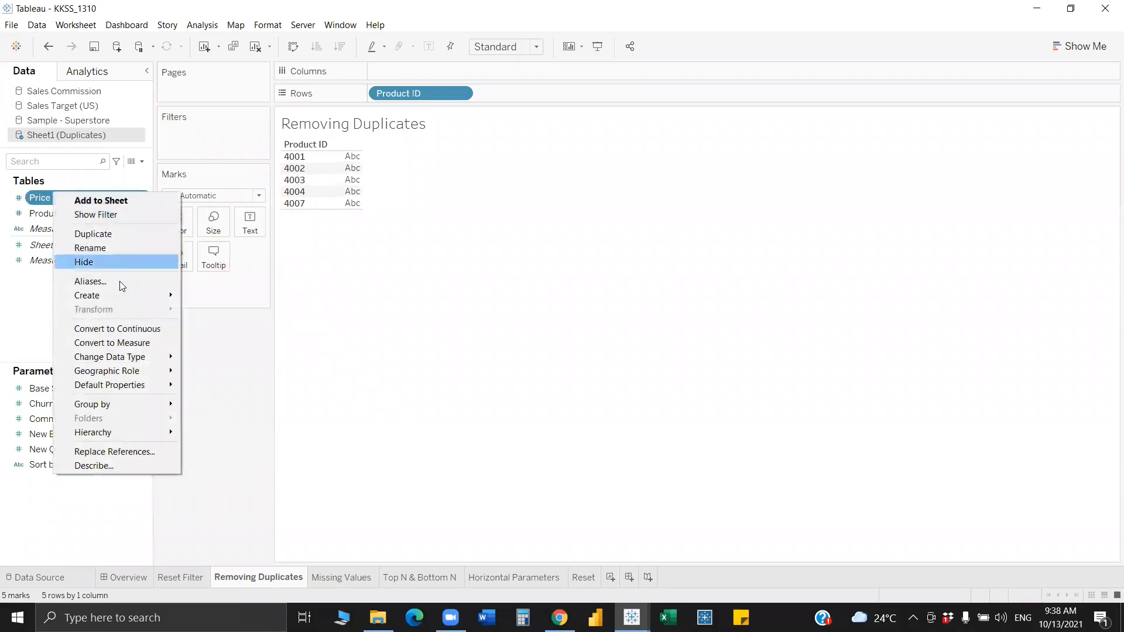
left_click(124, 343)
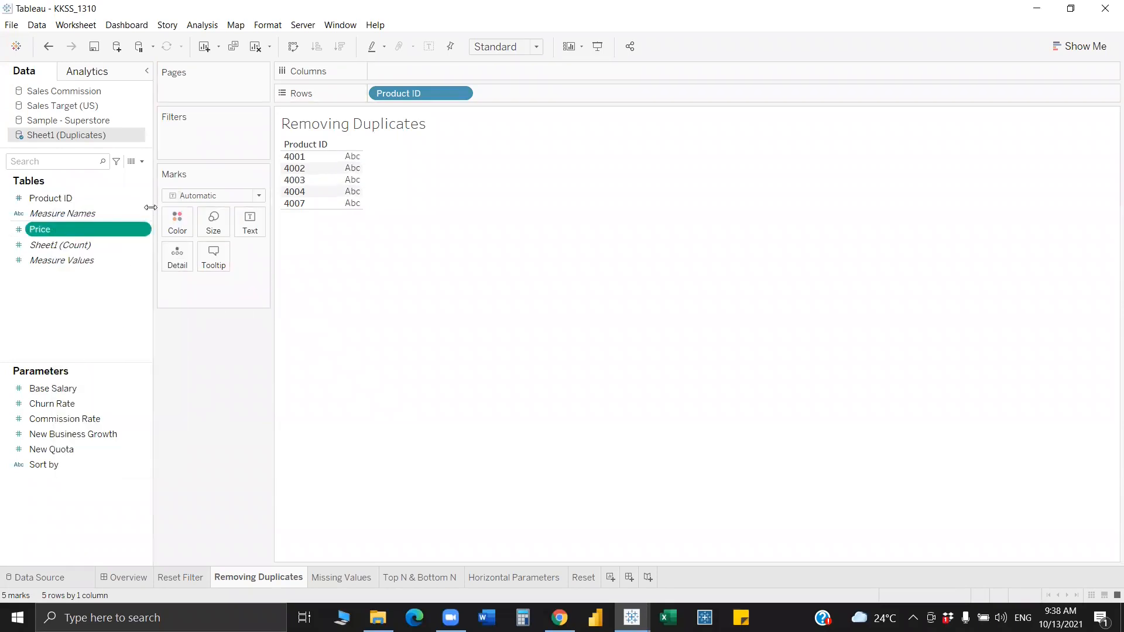
Create a calculated field named "remove duplicates" in the Sheet1 (Duplicates) data source
left_click(142, 161)
left_click(124, 175)
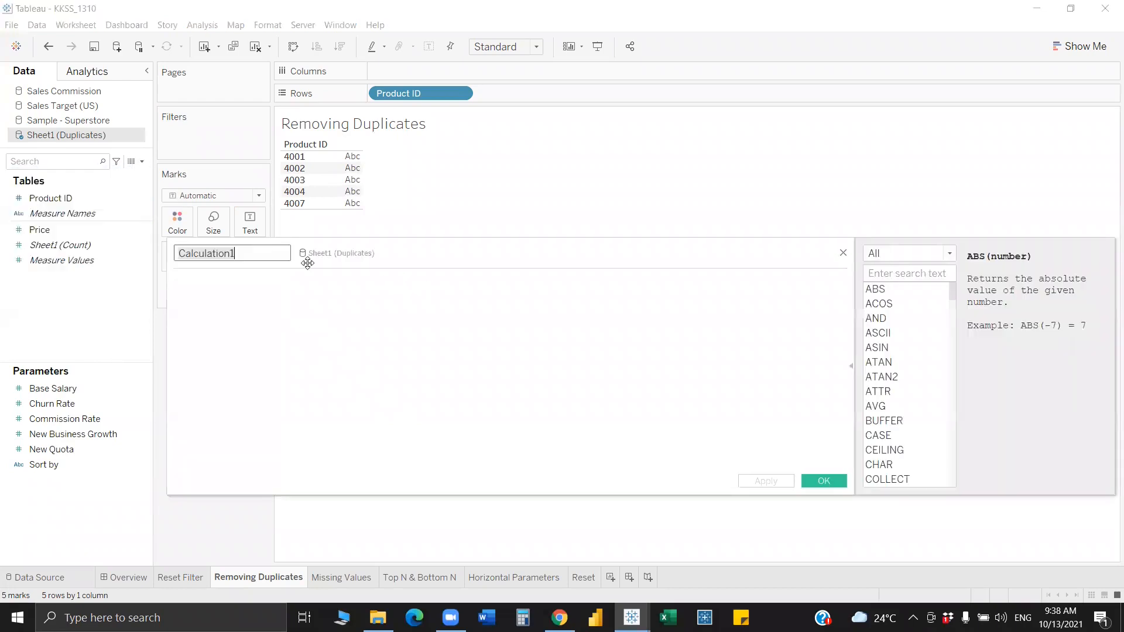
key("BackSpace")
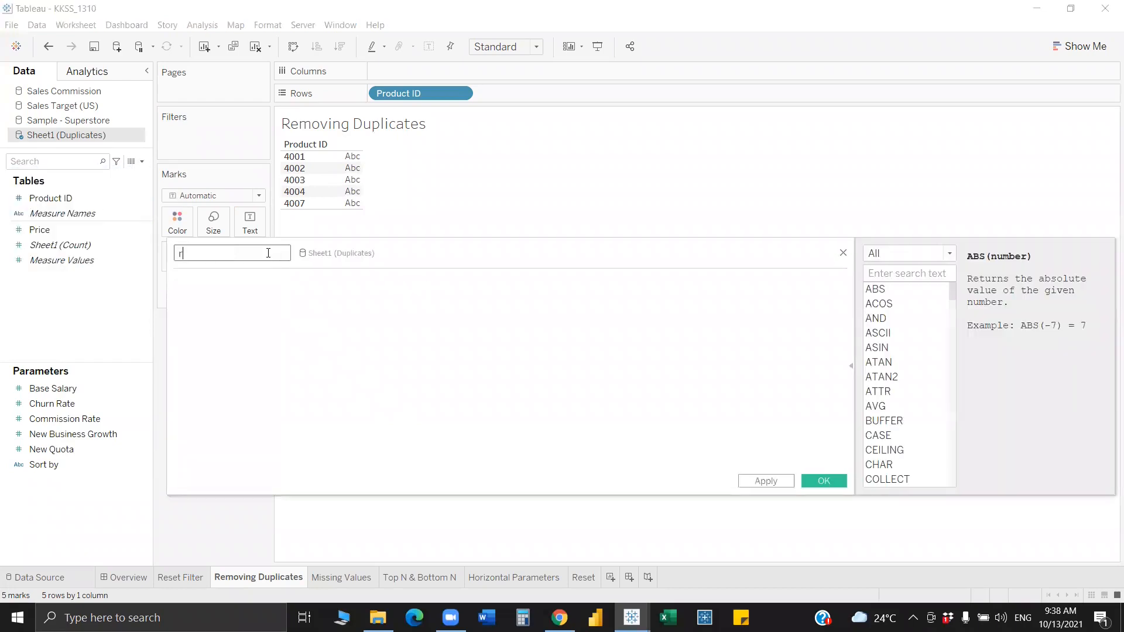
type("remoce duplicates")
left_click(267, 311)
left_click_drag(205, 255, 211, 254)
type("v")
Define the calculated field as { FIXED [Product ID]: MIN([Price])} and show its sum as text for each Product ID
left_click(240, 281)
type("fix")
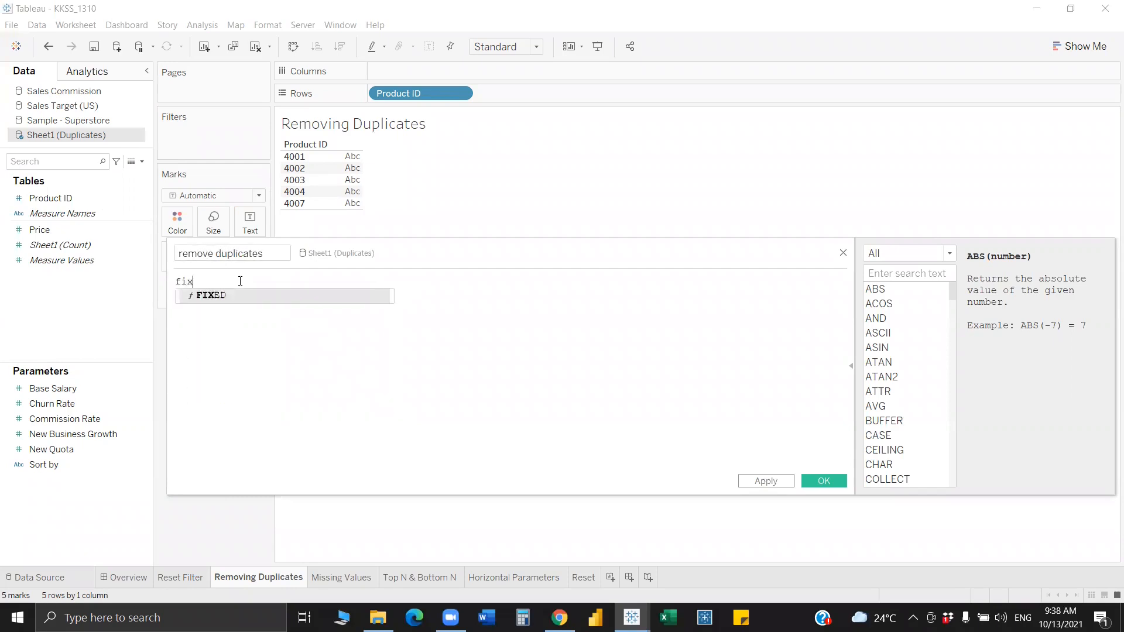
key("Return")
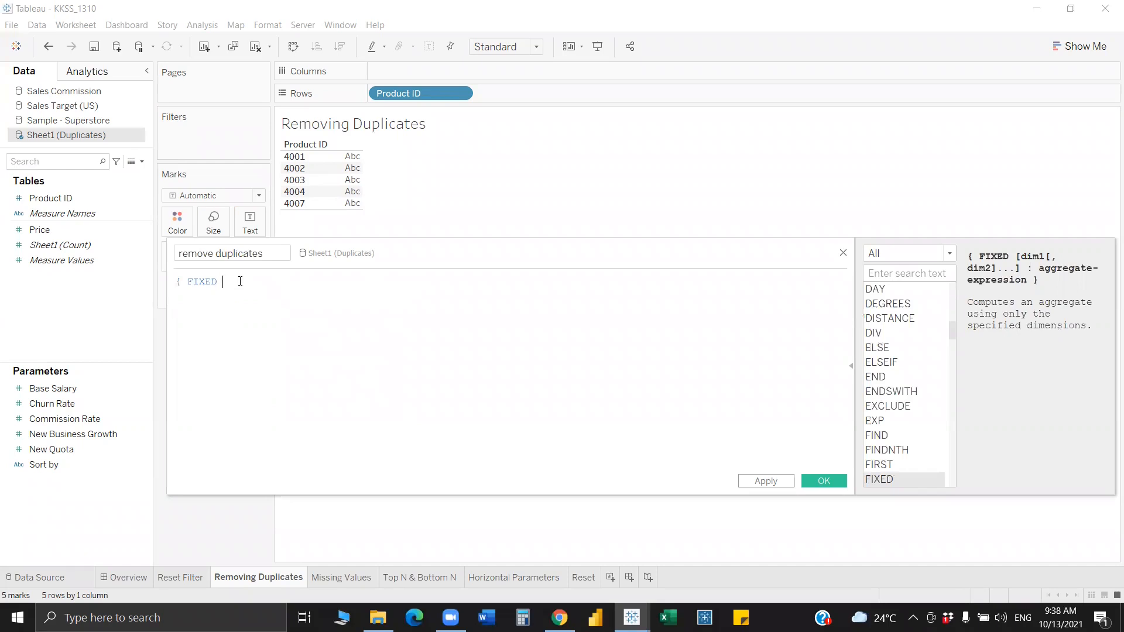
type("pr")
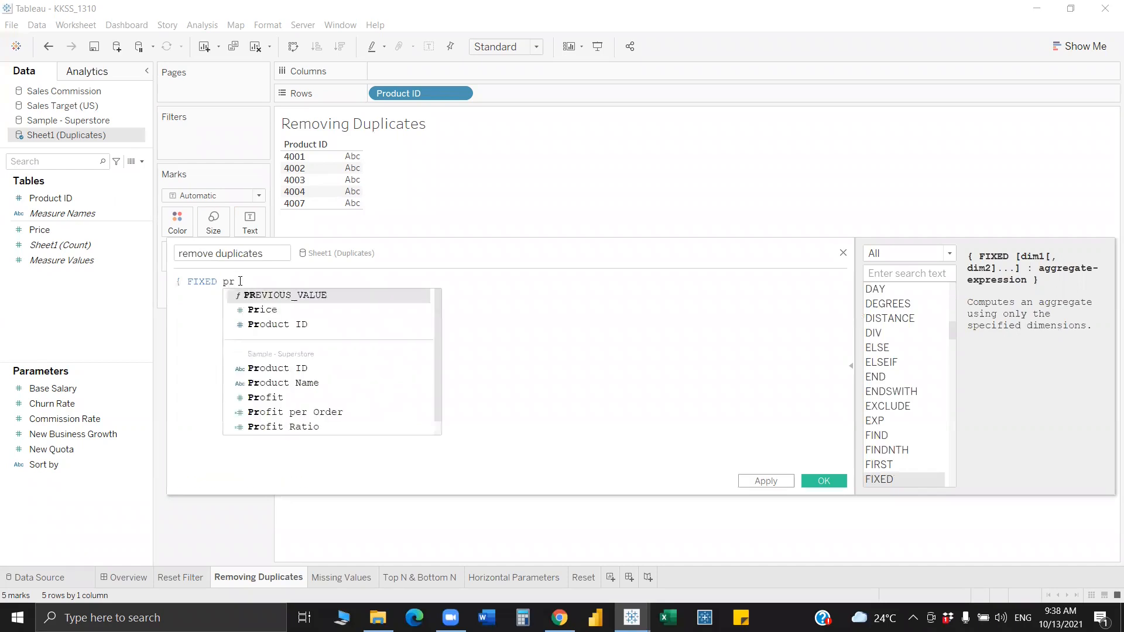
key("Down")
key("Down")
key("Return")
type(":")
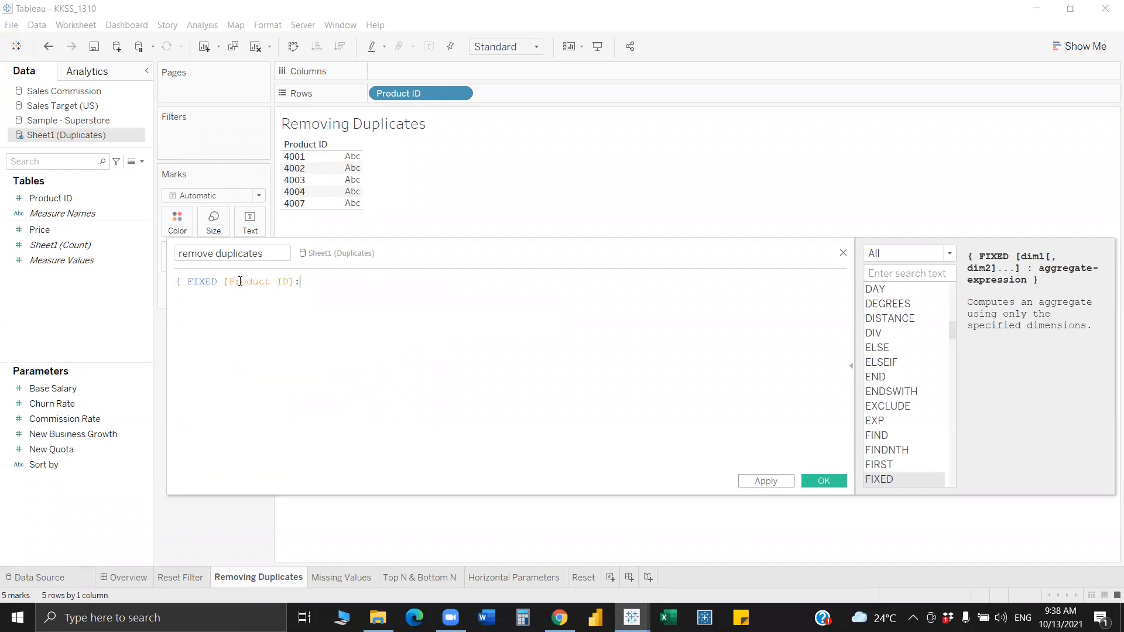
type(" min")
key("Return")
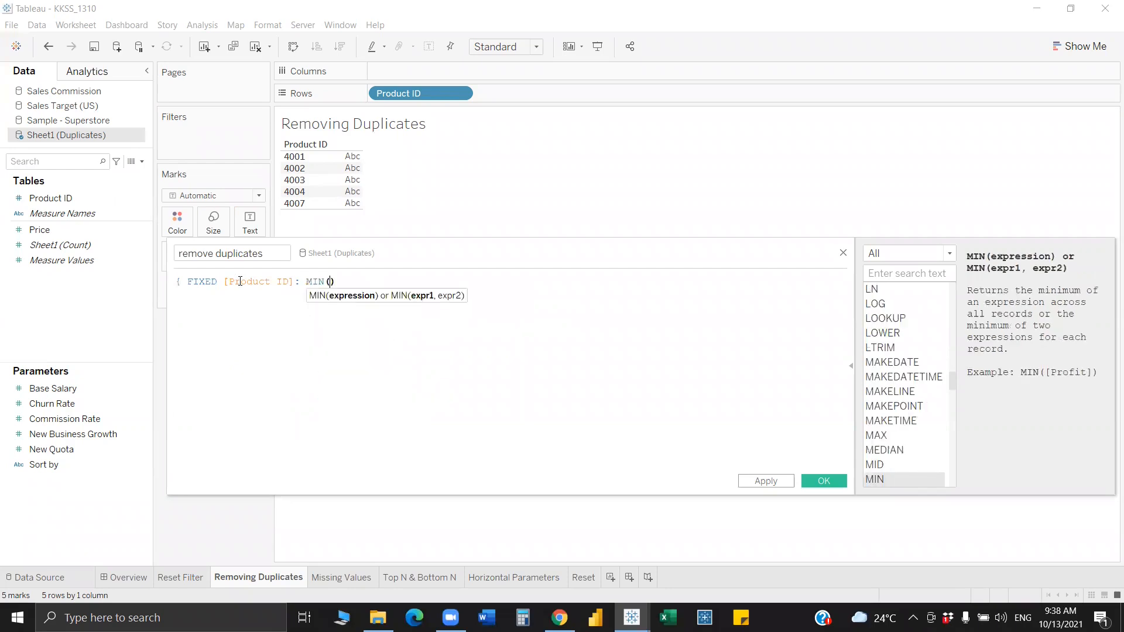
type("pr")
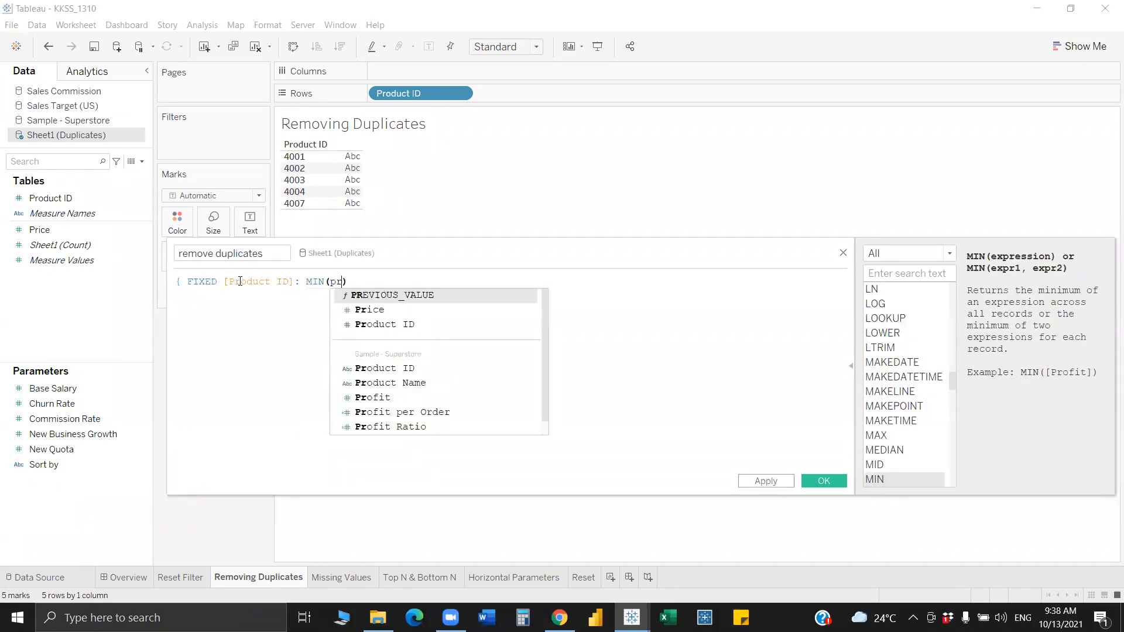
key("Down")
key("Return")
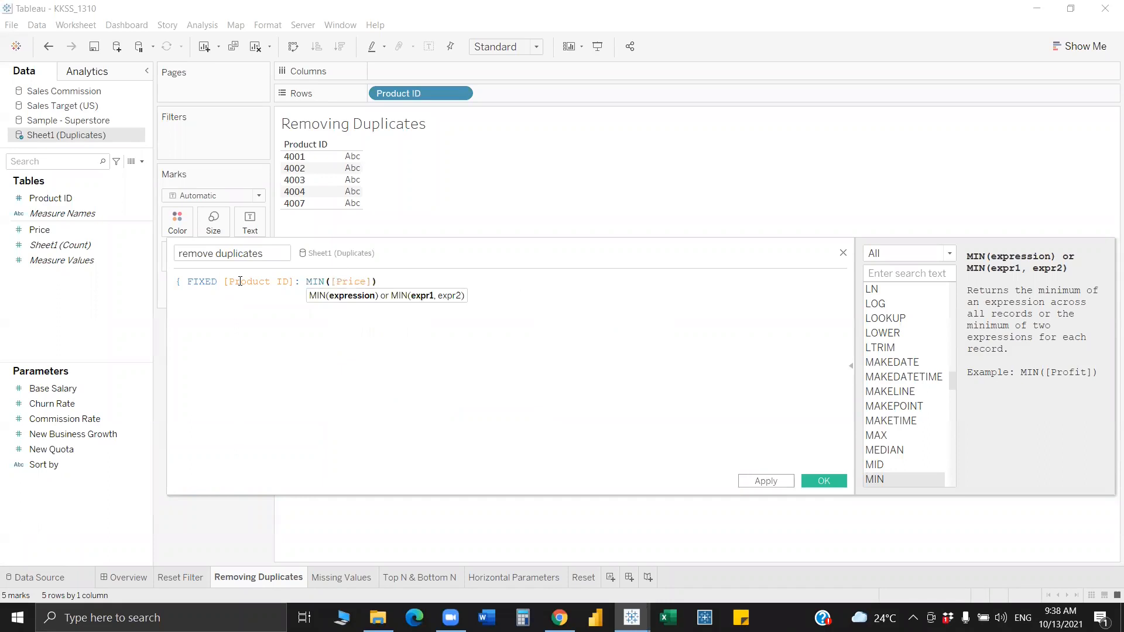
key("Right")
type("}")
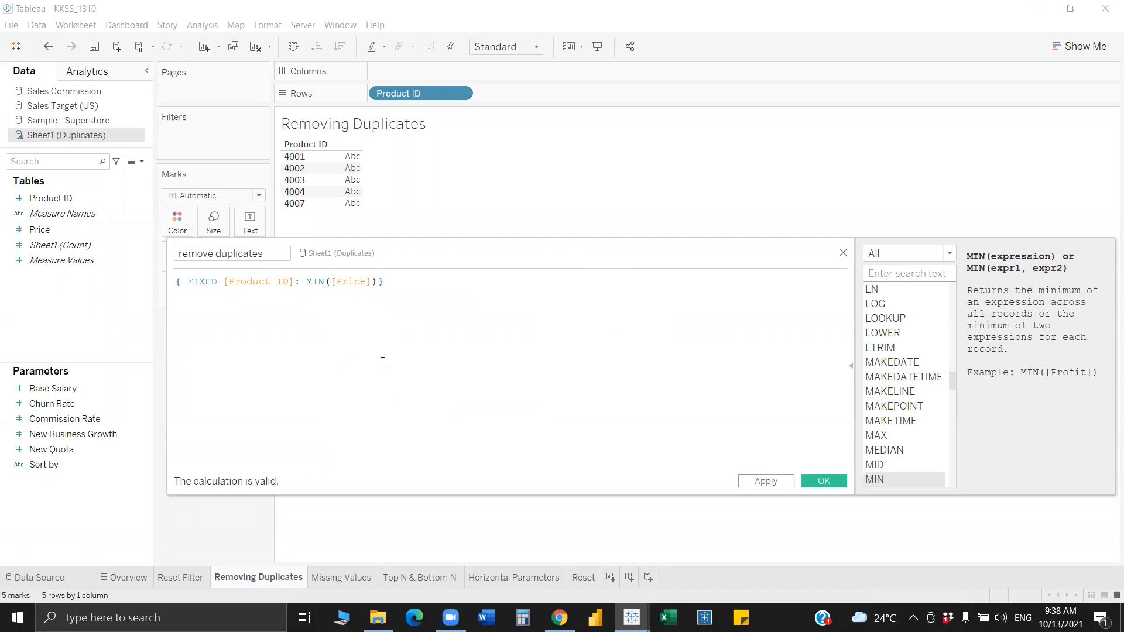
left_click(824, 481)
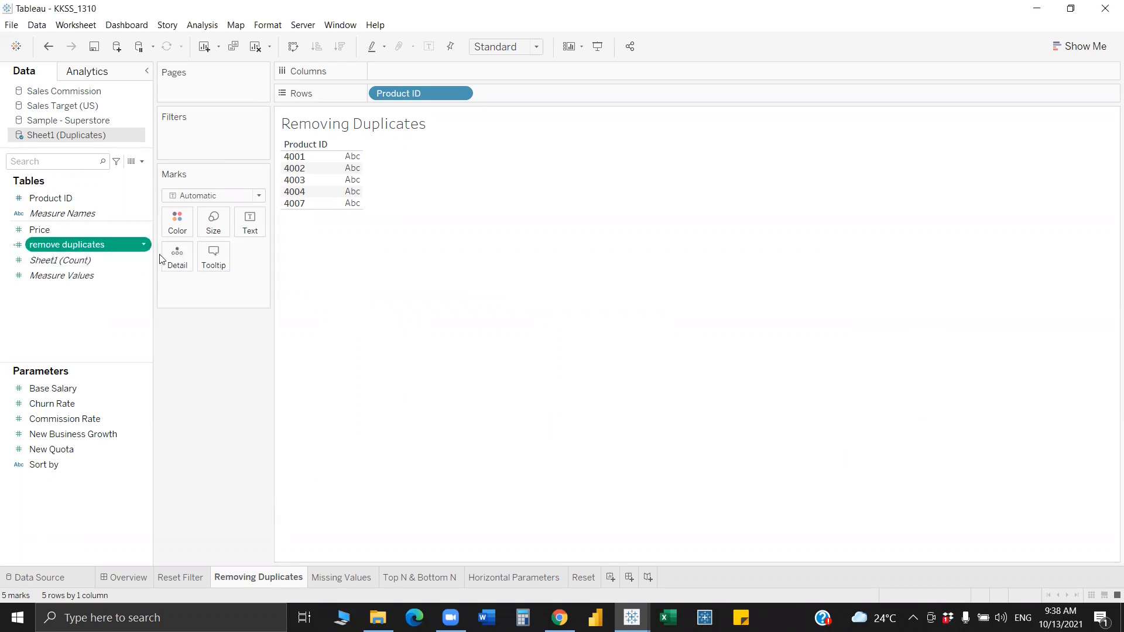
left_click_drag(113, 245, 262, 234)
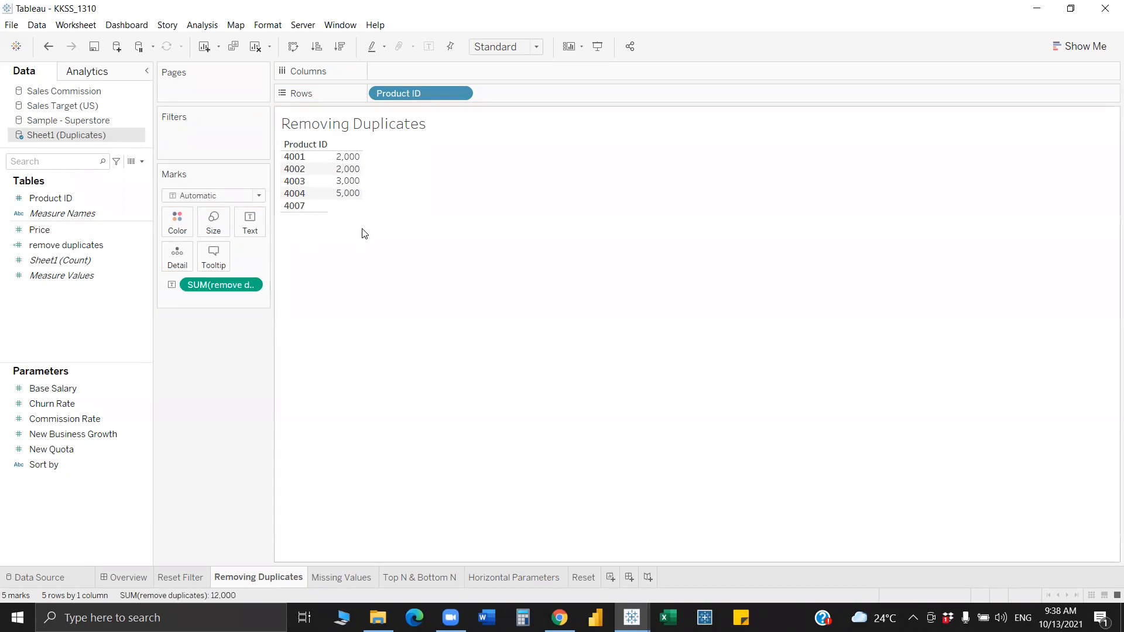
mouse_move(358, 190)
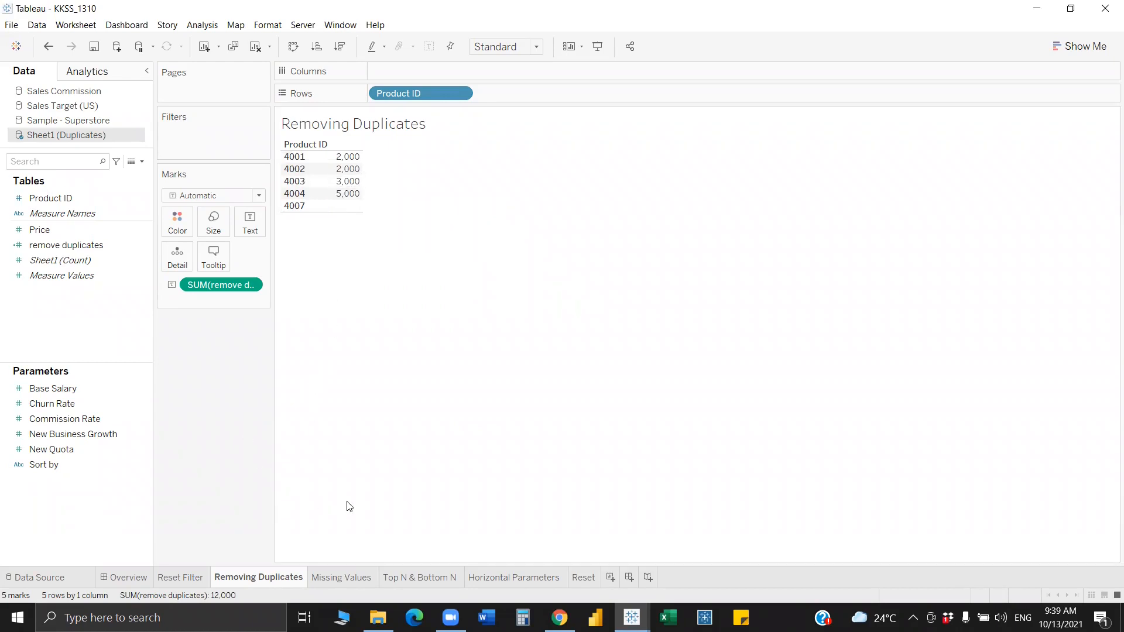
On the Missing Values sheet, build a table with Product ID on Rows and the summed Price as text
left_click(334, 578)
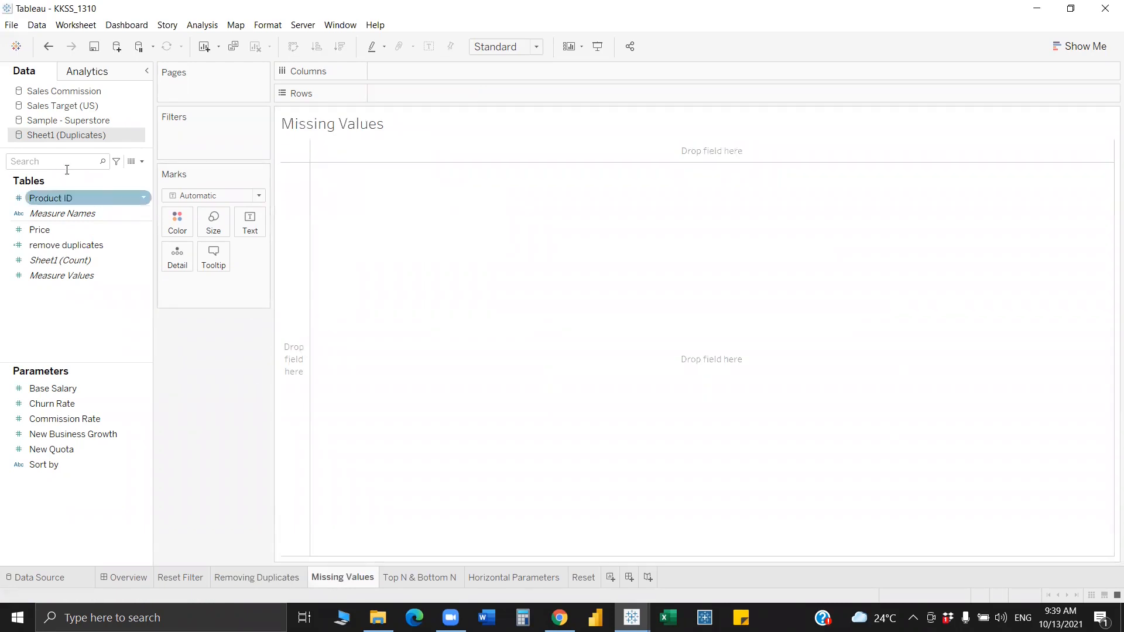
left_click_drag(61, 198, 404, 94)
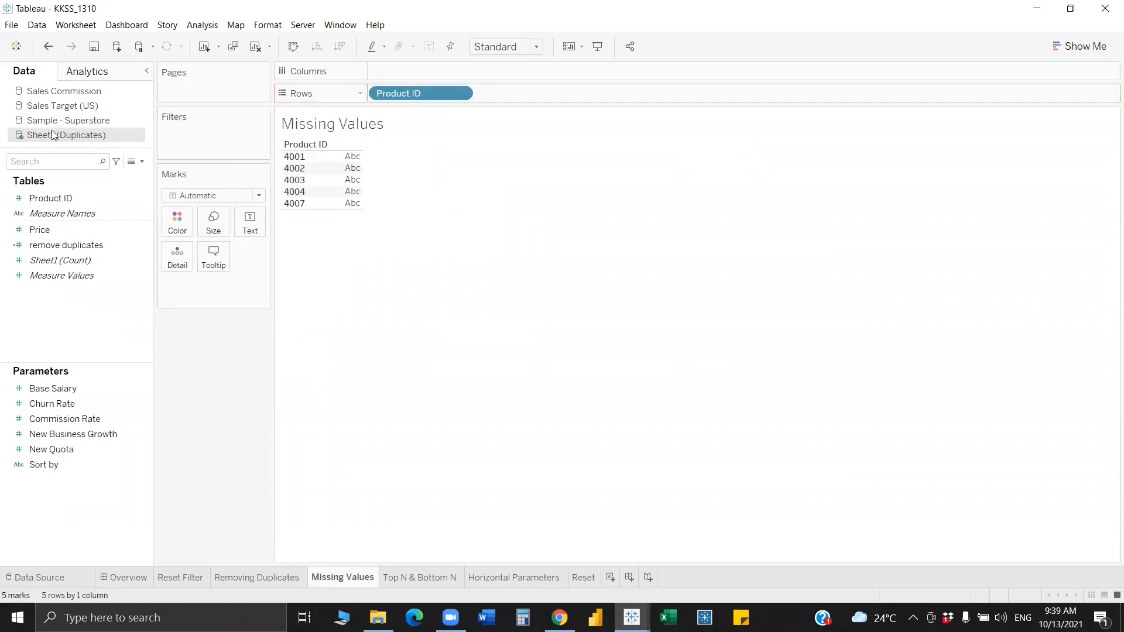
left_click_drag(51, 231, 249, 228)
mouse_move(350, 209)
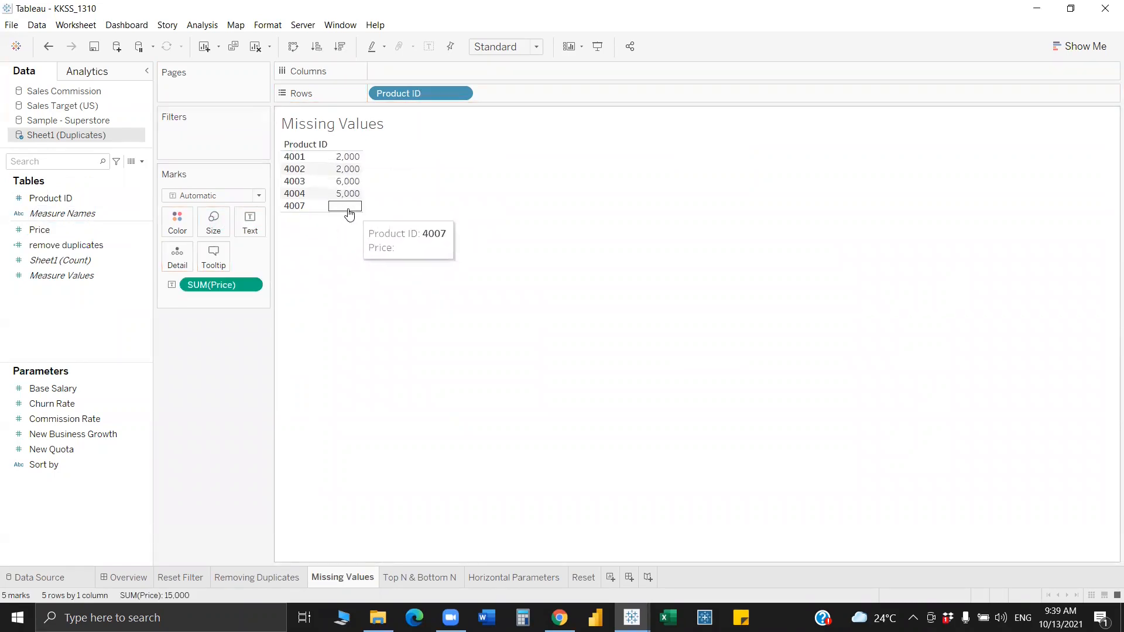
View the underlying data of Sheet1 (Duplicates) to check the price of product 4007
left_click(132, 164)
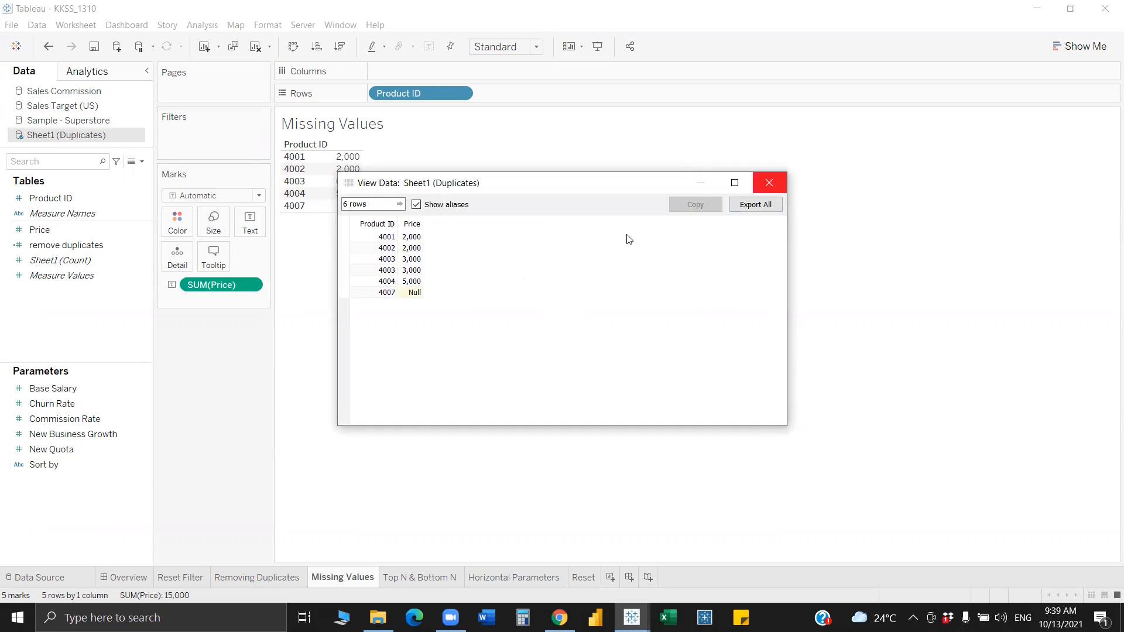
left_click(769, 183)
mouse_move(345, 209)
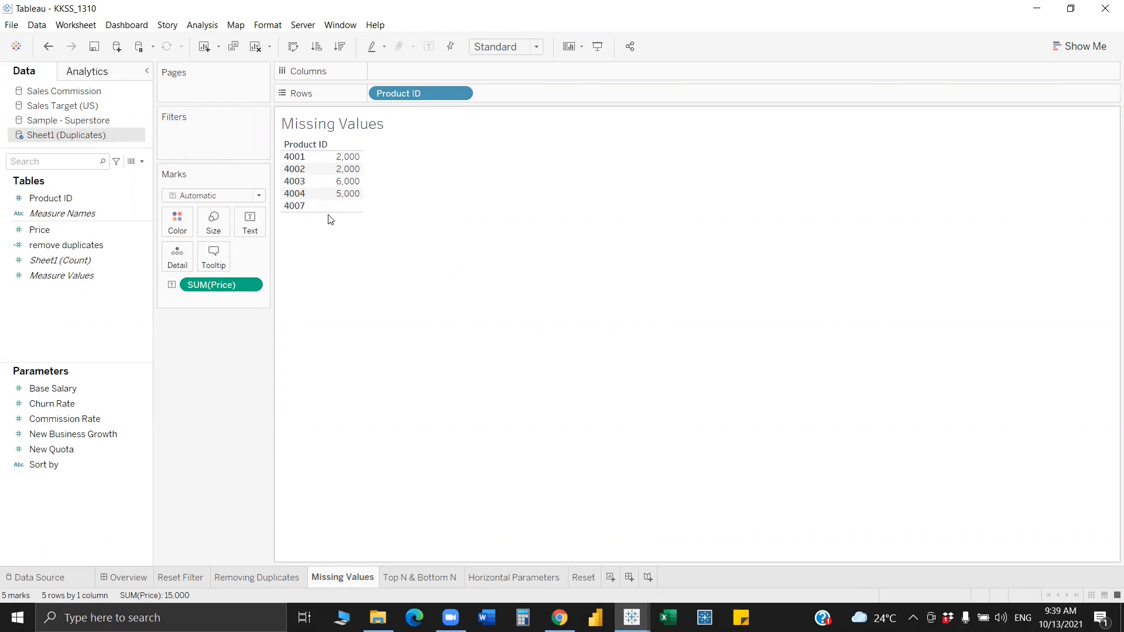
Wrap the SUM([Price]) text measure in the zn function so that missing prices are replaced with zero
double_click(235, 285)
key("Home")
type("zn(")
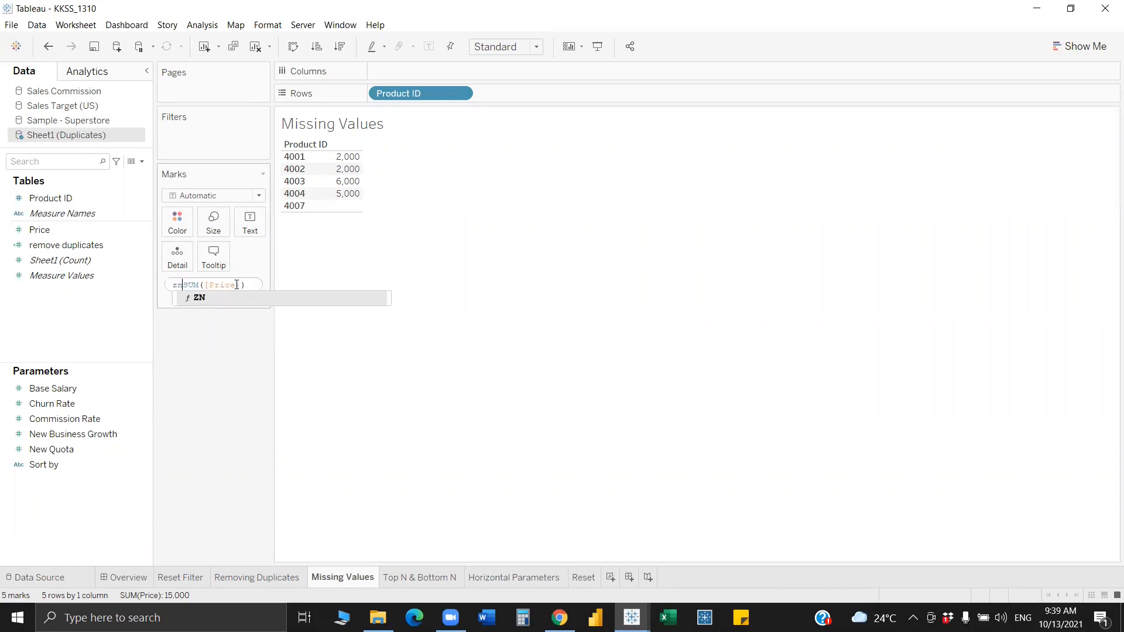
key("End")
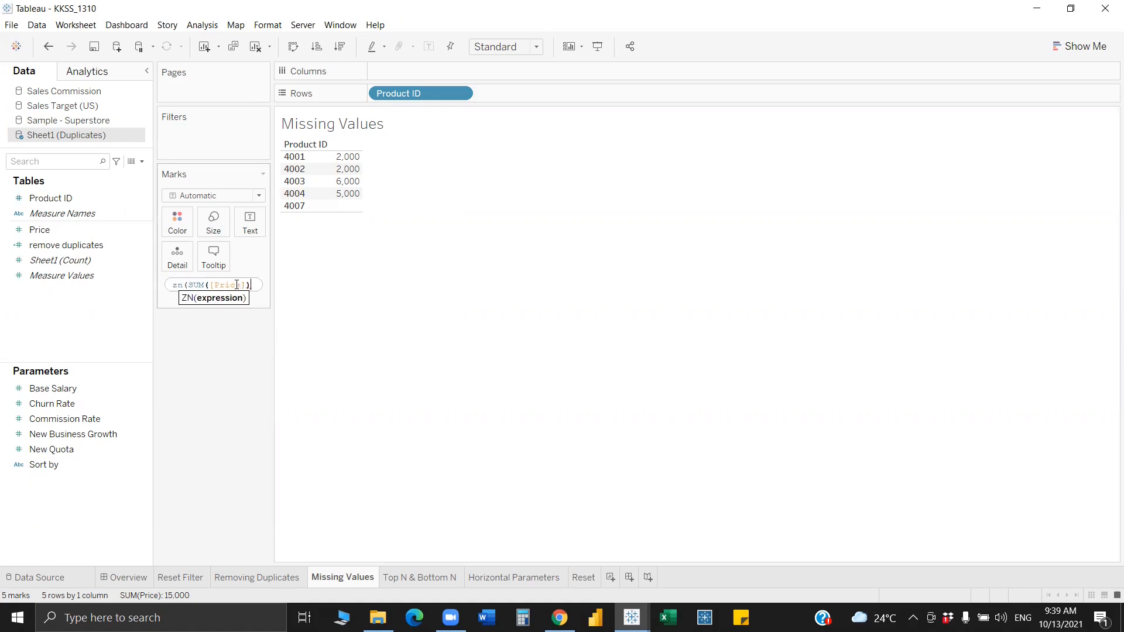
type(")")
key("Return")
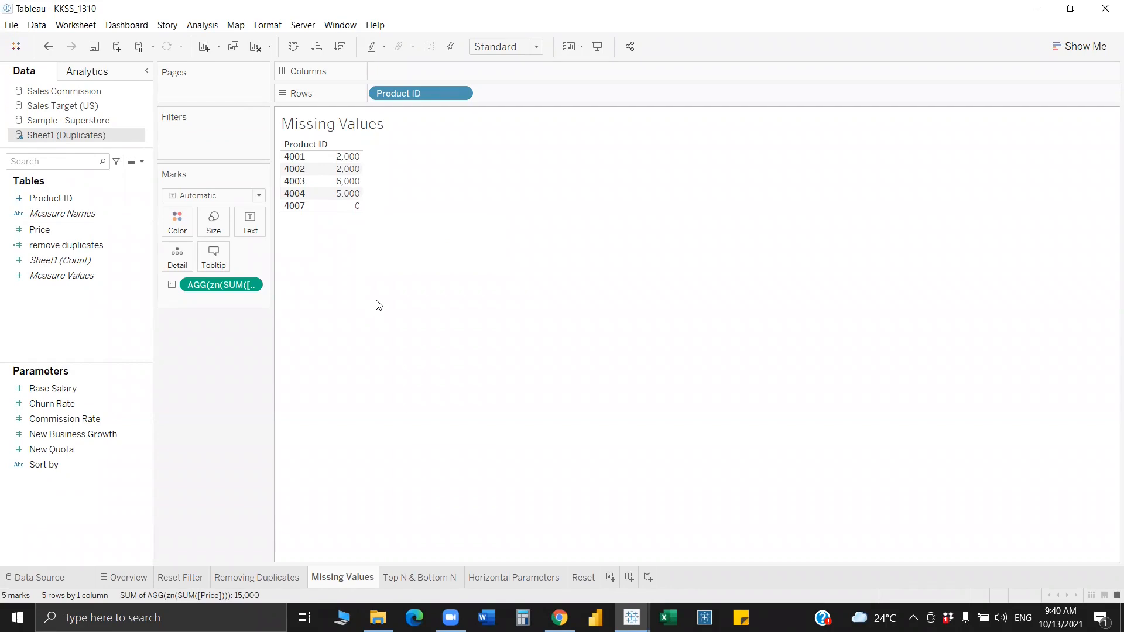
Open the Top N & Bottom N sheet and switch to the Sample - Superstore data source
left_click(412, 579)
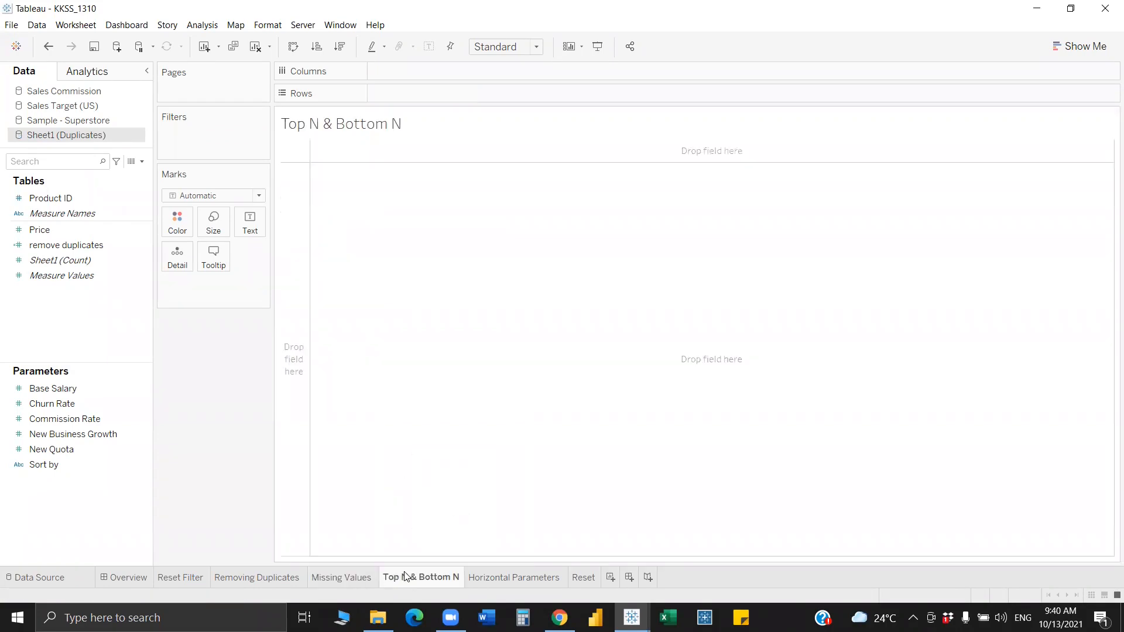
left_click(76, 166)
type("cu")
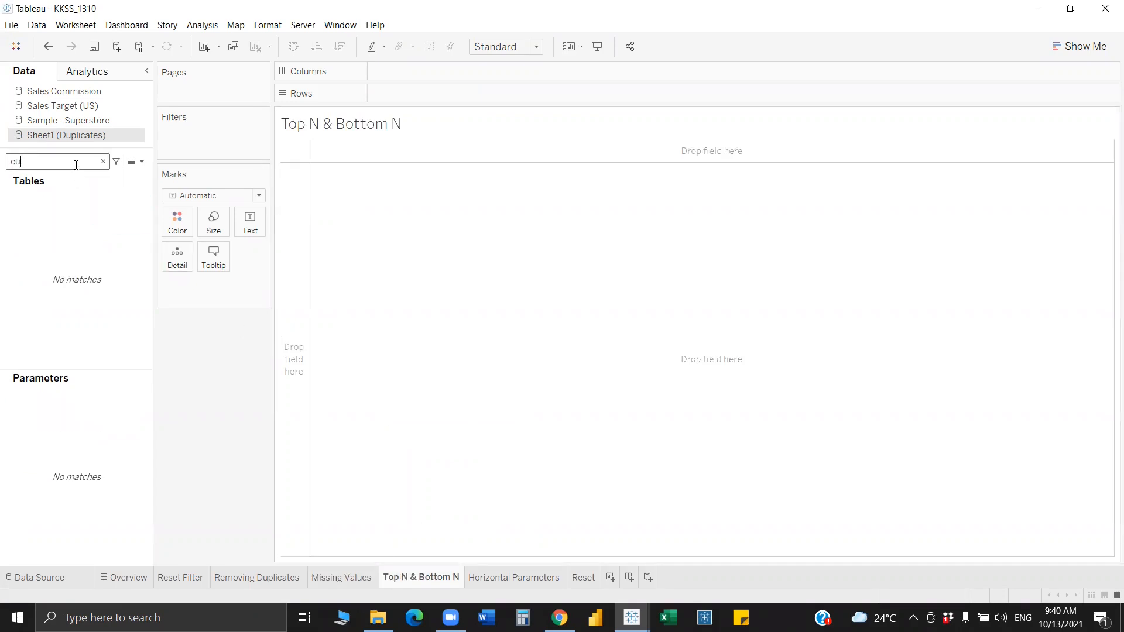
key("BackSpace")
key("BackSpace")
left_click(81, 134)
left_click(86, 123)
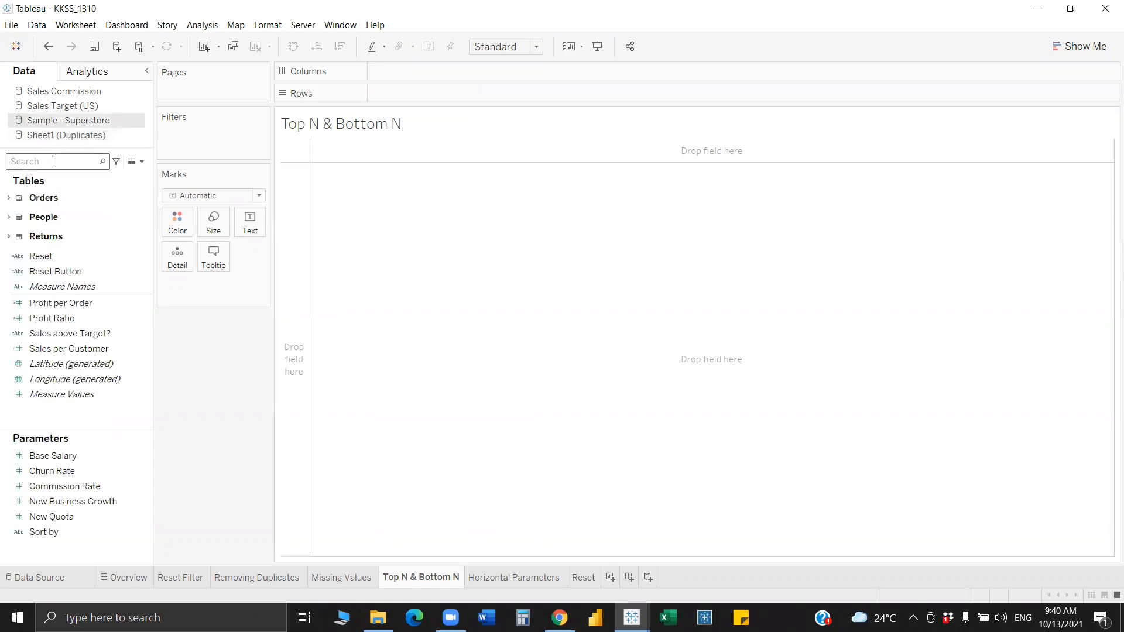
Build a bar chart of summed Sales by Customer Name and sort the customers by descending sales
left_click(53, 162)
type("cus")
left_click_drag(74, 229, 494, 93)
left_click(46, 165)
type("sa")
left_click_drag(68, 221, 450, 74)
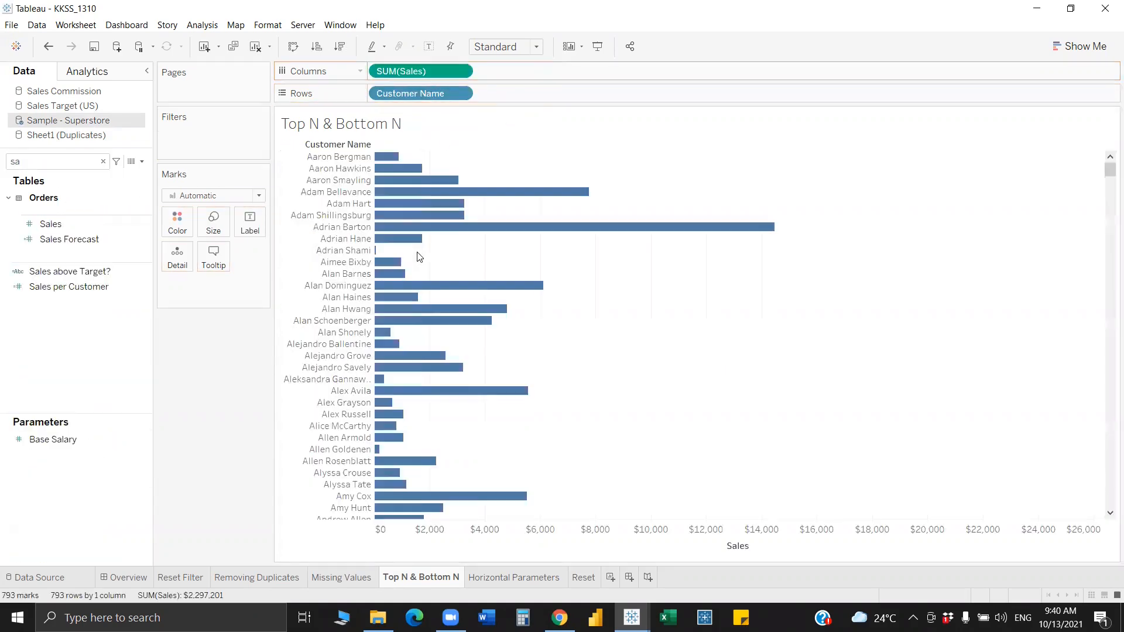
left_click(756, 547)
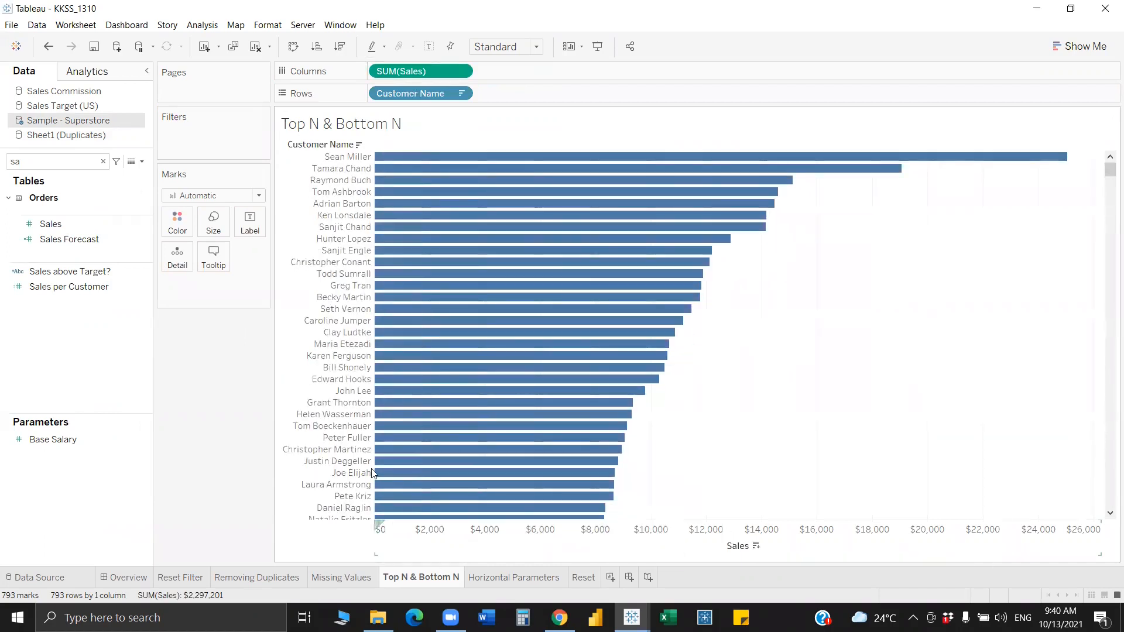
Filter Customer Name to the top customers by summed Sales, using a new parameter N with current value 10 and range 1 to 100
left_click_drag(411, 93, 216, 133)
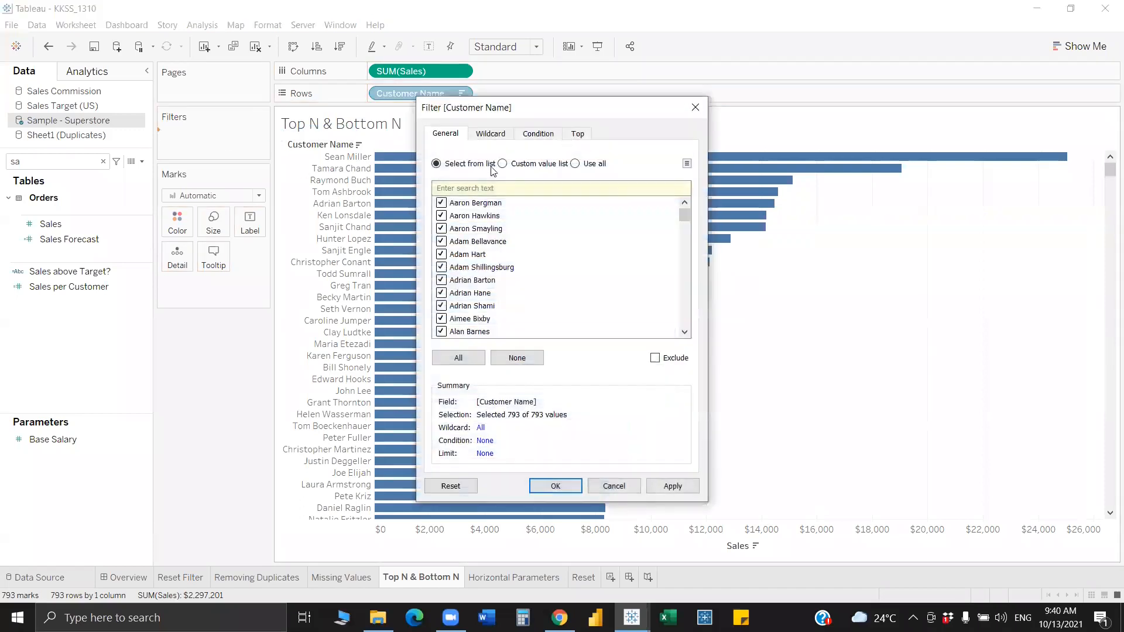
left_click(576, 136)
left_click(594, 186)
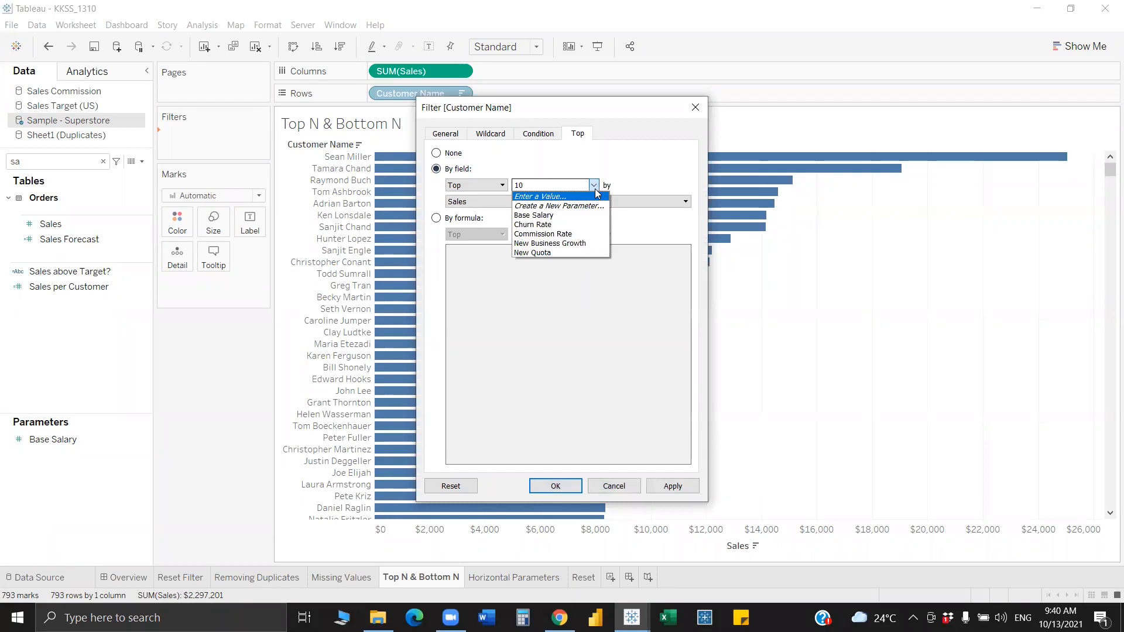
left_click(558, 205)
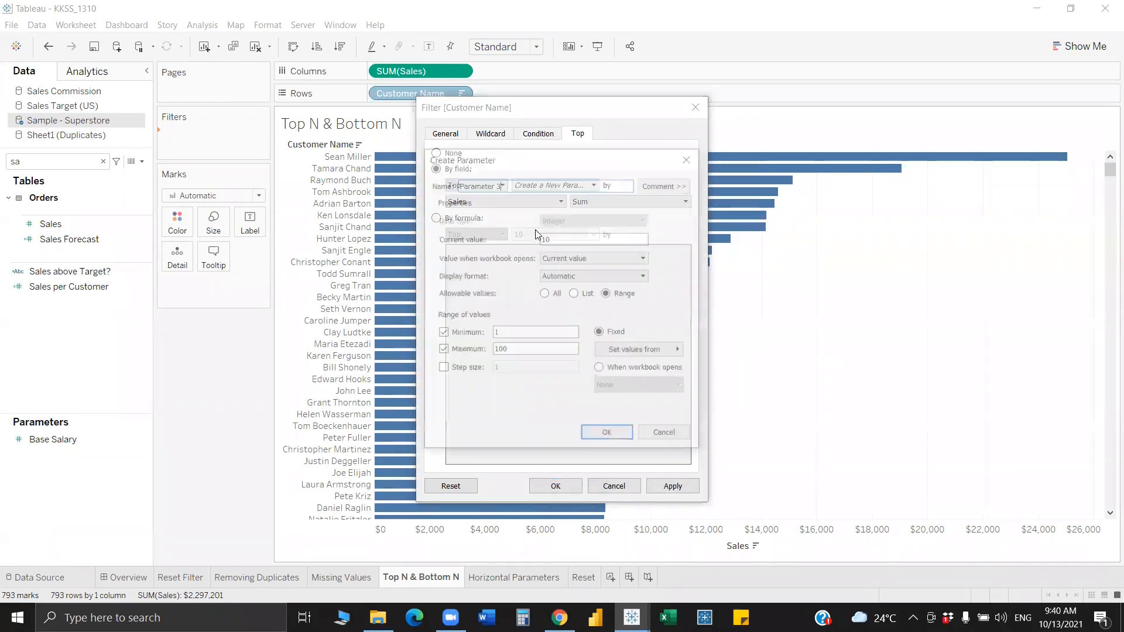
triple_click(519, 182)
key("BackSpace")
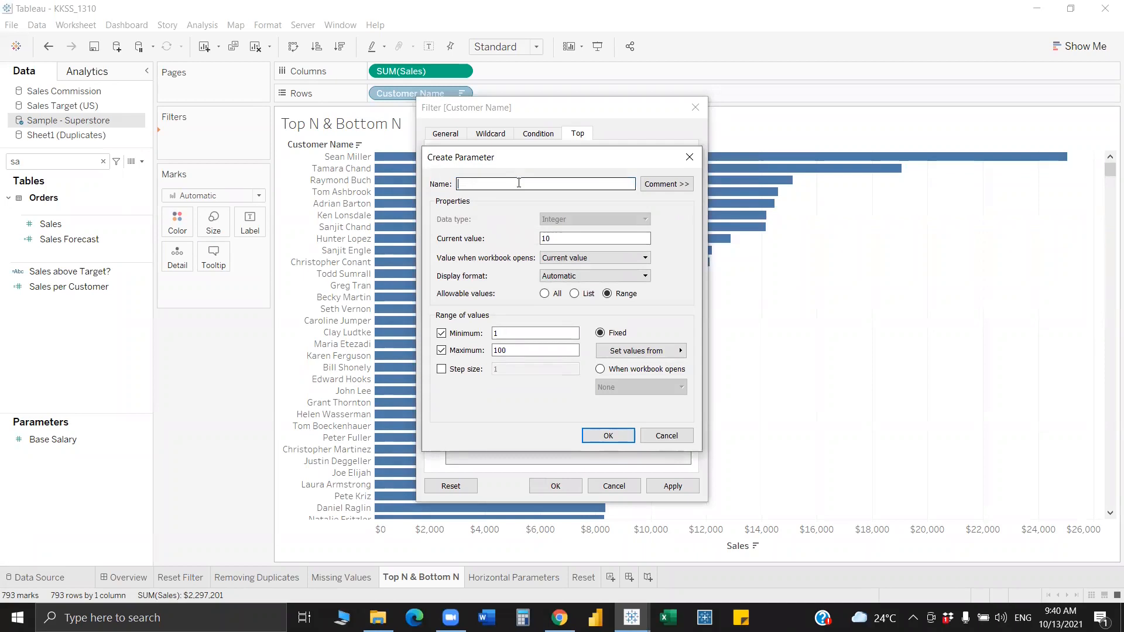
left_click(609, 436)
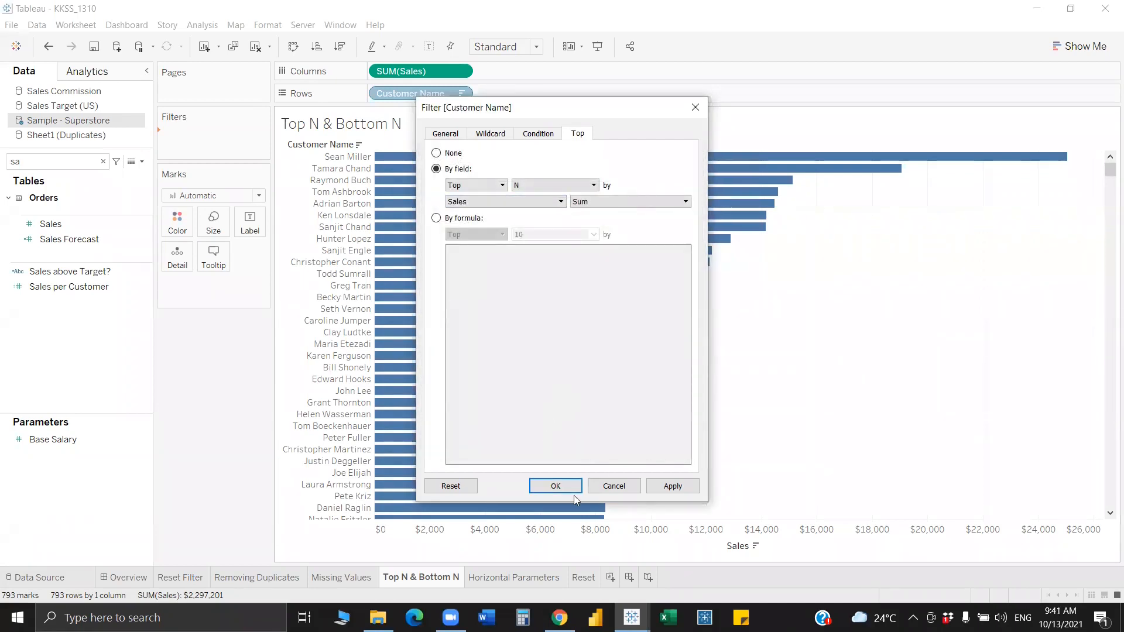
left_click(556, 486)
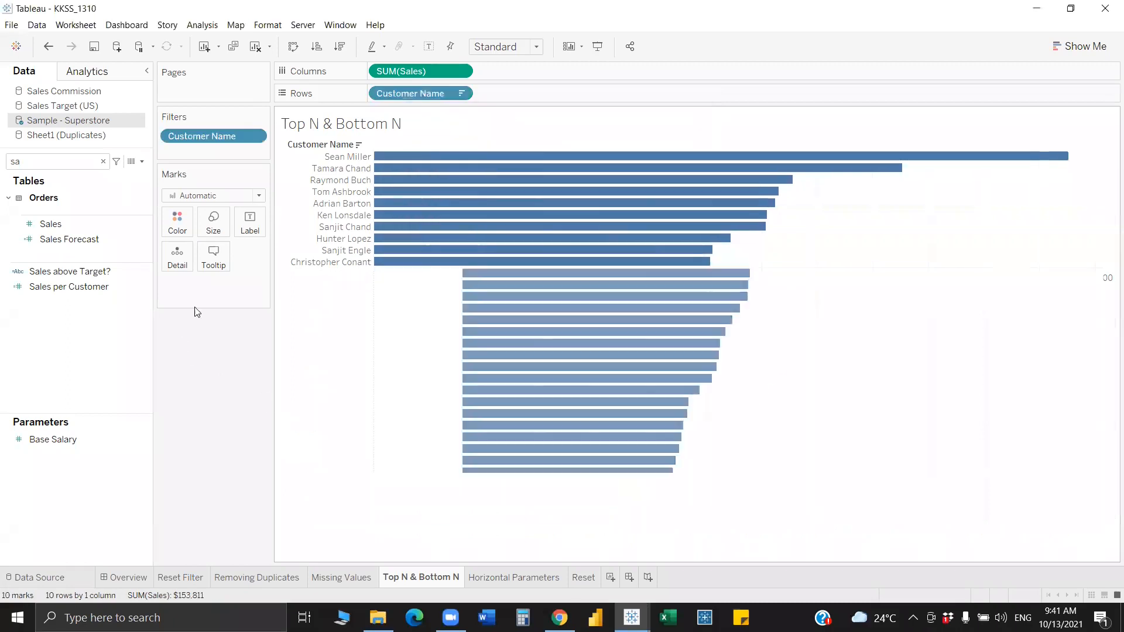
Find the N parameter, show its control on the sheet and set N to 17
key("BackSpace")
key("BackSpace")
type("N")
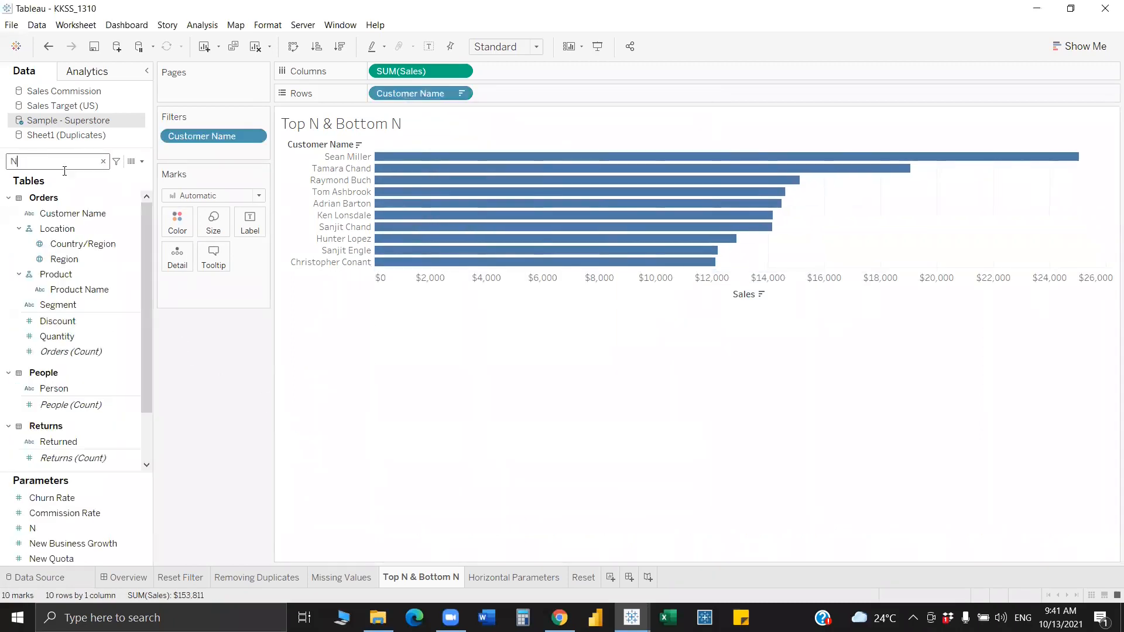
right_click(59, 532)
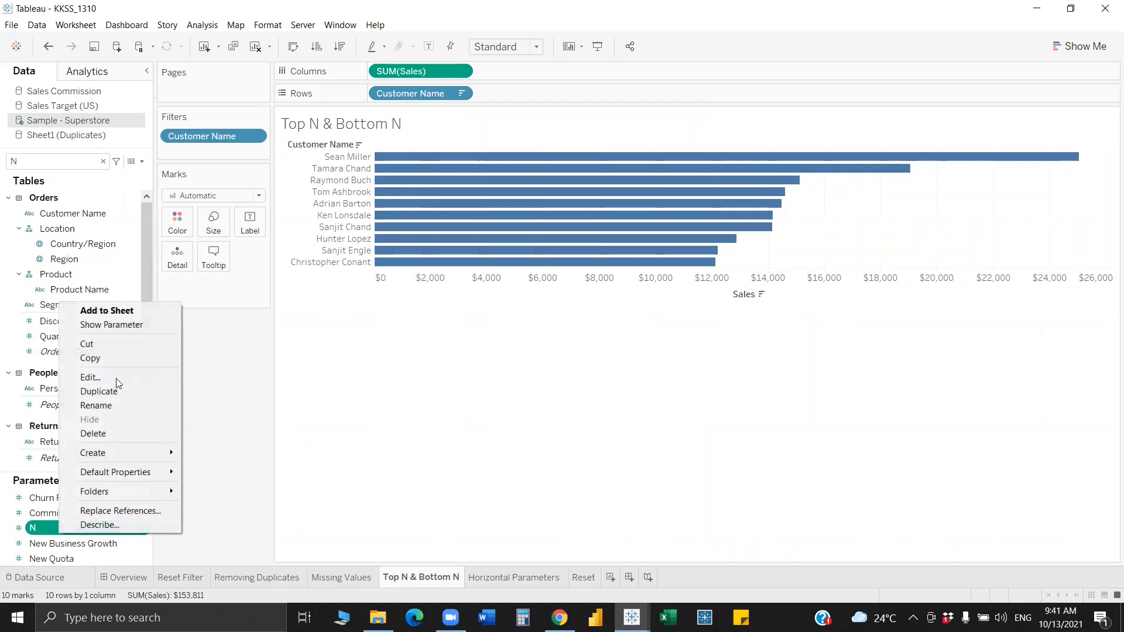
left_click(134, 325)
left_click_drag(1023, 146, 1060, 147)
left_click(1029, 147)
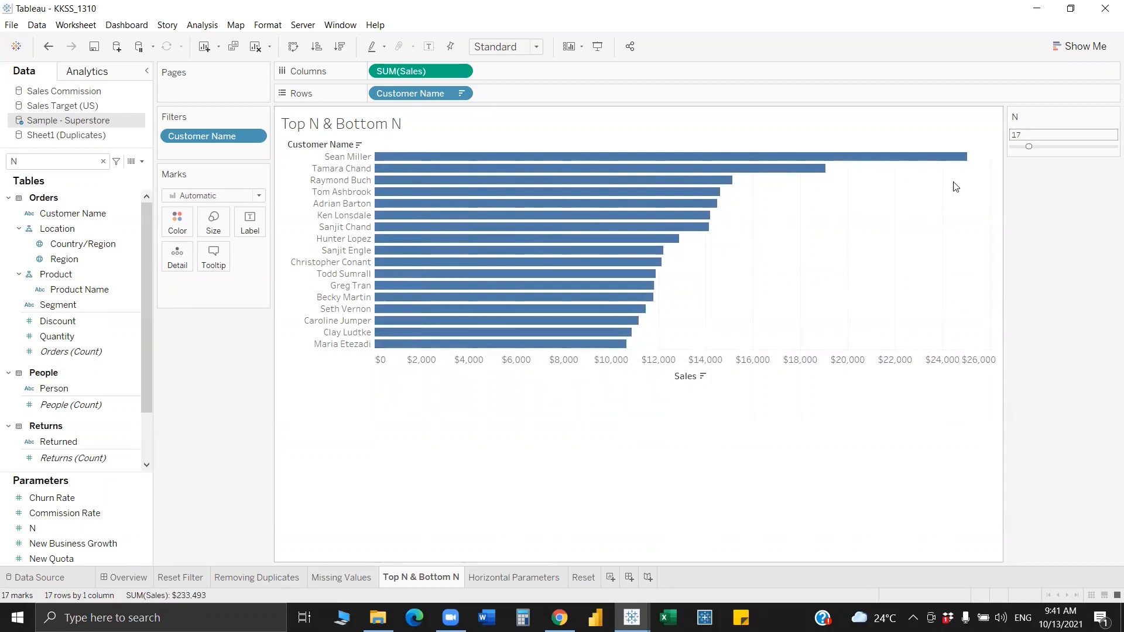
Duplicate the Top N & Bottom N sheet and switch the copy's Customer Name filter to the bottom N by summed Sales
mouse_move(963, 161)
right_click(431, 579)
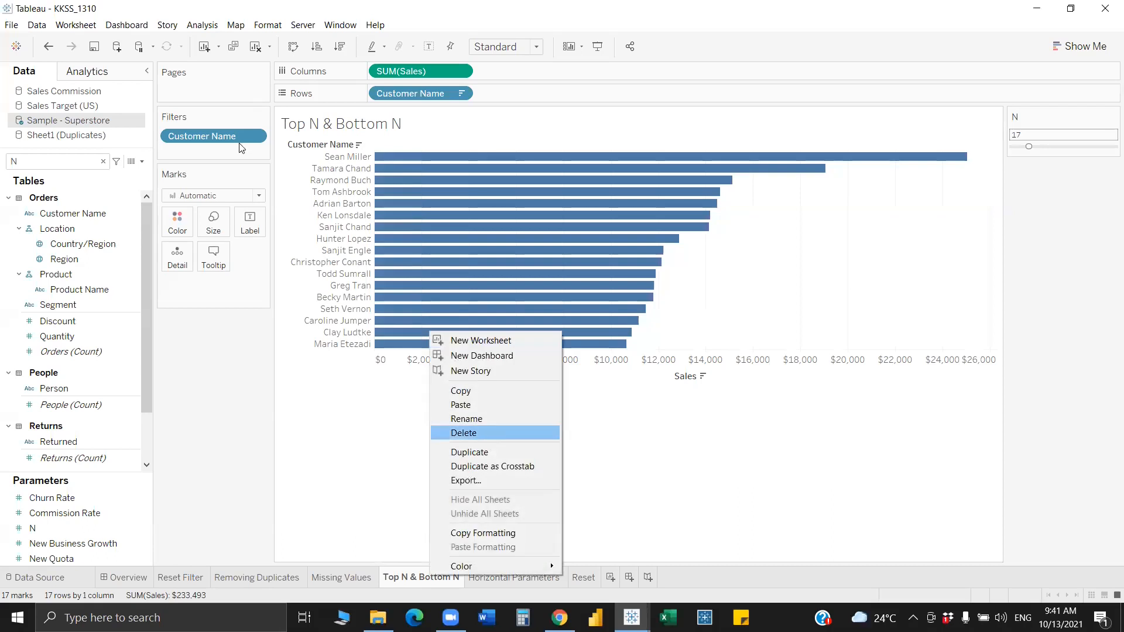
left_click(469, 452)
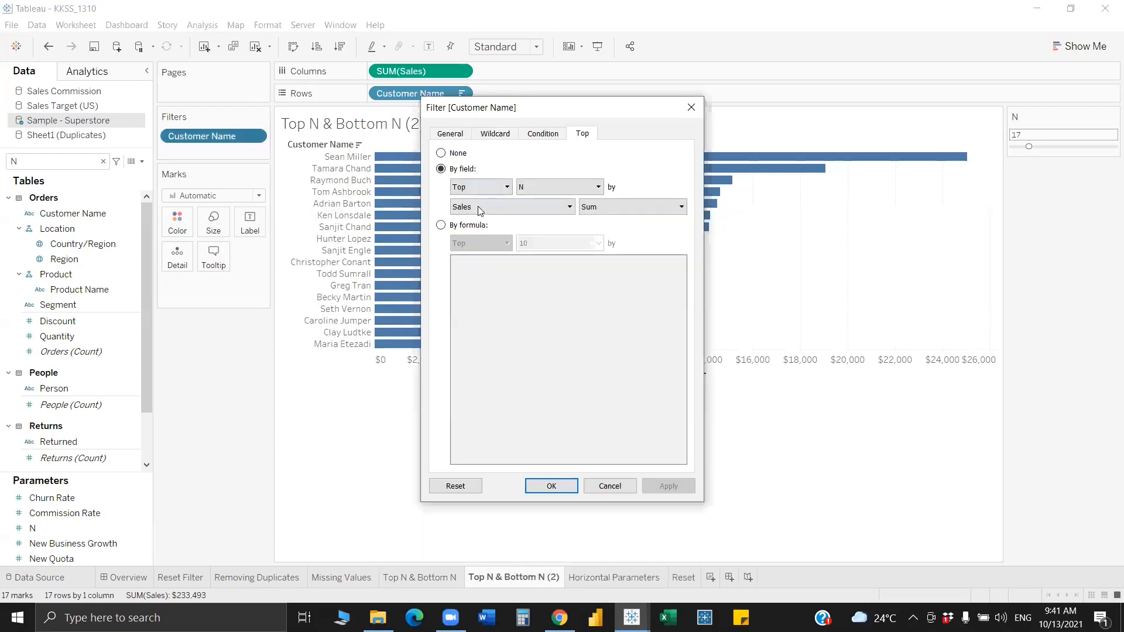
left_click(665, 488)
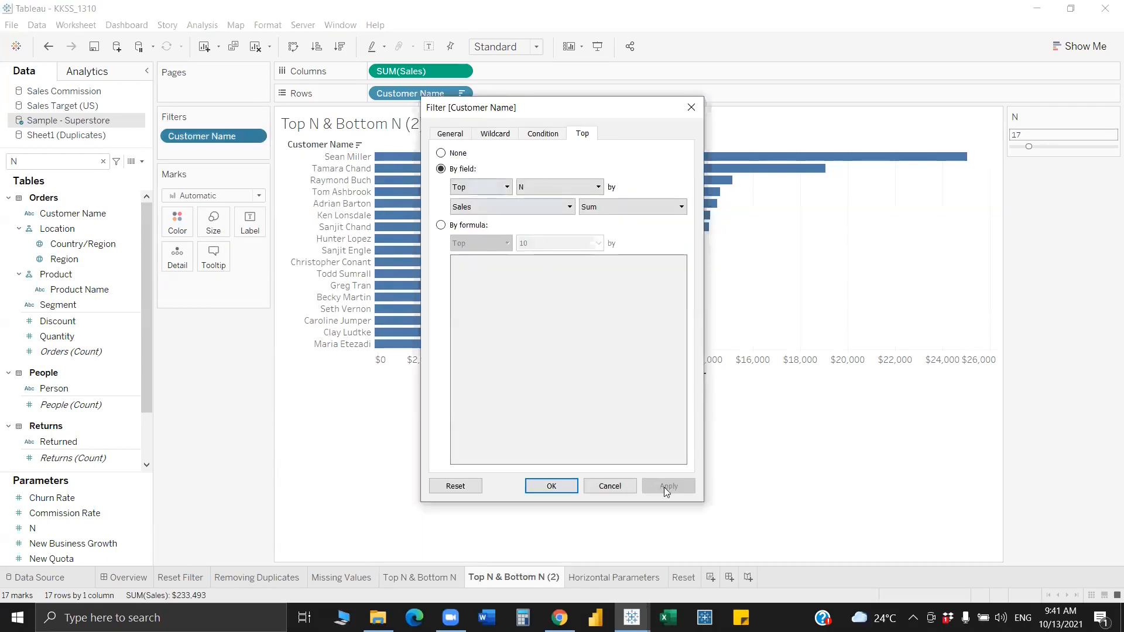
left_click(551, 486)
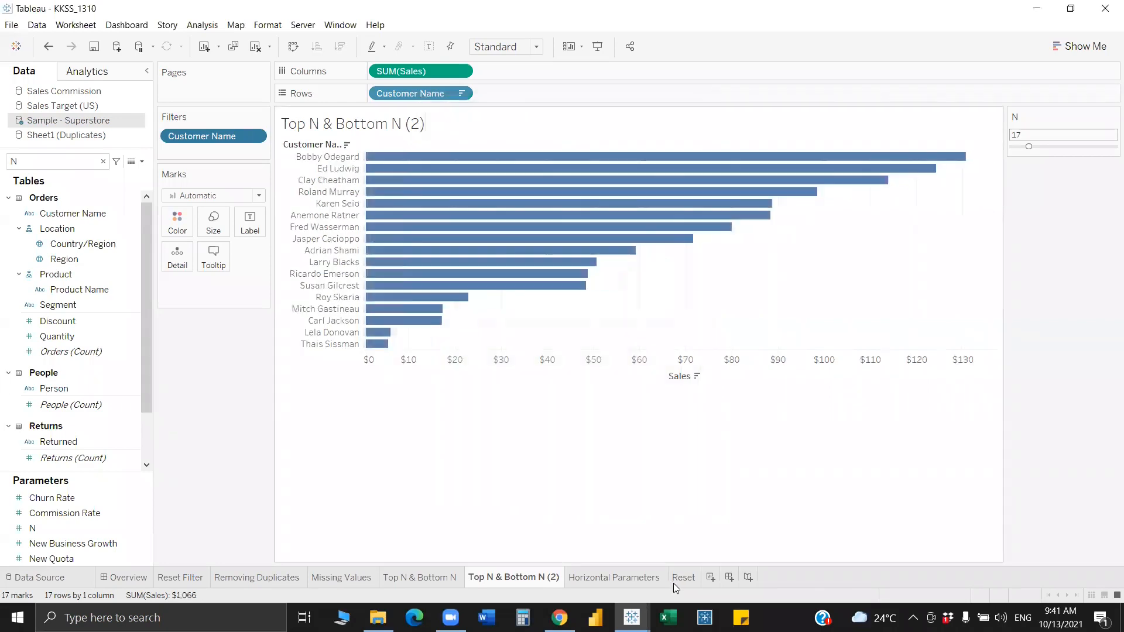
Create a new dashboard with the Top N & Bottom N sheet above the Top N & Bottom N (2) sheet
left_click(730, 578)
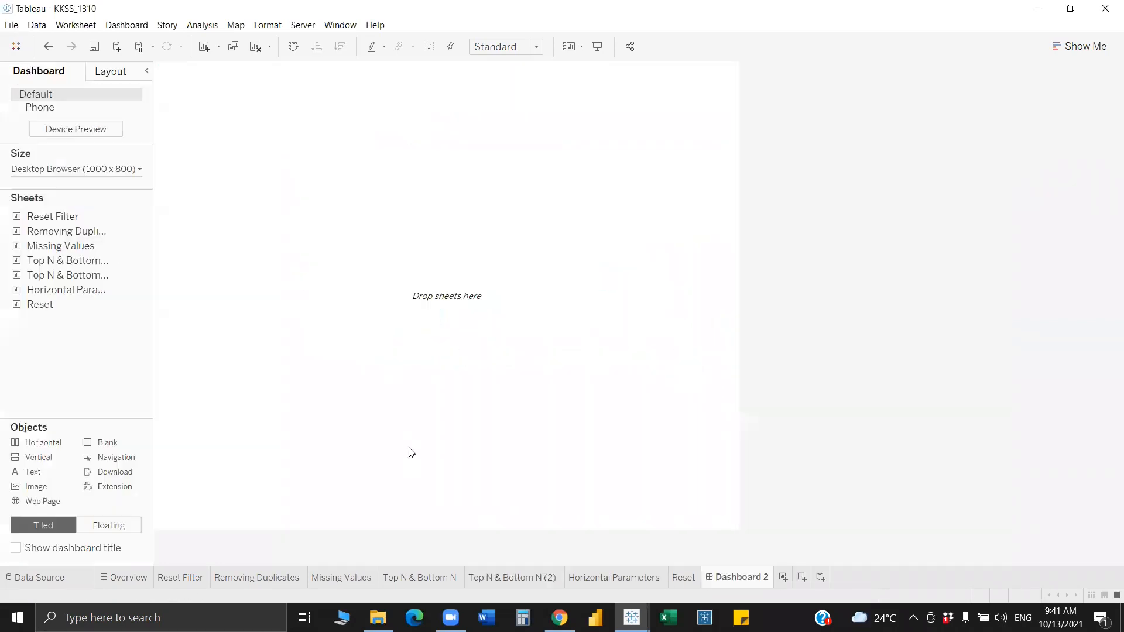
left_click_drag(297, 255, 297, 255)
mouse_move(70, 281)
left_mouse_down()
mouse_move(296, 345)
mouse_move(467, 349)
mouse_move(599, 369)
left_mouse_up()
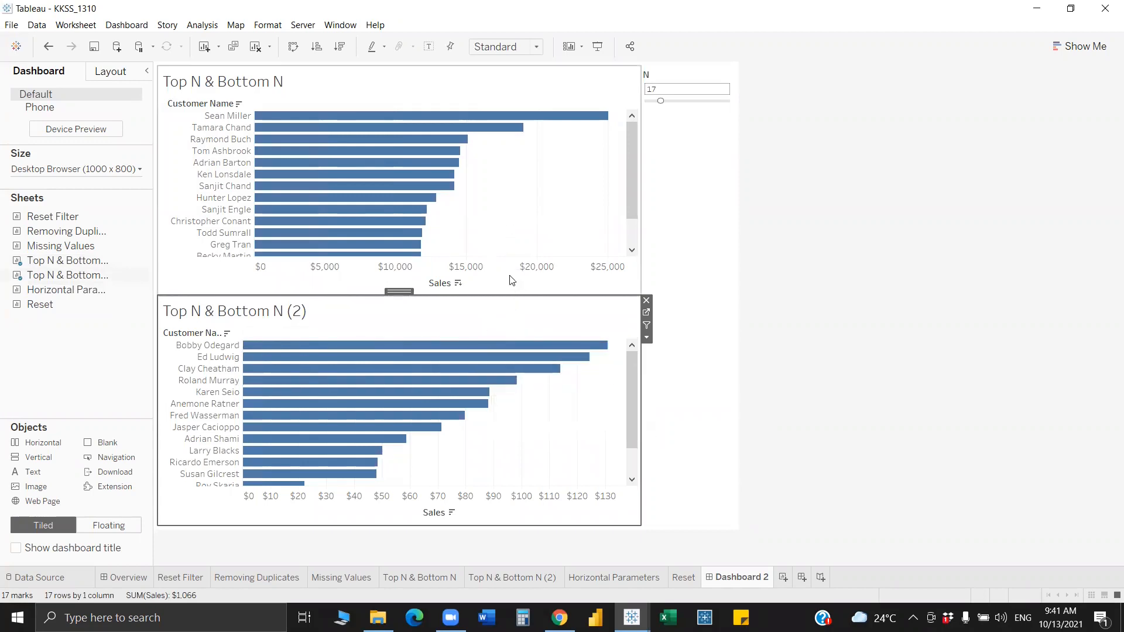
On the Top N & Bottom N sheet, fix the Sales axis range from 0 to 27000 and hide the axis header
left_click(549, 200)
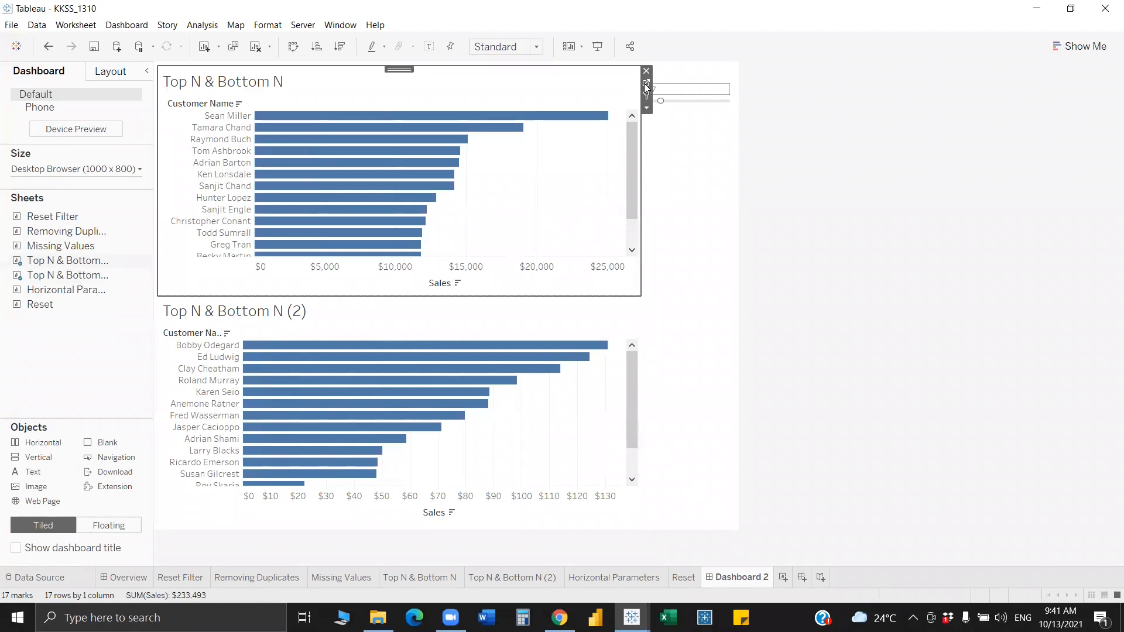
left_click(646, 82)
right_click(642, 372)
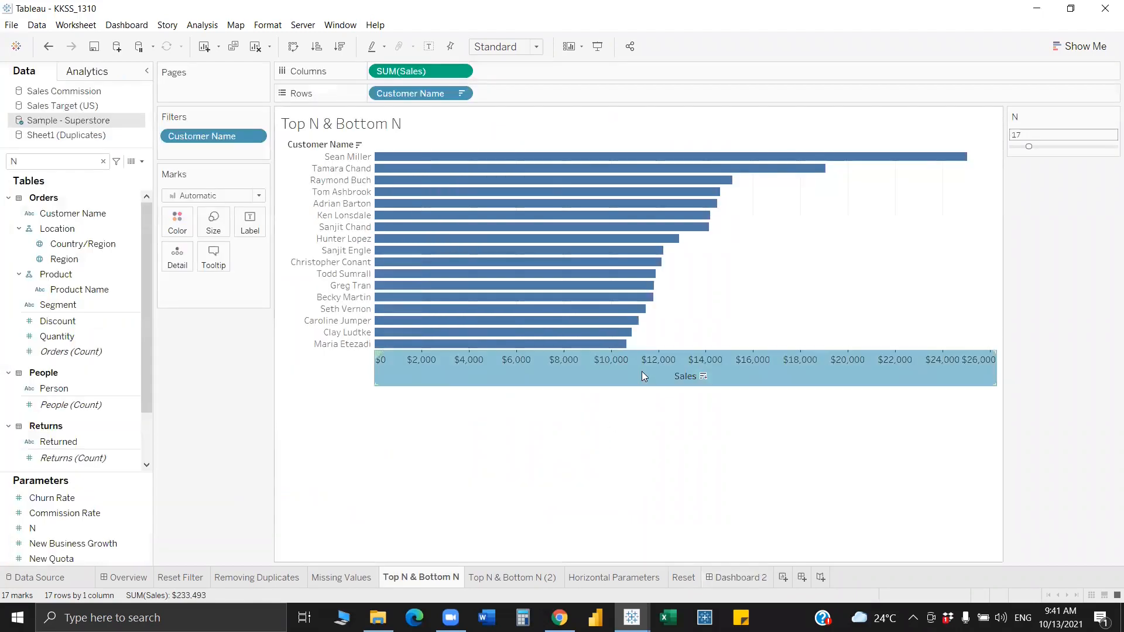
left_click(672, 381)
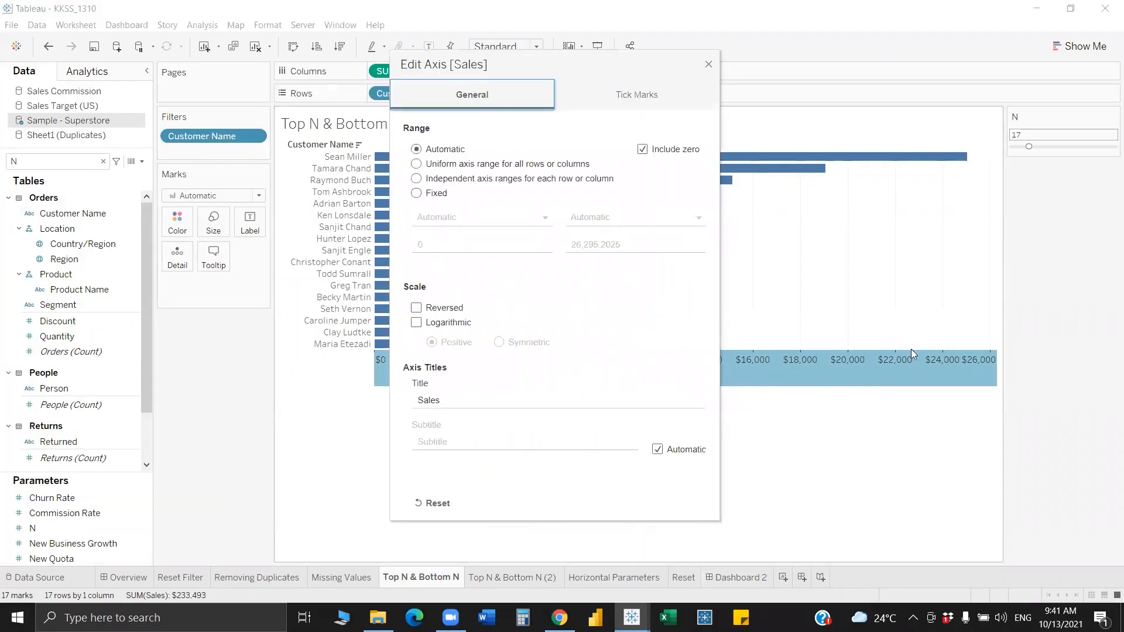
left_click(426, 198)
left_click(602, 237)
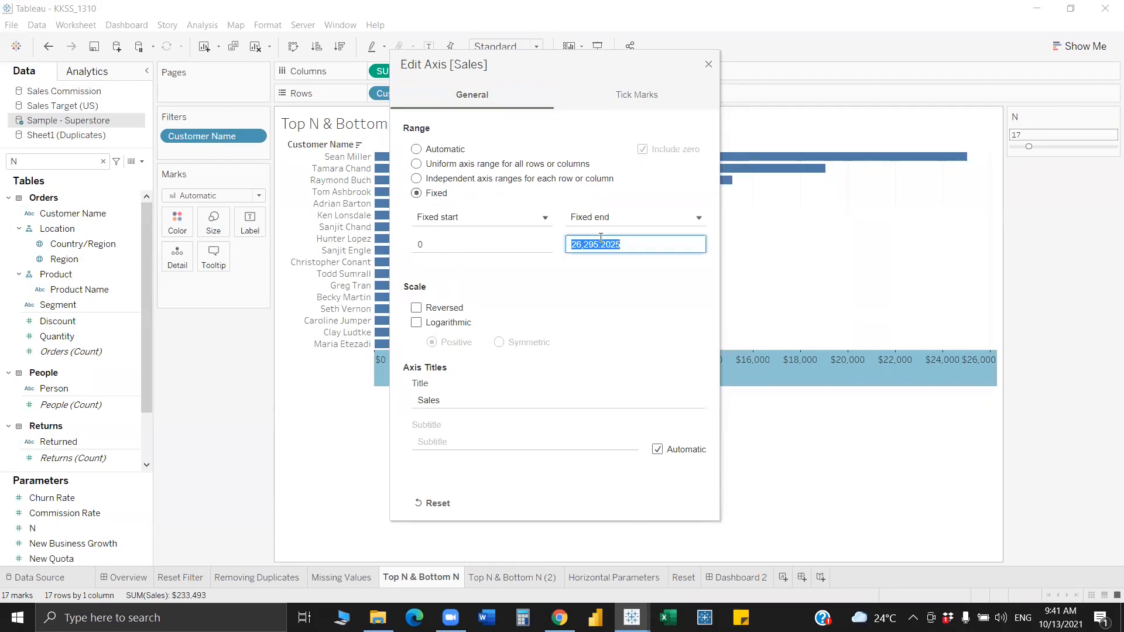
type("27")
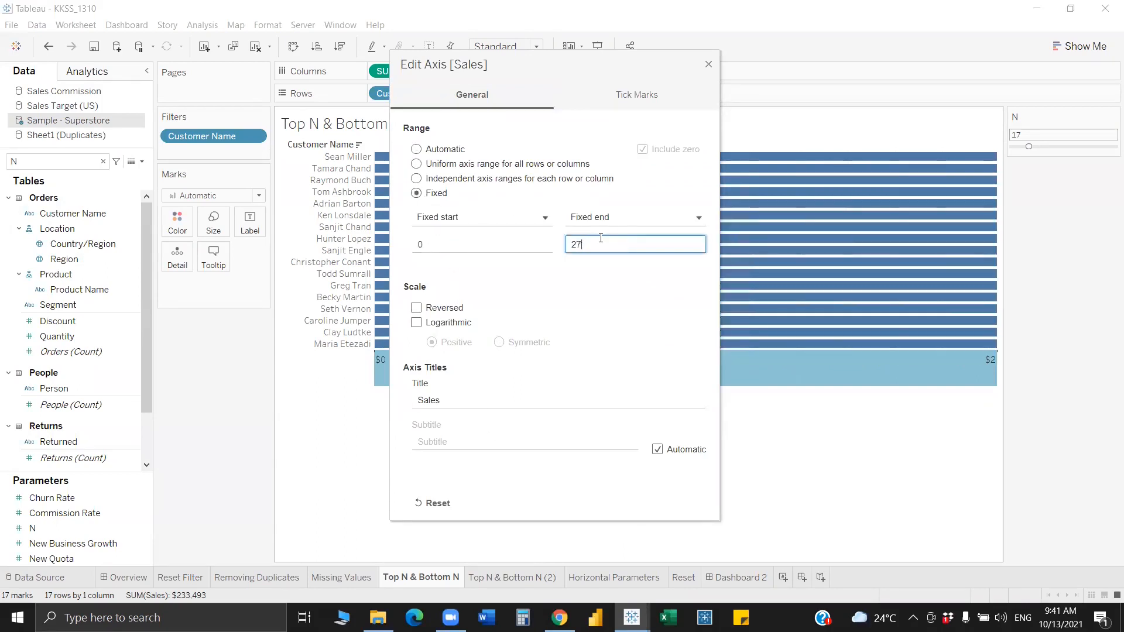
left_click(595, 281)
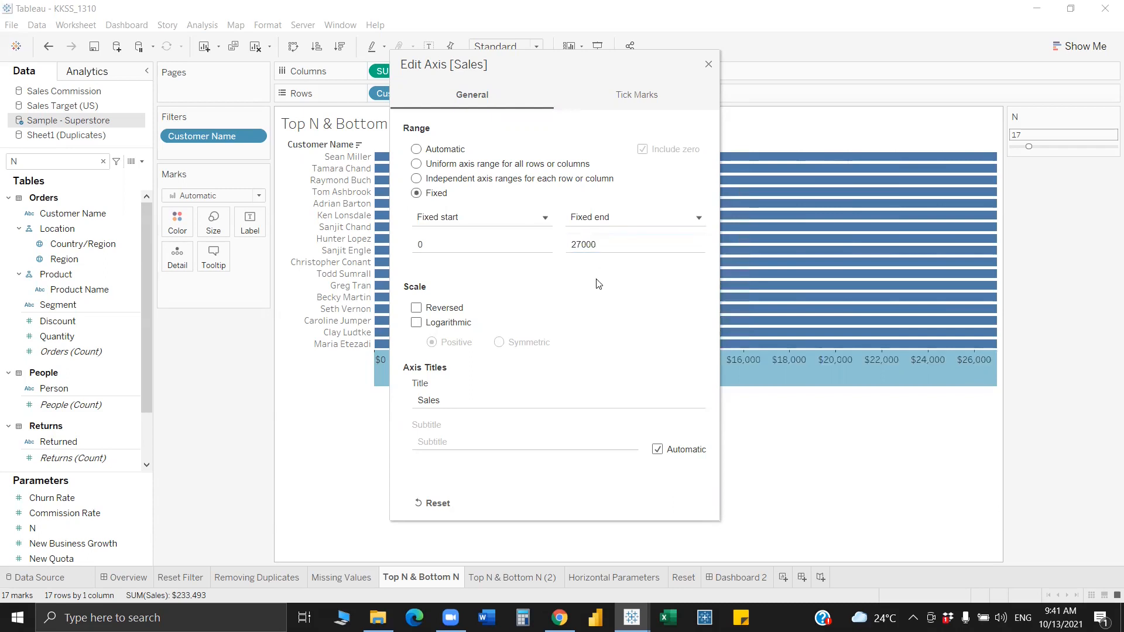
left_click(709, 64)
right_click(640, 350)
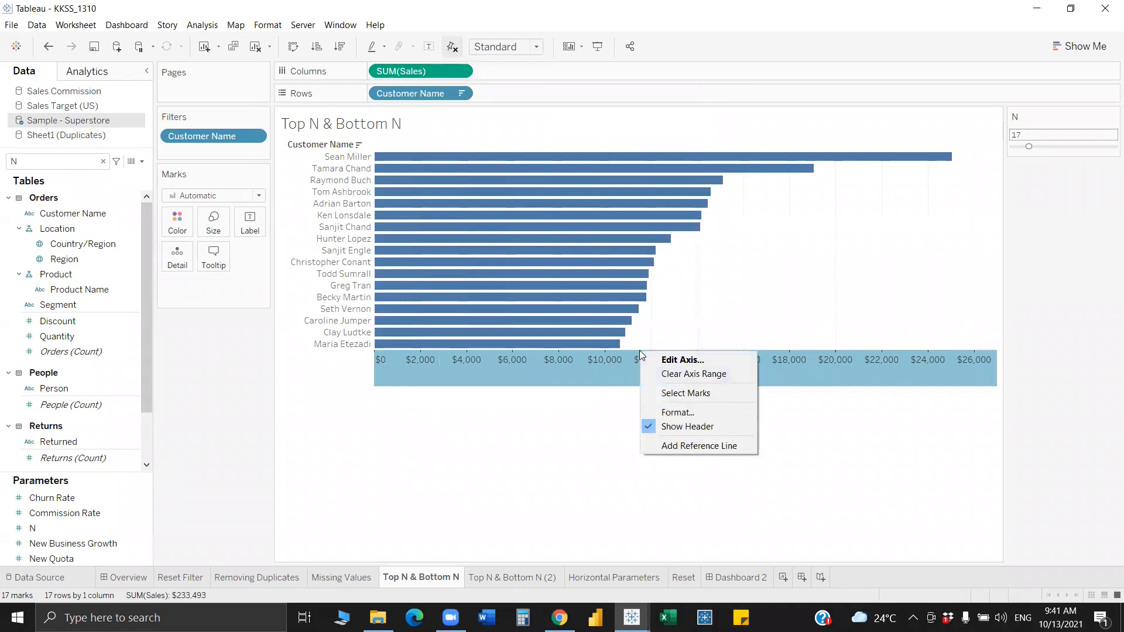
left_click(688, 428)
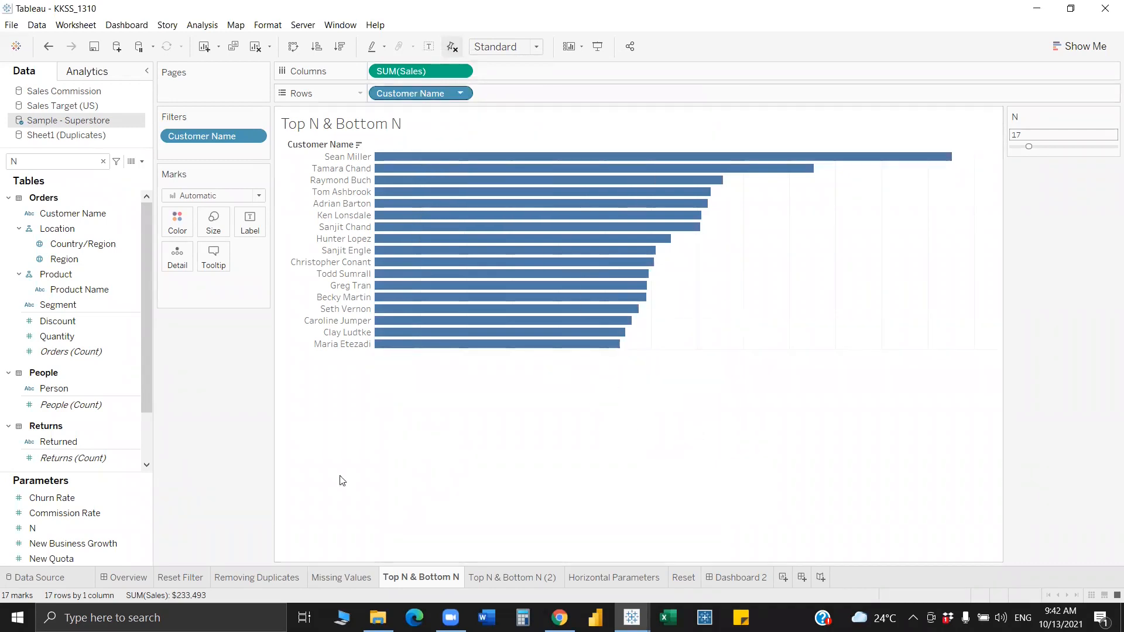
On the Top N & Bottom N (2) sheet, fix the Sales axis range from 0 to 27000 without reversing the scale
left_click(523, 579)
right_click(560, 363)
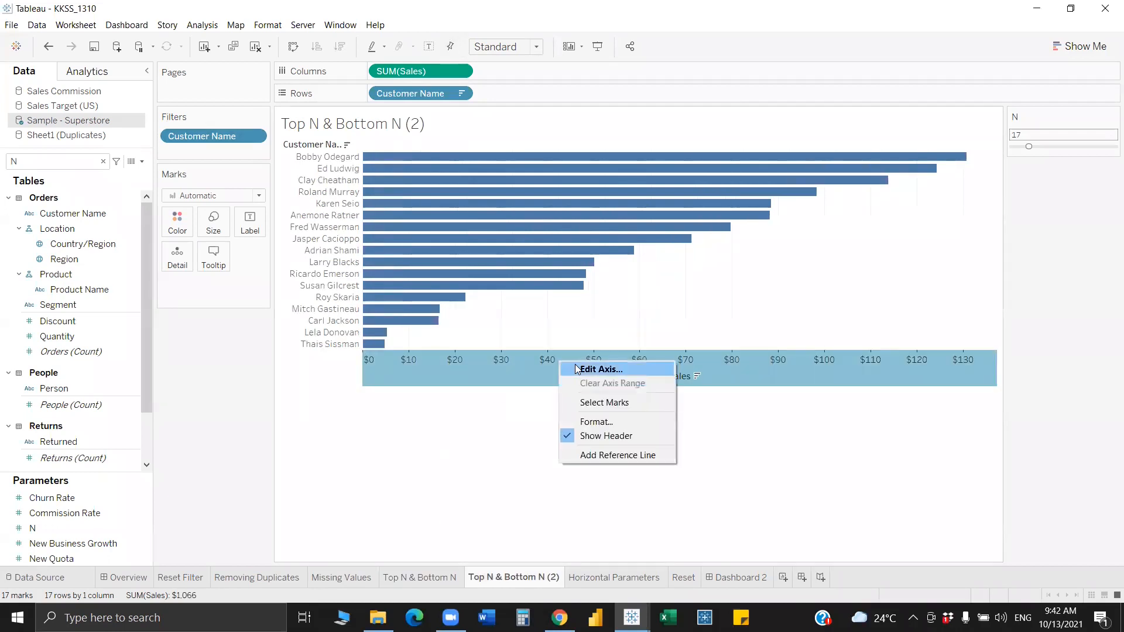
left_click(575, 369)
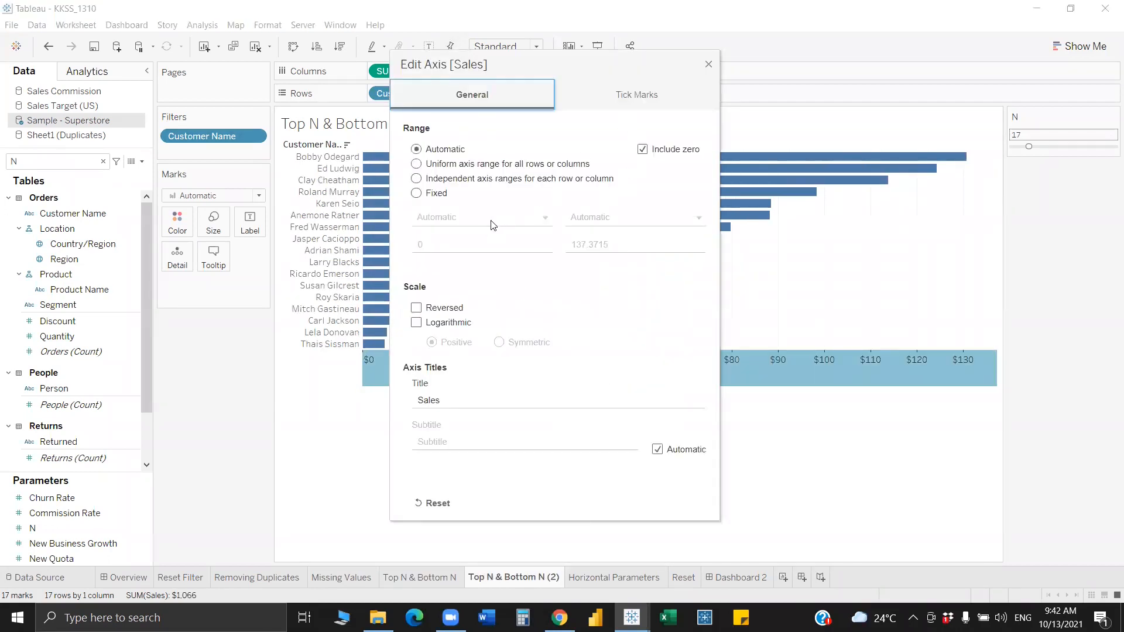
left_click(438, 195)
double_click(615, 249)
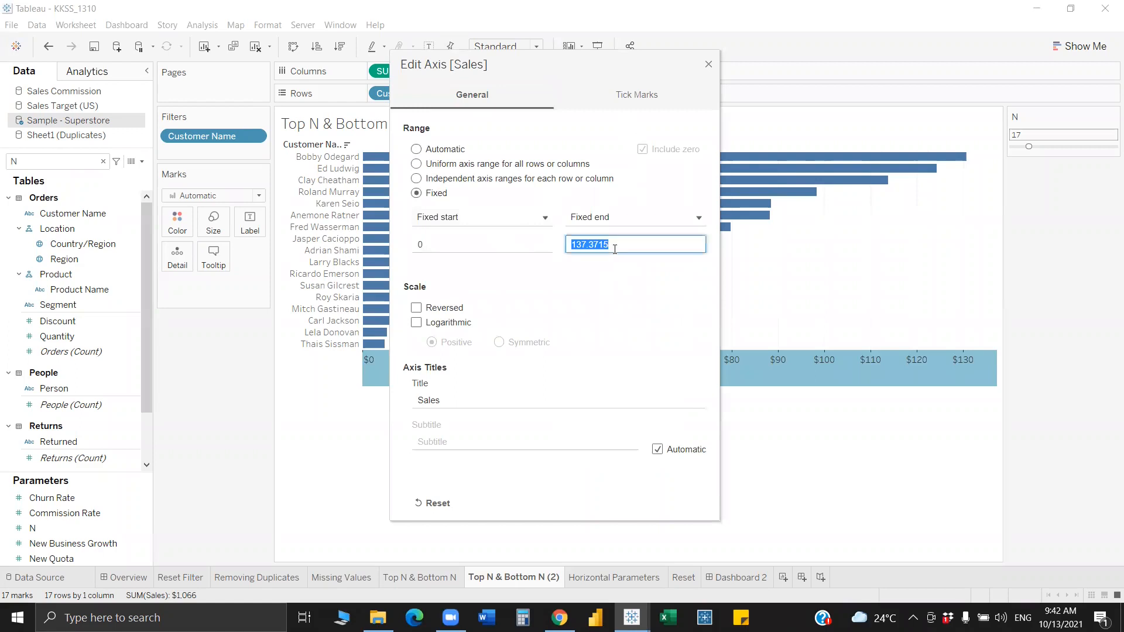
type("27")
left_click(610, 306)
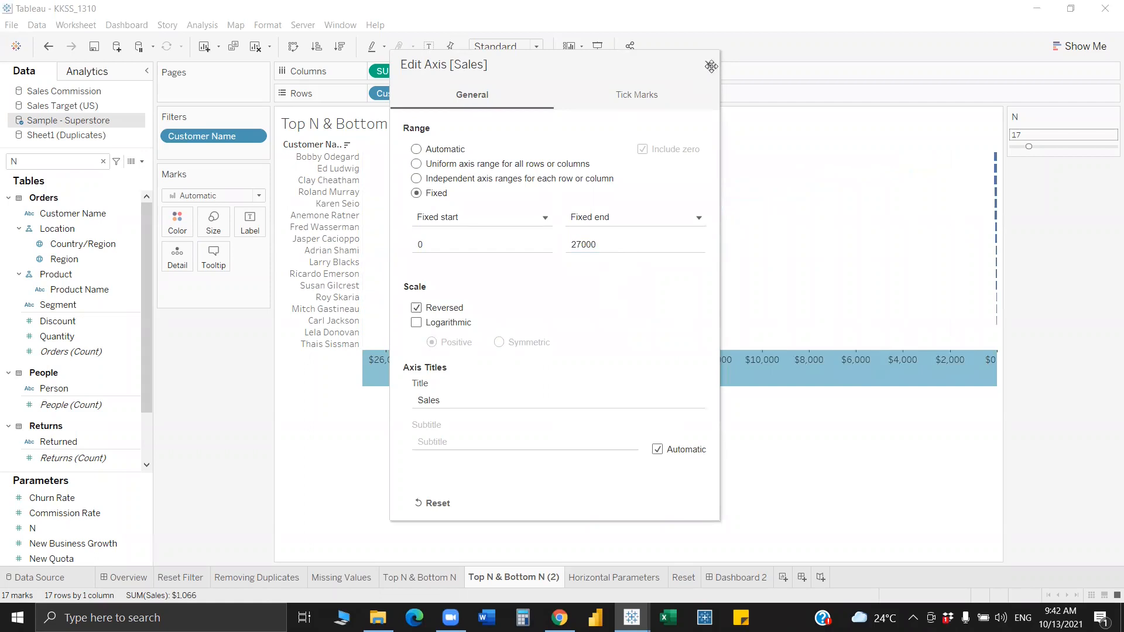
left_click(416, 308)
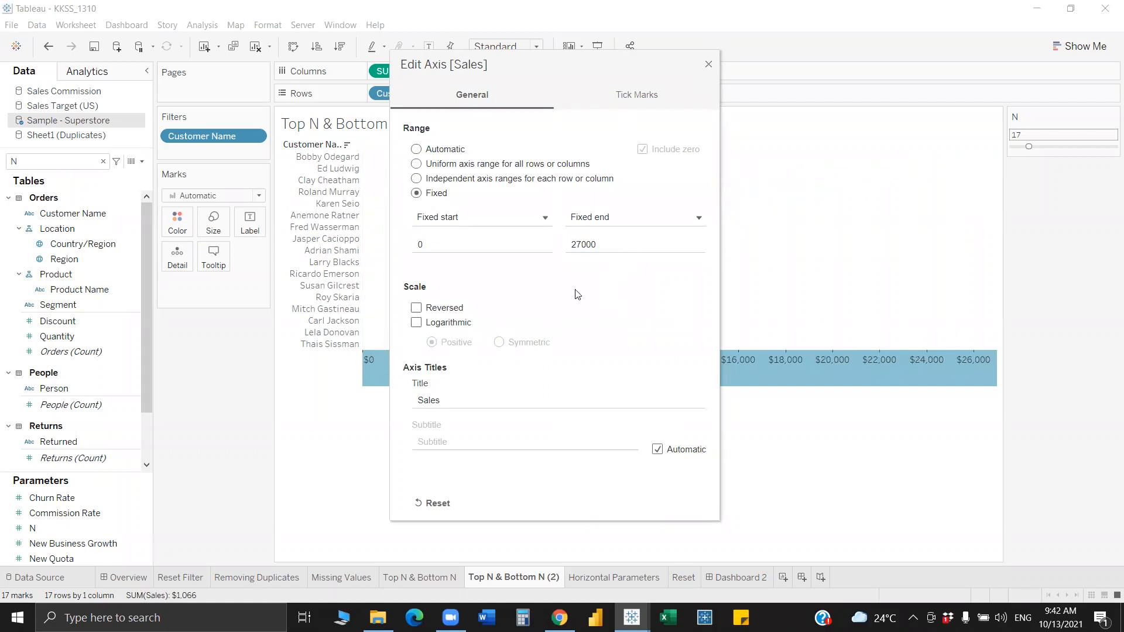
left_click(709, 65)
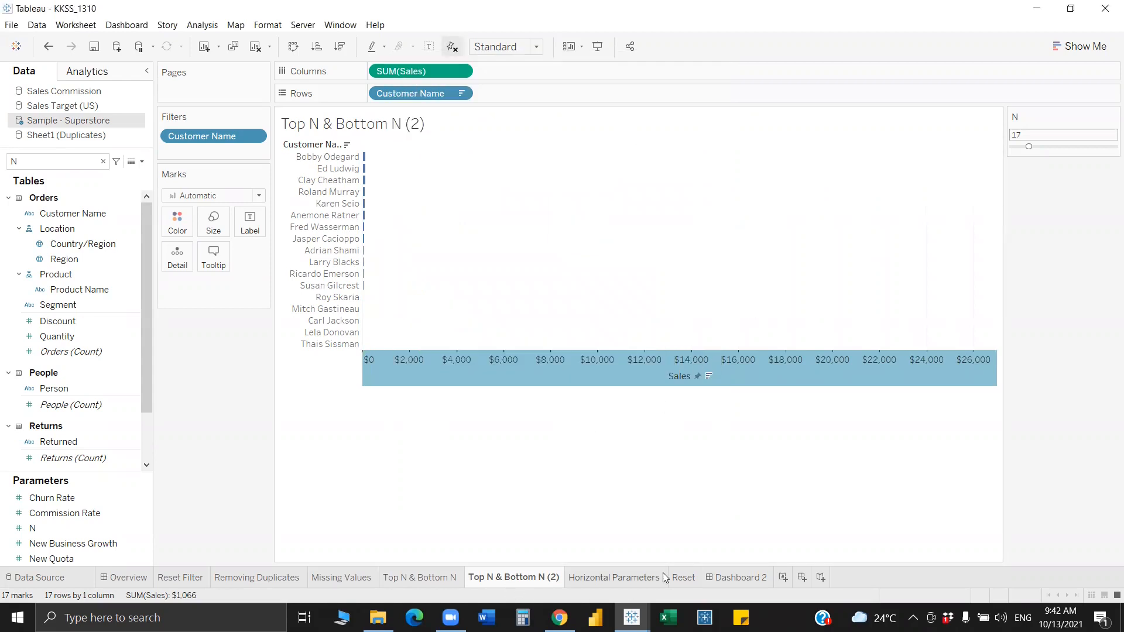
In Dashboard 2, hide the title of the Top N & Bottom N (2) chart and set N to 22
left_click(728, 578)
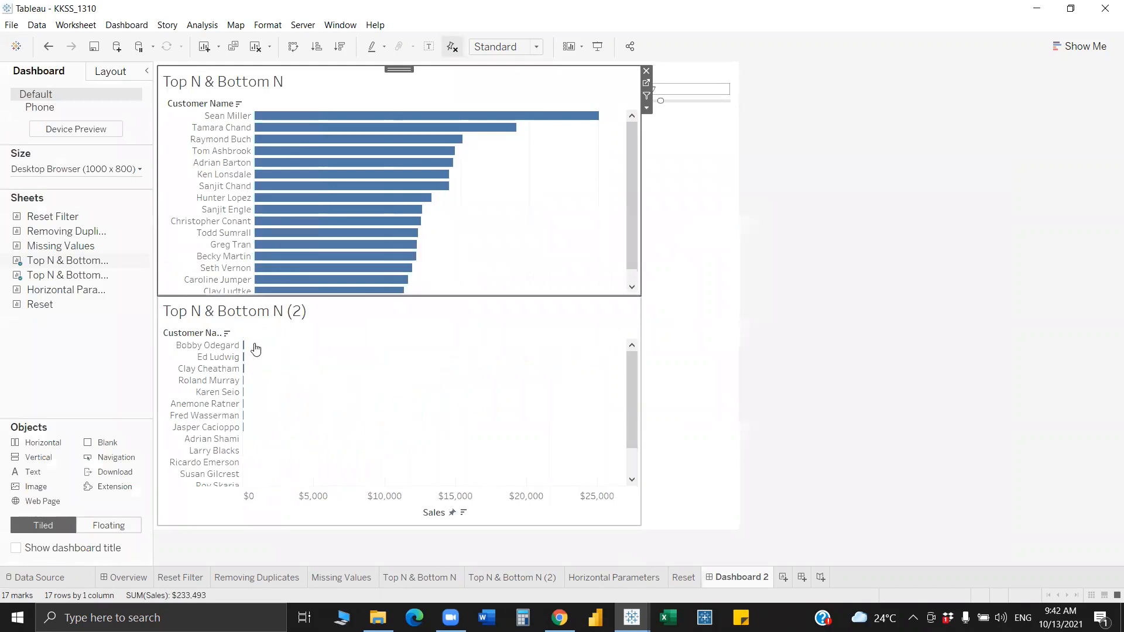
right_click(228, 310)
left_click(263, 347)
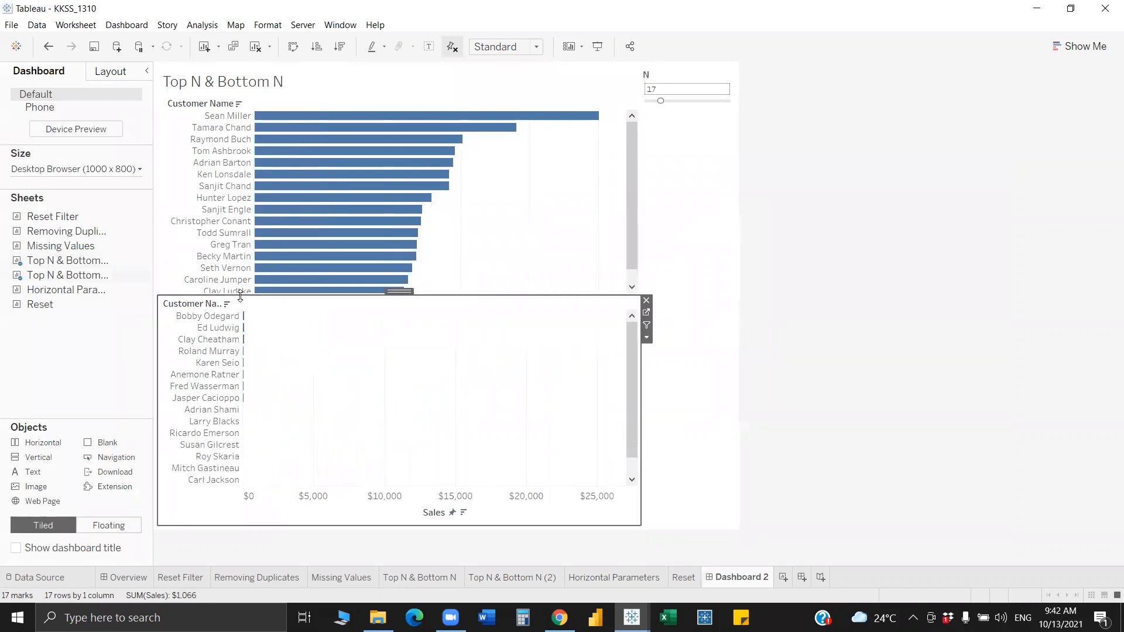
left_click_drag(660, 101, 654, 107)
left_click(666, 101)
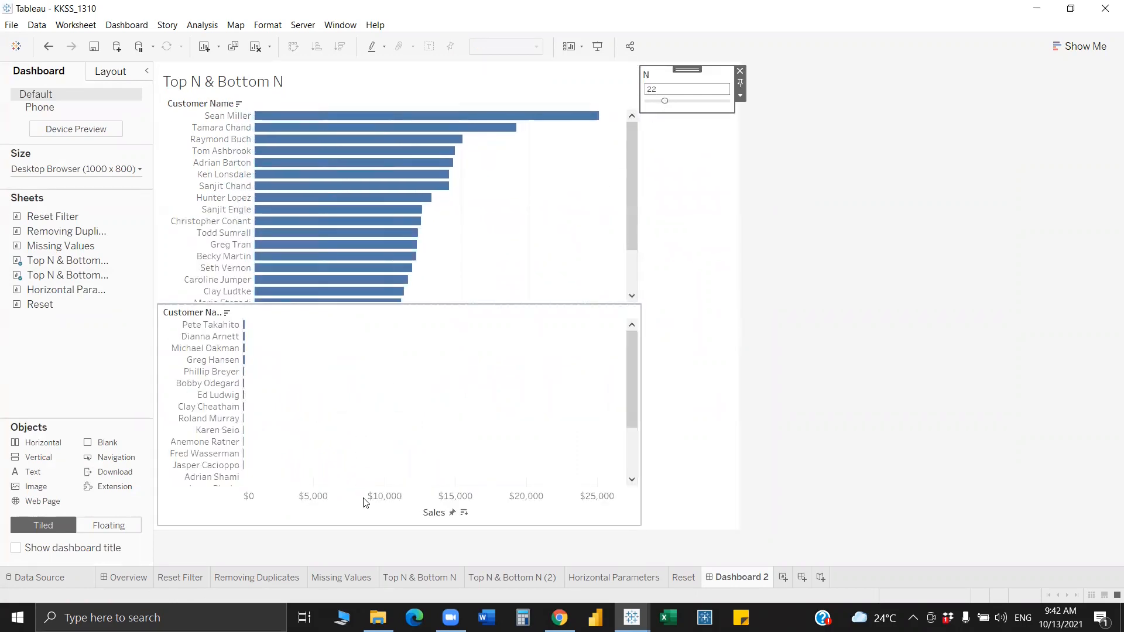
Hide the Sales axis header and the row field labels of the dashboard's lower chart
right_click(365, 503)
left_click(420, 577)
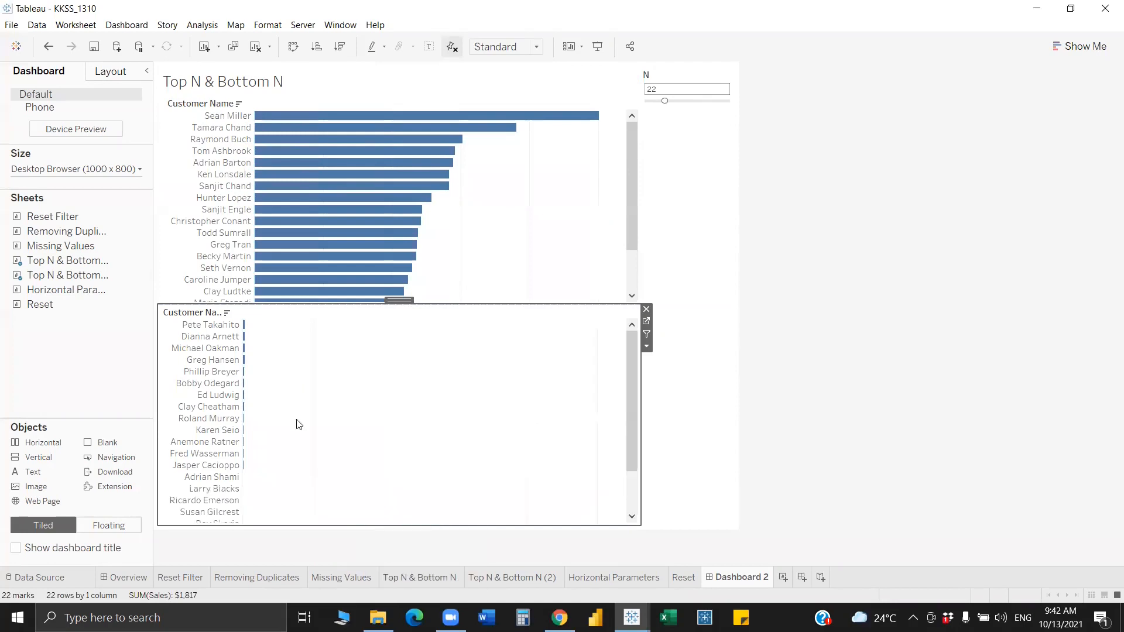
right_click(195, 312)
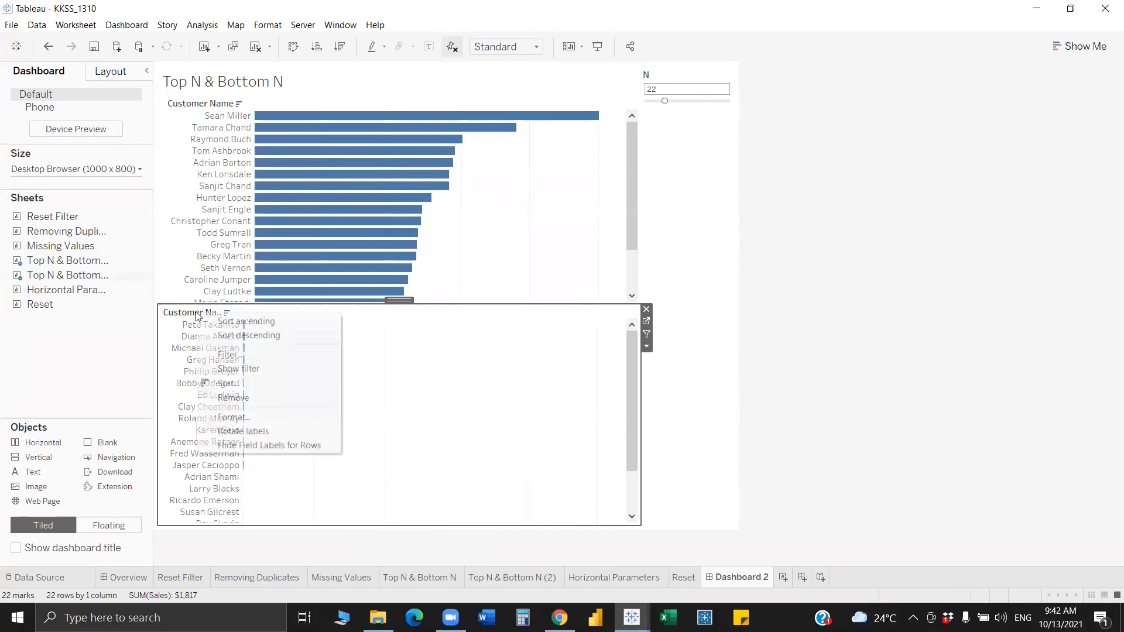
left_click(244, 445)
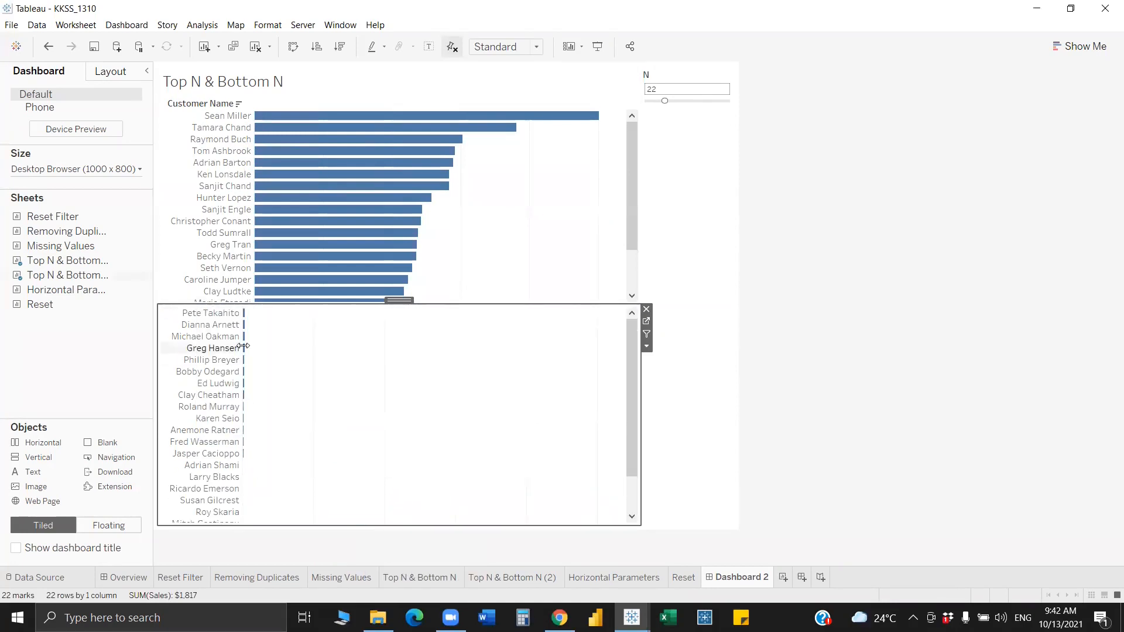
Widen the lower chart's customer name column to line up with the upper chart's bars, and set N to 13
left_click_drag(248, 346, 257, 345)
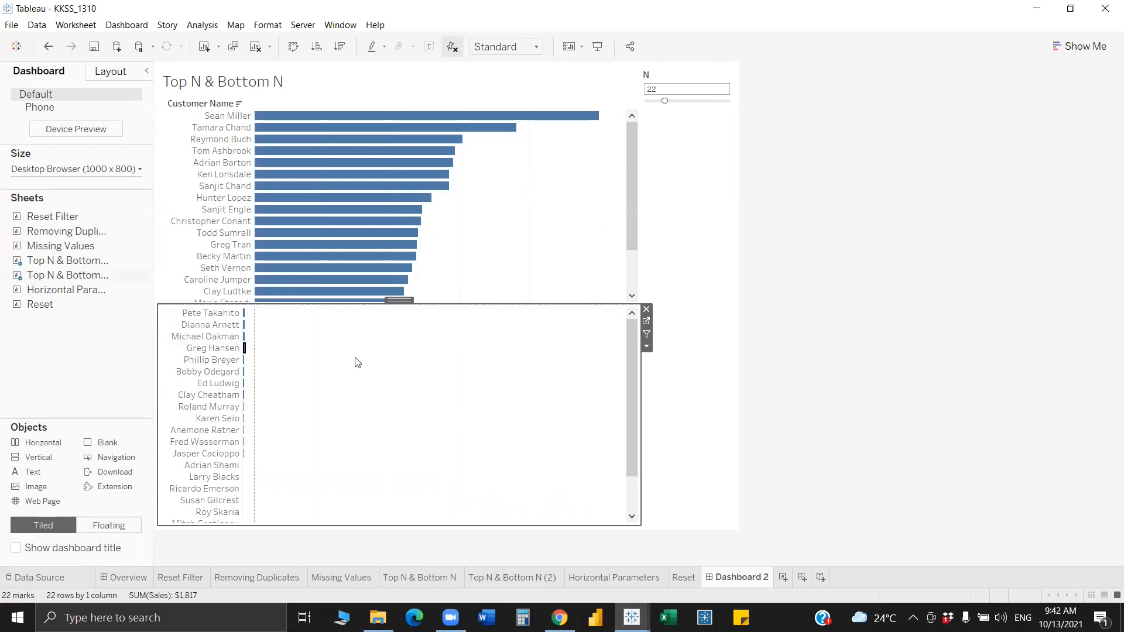
left_click(652, 102)
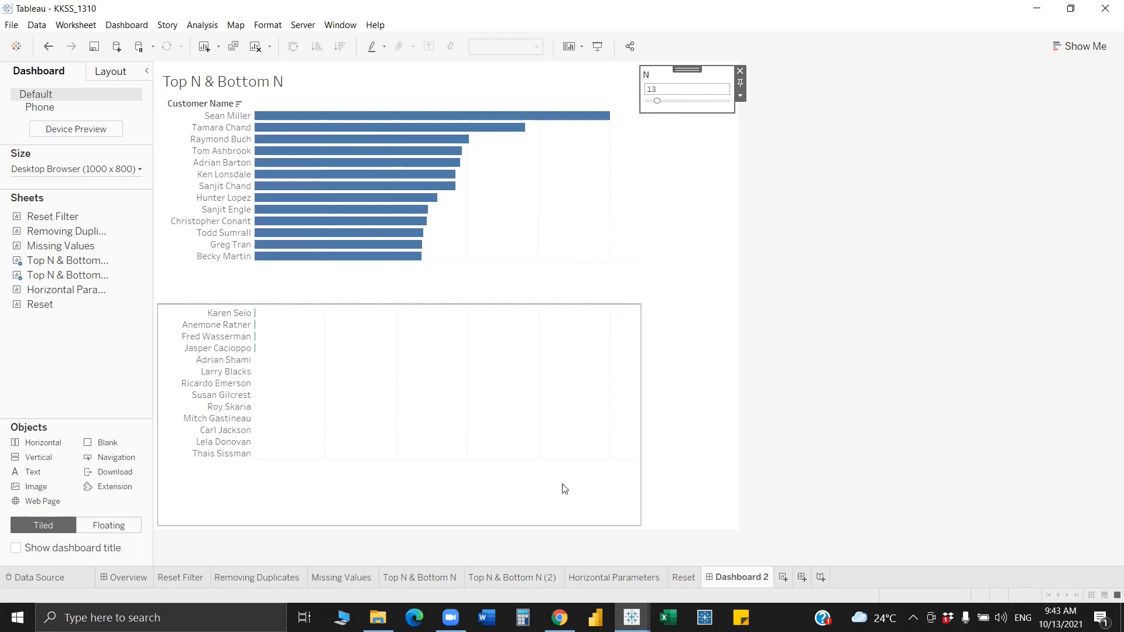
Add a new worksheet and create a calculated field named top&bottom N in the Sales Commission data source
left_click(783, 577)
left_click(87, 163)
type("N")
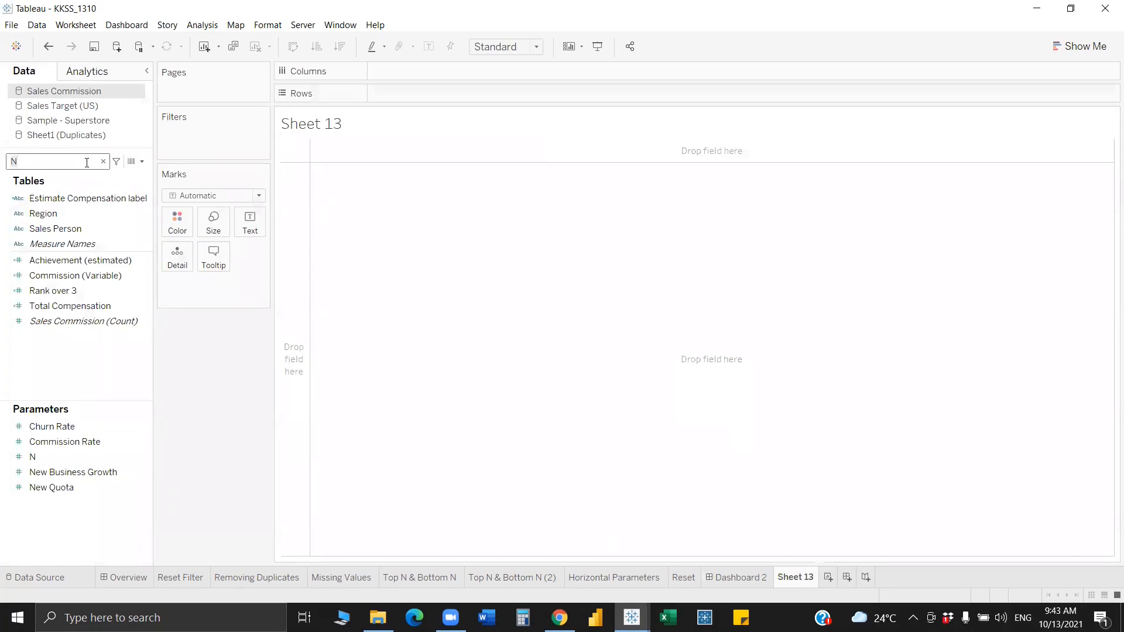
key("BackSpace")
left_click(142, 163)
left_click(113, 175)
type("top&")
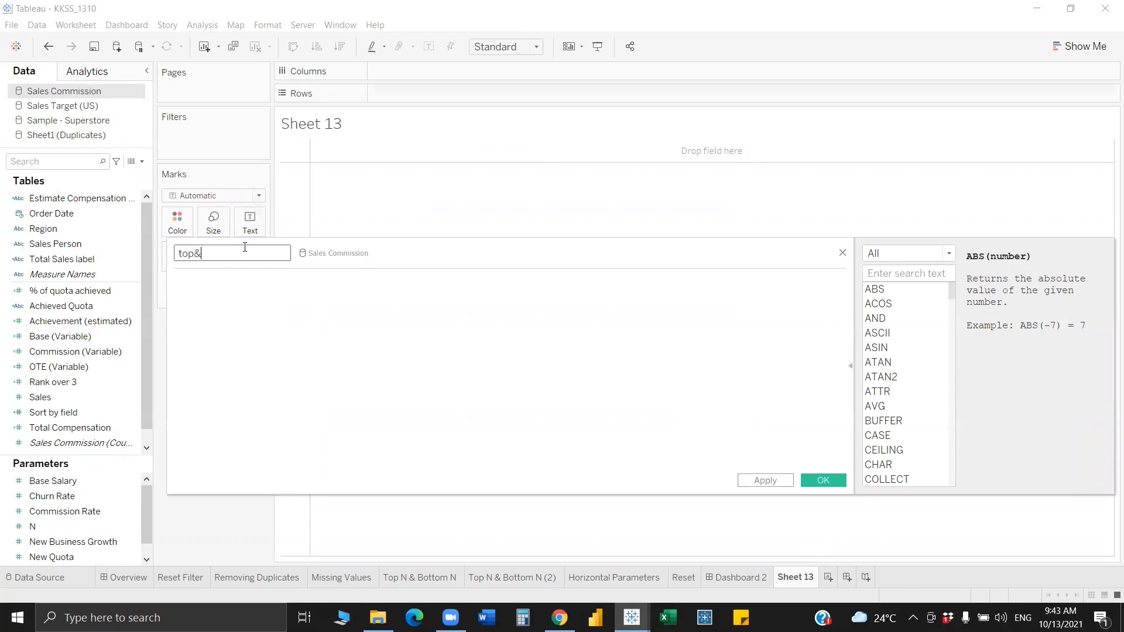
type("bottom N")
Enter RANK(SUM([Sales]),'asc') as the first expression of the formula, followed by OR on a new line
left_click(279, 290)
type("rank")
key("Return")
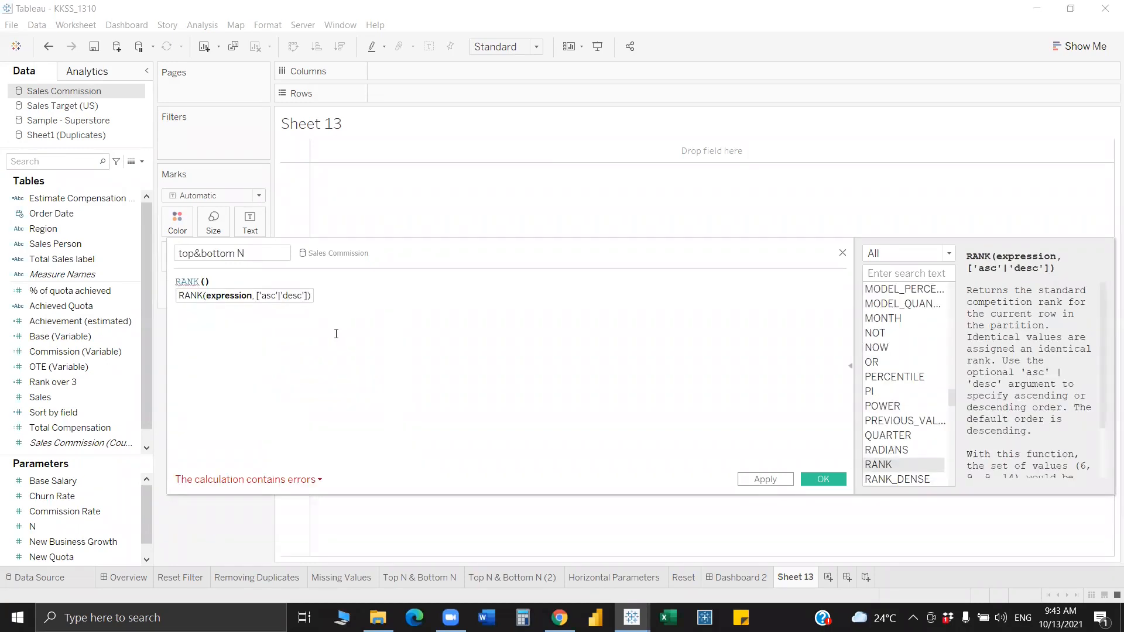
type("sum")
key("Return")
type("sa")
key("Return")
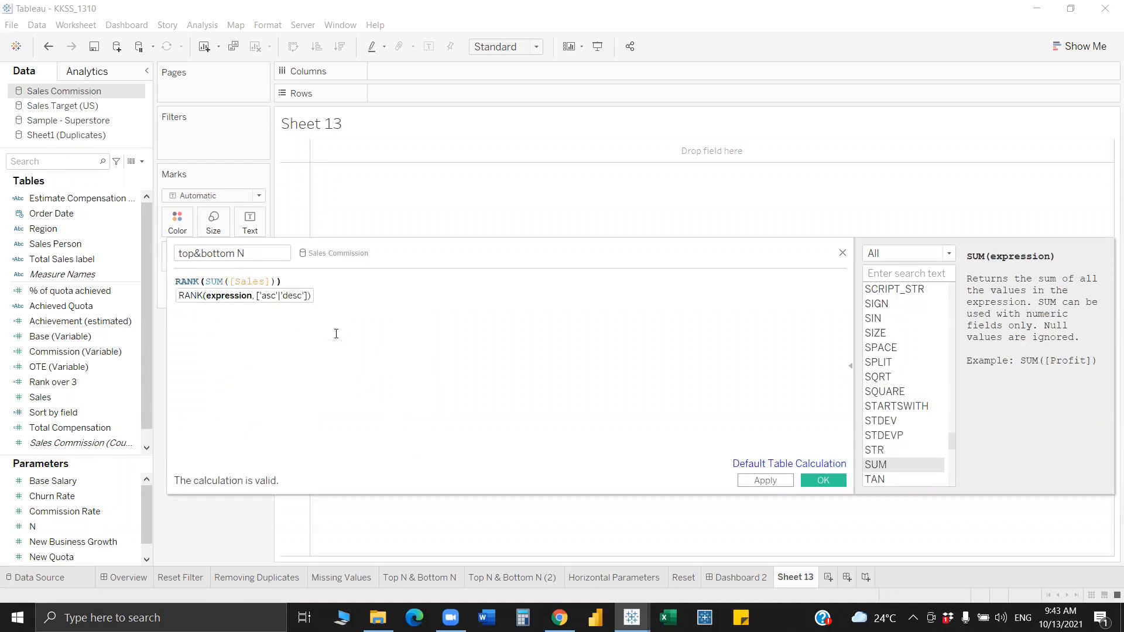
type(",")
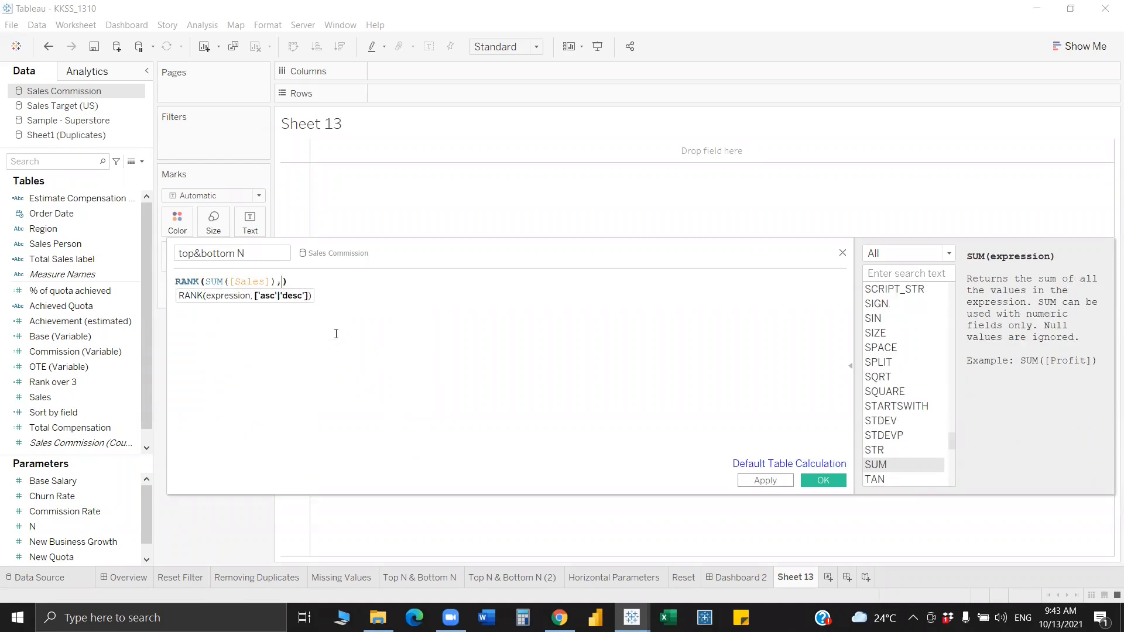
type("'asc")
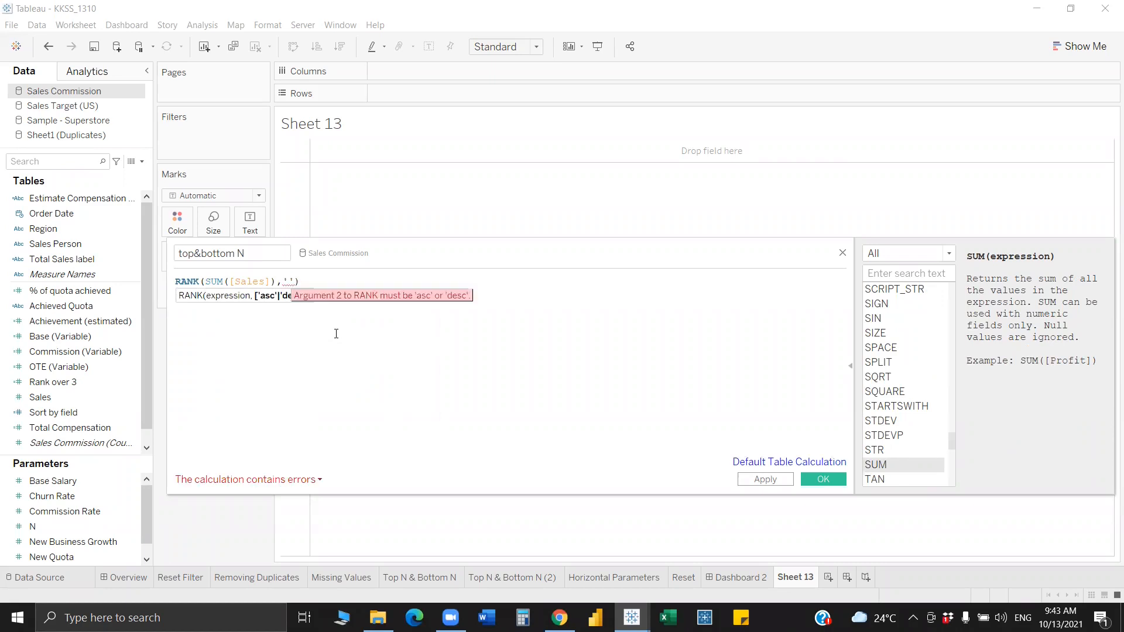
key("Return")
type("OR")
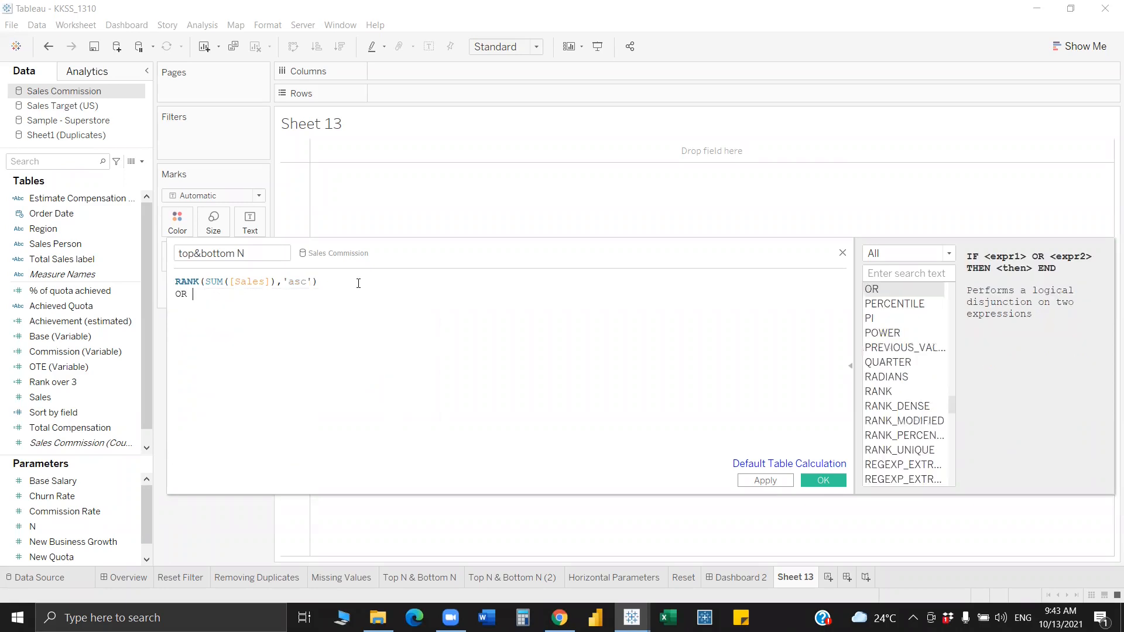
Duplicate the rank expression below OR and change the copy's sort argument to 'desc'
left_click_drag(323, 285, 147, 275)
key("ctrl+c")
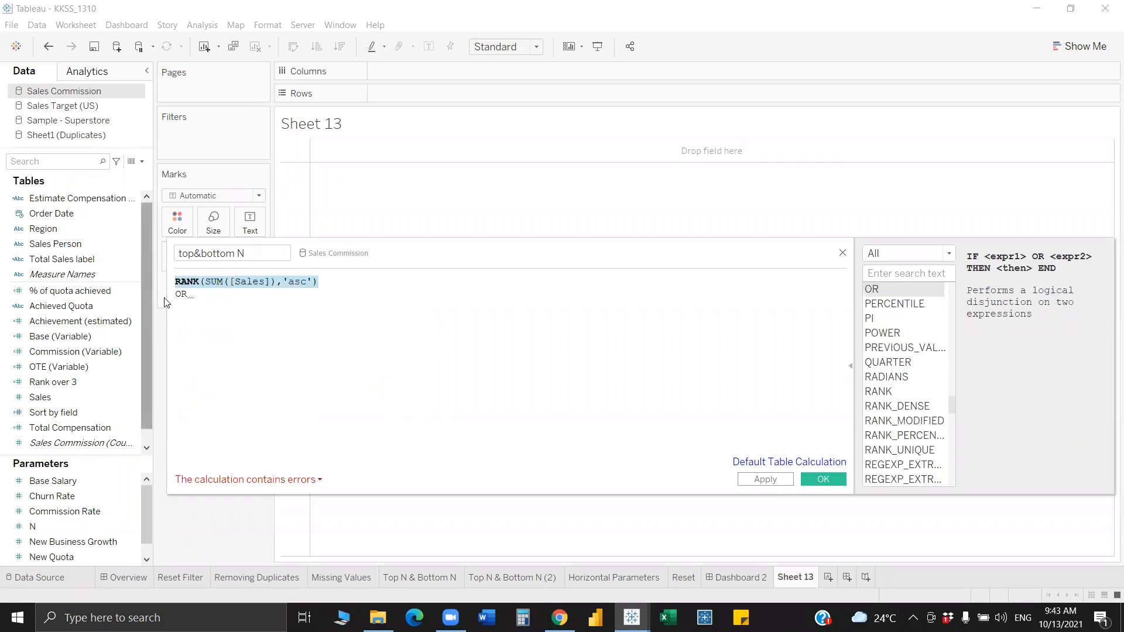
left_click(181, 310)
key("ctrl+v")
left_click(303, 307)
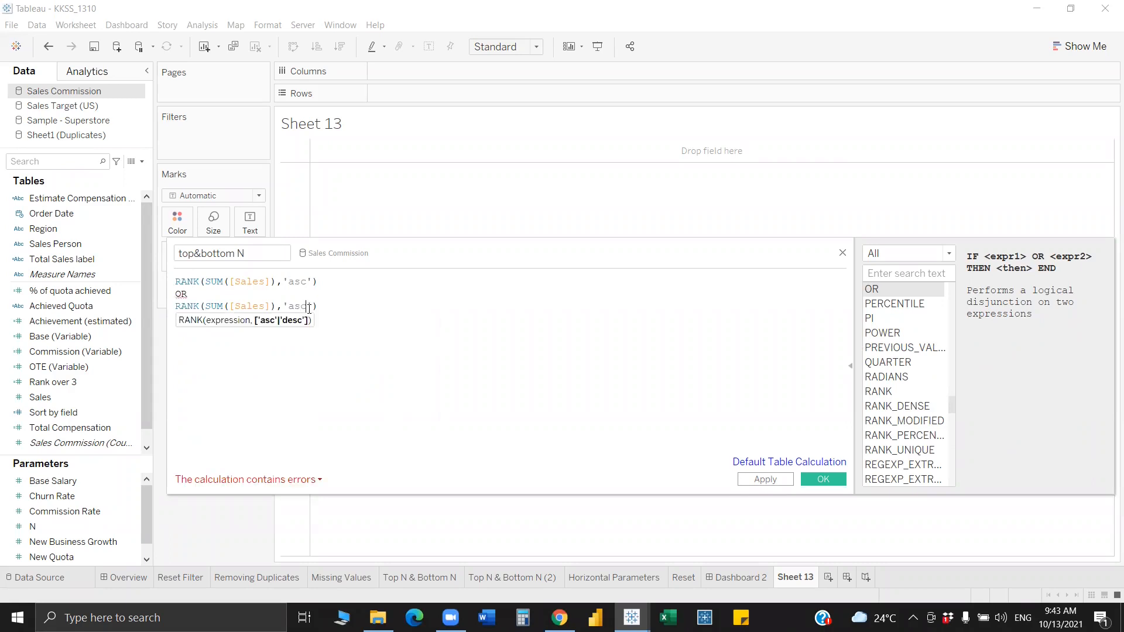
key("Delete")
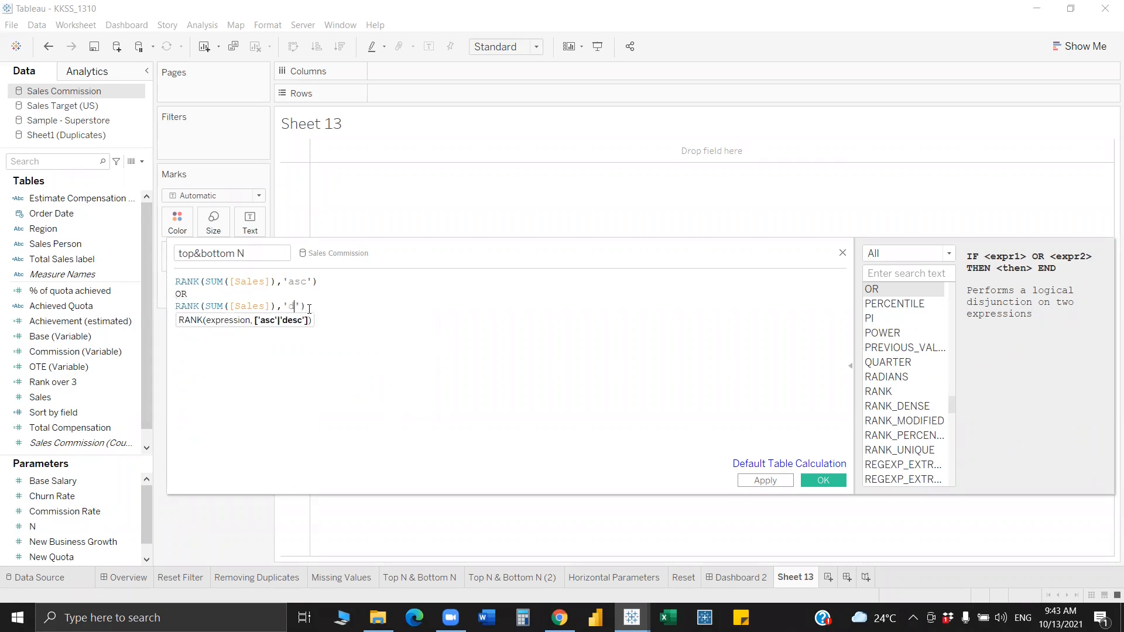
type("c")
Complete both rank expressions with the condition <= [N] and save the calculated field
left_click(370, 278)
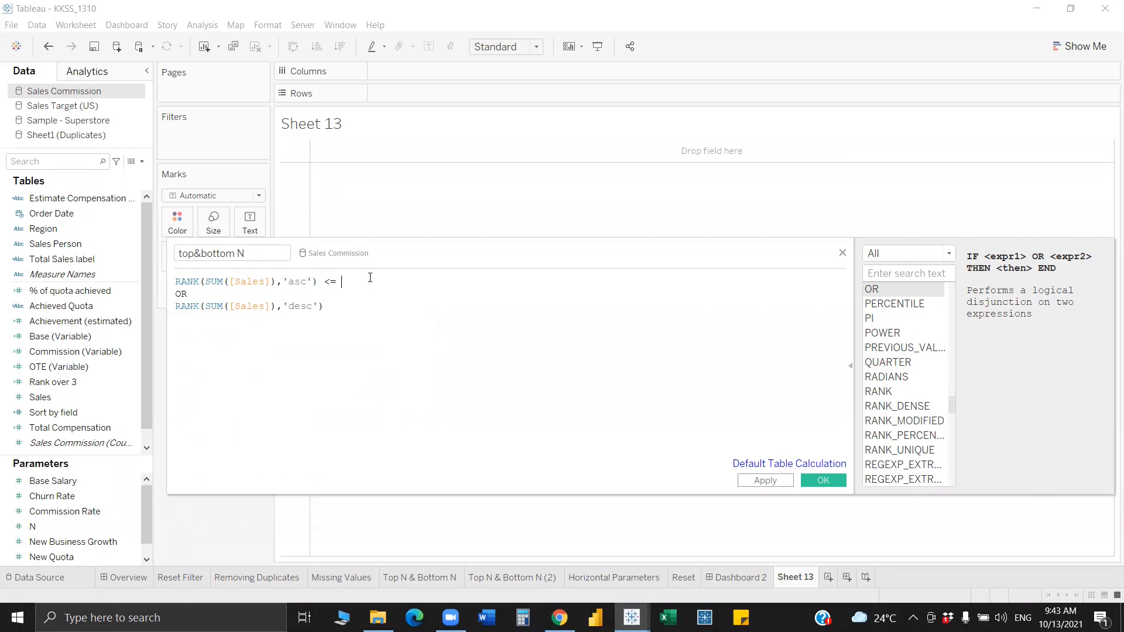
type("n")
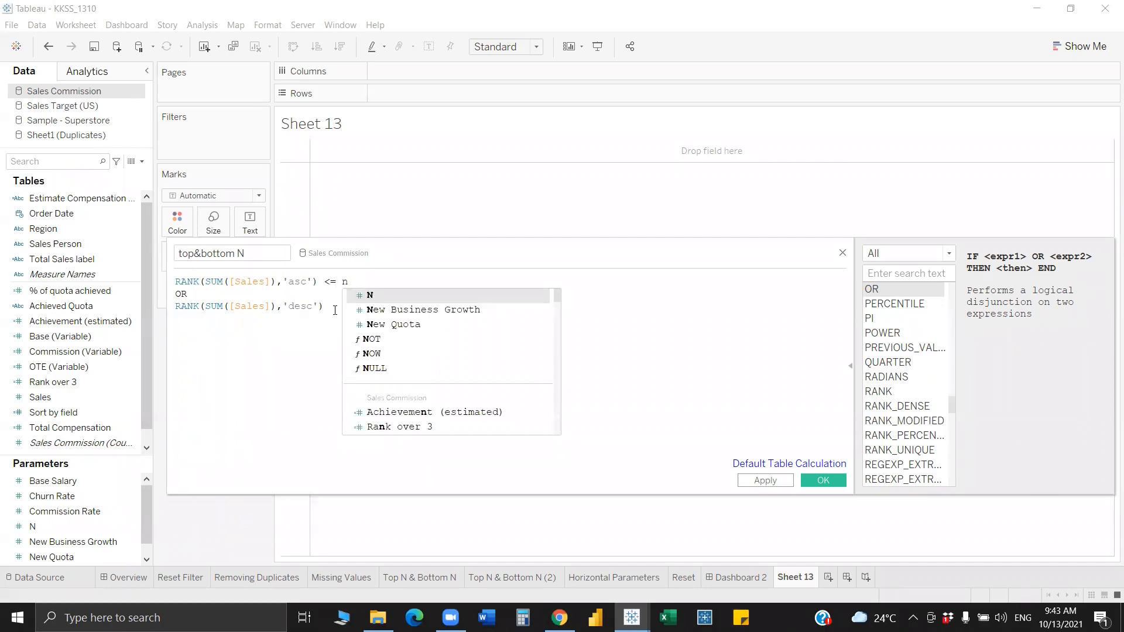
key("Return")
left_click(335, 310)
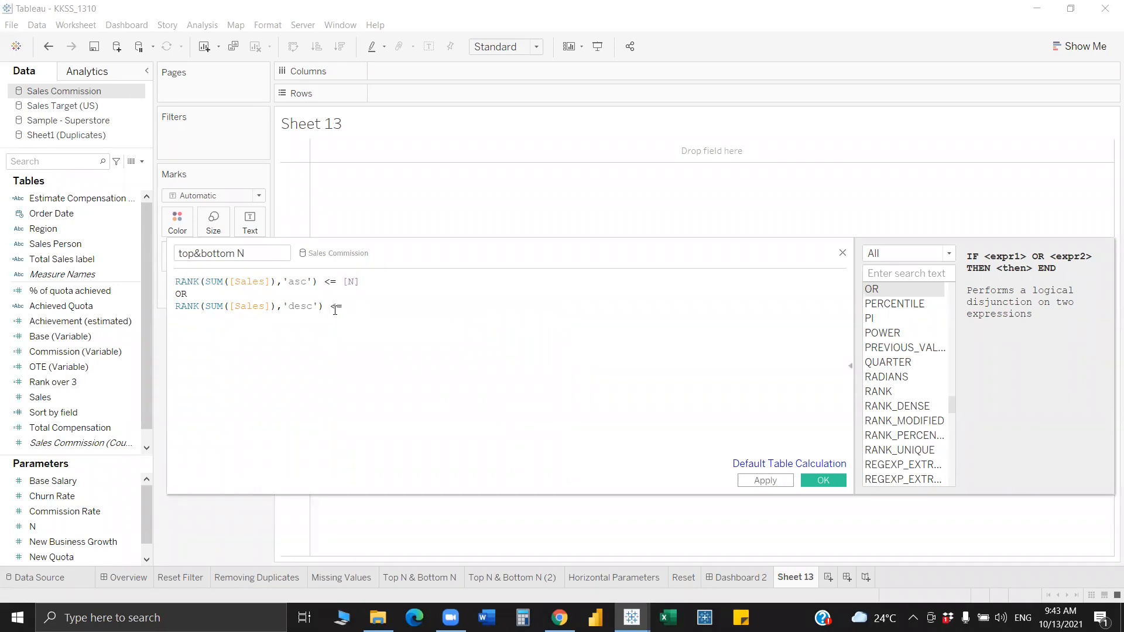
type("m")
key("Return")
key("BackSpace")
key("BackSpace")
key("BackSpace")
key("BackSpace")
key("BackSpace")
key("BackSpace")
key("BackSpace")
key("BackSpace")
key("BackSpace")
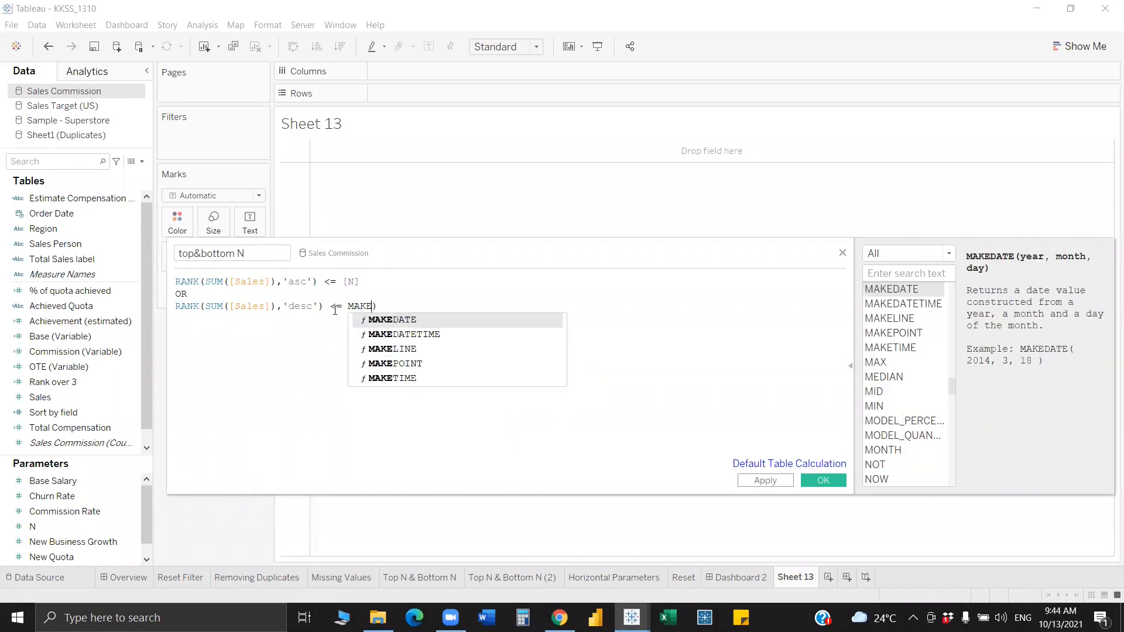
type("n")
key("Return")
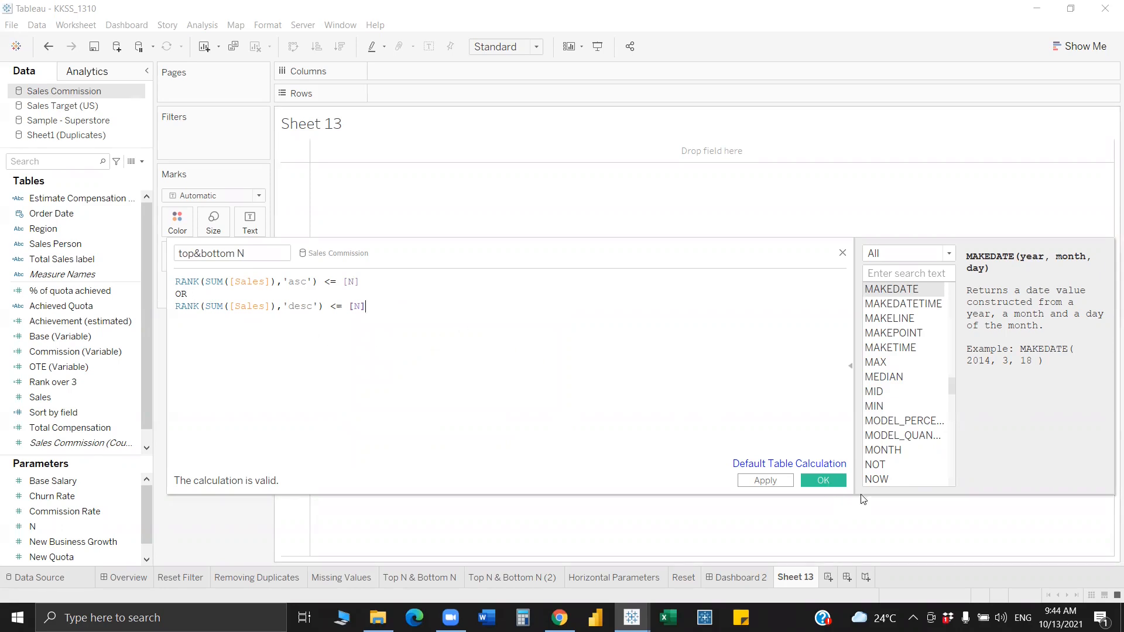
left_click(824, 480)
Find the top&bottom N field, copy its entire formula from the calculation editor, and close the editor
left_click(35, 164)
type("cus")
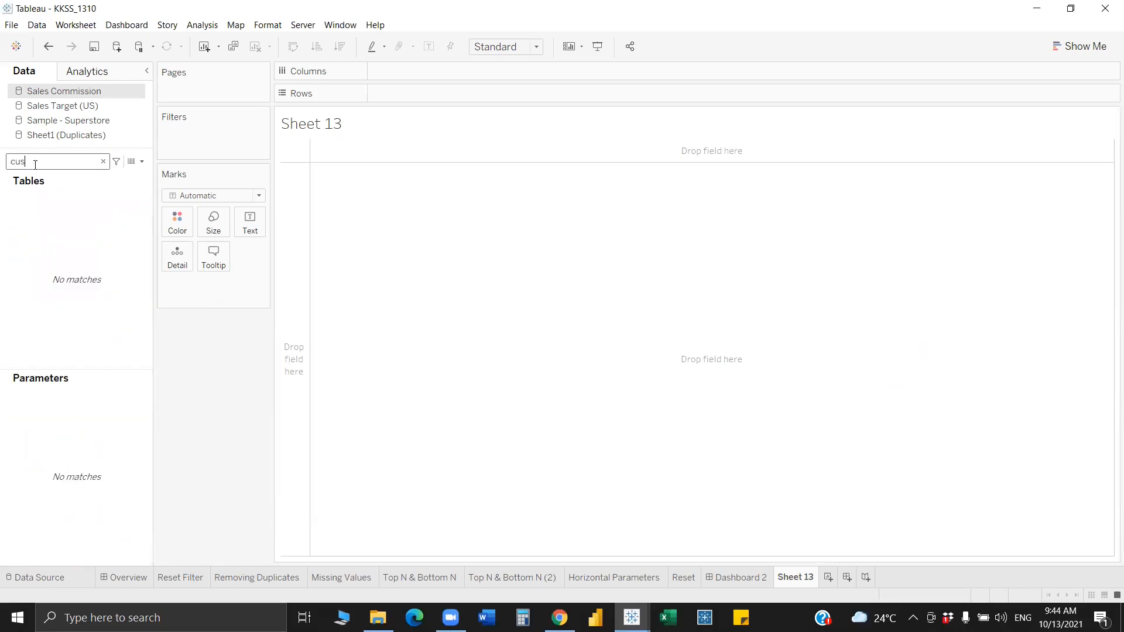
key("BackSpace")
key("BackSpace")
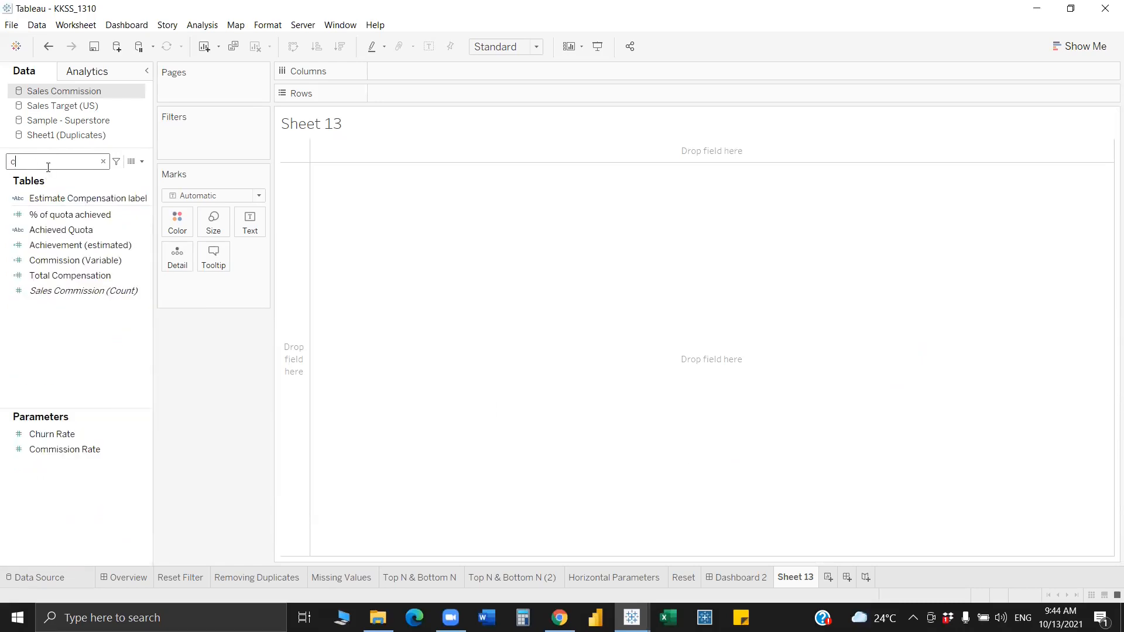
key("BackSpace")
type("to")
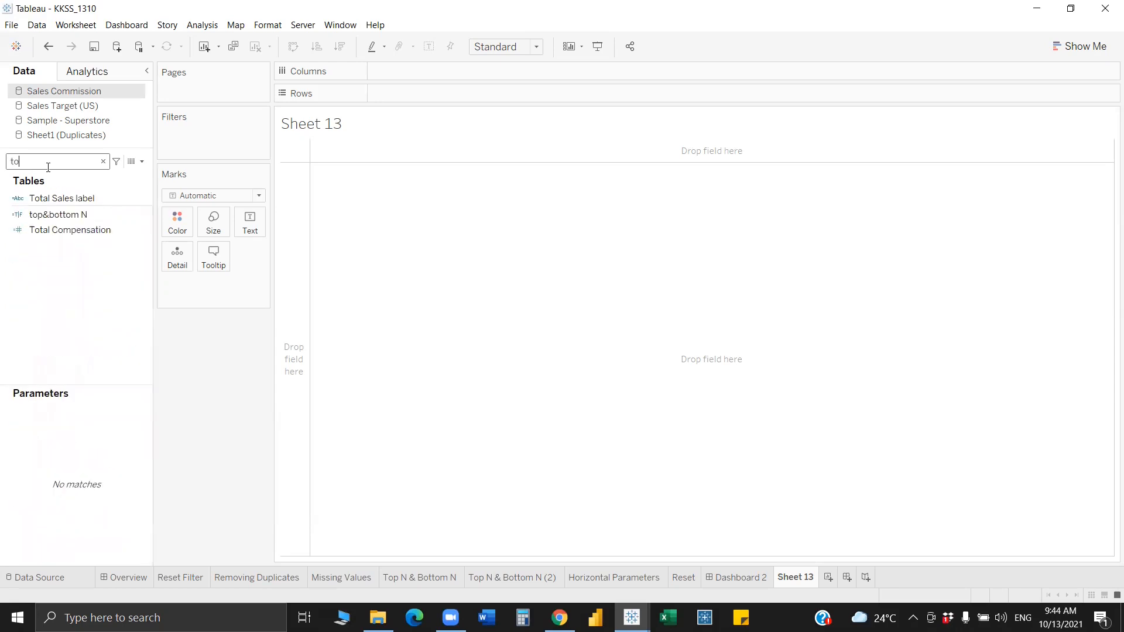
left_click(78, 213)
right_click(77, 213)
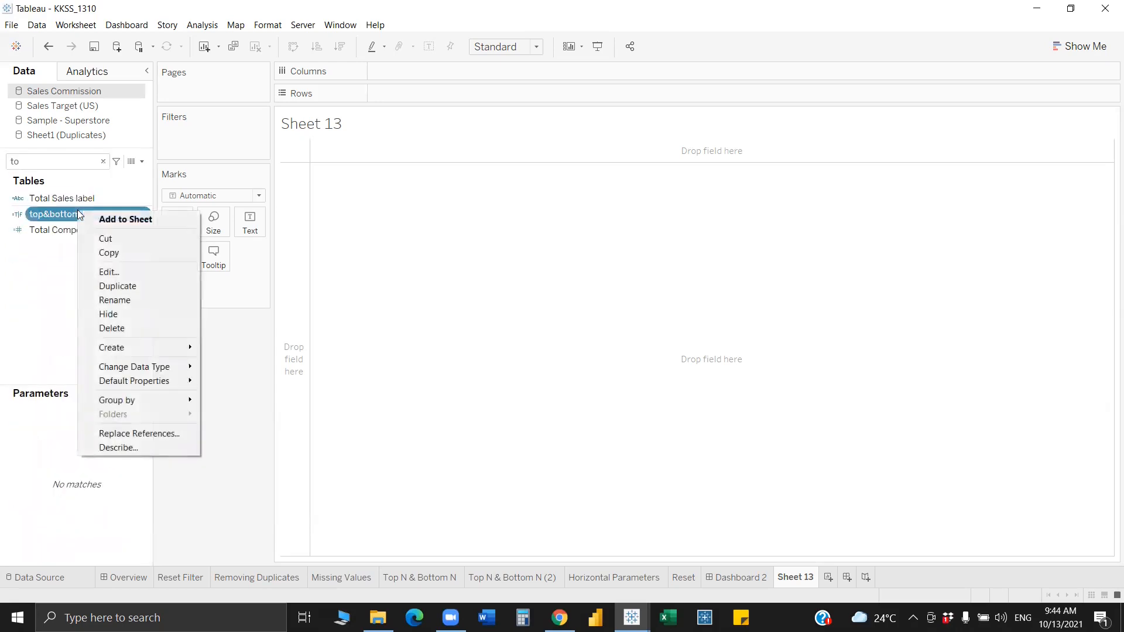
left_click(118, 273)
key("ctrl+a")
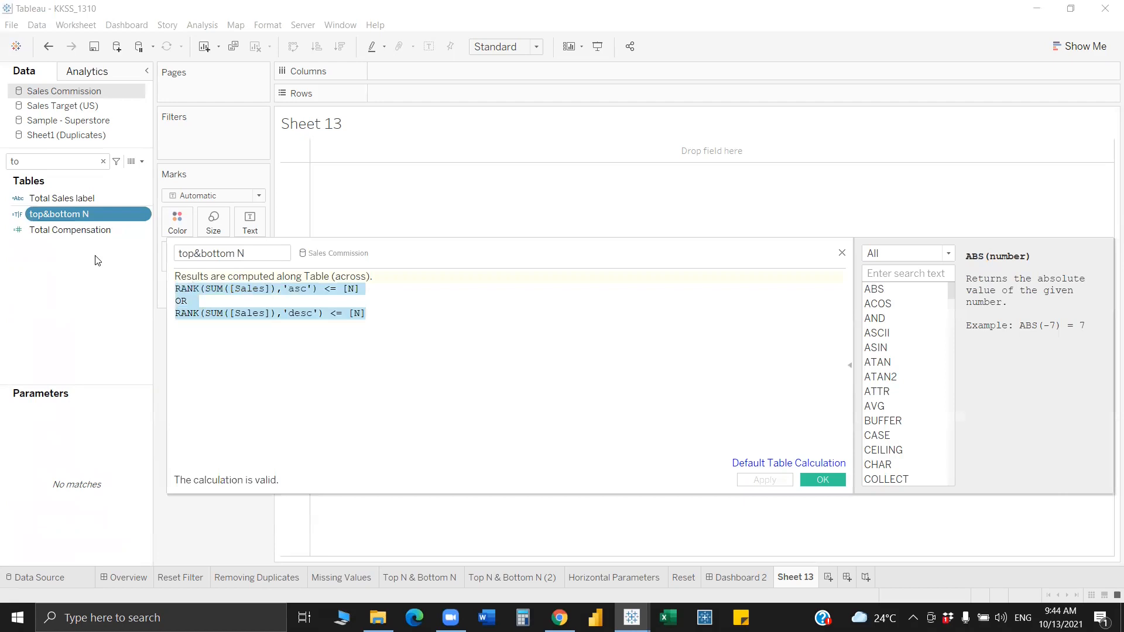
left_click(843, 253)
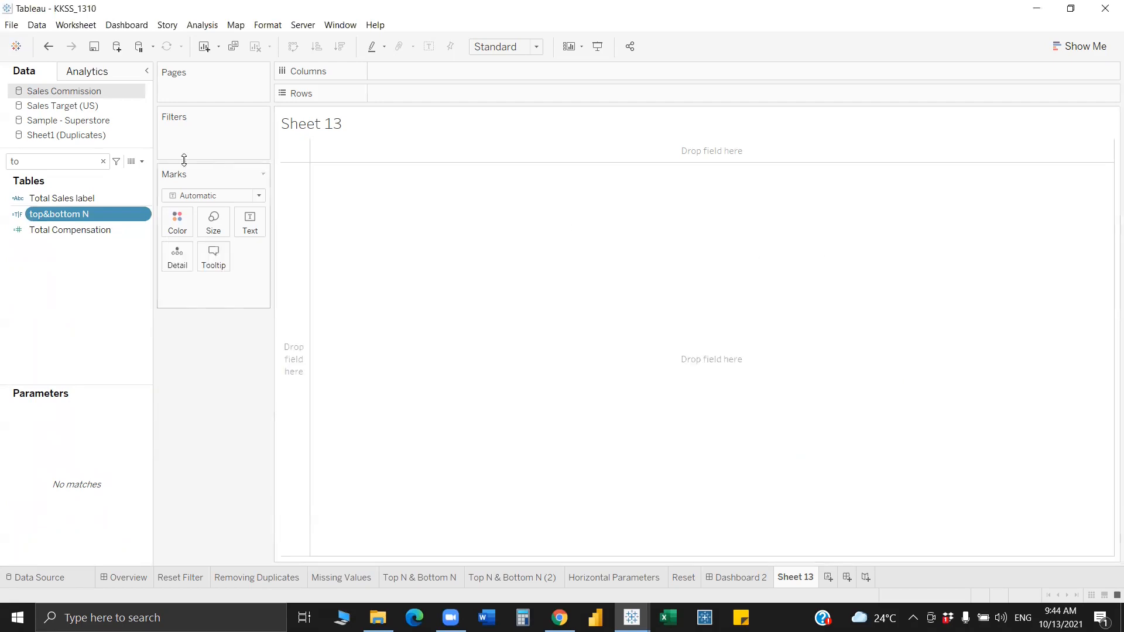
Create a calculated field named top&BN with the copied rank formula in the Sample - Superstore data source
left_click(126, 120)
left_click(138, 163)
left_click(138, 174)
left_click(256, 253)
double_click(257, 253)
key("BackSpace")
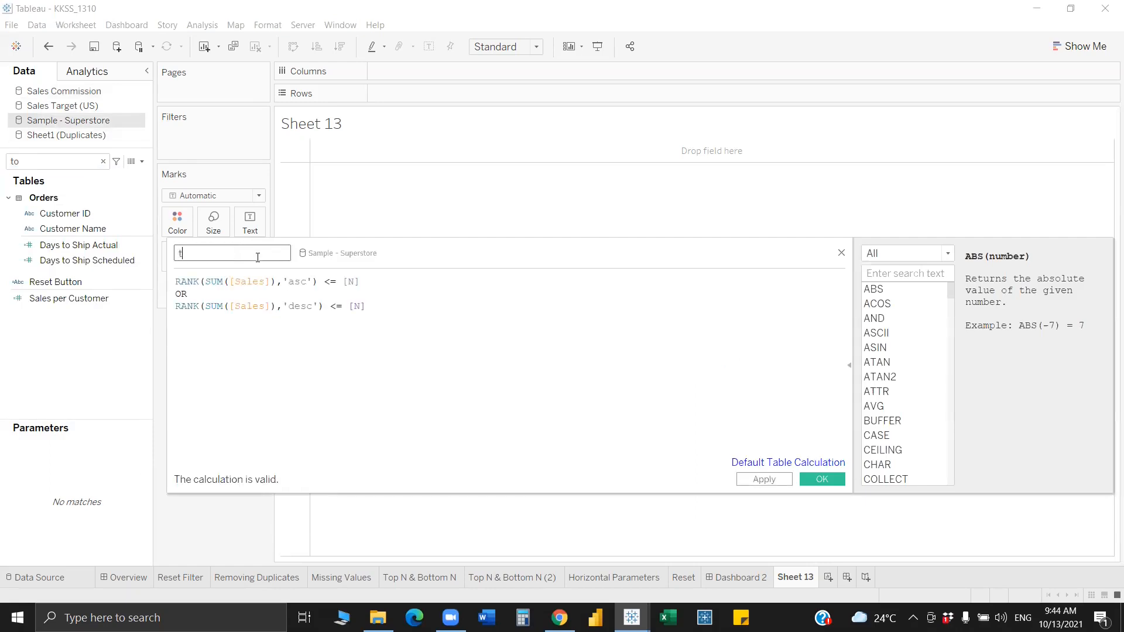
type("topa and")
type("&BN")
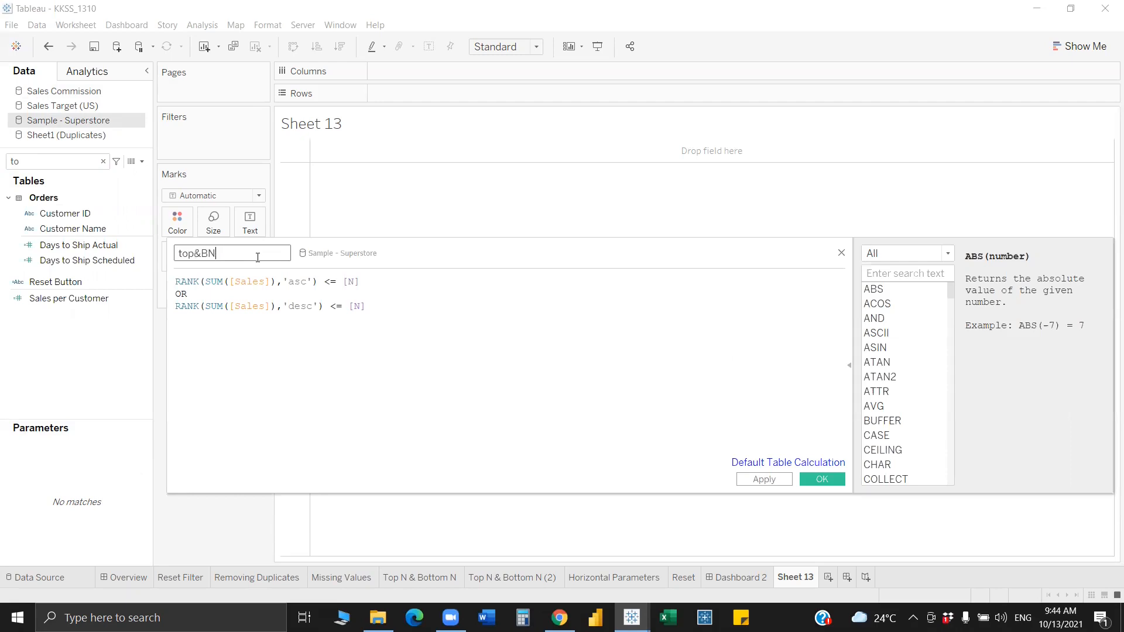
left_click(823, 480)
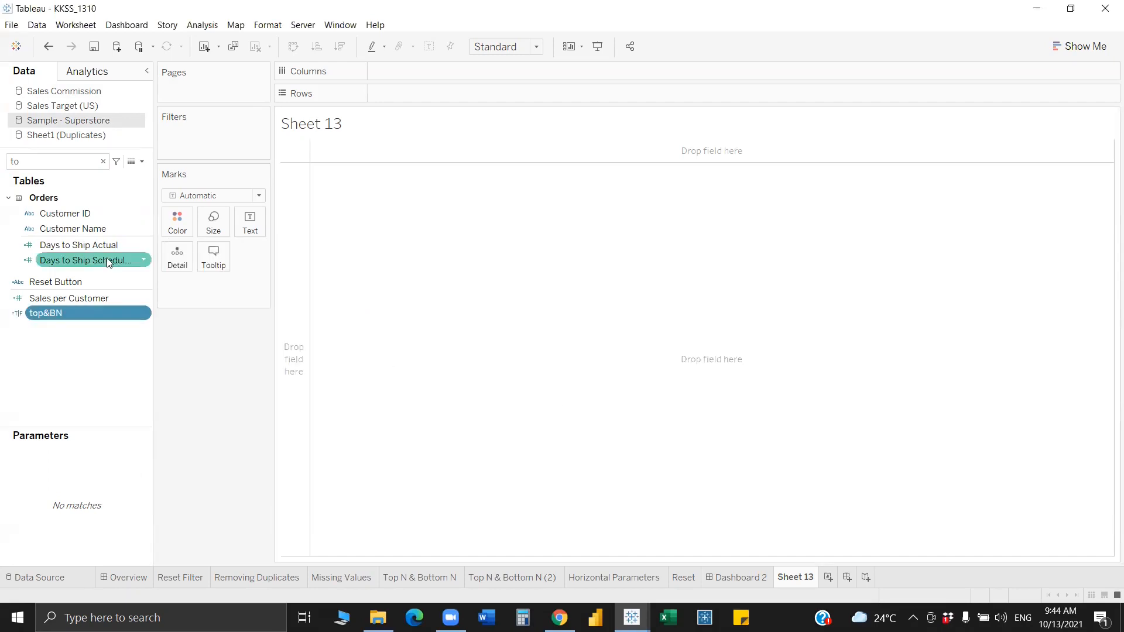
Build a horizontal bar chart of Sales by Customer Name and sort it in descending order of sales
left_click_drag(97, 233, 504, 97)
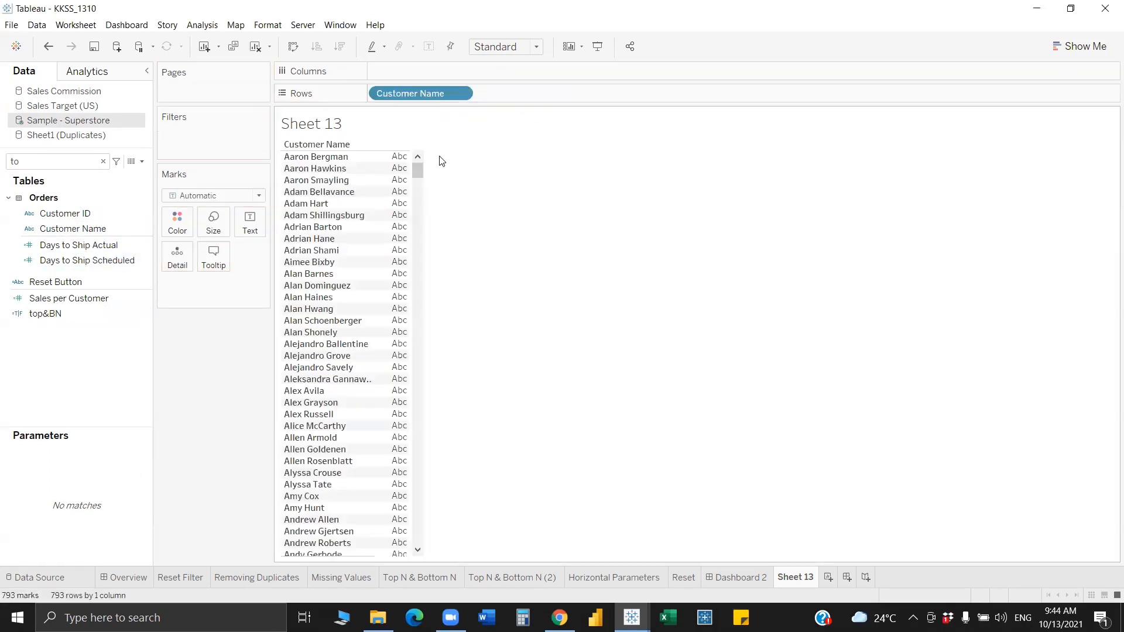
left_click(53, 167)
key("BackSpace")
key("BackSpace")
type("sa")
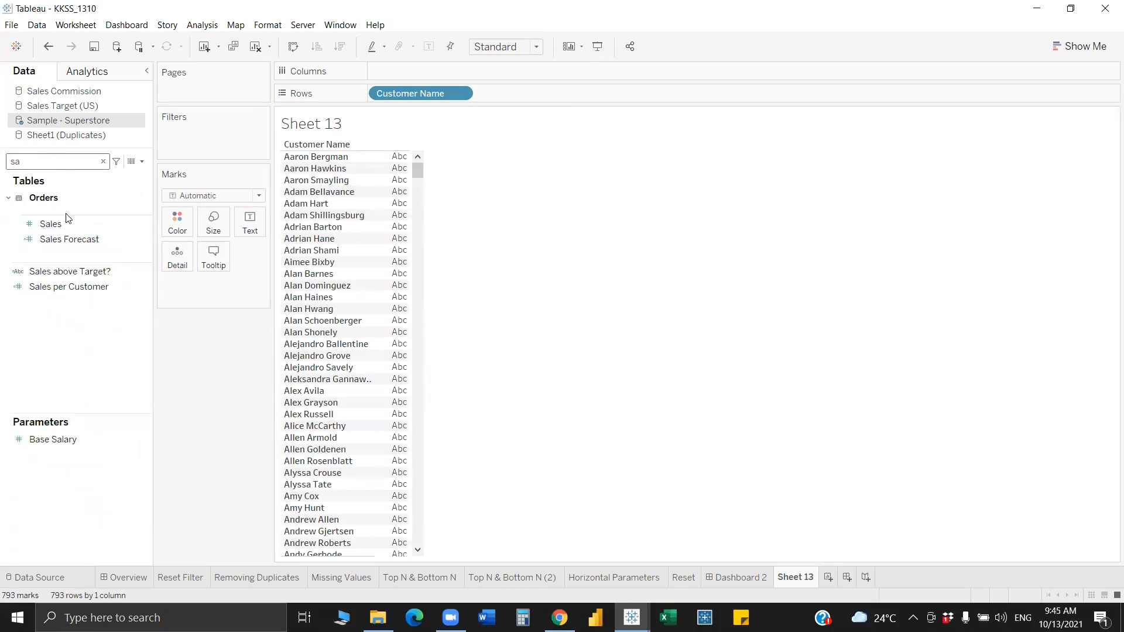
left_click_drag(63, 224, 464, 71)
left_click(516, 228)
left_click(565, 421)
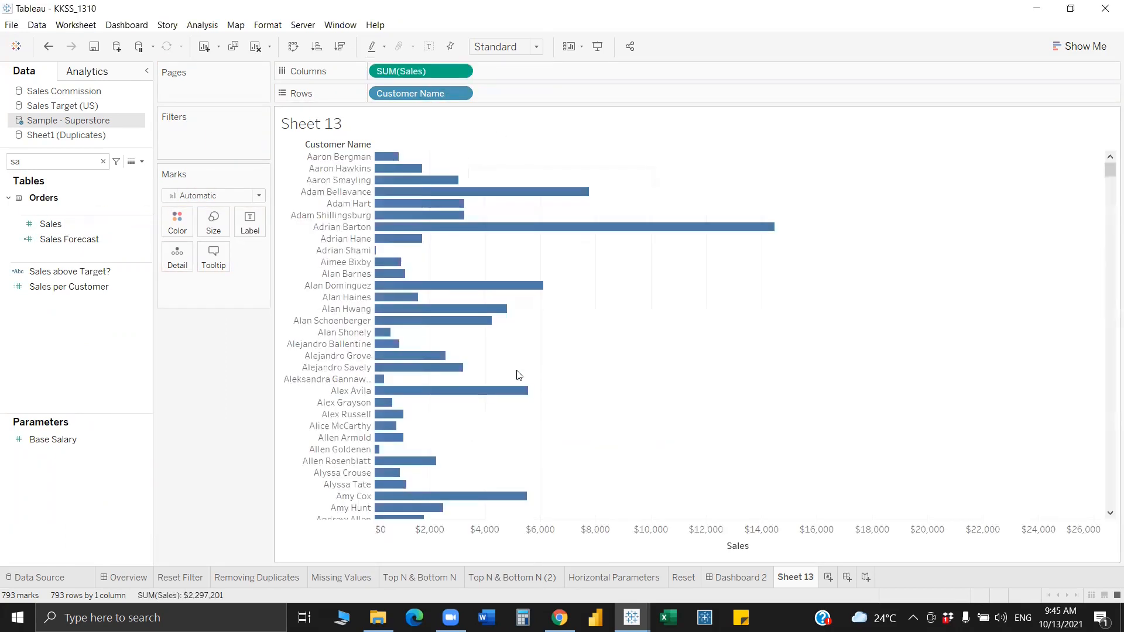
left_click(756, 546)
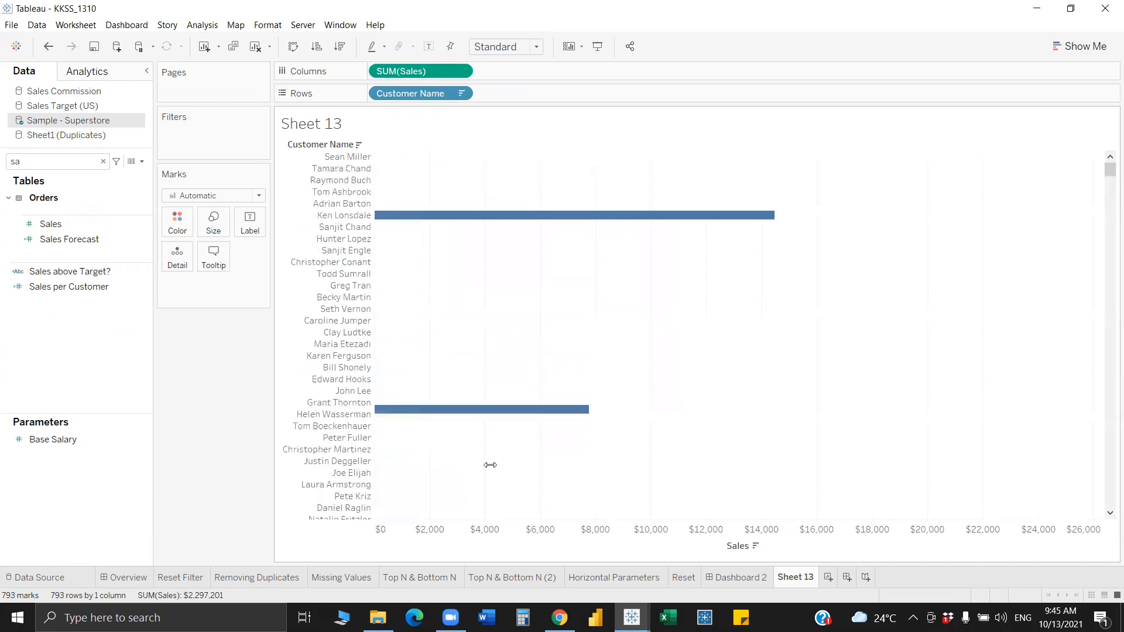
Filter the chart by the top&BN field, keeping only the True value
left_click(29, 159)
type("sa")
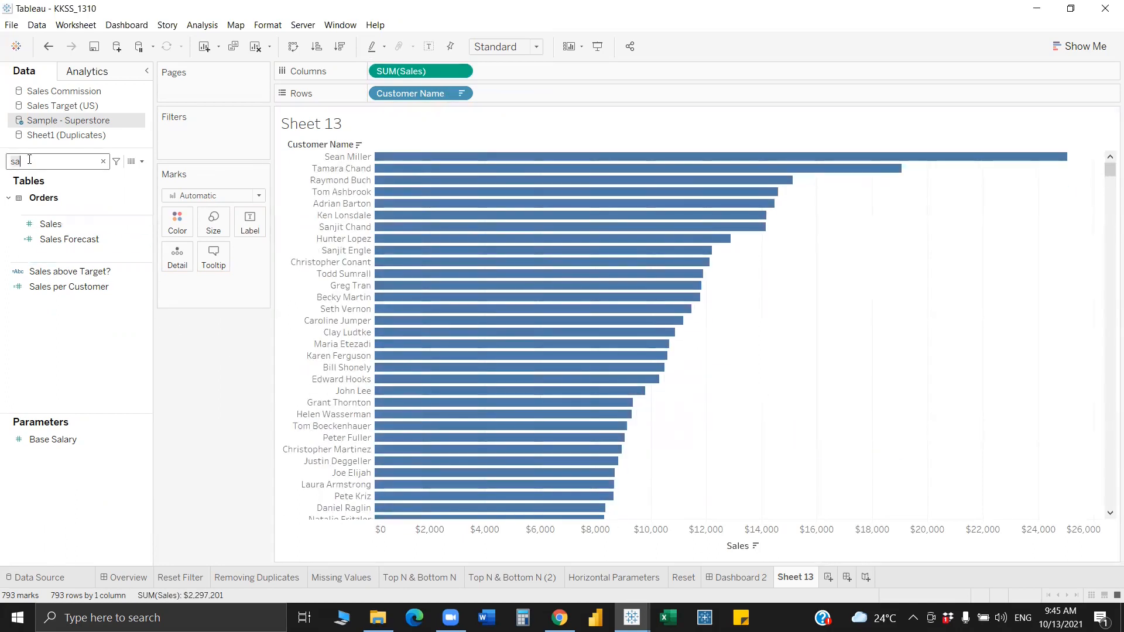
key("BackSpace")
key("BackSpace")
type("top")
left_click_drag(44, 209, 199, 139)
left_click(446, 215)
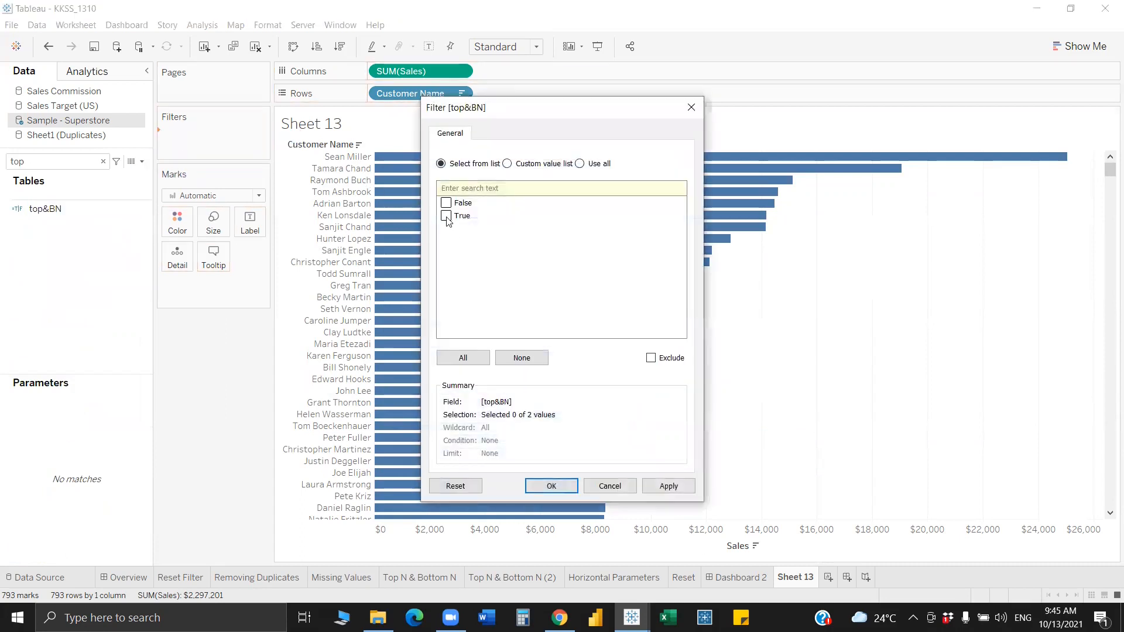
left_click(671, 487)
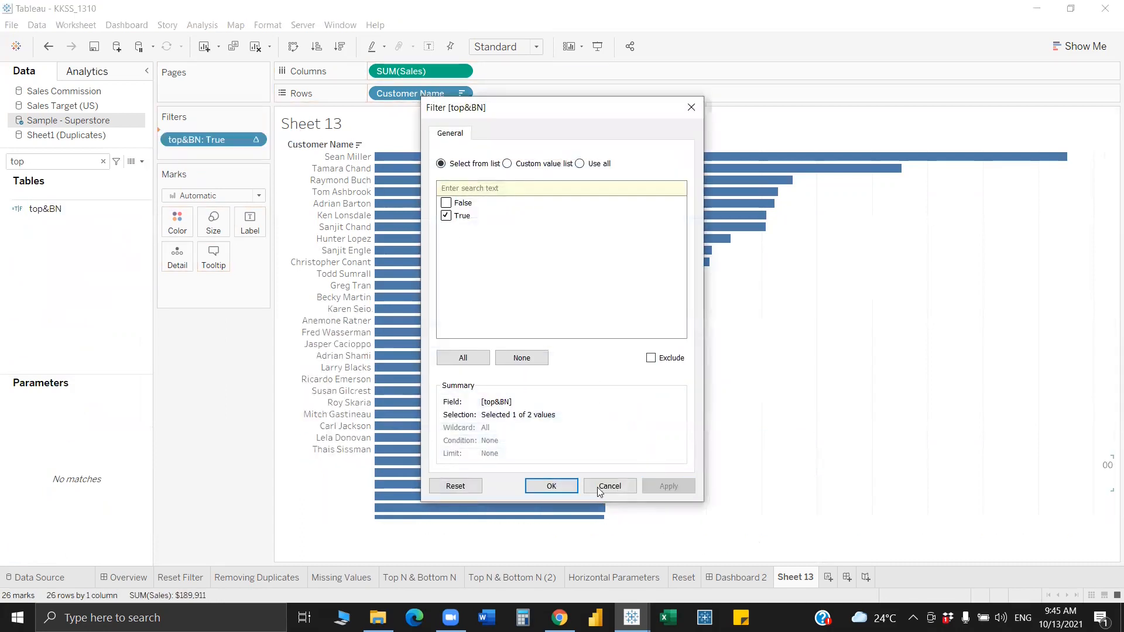
left_click(553, 487)
Search the data fields for n and show the control for the N parameter on Sheet 13
left_click(62, 167)
key("BackSpace")
key("BackSpace")
key("BackSpace")
type("n")
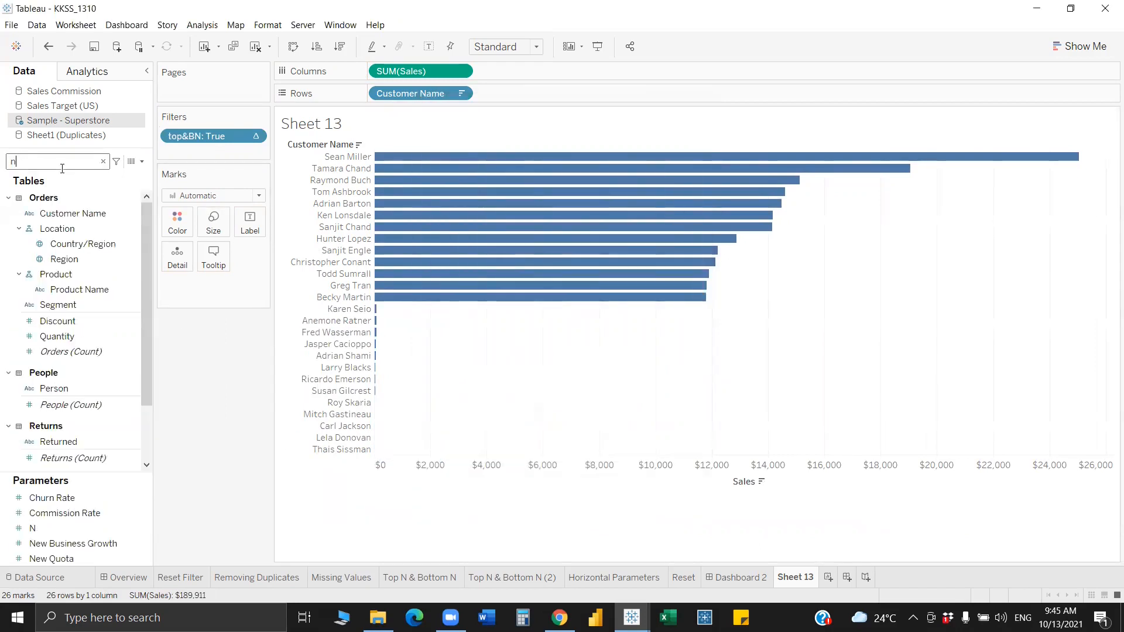
left_click(64, 528)
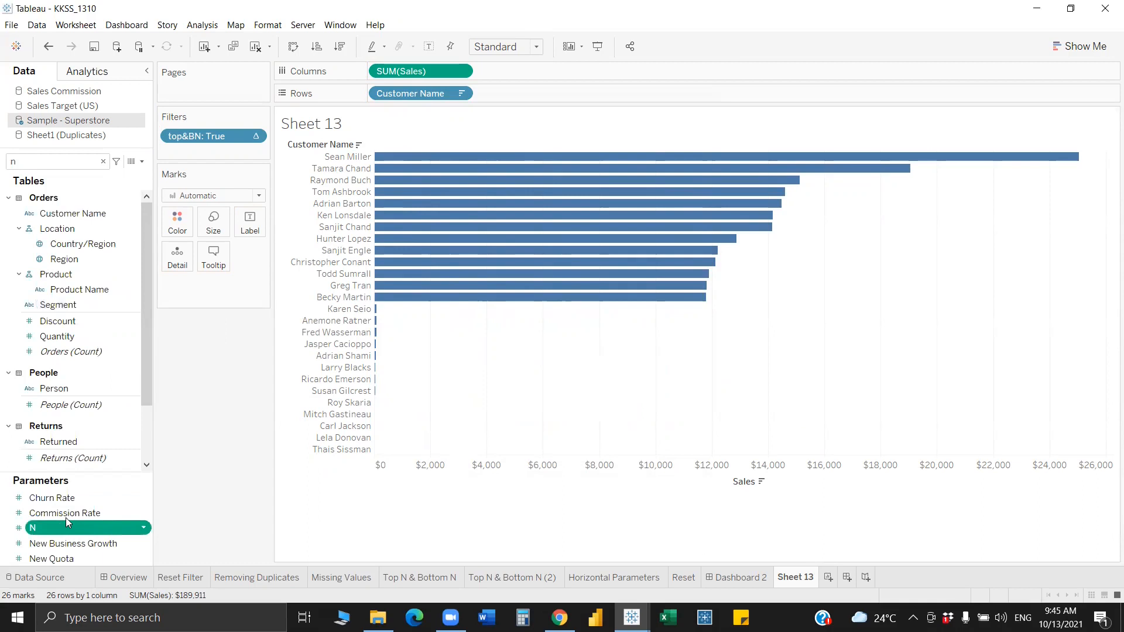
right_click(66, 528)
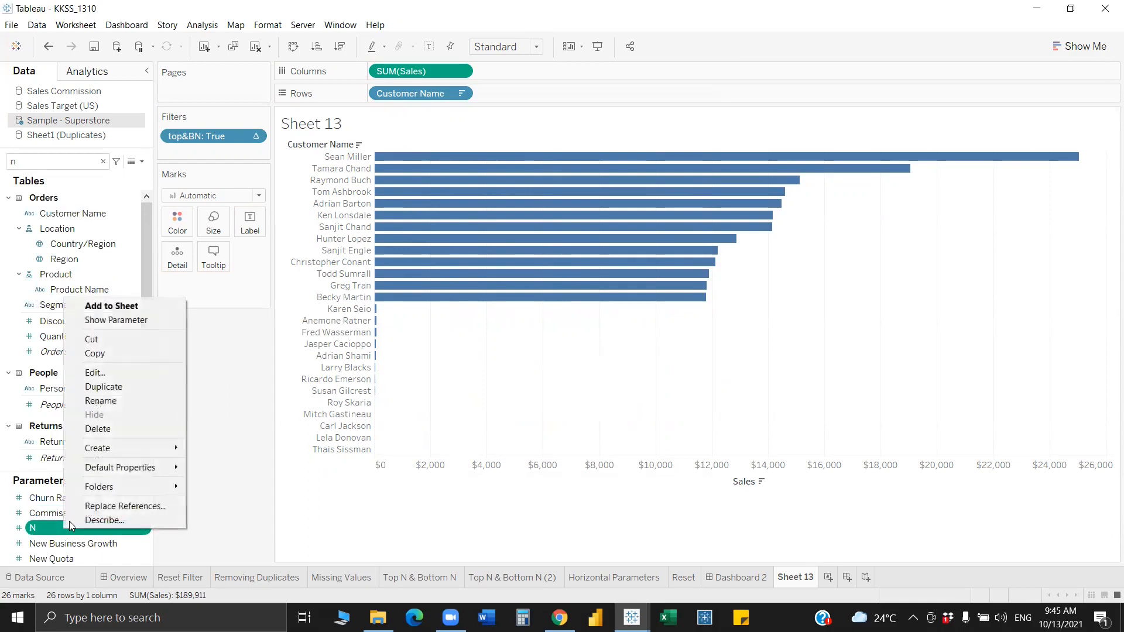
left_click(116, 320)
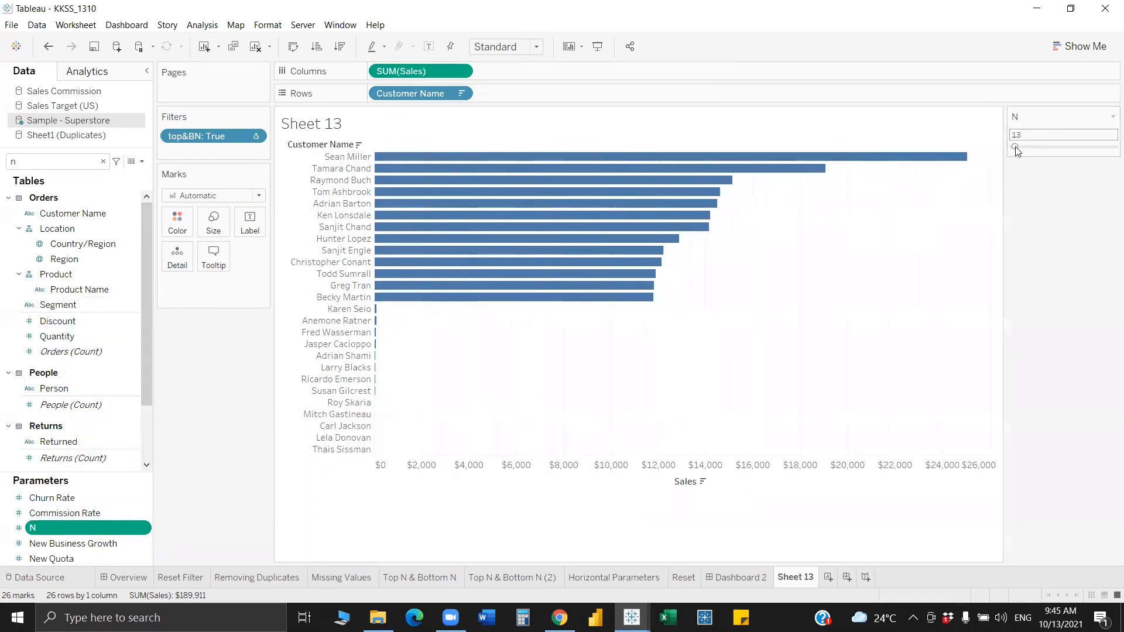
Test the Top and Bottom N chart by setting the N parameter to 3, then to 16
left_click_drag(1016, 148, 1016, 148)
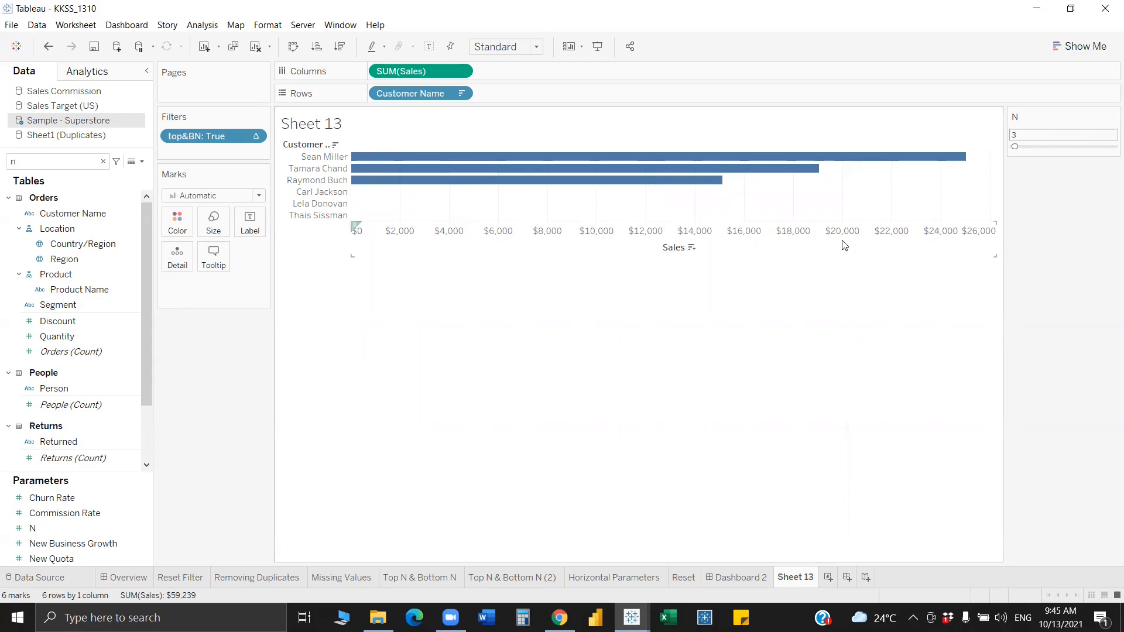
left_click(1028, 146)
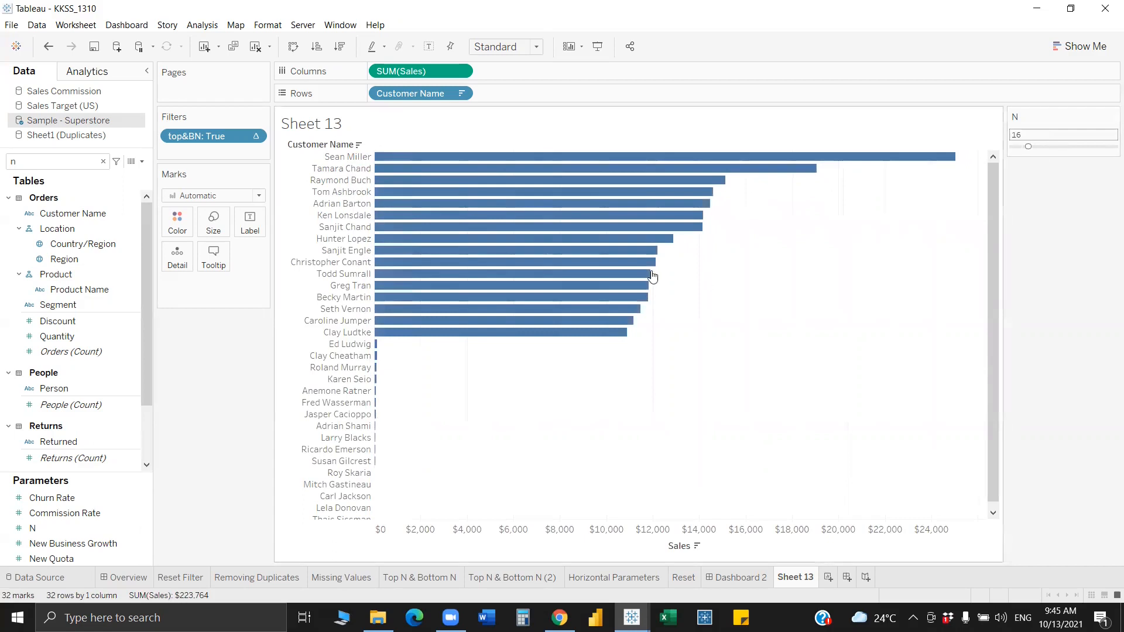
mouse_move(543, 315)
On the Horizontal Parameters sheet, create a string list parameter named Region Parameter from the Region field
left_click(638, 577)
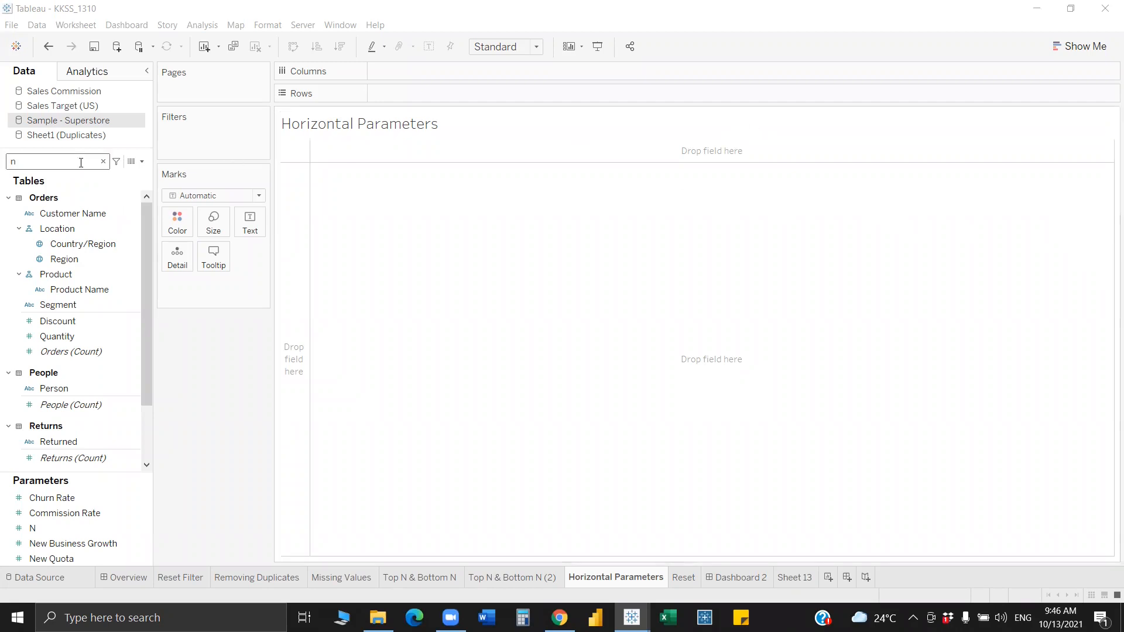
left_click(47, 165)
key("BackSpace")
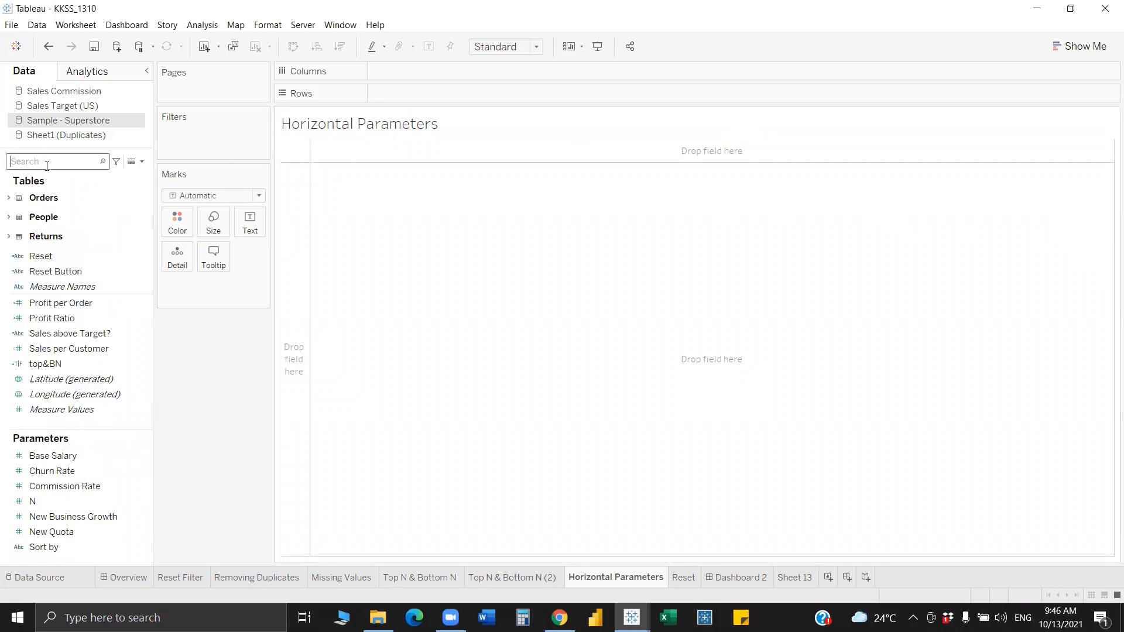
type("re")
left_click(79, 229)
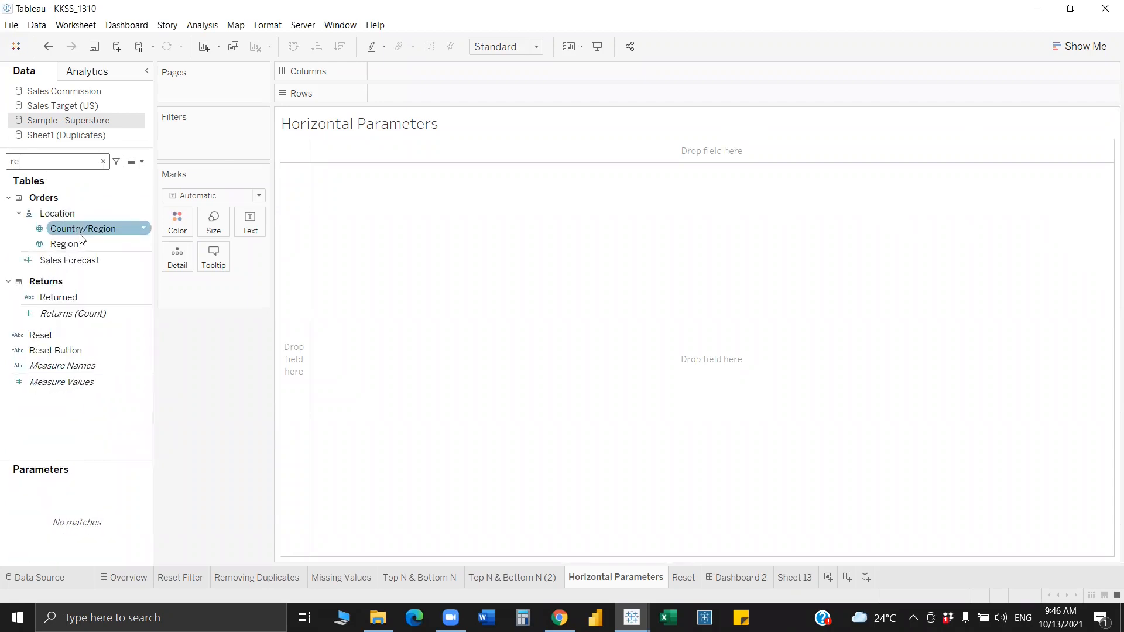
left_click(102, 243)
left_click(141, 243)
mouse_move(207, 336)
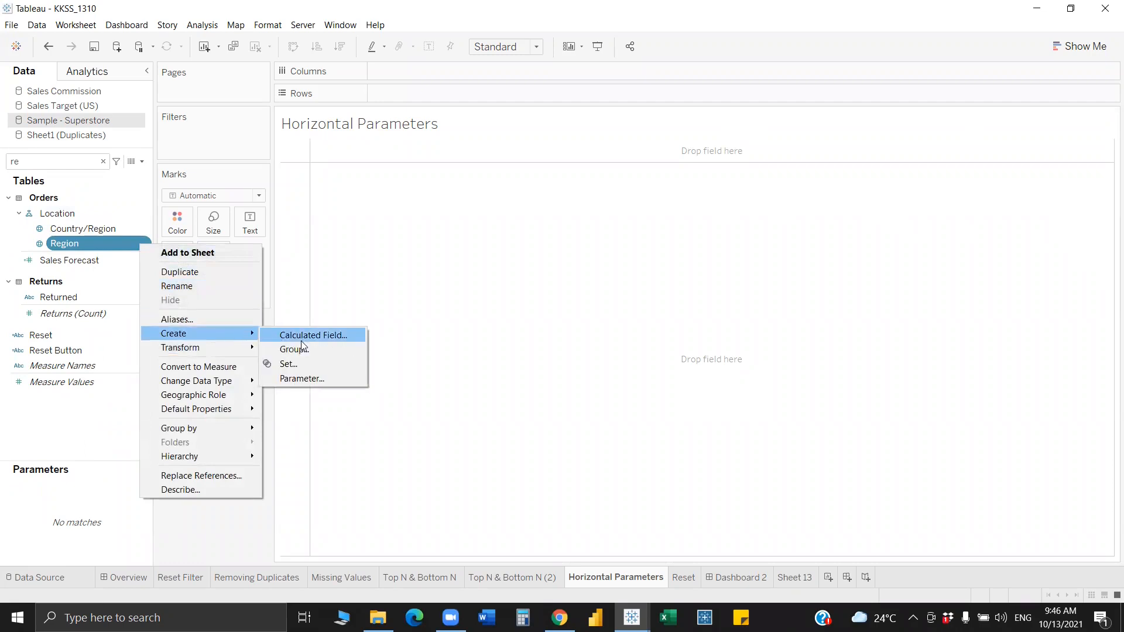
left_click(310, 379)
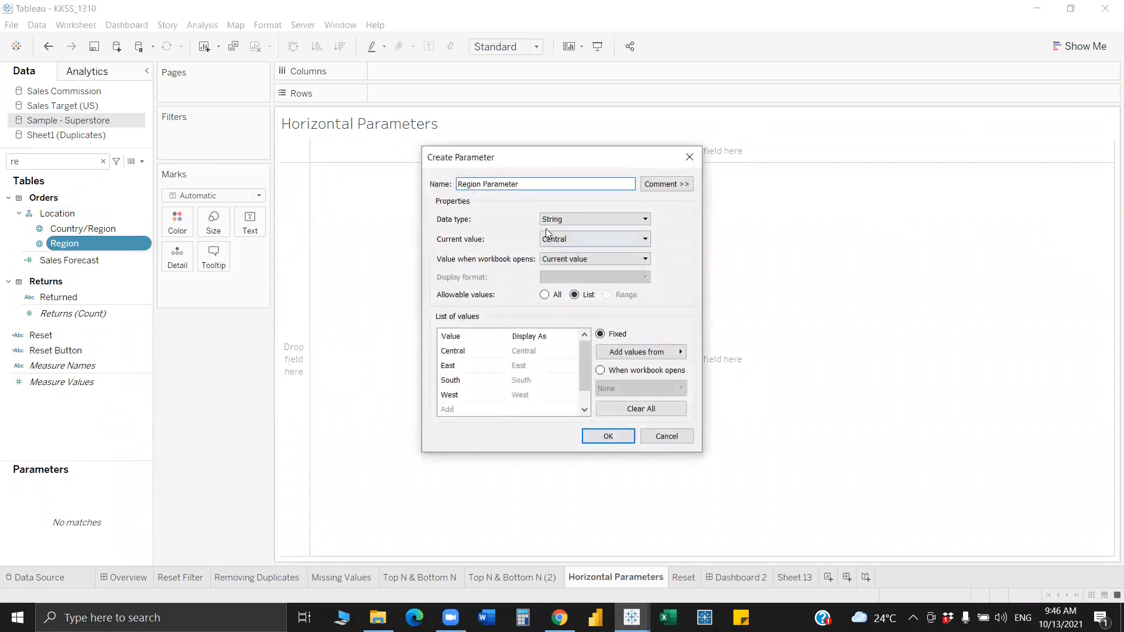
left_click(609, 436)
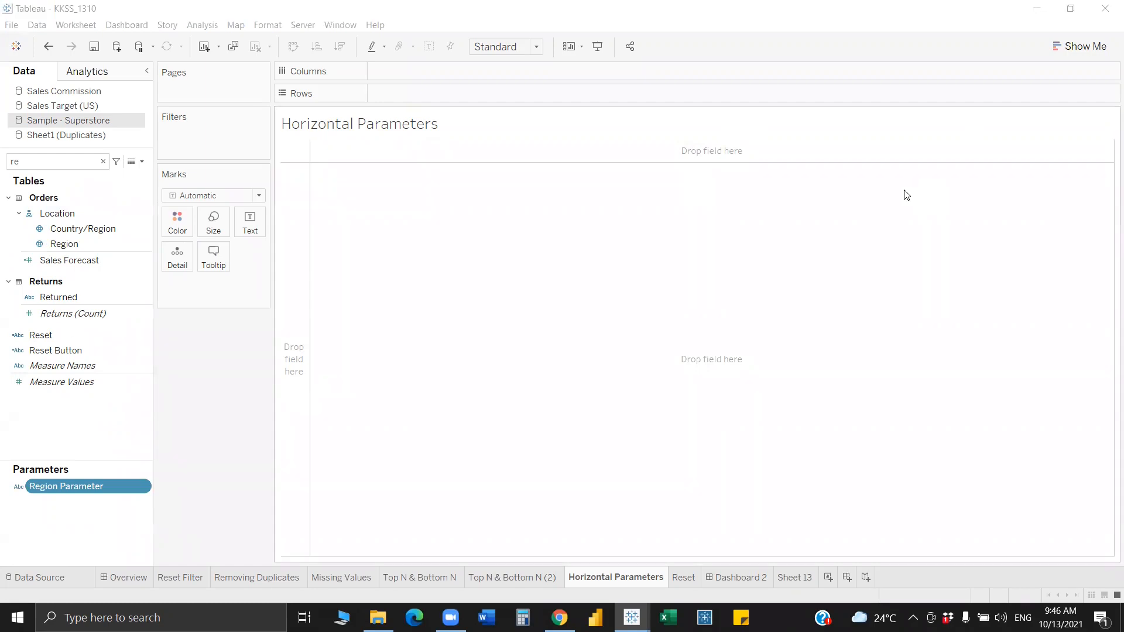
Start a calculated field named Radiobutton with the comparison [Region]=[Region Parameter]
left_click(141, 162)
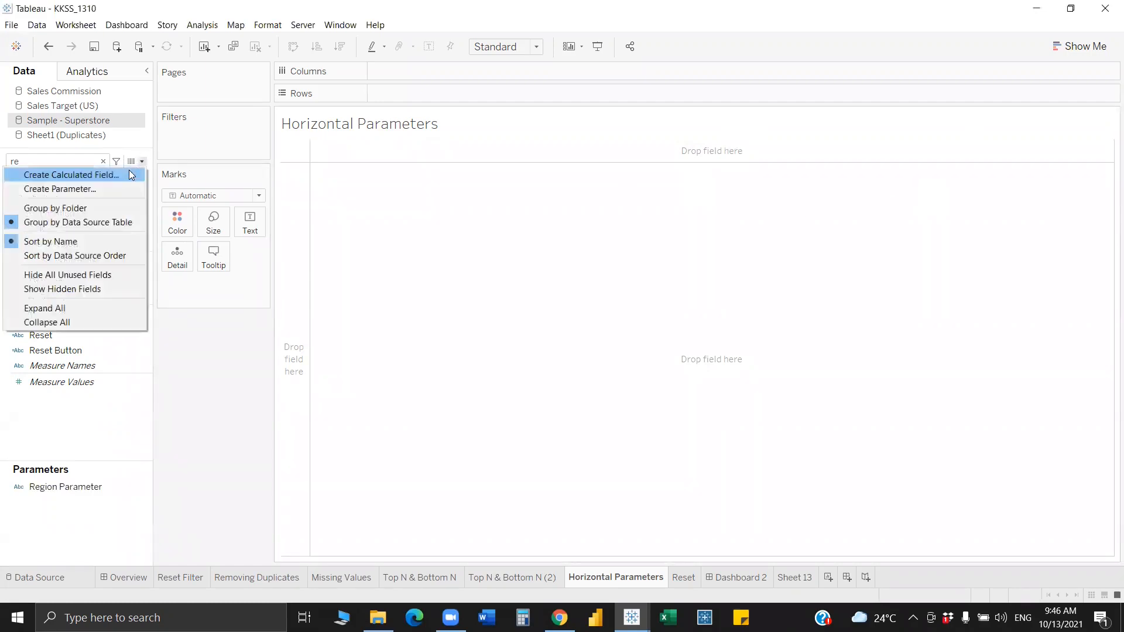
left_click(123, 175)
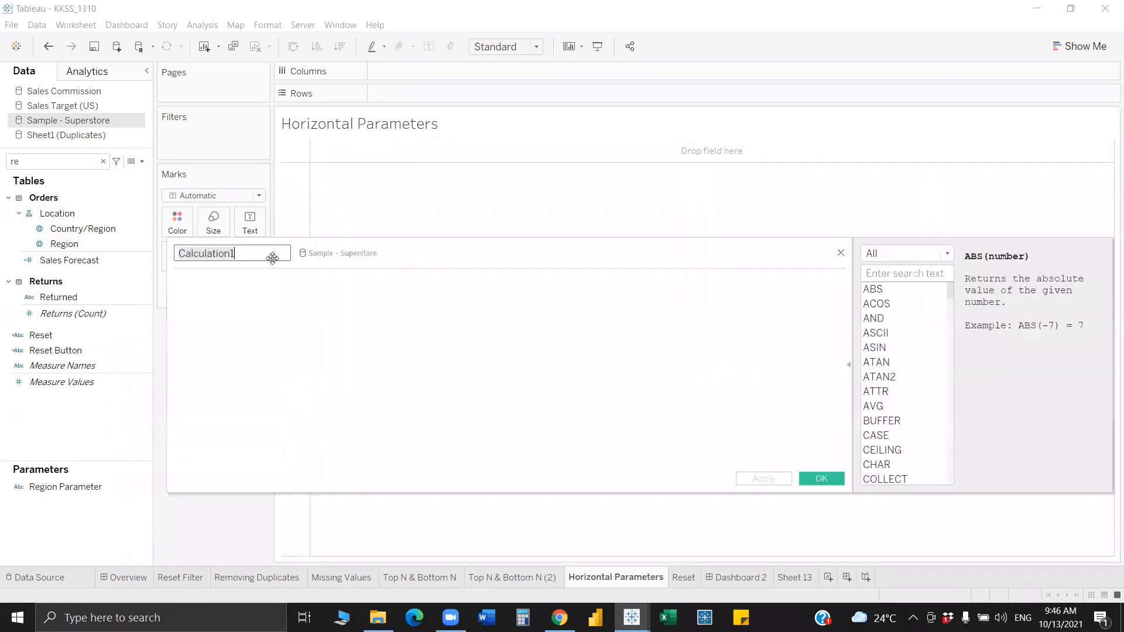
key("BackSpace")
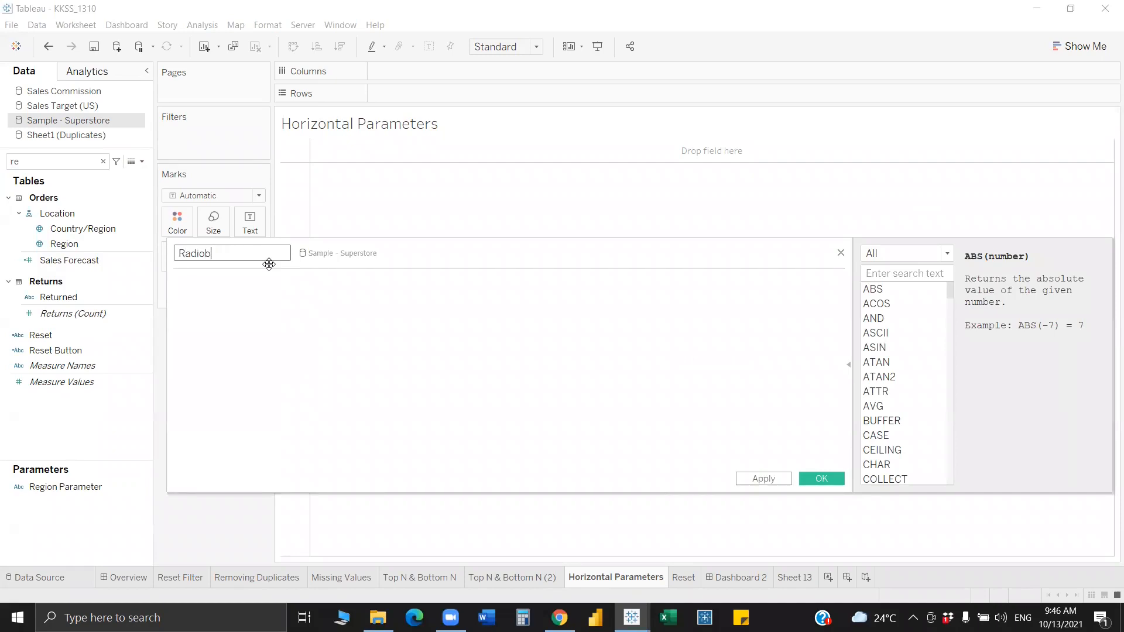
left_click(253, 289)
type("re")
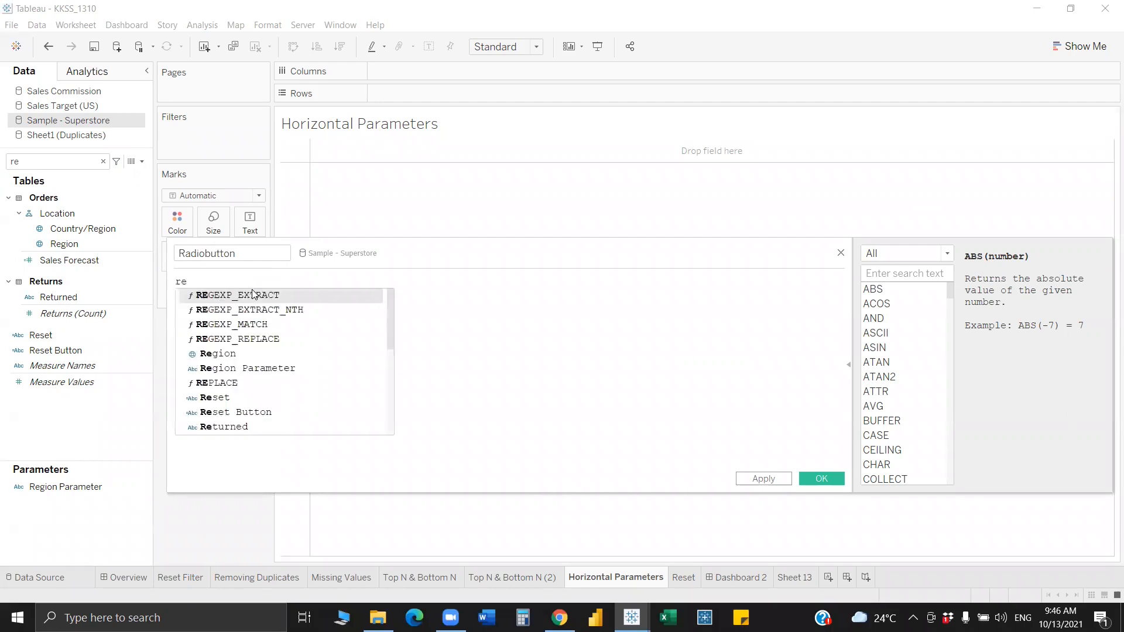
key("Down")
key("Down")
key("Down")
key("Down")
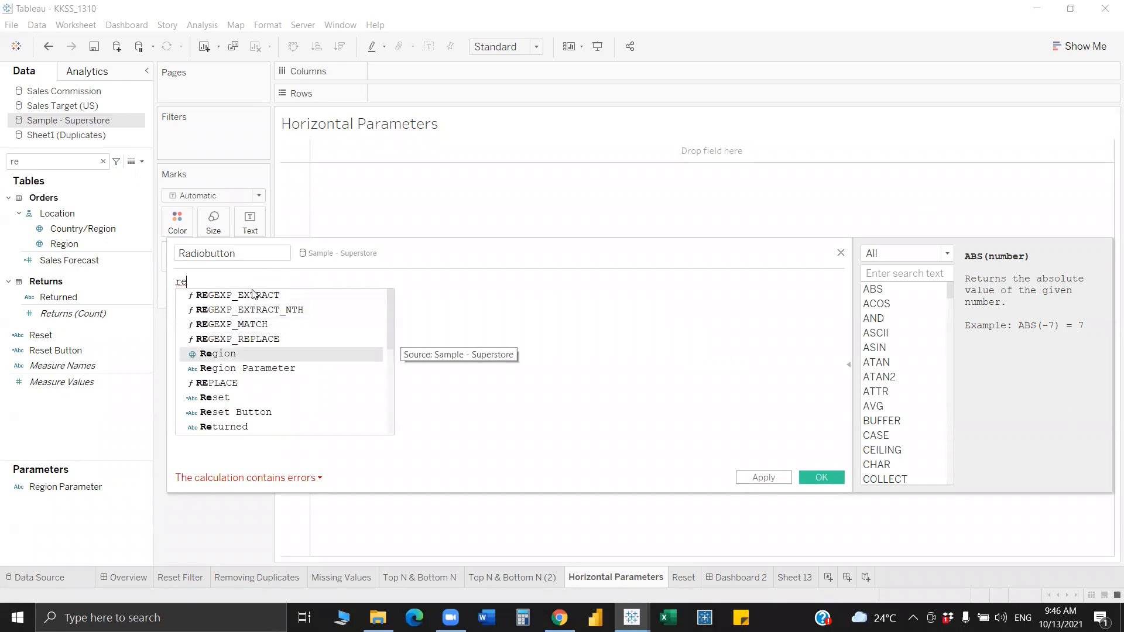
key("Return")
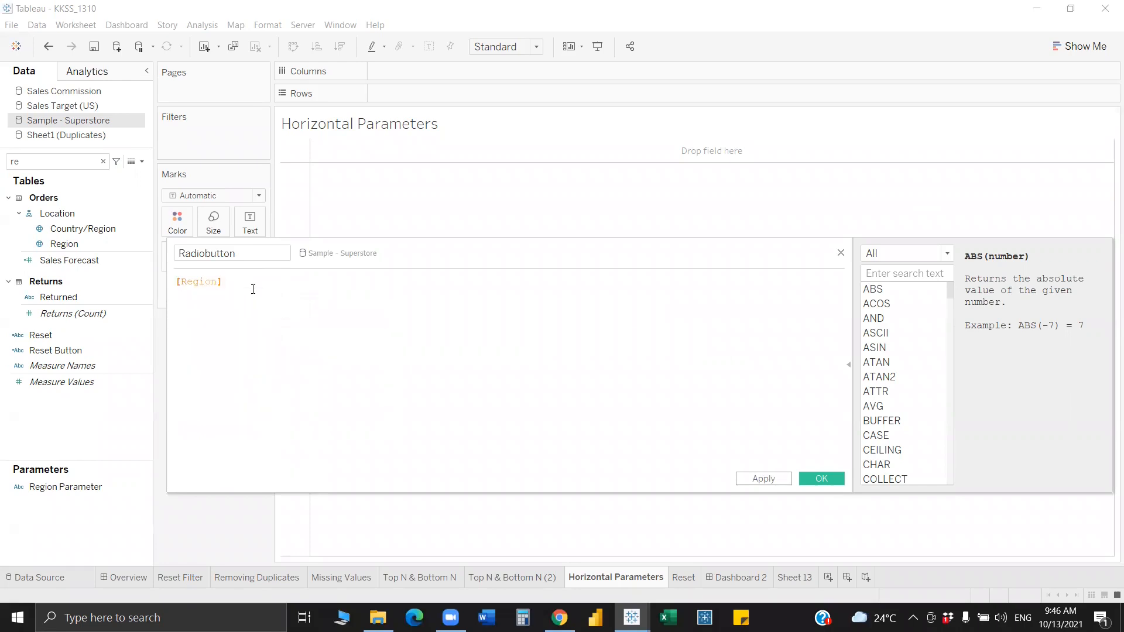
type("re")
key("Down")
key("Down")
key("Down")
key("Down")
key("Down")
key("Return")
Wrap the Radiobutton comparison in str(), append +[Region], and save the calculated field
type(")")
key("Left")
key("Left")
key("Left")
key("Left")
key("Home")
type("(")
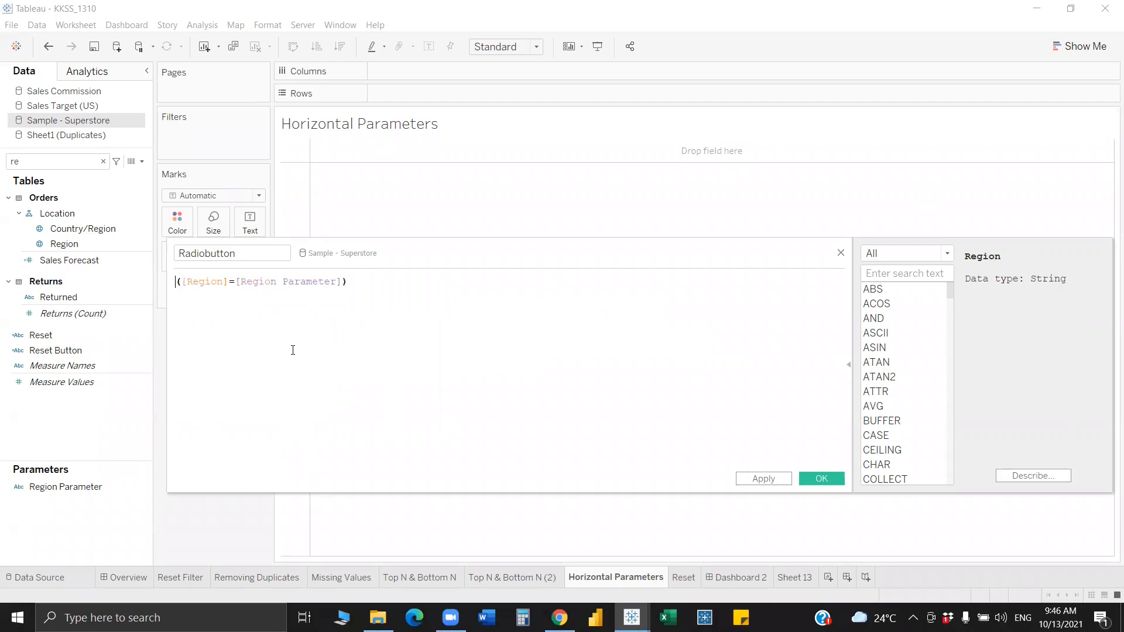
type("str")
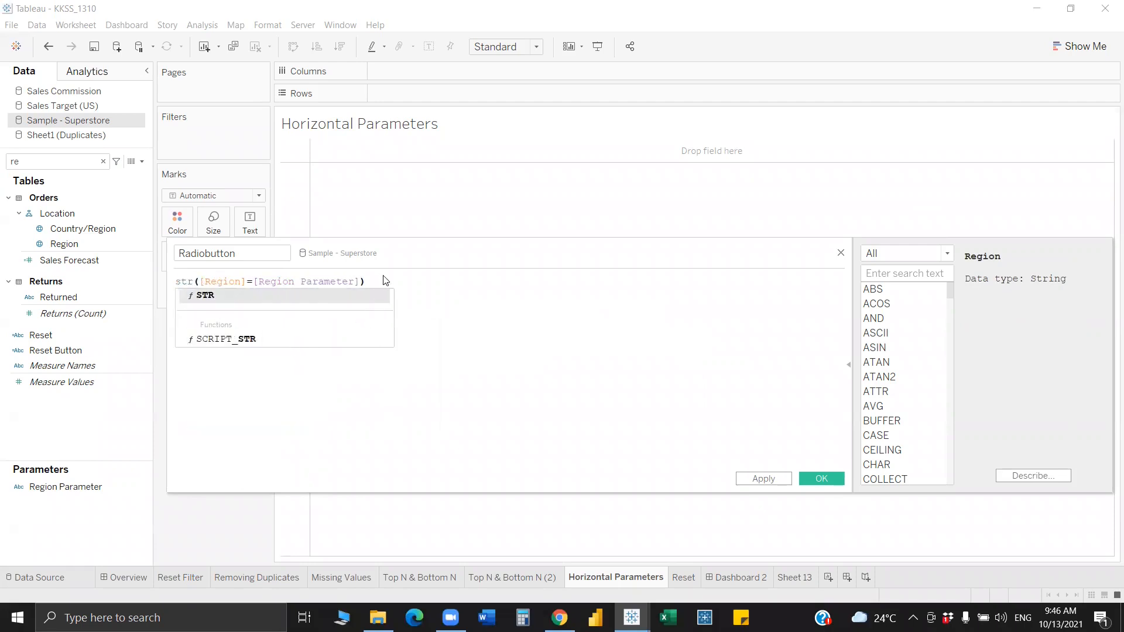
key("Escape")
type("+")
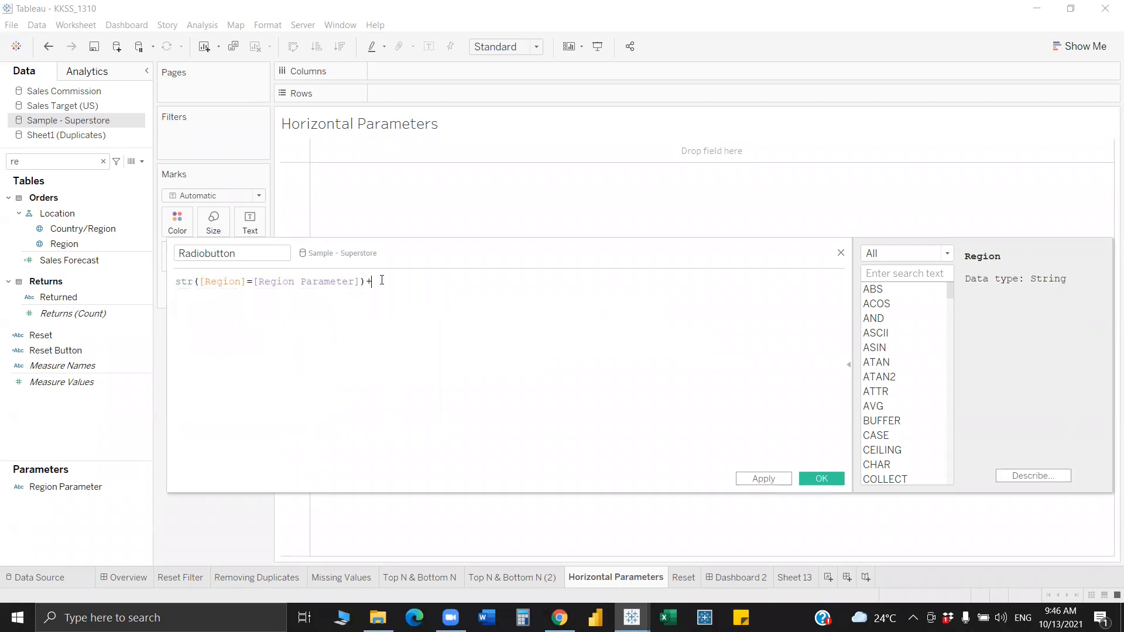
type("re")
left_click(443, 355)
left_click(834, 478)
Search the fields for ra and place Radiobutton on Rows
left_click(22, 159)
key("BackSpace")
type("ra")
left_click_drag(61, 213, 402, 99)
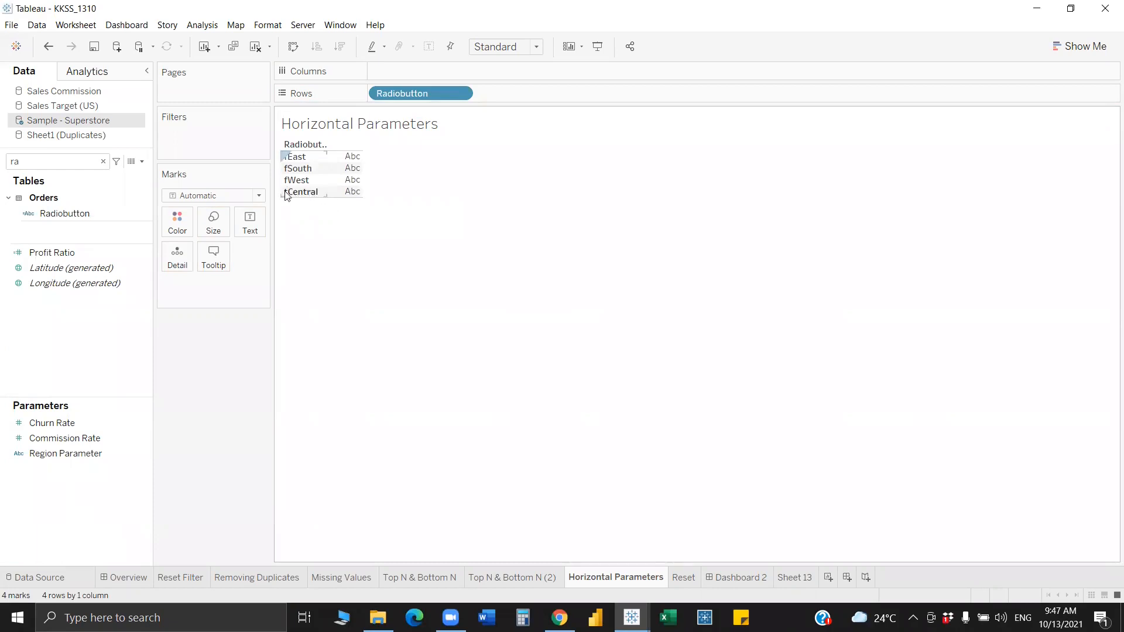
Show the Region Parameter control on the sheet and set its value to East
left_click(79, 453)
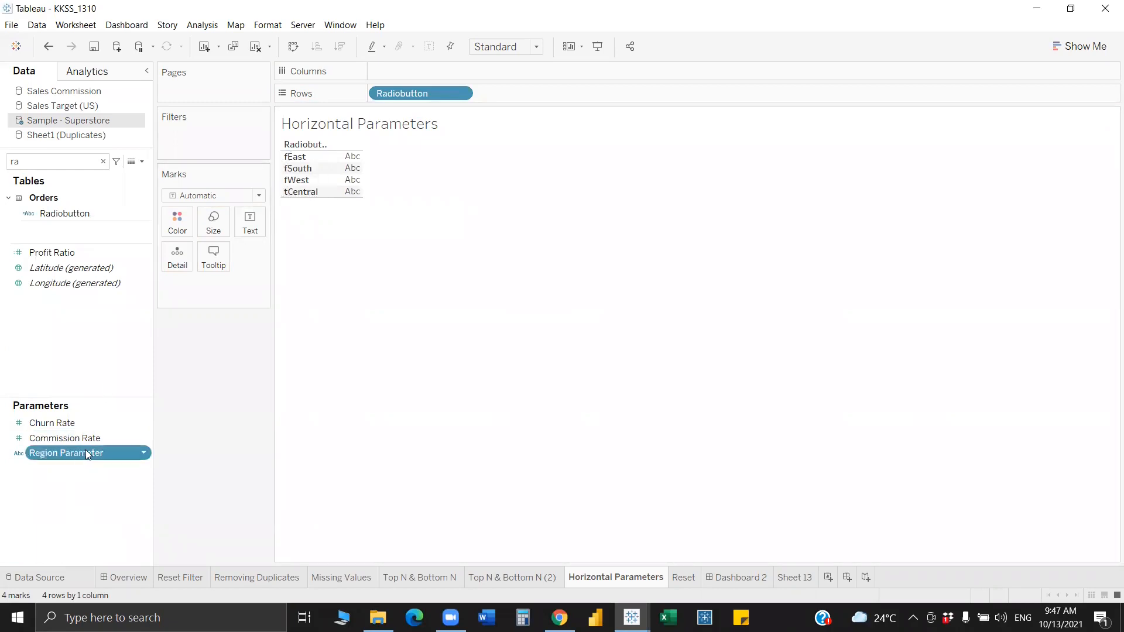
right_click(85, 450)
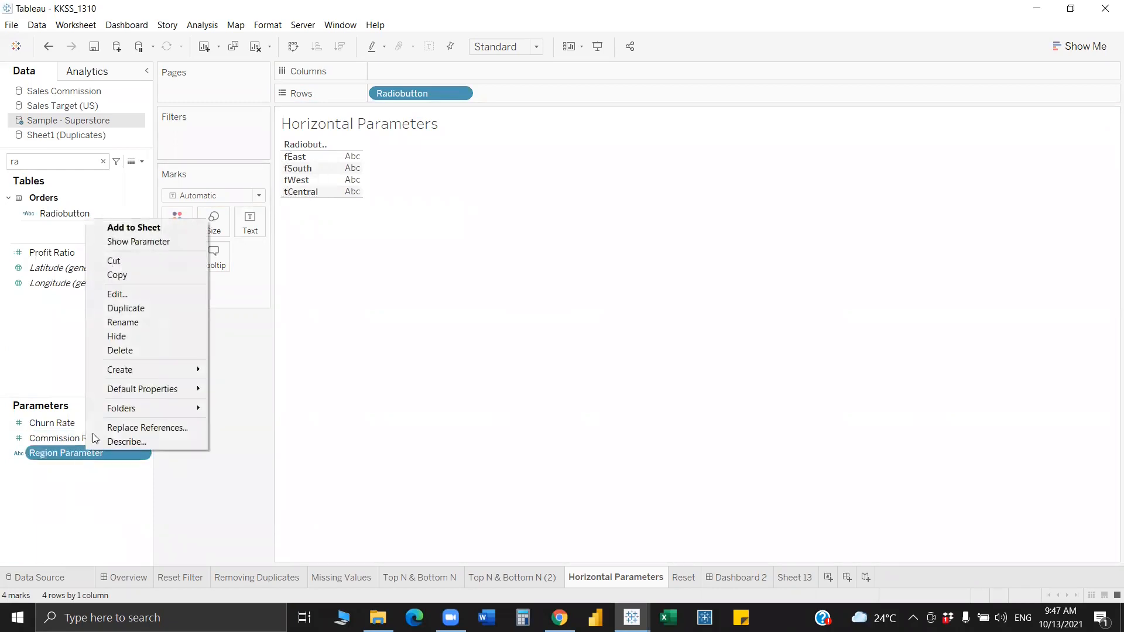
left_click(146, 241)
left_click(1025, 134)
left_click(1028, 159)
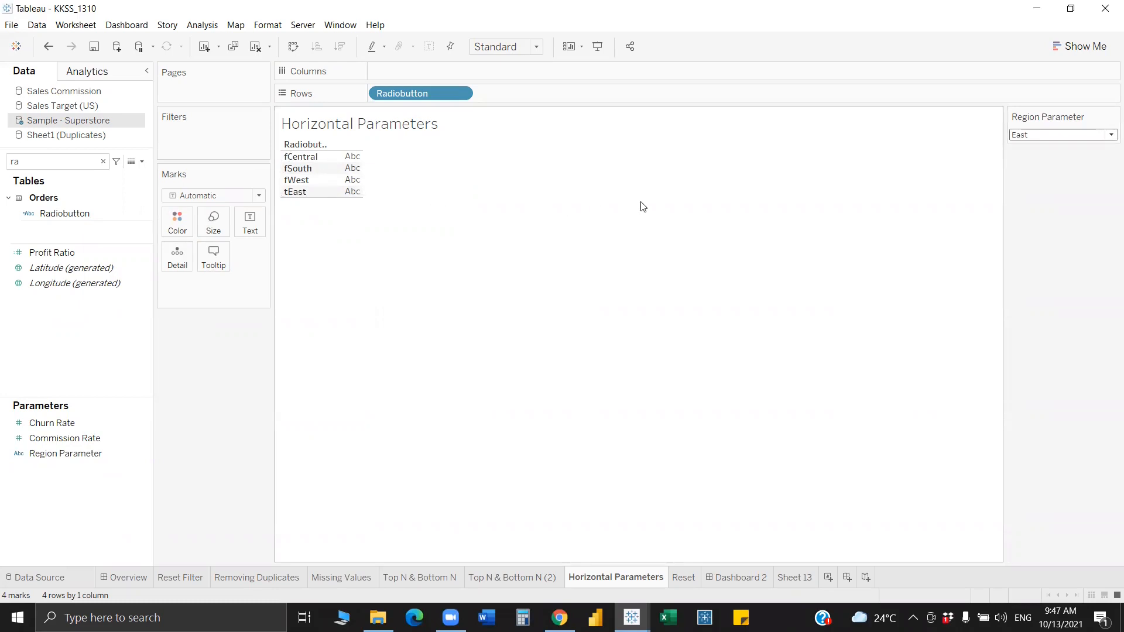
left_click(323, 168)
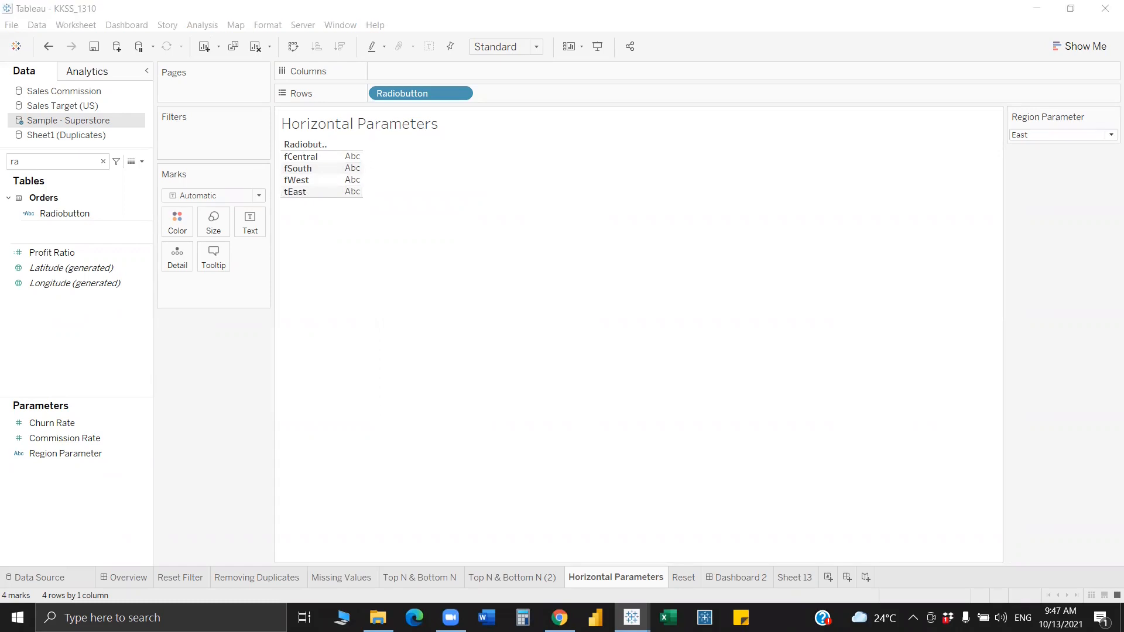
Display Radiobutton as shape marks instead of rows and fit the sheet to Entire View
left_click_drag(422, 93, 463, 94)
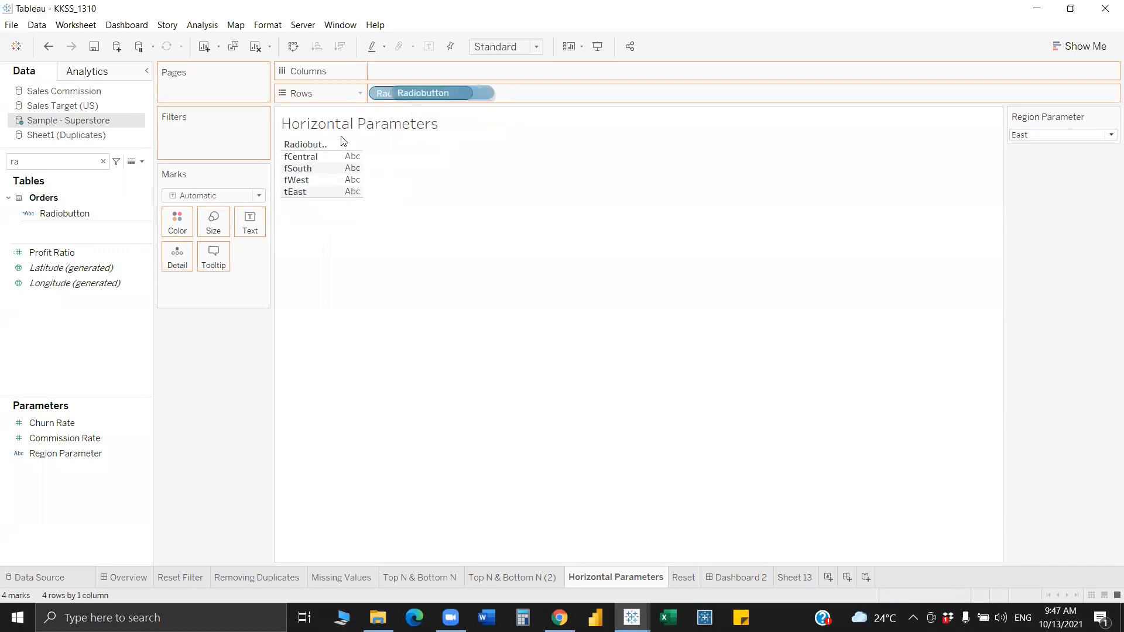
left_click(198, 196)
left_click(205, 302)
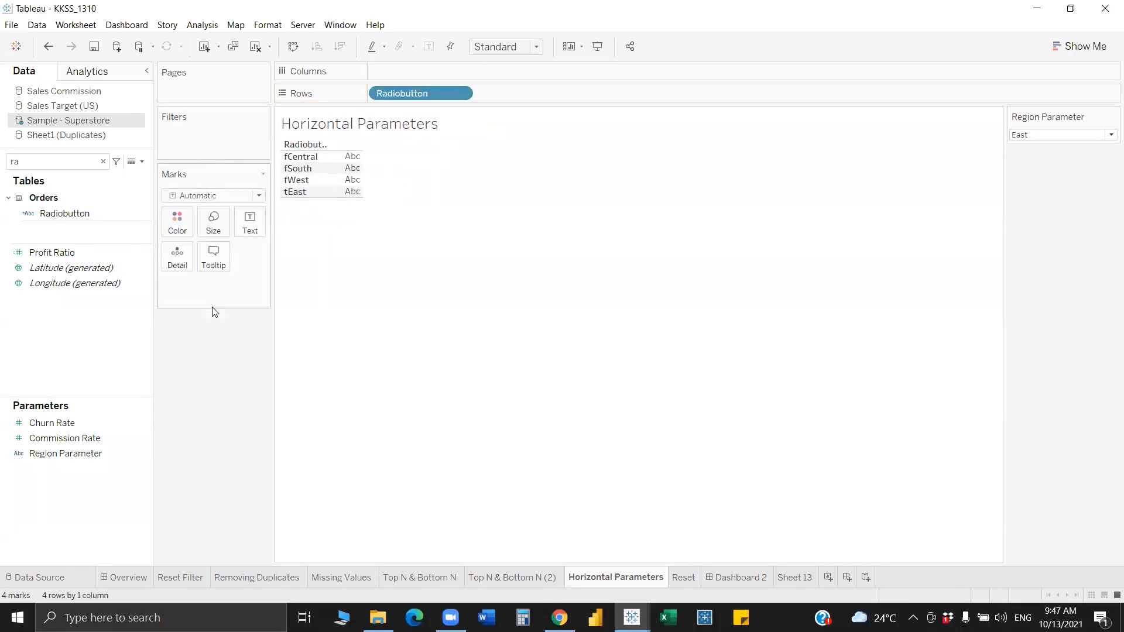
left_click_drag(445, 93, 252, 256)
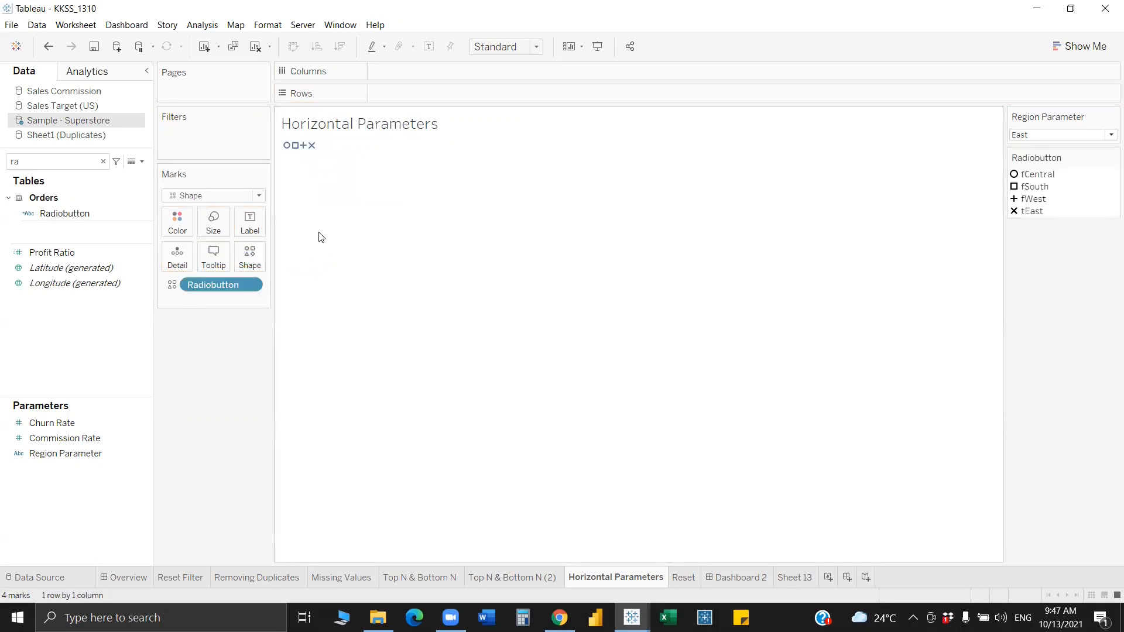
left_click(511, 49)
left_click(498, 103)
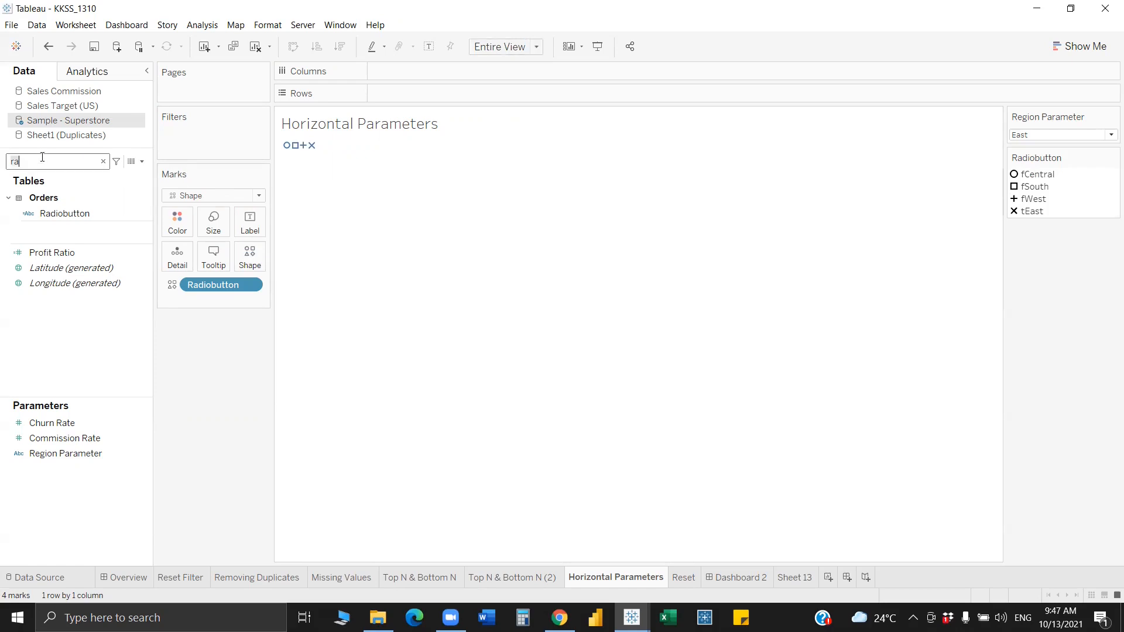
Place the Region field on Columns and hide its header
key("BackSpace")
type("e")
mouse_move(71, 244)
left_mouse_down()
mouse_move(371, 131)
mouse_move(416, 62)
mouse_move(426, 77)
left_mouse_up()
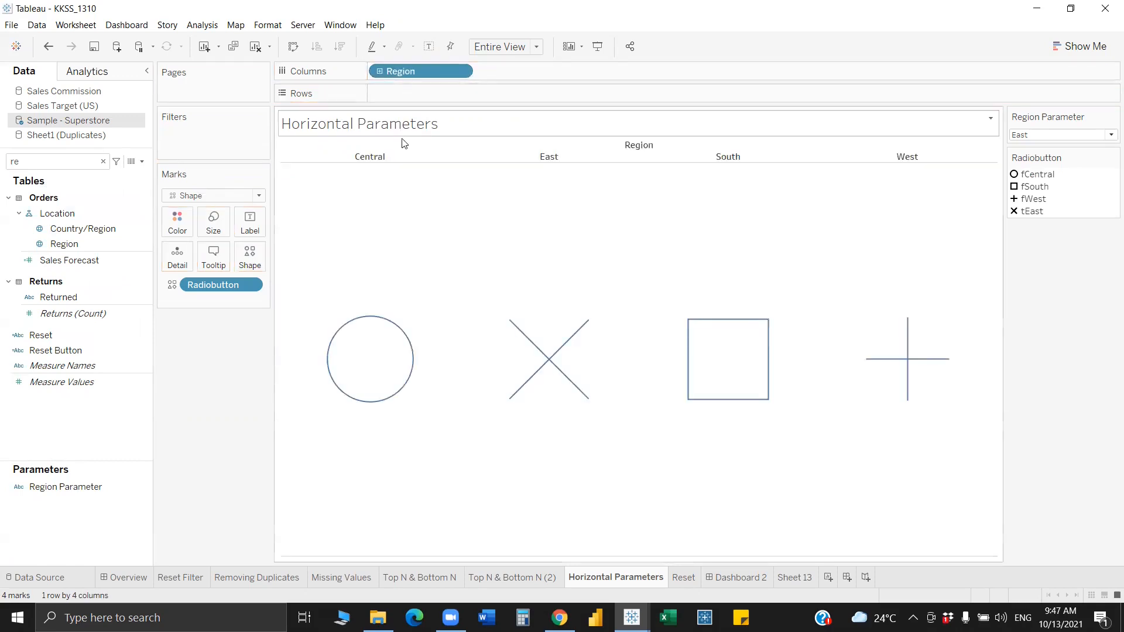
right_click(375, 156)
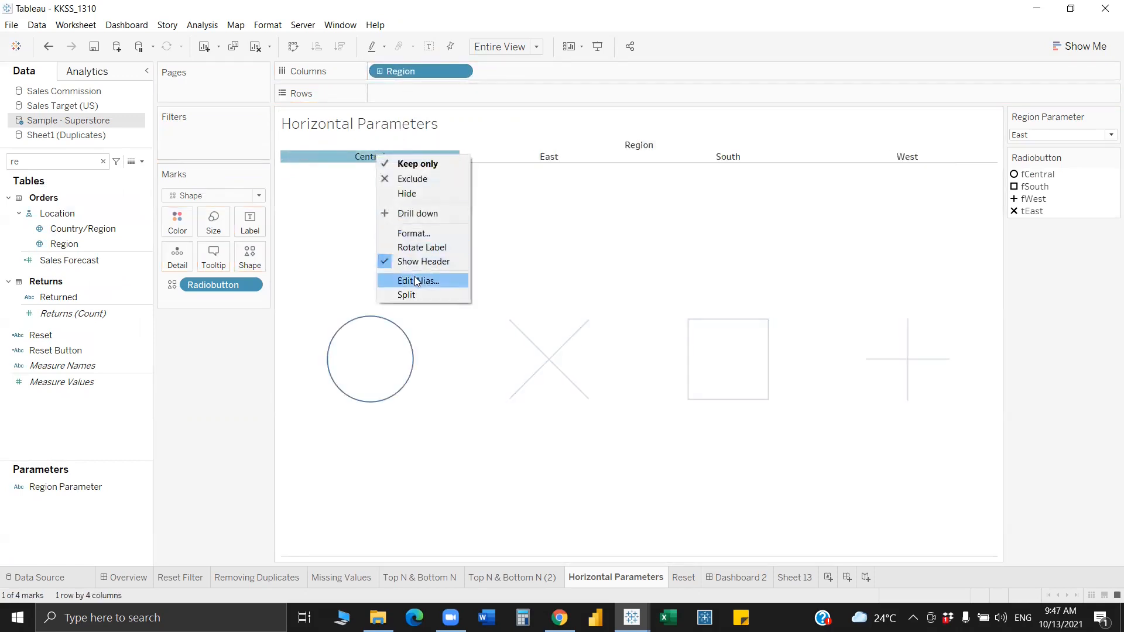
left_click(426, 261)
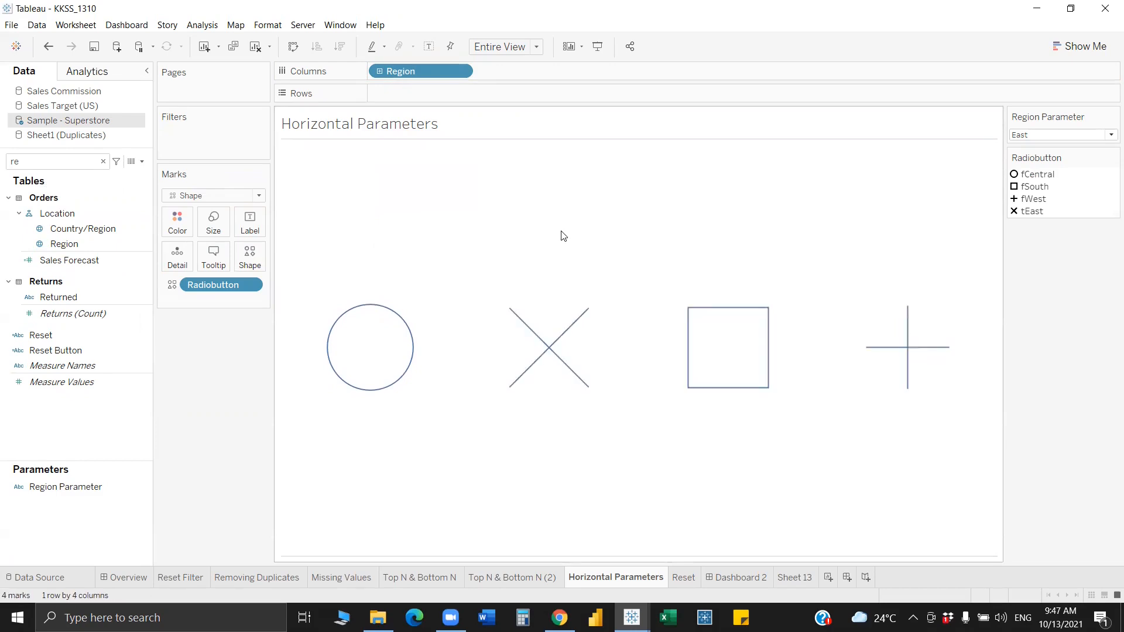
Assign the filled circle from the Filled shape palette to the tEast value of Radiobutton
left_click(250, 258)
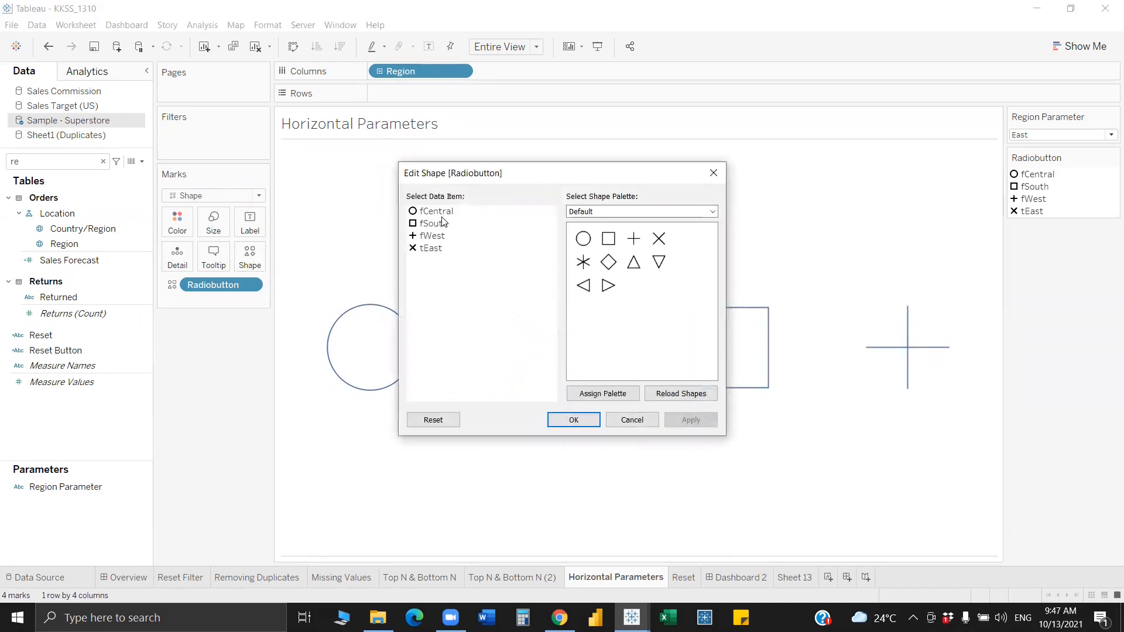
left_click(434, 249)
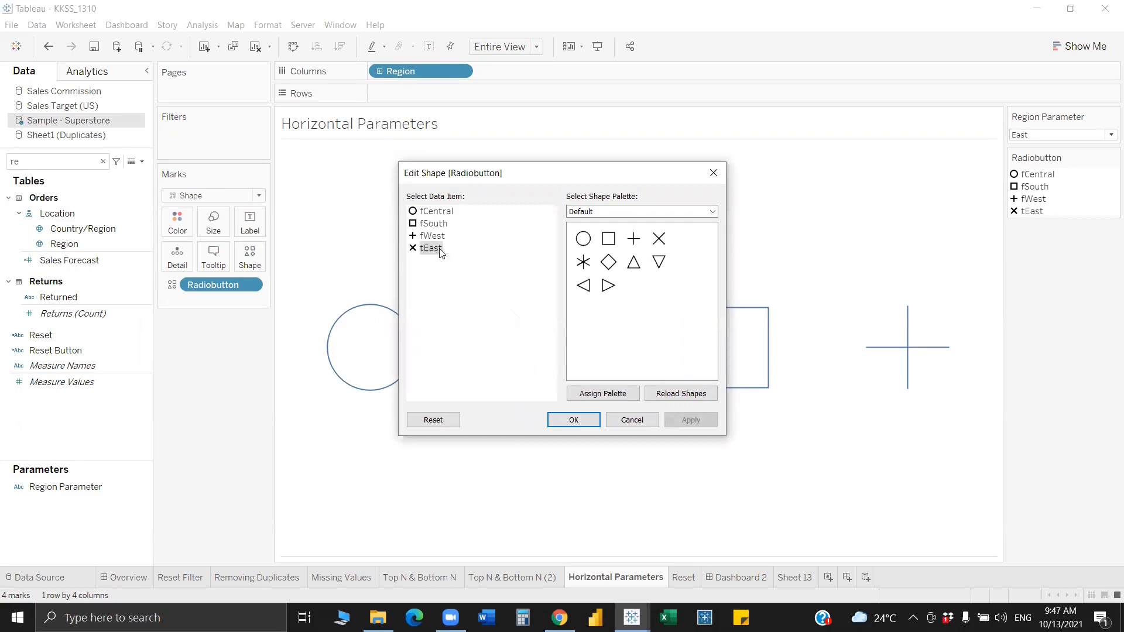
left_click(638, 212)
left_click(591, 225)
left_click(583, 245)
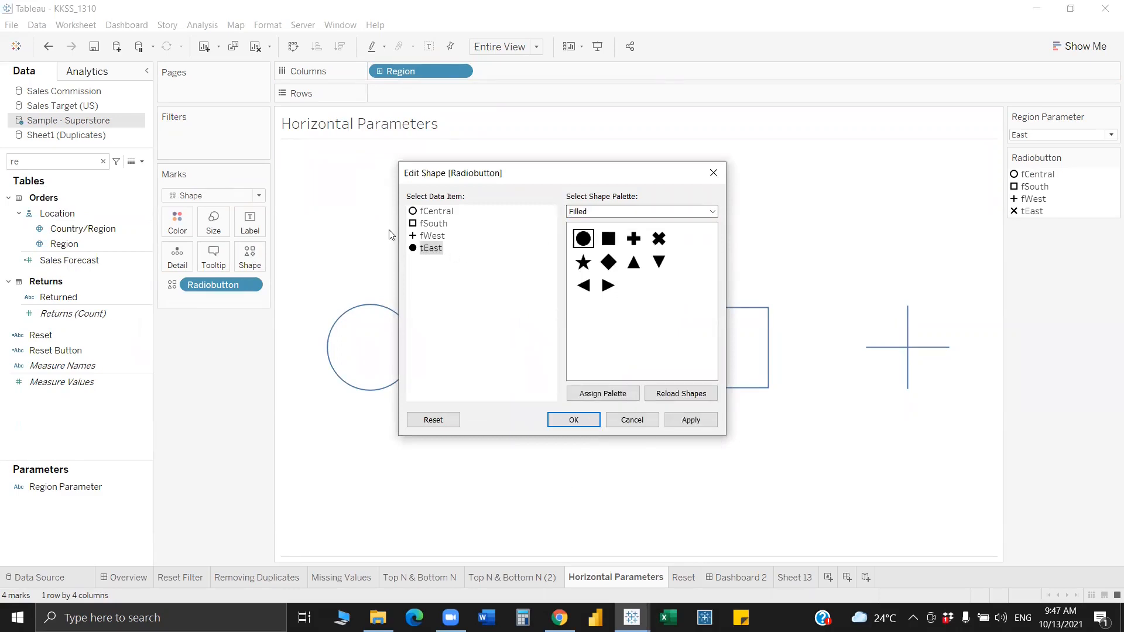
Assign the open circle from the Default palette to fCentral, fSouth and fWest and apply the shapes
left_click(427, 235)
left_click(430, 212, "shift")
left_click(604, 211)
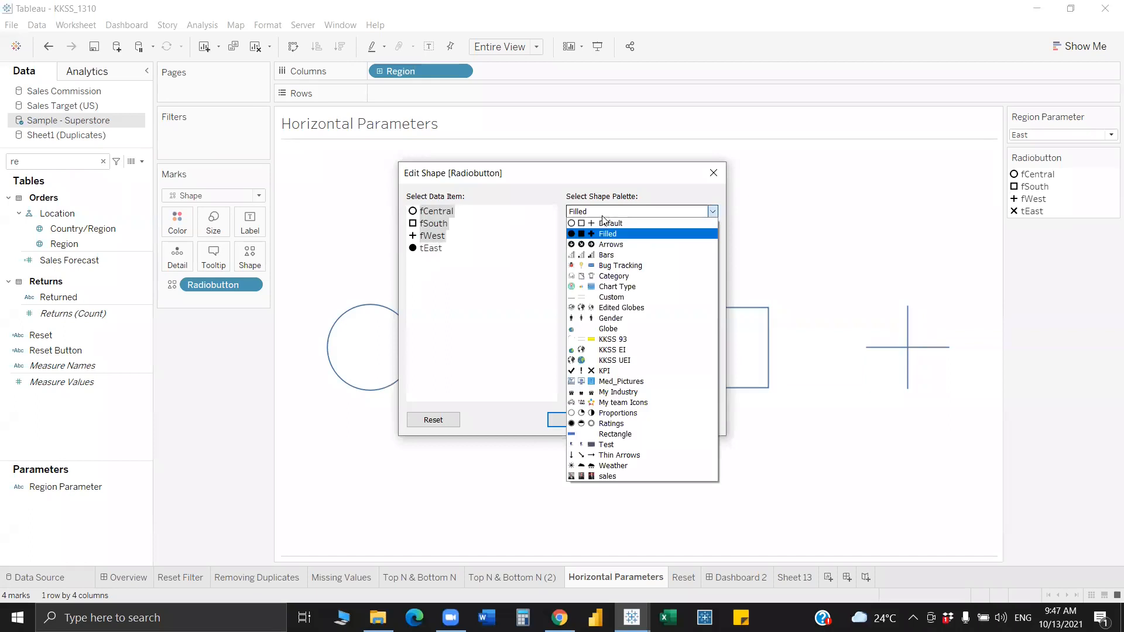
left_click(601, 228)
left_click(583, 238)
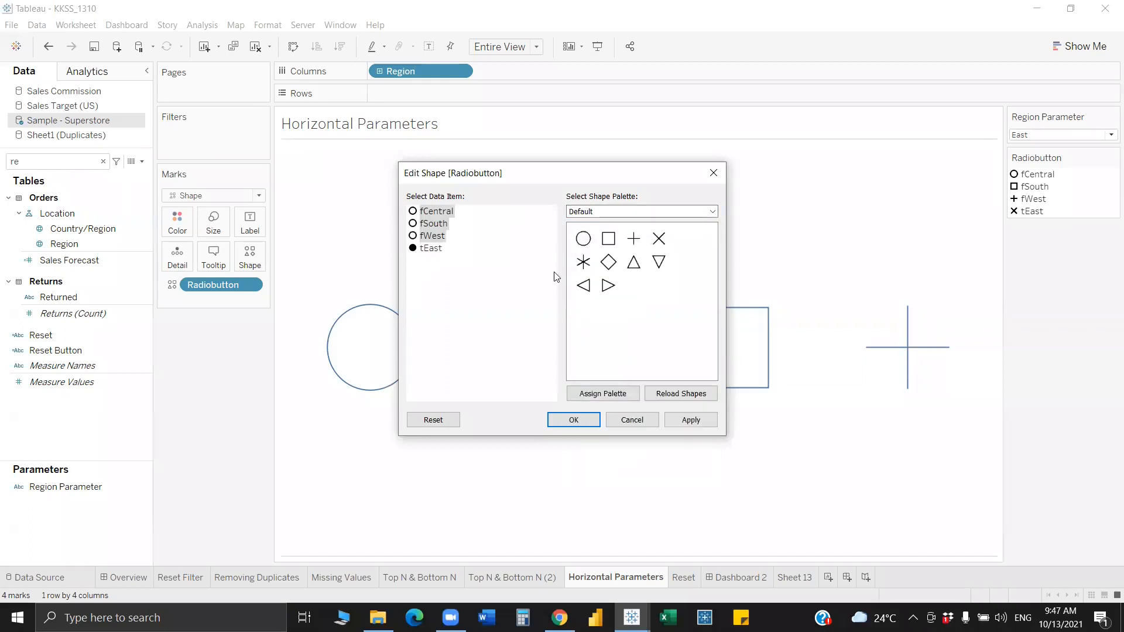
left_click(692, 420)
left_click(574, 421)
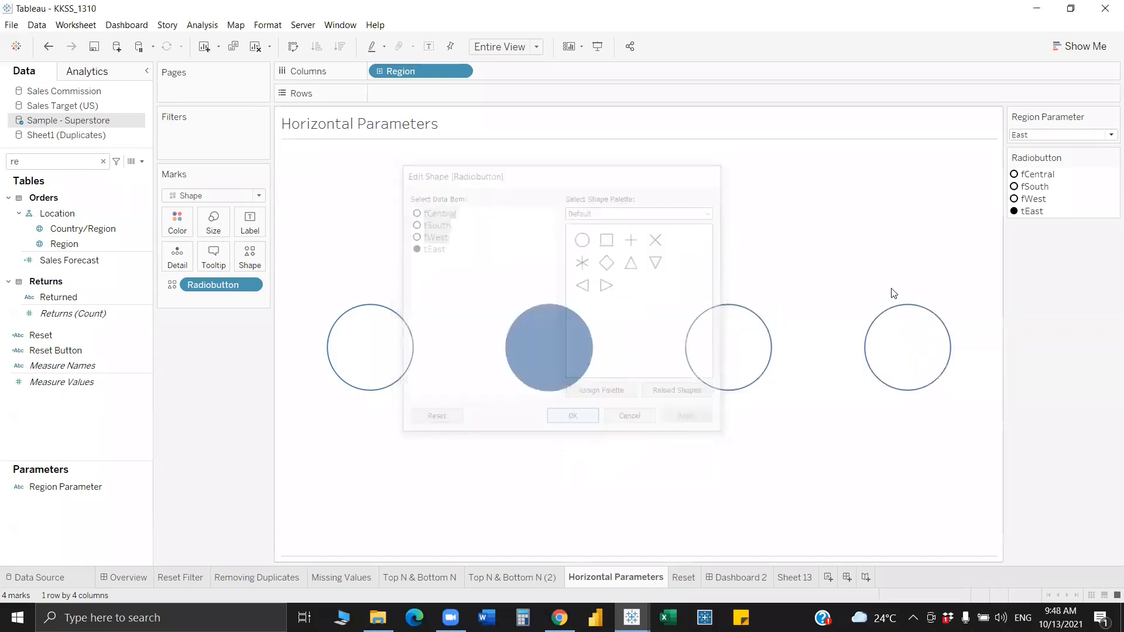
Set the Region Parameter to Central and assign the Filled palette's circle to tCentral
left_click(1048, 136)
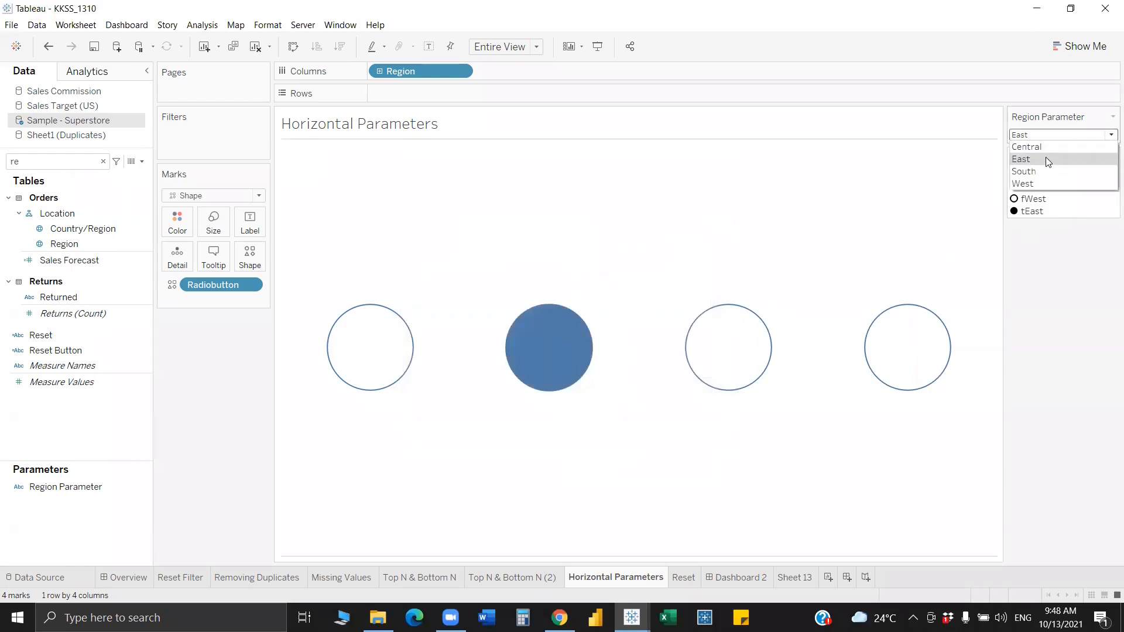
left_click(1045, 146)
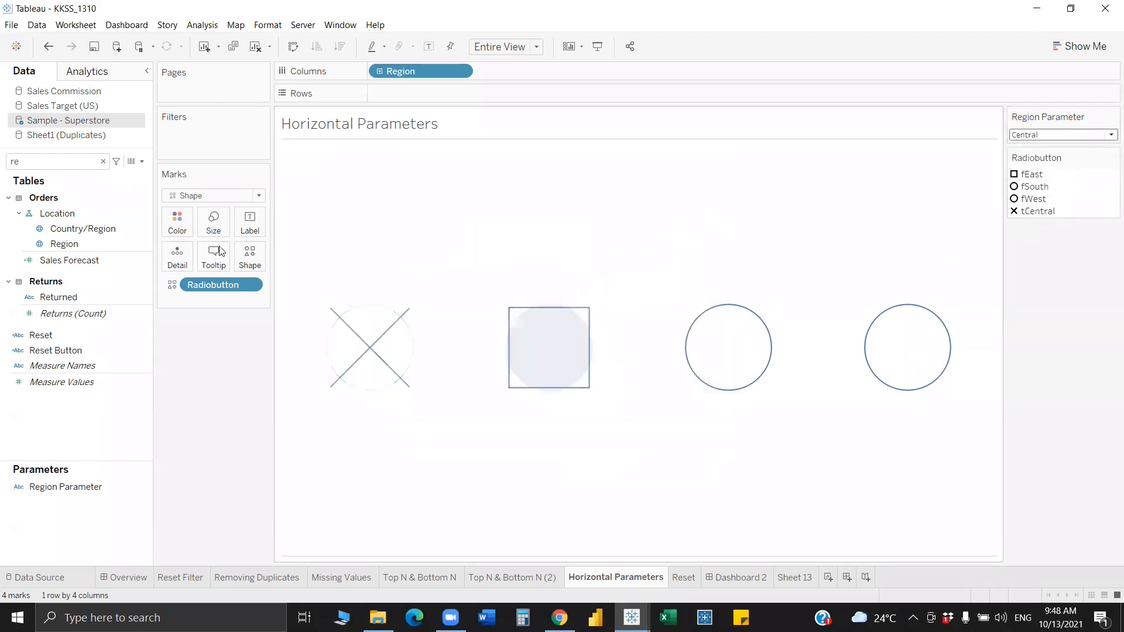
left_click(256, 263)
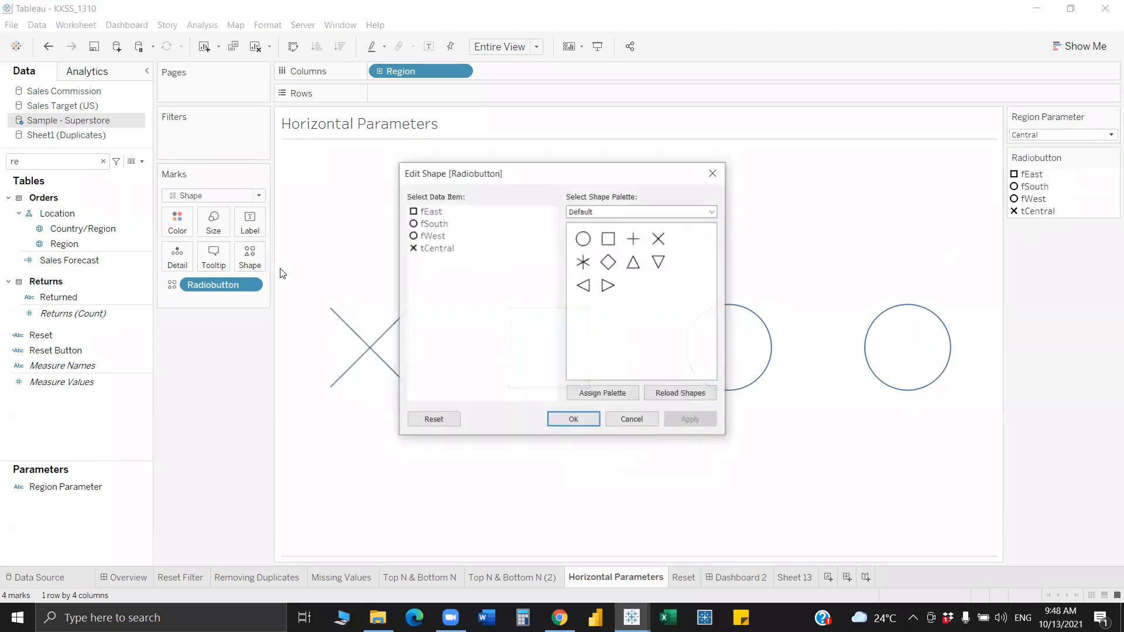
left_click(440, 251)
left_click(602, 211)
left_click(593, 233)
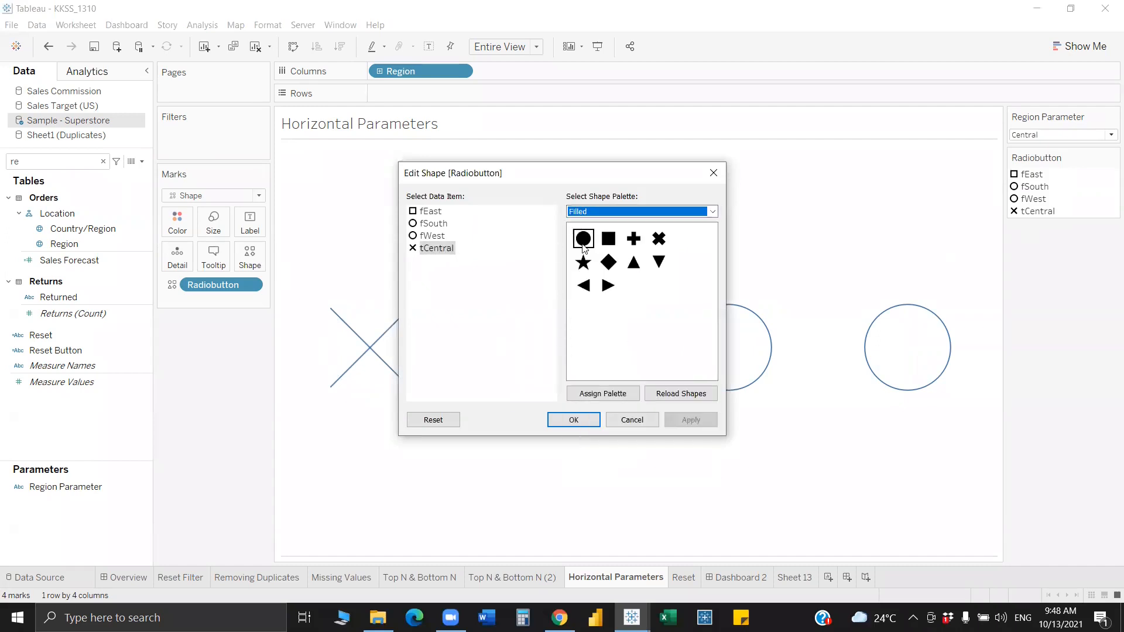
left_click(583, 238)
Assign the Default palette's open circle to fEast, fSouth and fWest and apply the shapes
left_click(434, 211, "shift")
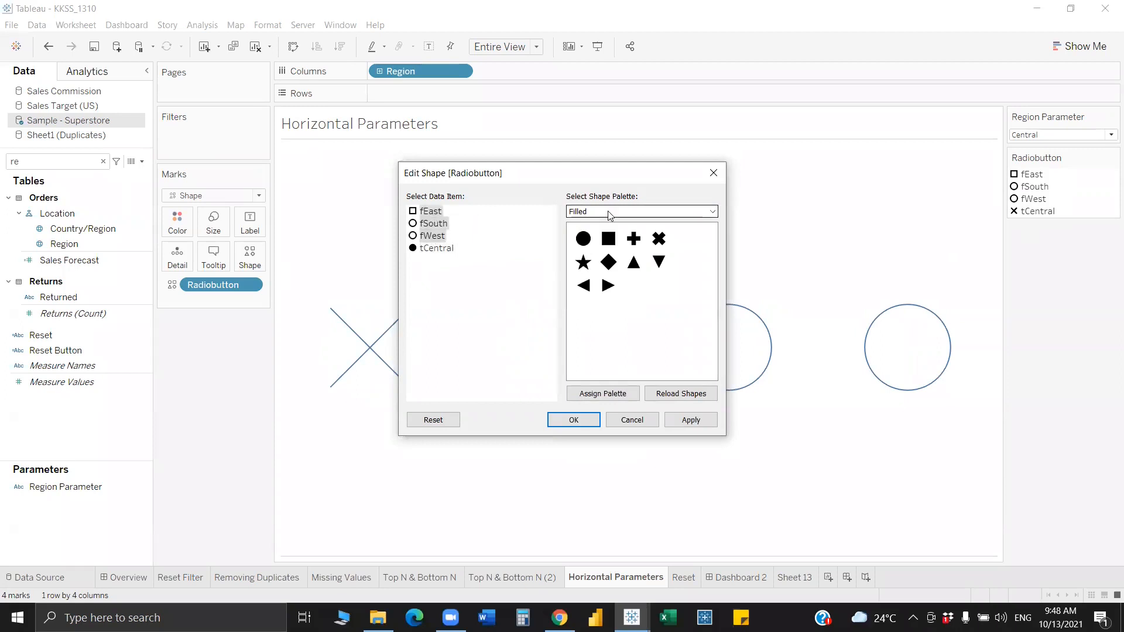
left_click(607, 210)
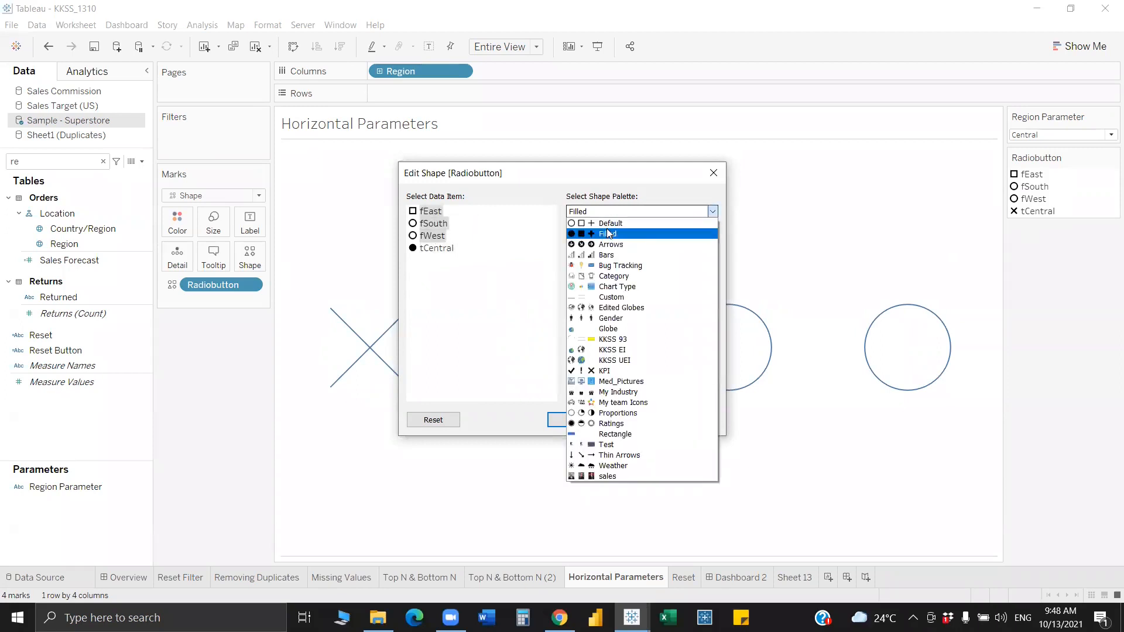
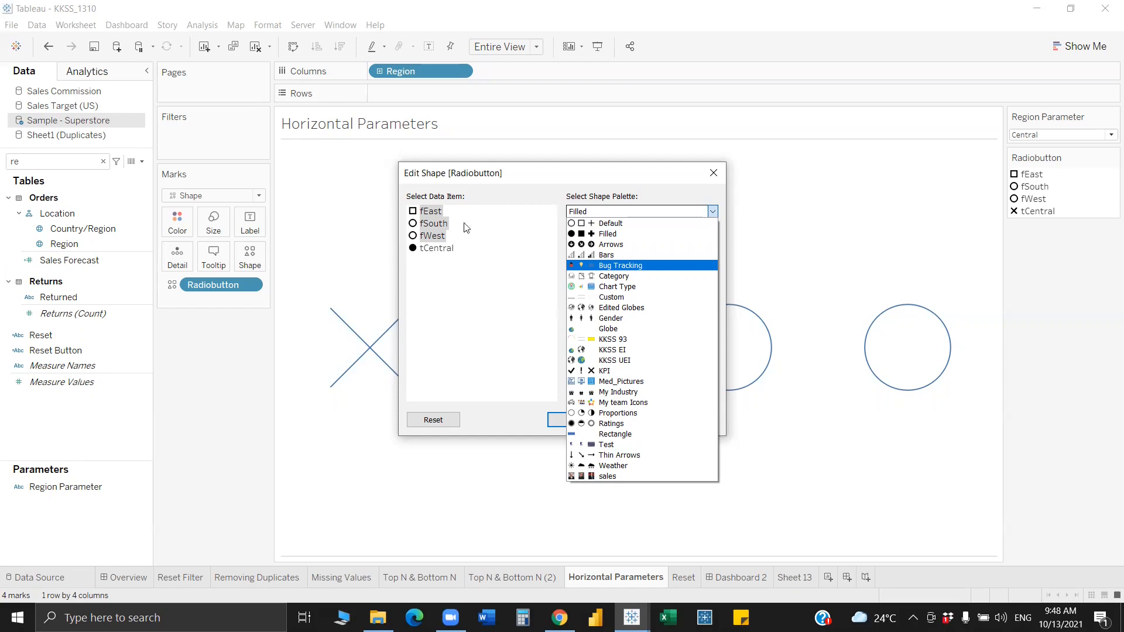
left_click(609, 223)
left_click(584, 238)
left_click(690, 420)
left_click(574, 420)
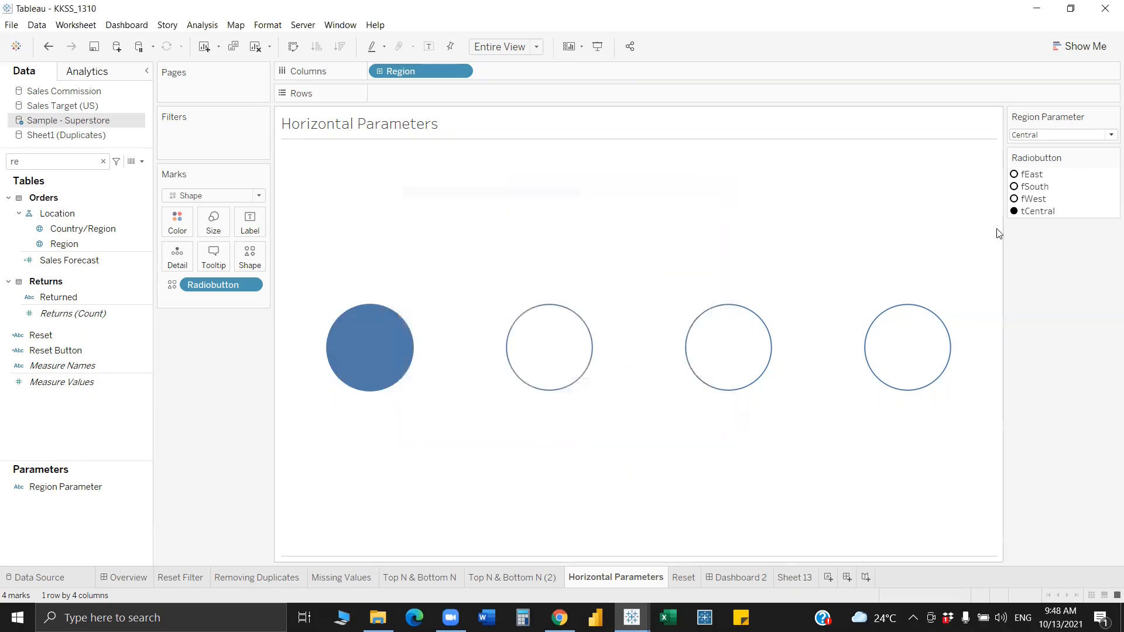
Set the Region Parameter to South and assign the Filled palette's circle to tSouth
left_click(1035, 139)
left_click(1033, 142)
left_click(1040, 140)
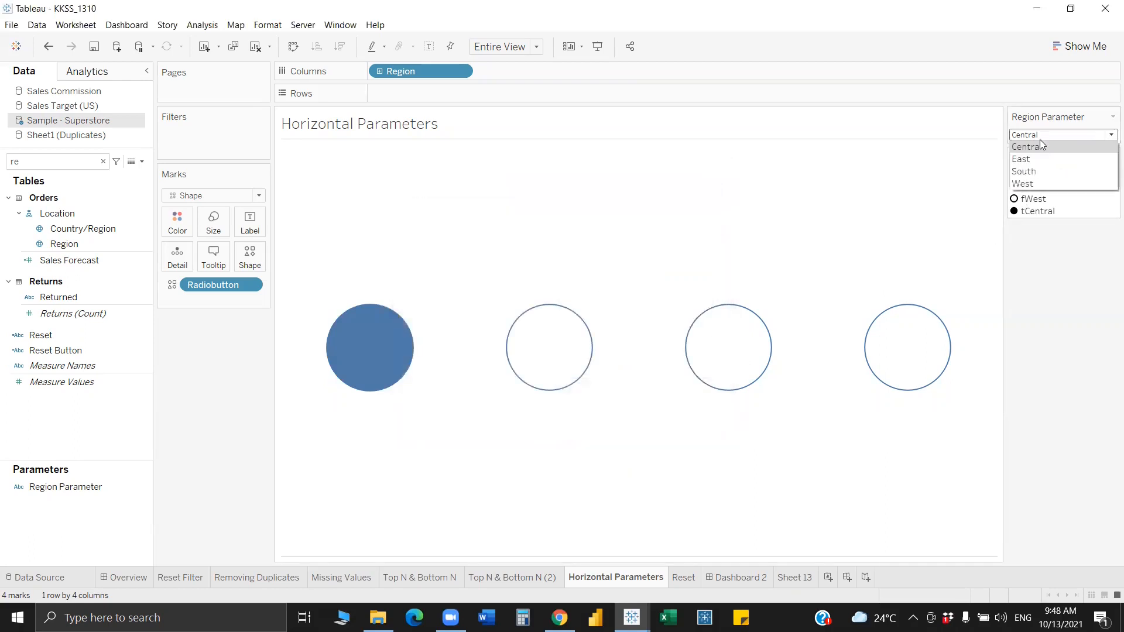
left_click(1043, 171)
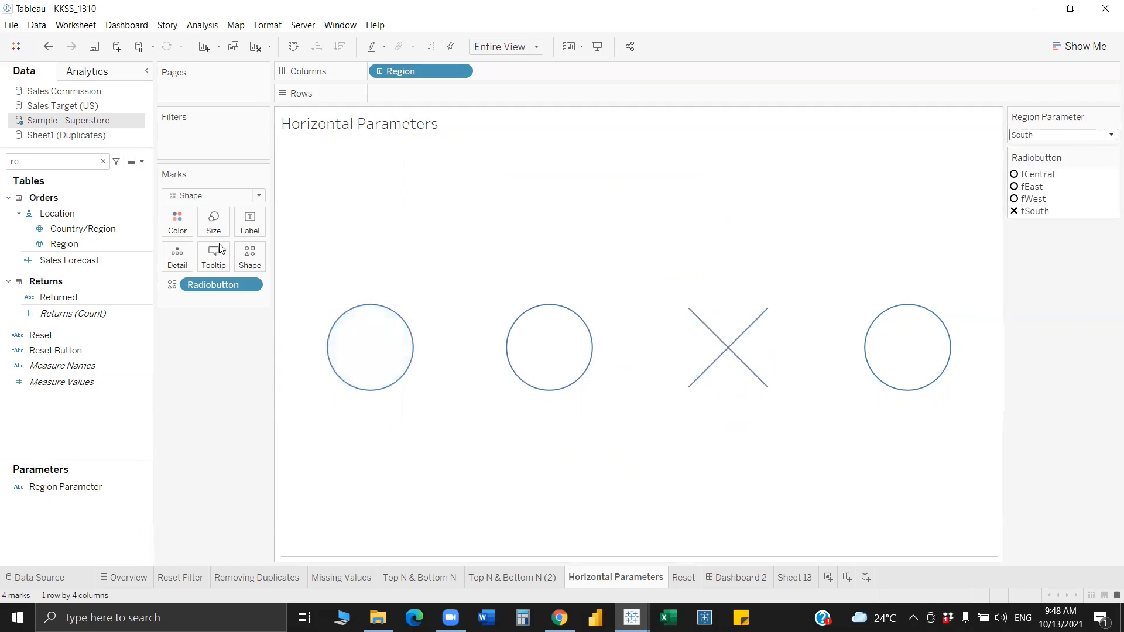
left_click(250, 258)
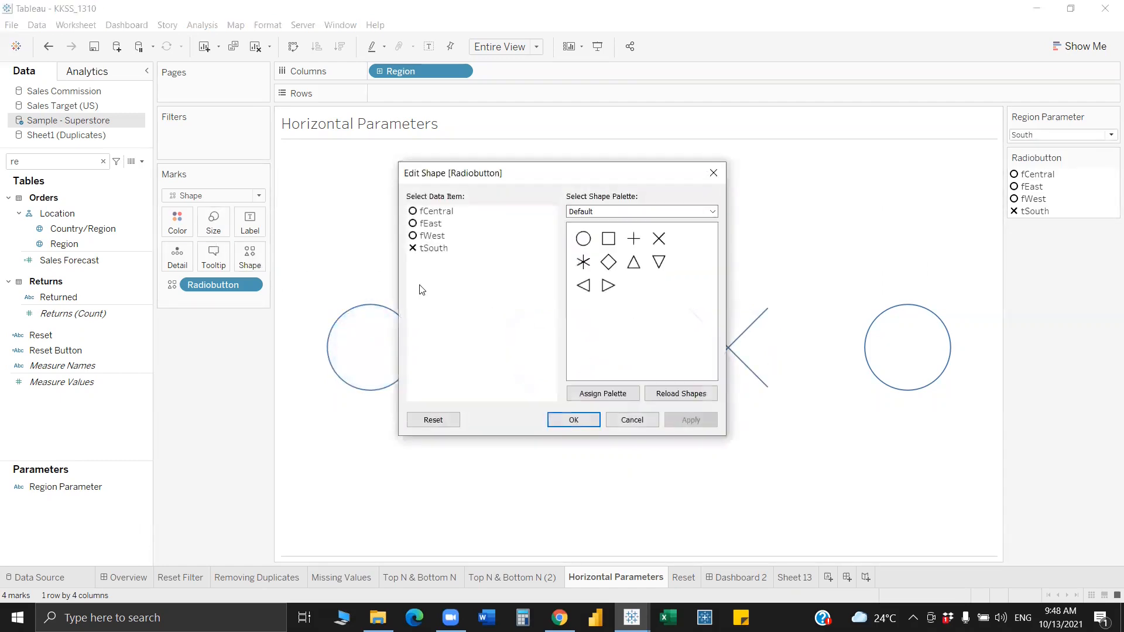
left_click(440, 251)
left_click(602, 212)
left_click(609, 233)
left_click(584, 238)
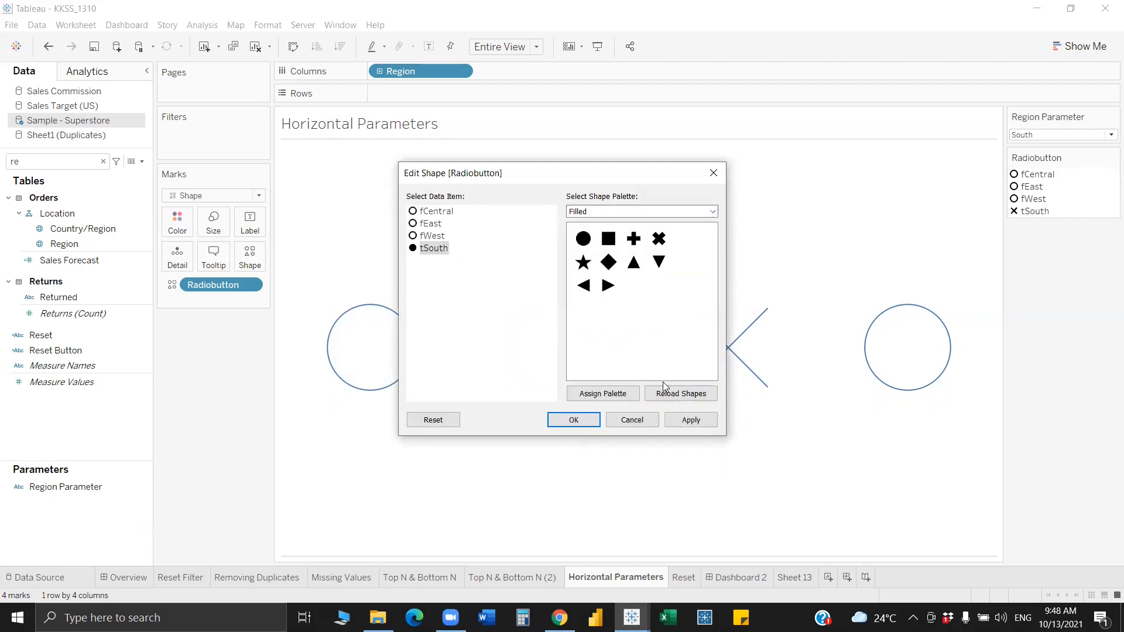
left_click(688, 421)
left_click(575, 421)
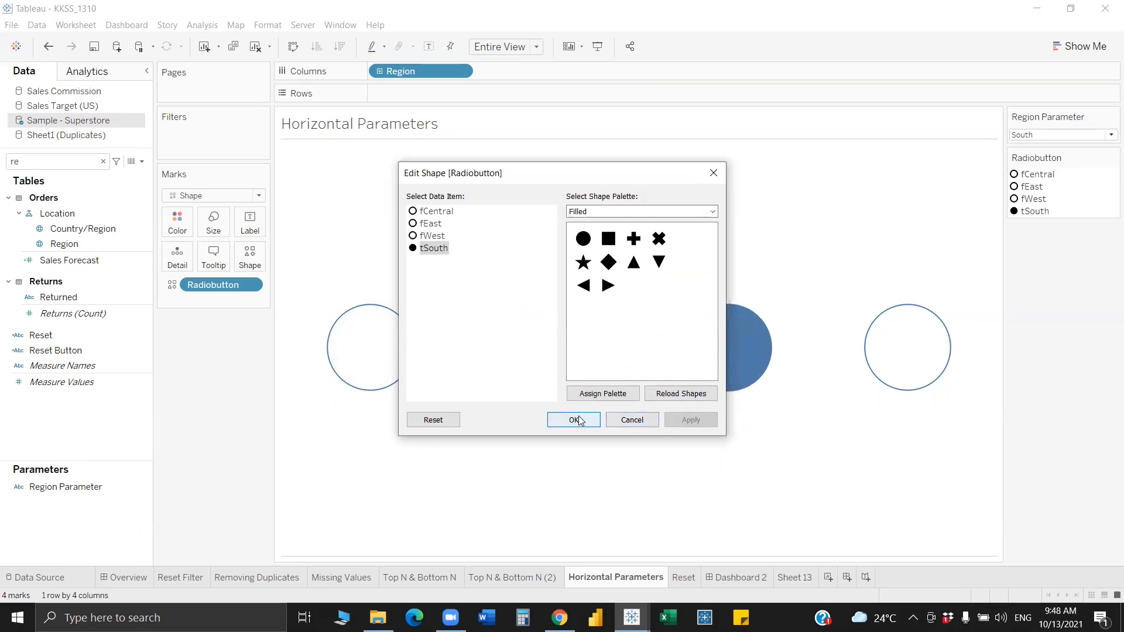
Check the radio-button shapes by switching the Region Parameter to Central, East and South
left_click(1068, 136)
left_click(1059, 151)
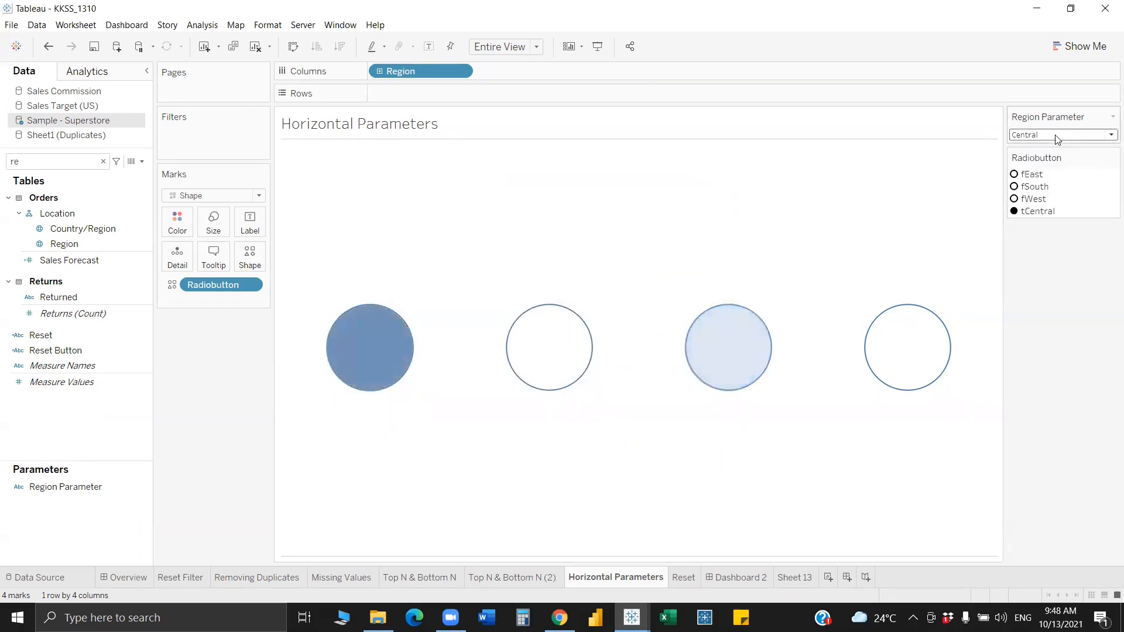
left_click(1054, 135)
left_click(1048, 157)
left_click(1048, 138)
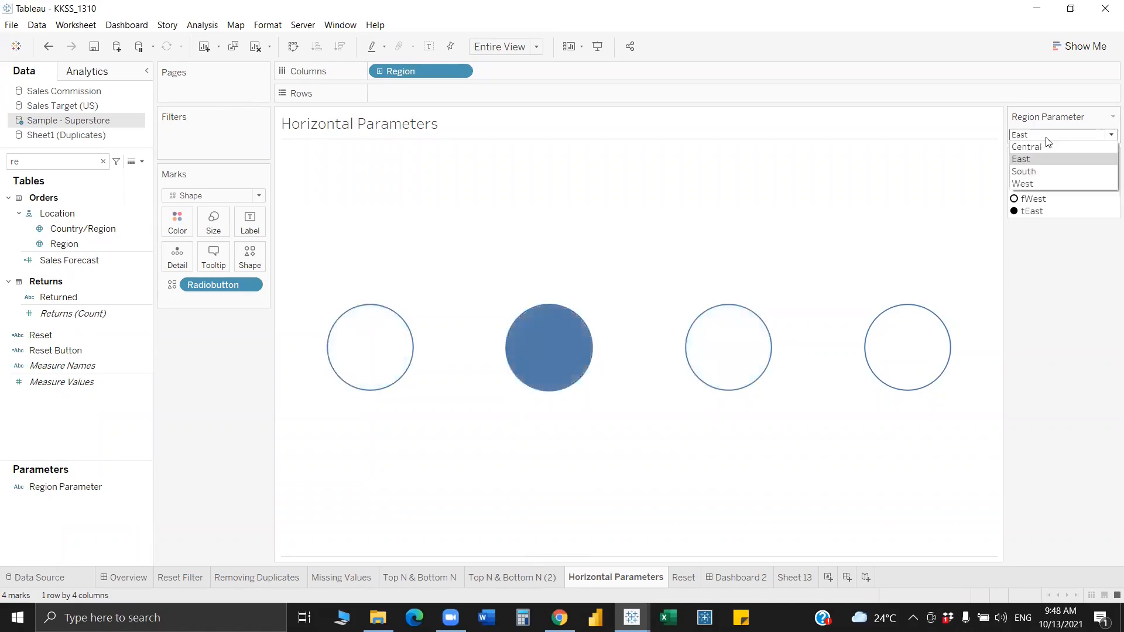
left_click(1046, 172)
Set the Region Parameter to West and assign the Filled palette's circle to tWest
left_click(1045, 136)
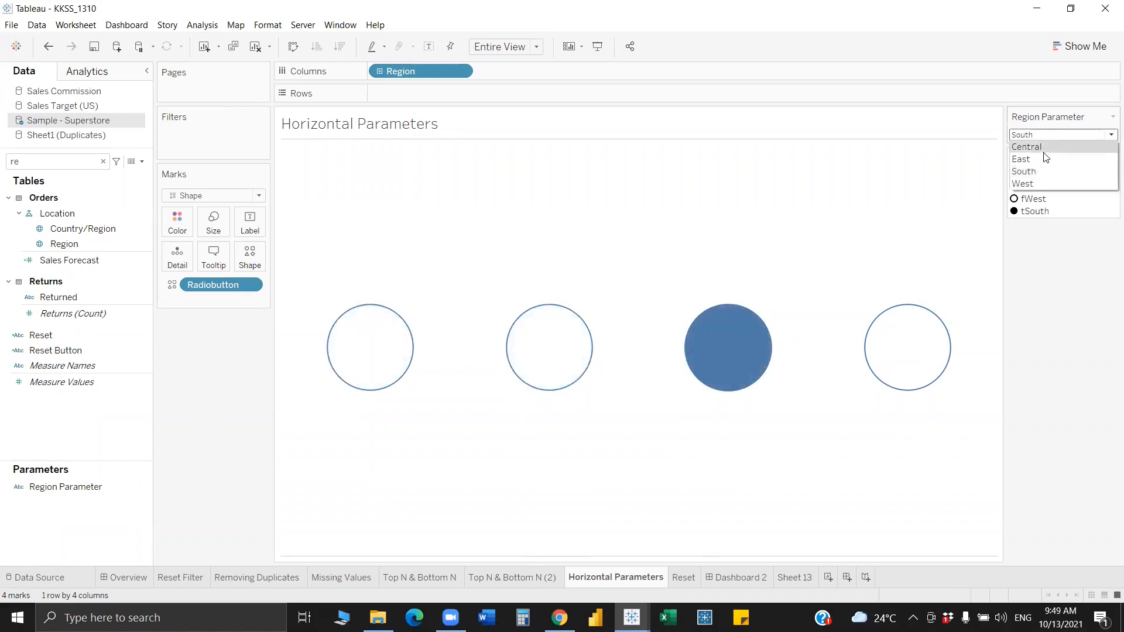
left_click(1046, 183)
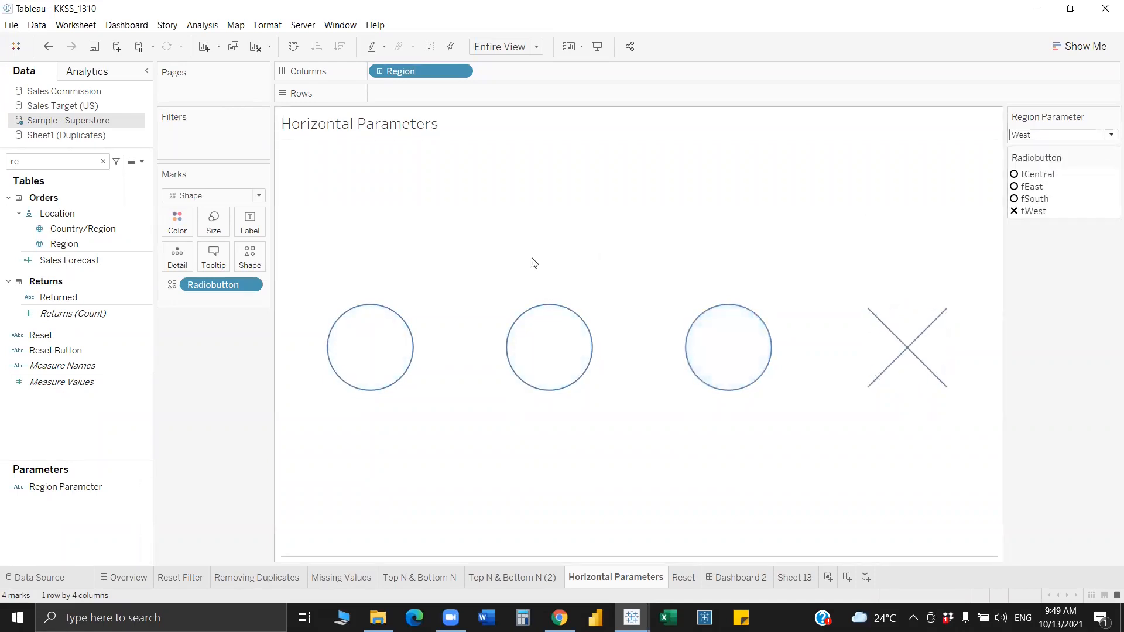
left_click(250, 256)
left_click(437, 251)
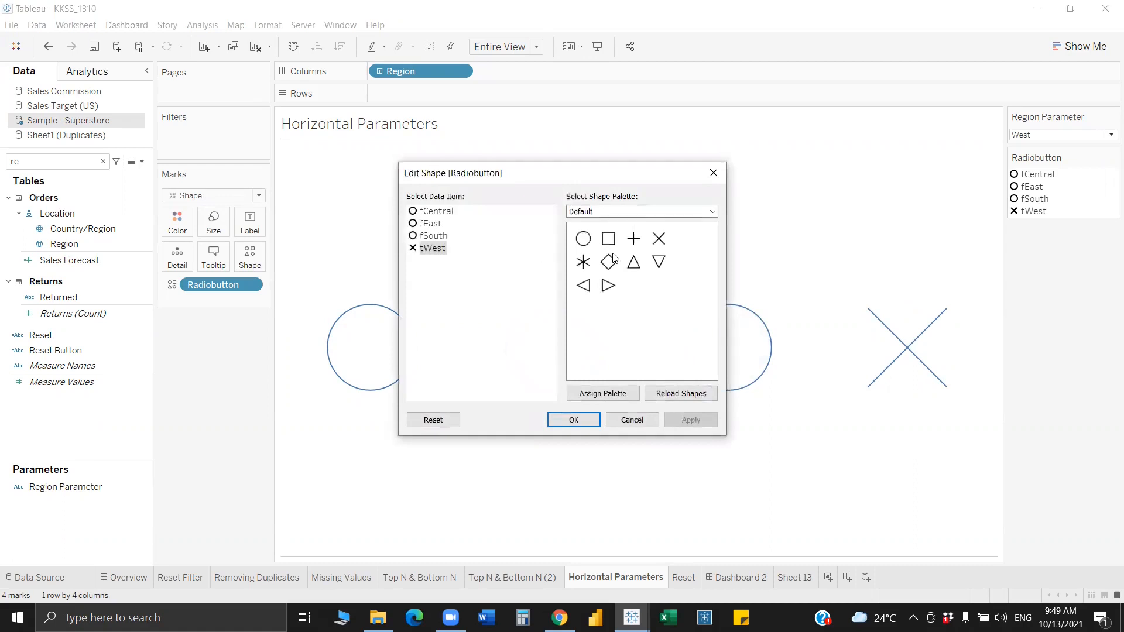
left_click(630, 212)
left_click(609, 234)
left_click(583, 238)
left_click(691, 420)
left_click(574, 420)
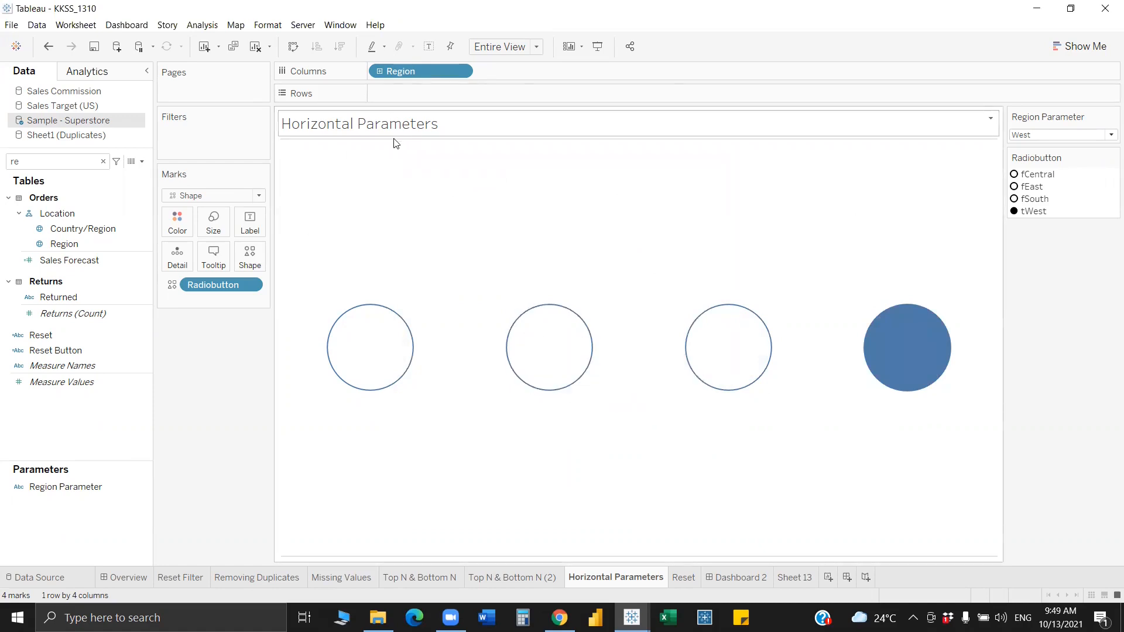
Label the circle marks with Region and reduce their size slightly
left_click_drag(396, 71, 269, 223)
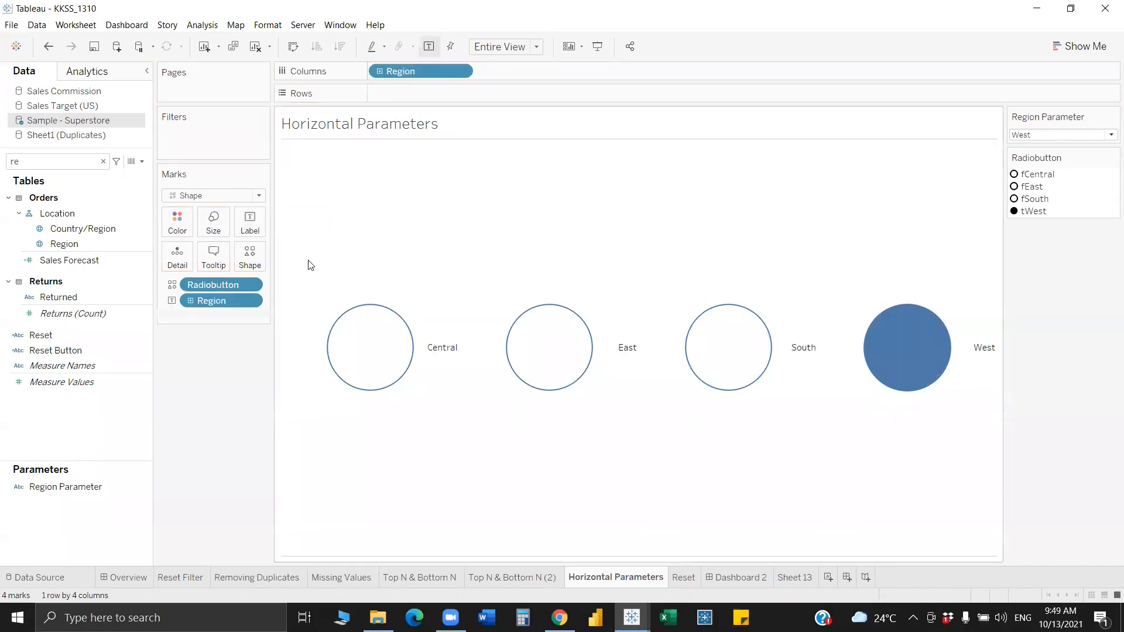
left_click(213, 223)
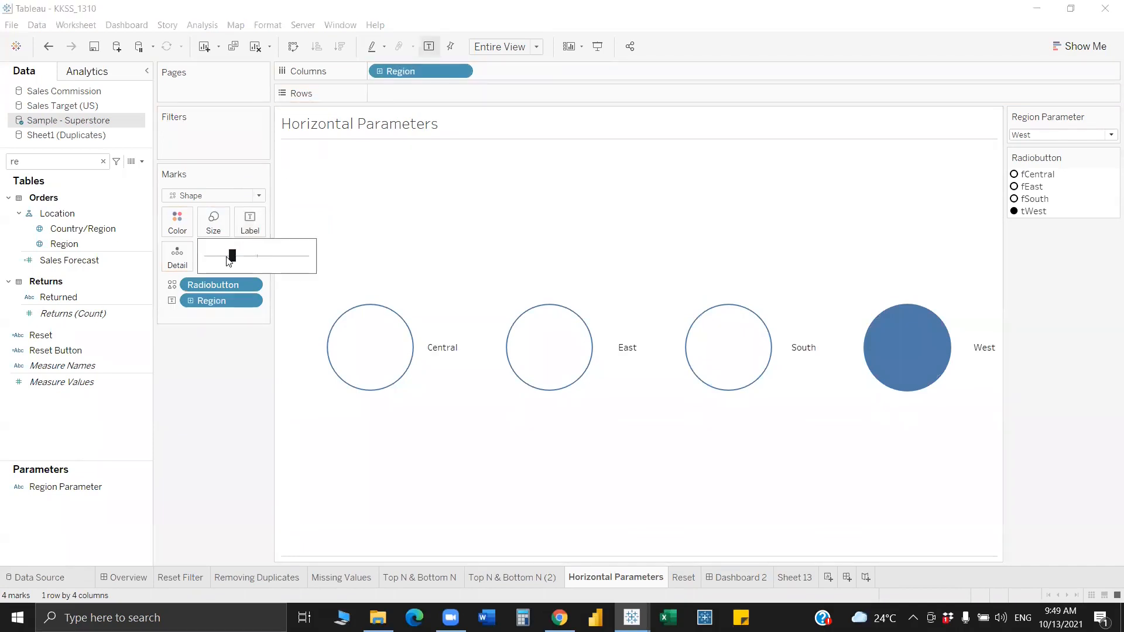
left_click_drag(227, 258, 226, 256)
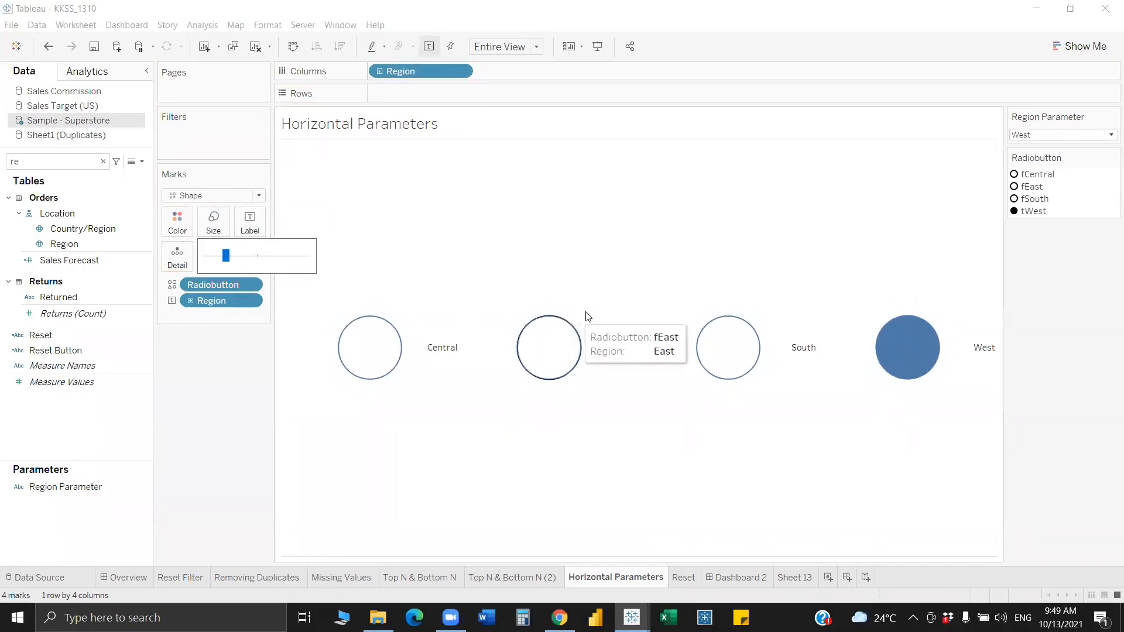
Test the labelled radio buttons by setting the Region Parameter to Central and finally East
left_click(1034, 136)
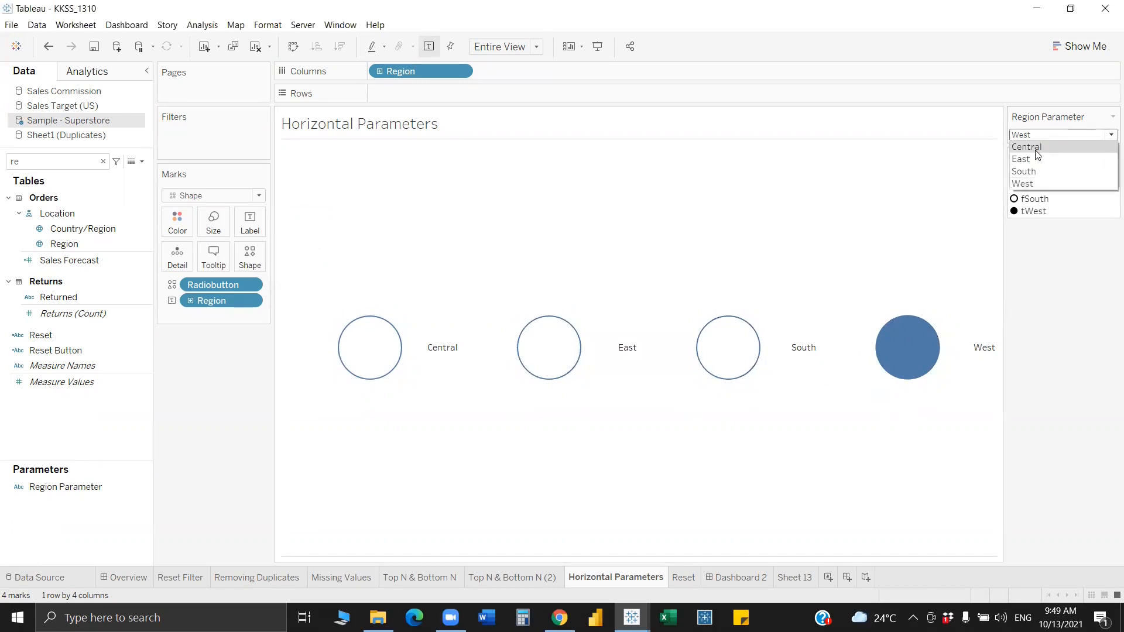
left_click(1035, 150)
left_click(1034, 136)
left_click(1036, 159)
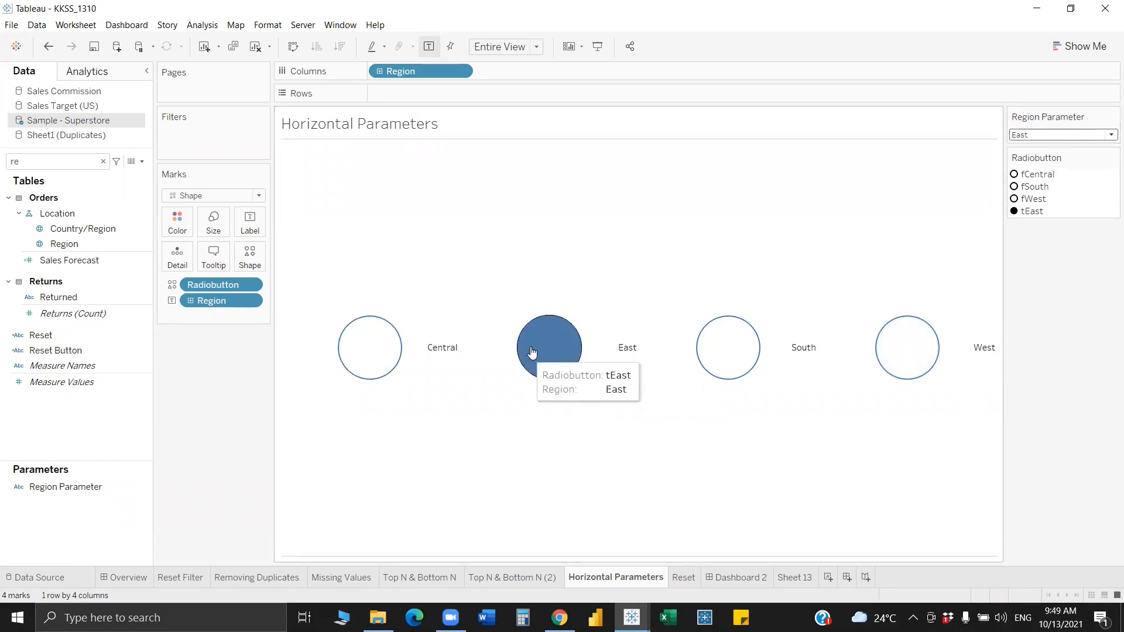
Add a Change Parameter action on the Horizontal Parameters sheet that runs on Select and targets Region Parameter
left_click(76, 24)
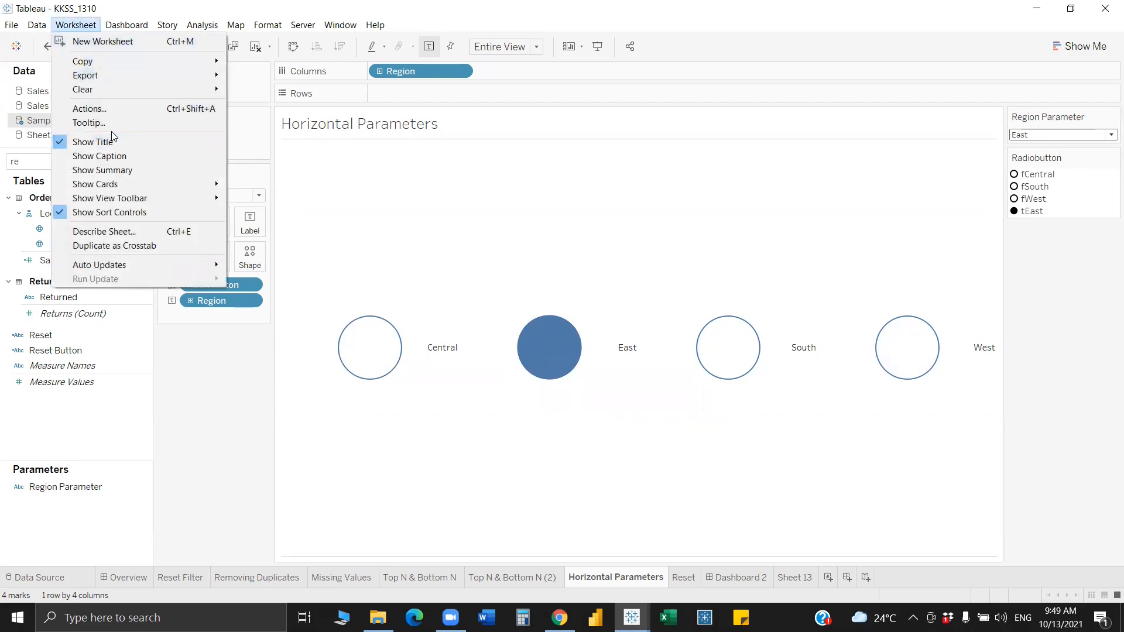
left_click(117, 109)
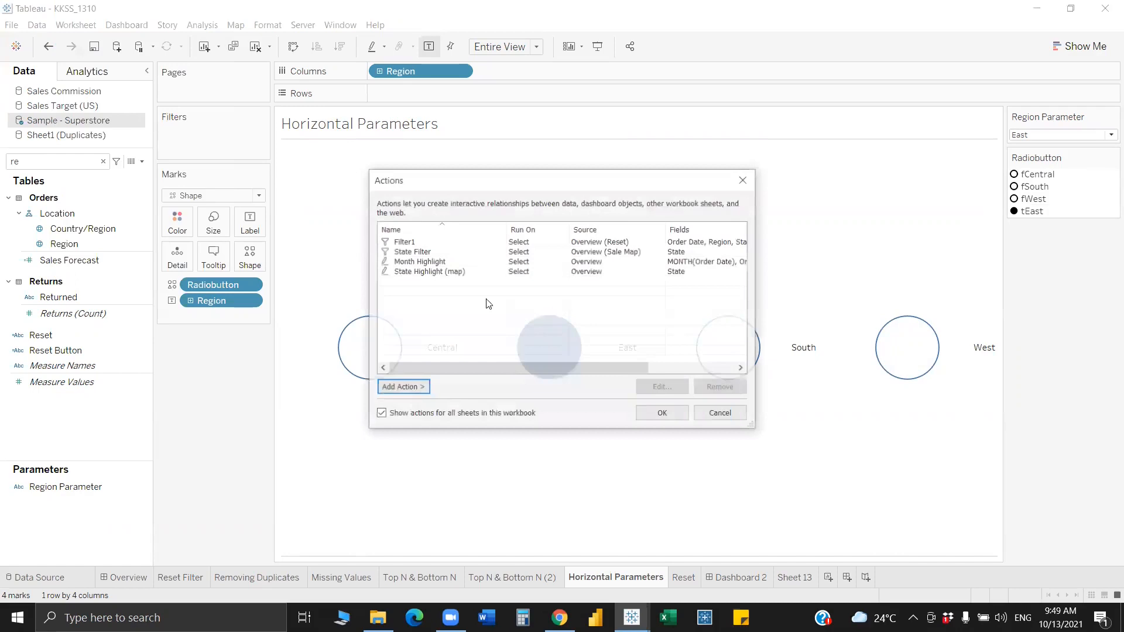
left_click(402, 388)
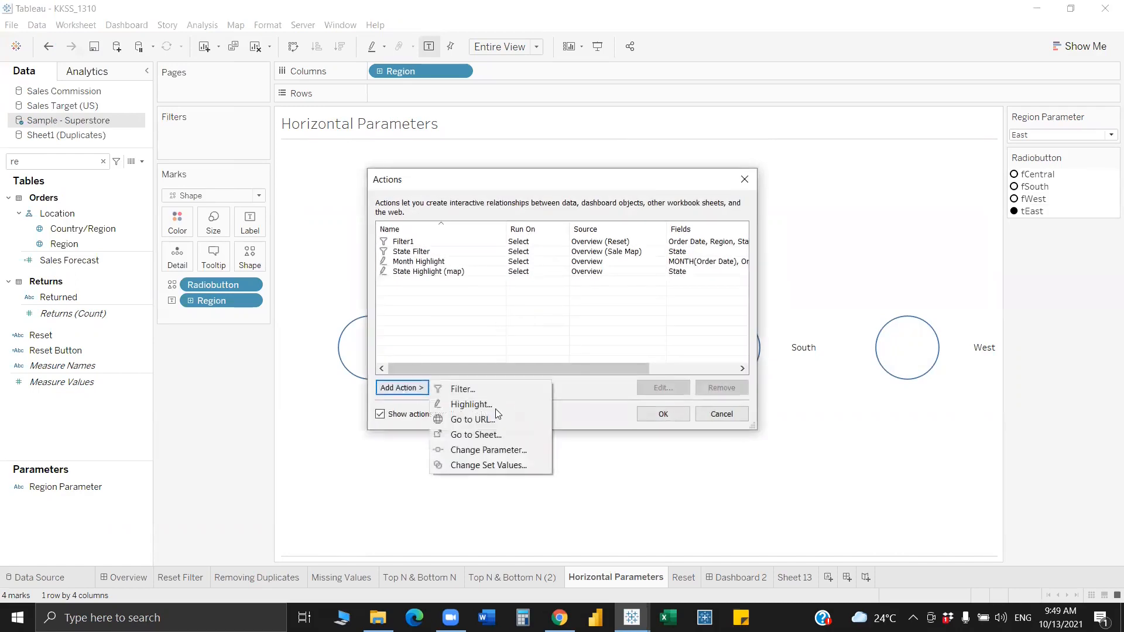
left_click(493, 454)
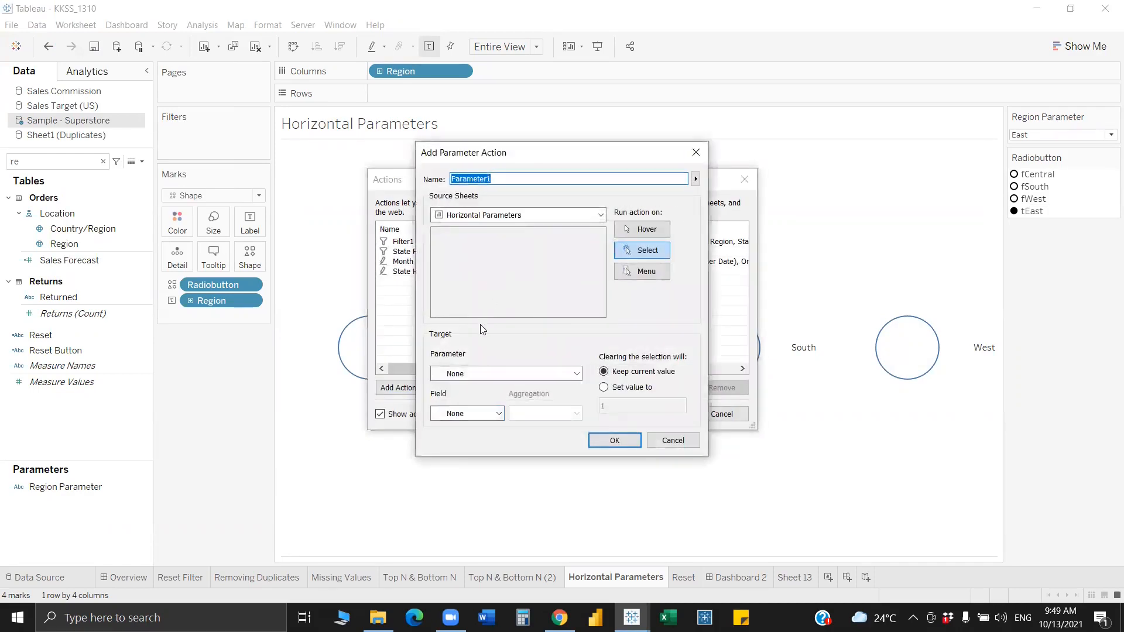
left_click(492, 373)
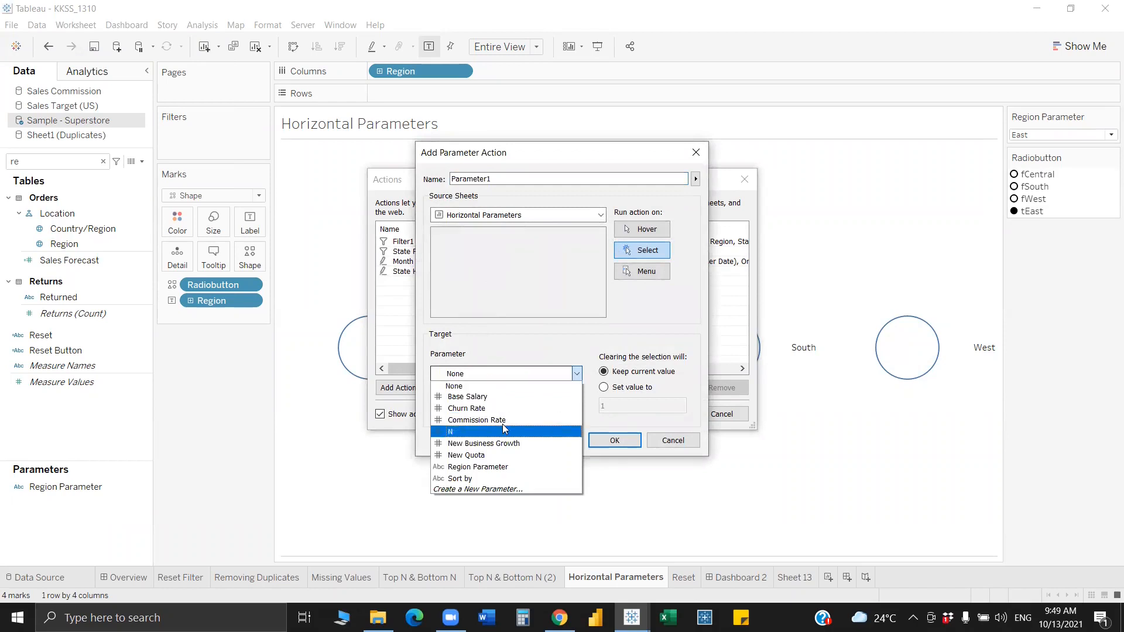
left_click(503, 467)
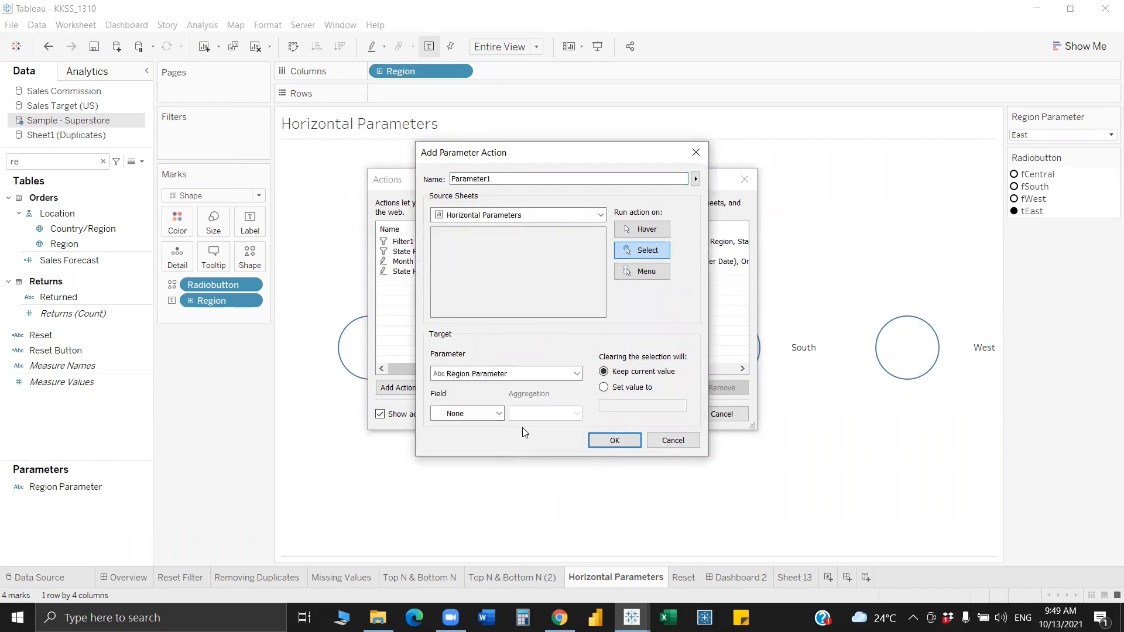
left_click(615, 441)
left_click(662, 414)
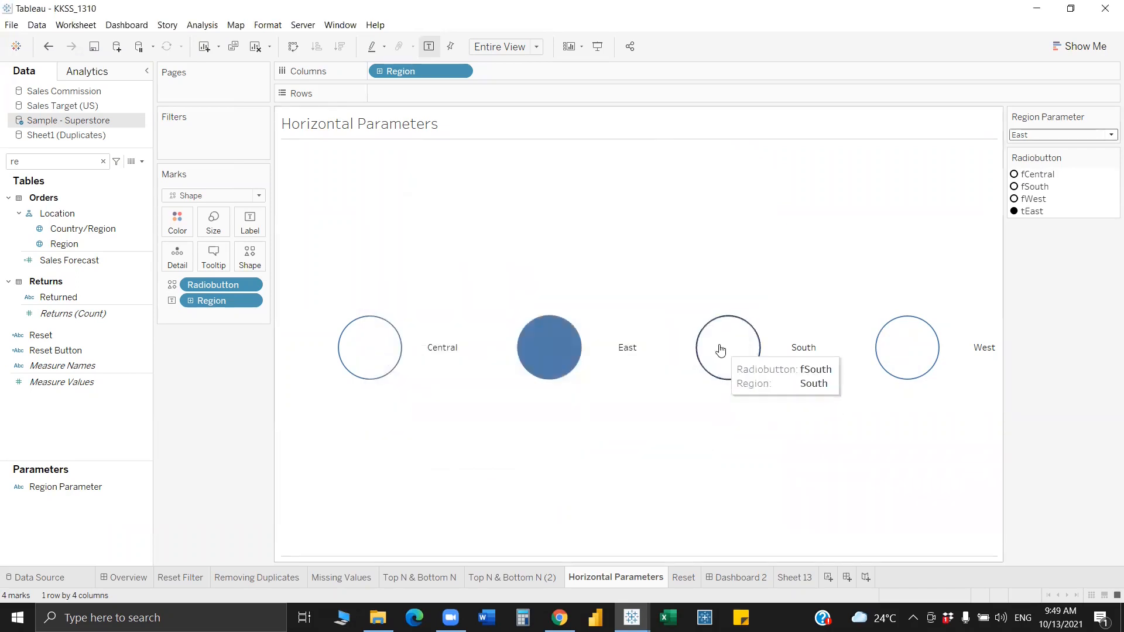
Test the parameter action by selecting the South and West circles
left_click(719, 360)
left_click(719, 360)
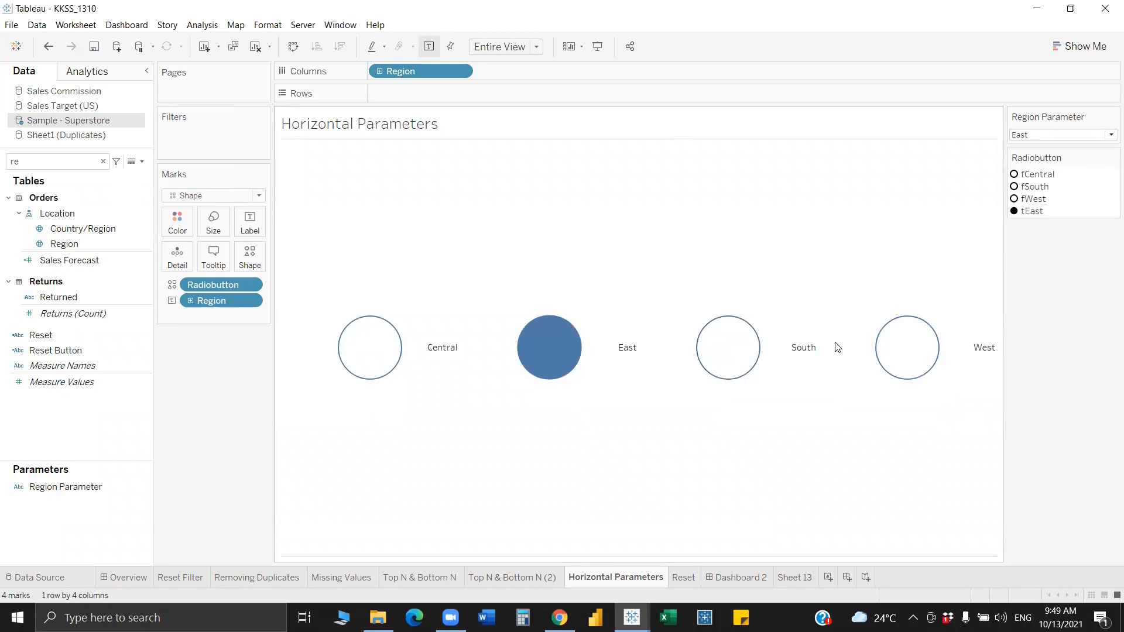
left_click(741, 363)
left_click(913, 351)
left_click(912, 351)
Edit the Parameter1 action so that its source field is Region, with aggregation None
left_click(76, 26)
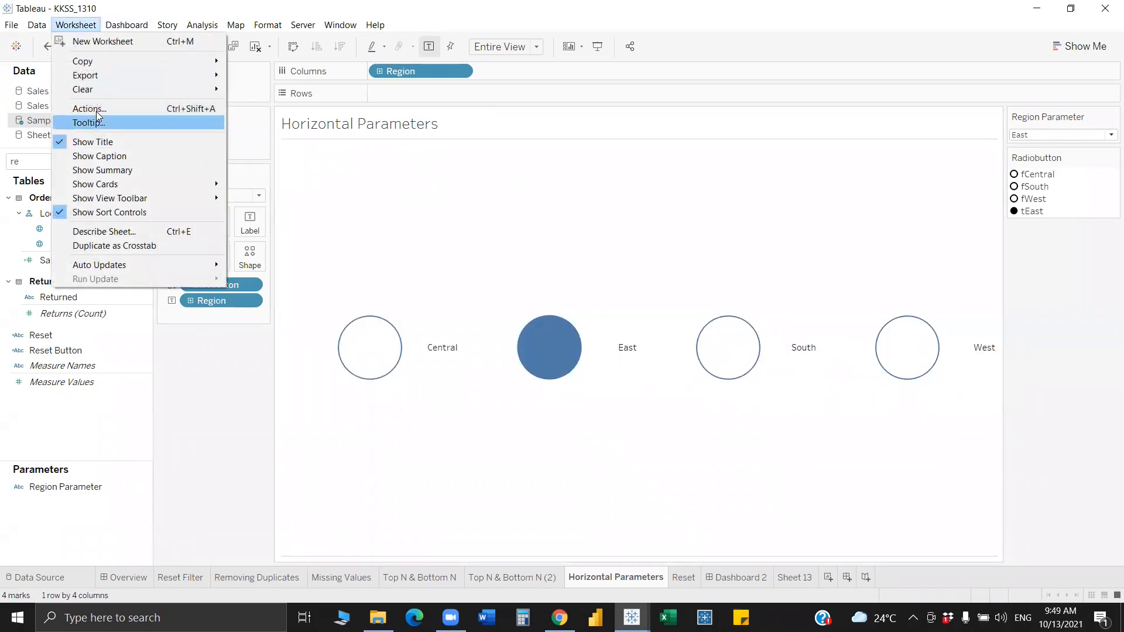
left_click(95, 109)
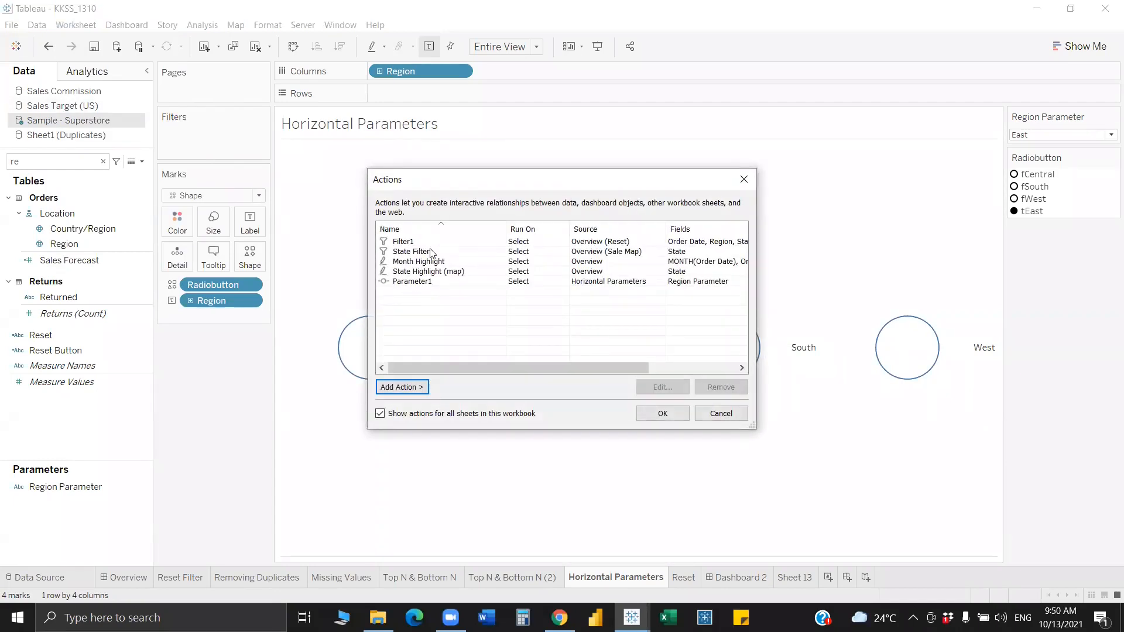
left_click(445, 284)
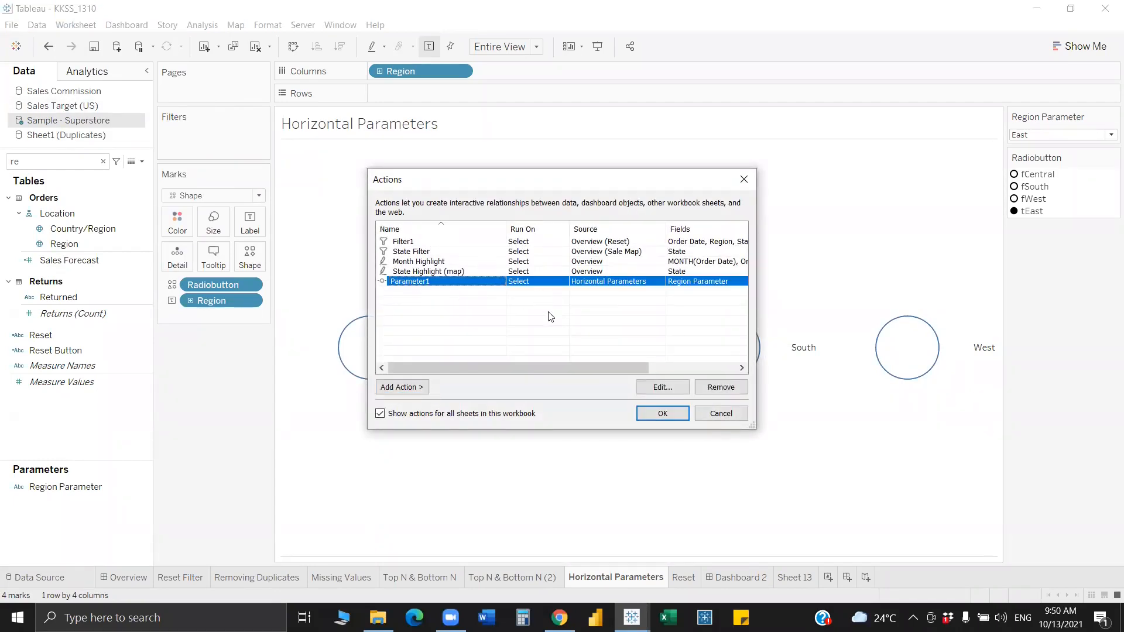
left_click(670, 389)
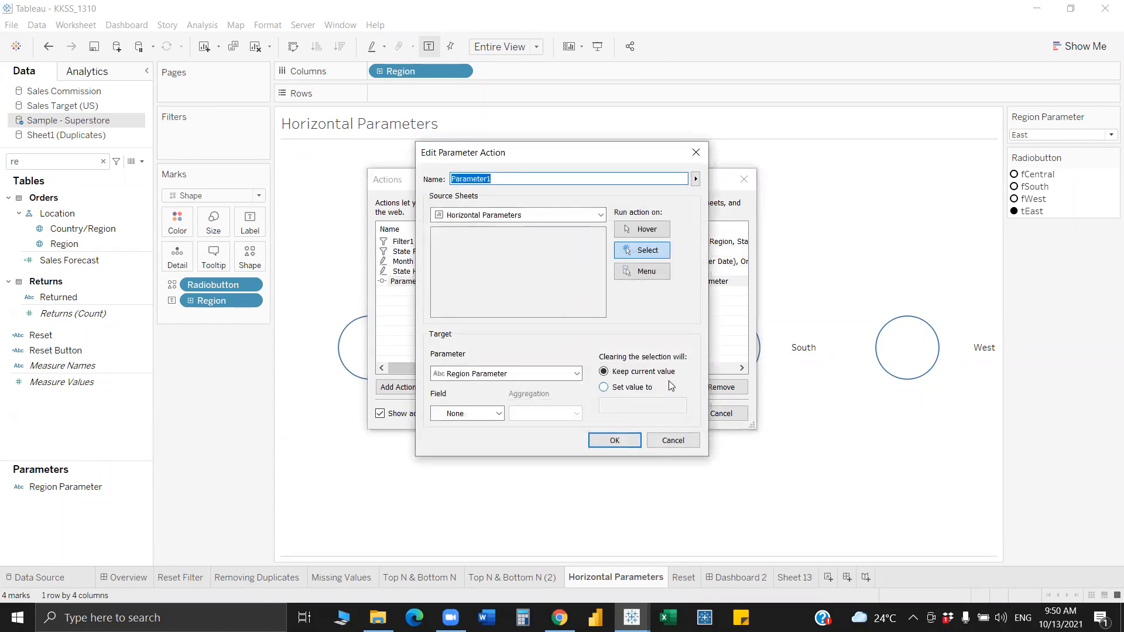
left_click(576, 373)
left_click(577, 374)
left_click(494, 414)
left_click(493, 448)
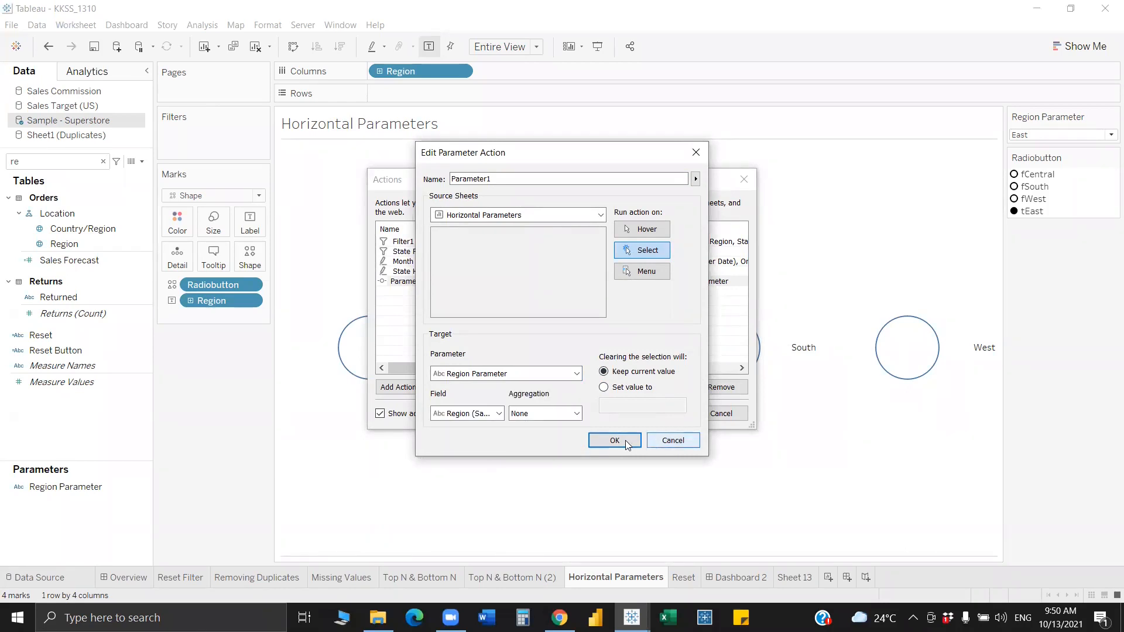
left_click(625, 440)
left_click(665, 414)
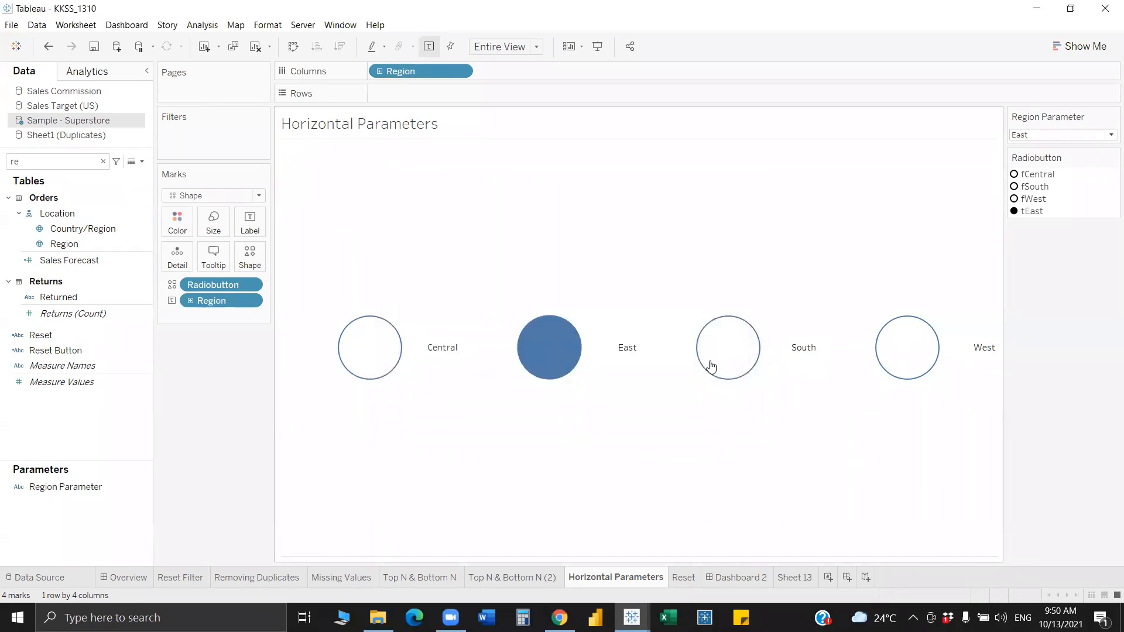
Test the edited action by selecting the South, West, South and East circles
left_click(723, 361)
left_click(888, 357)
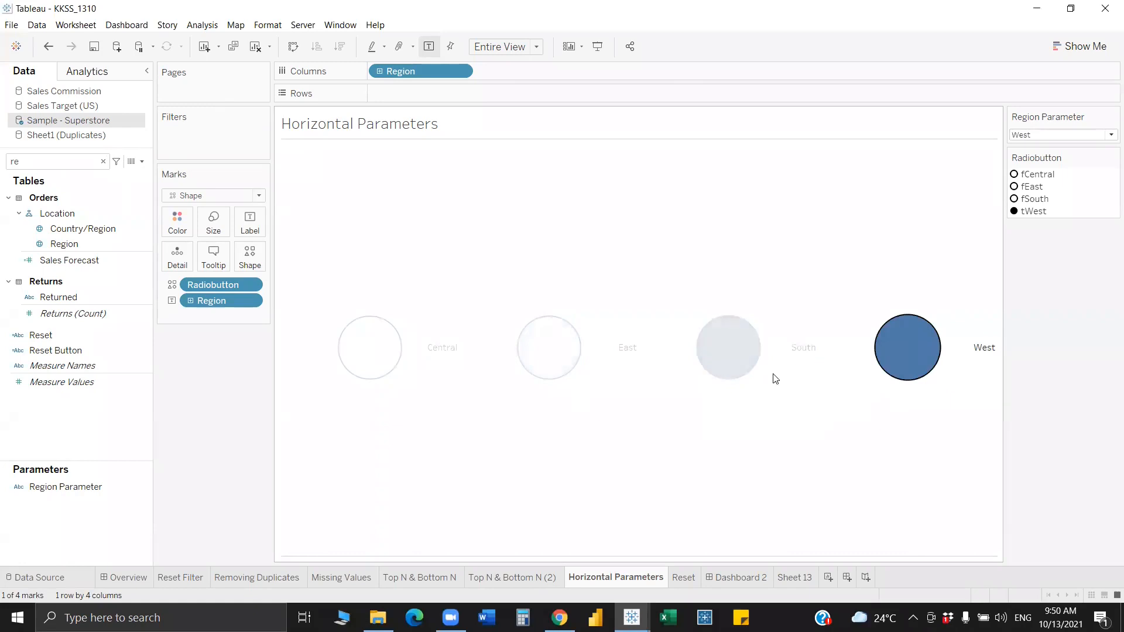
left_click(718, 349)
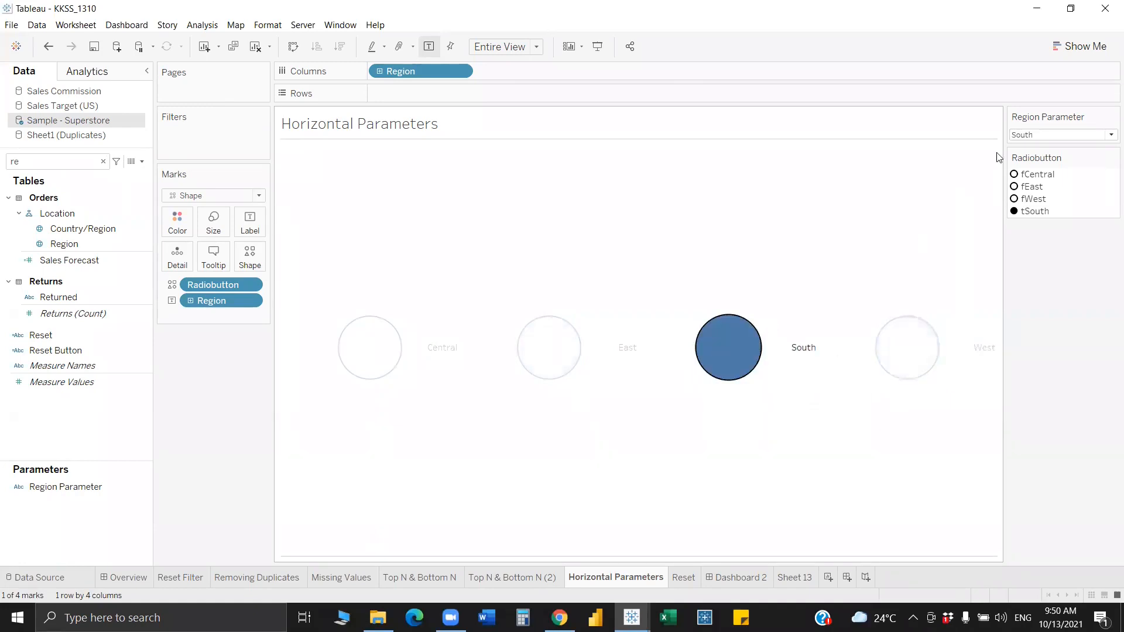
left_click(550, 354)
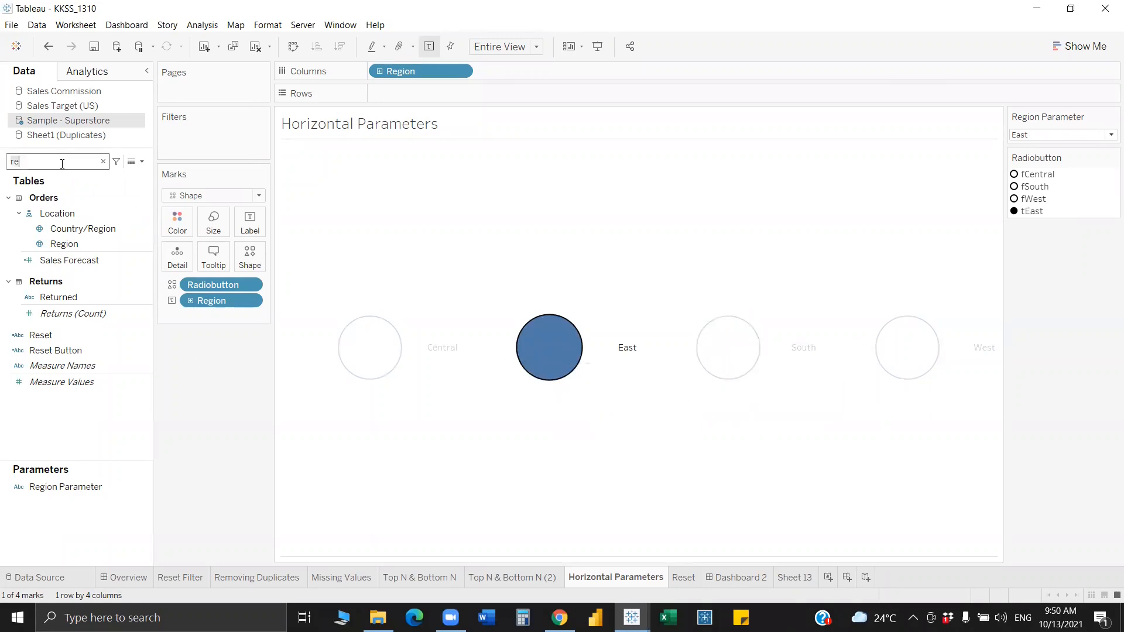
Create a calculated field named Highlight containing the text "highlight" and add it to the marks' Detail
left_click(103, 162)
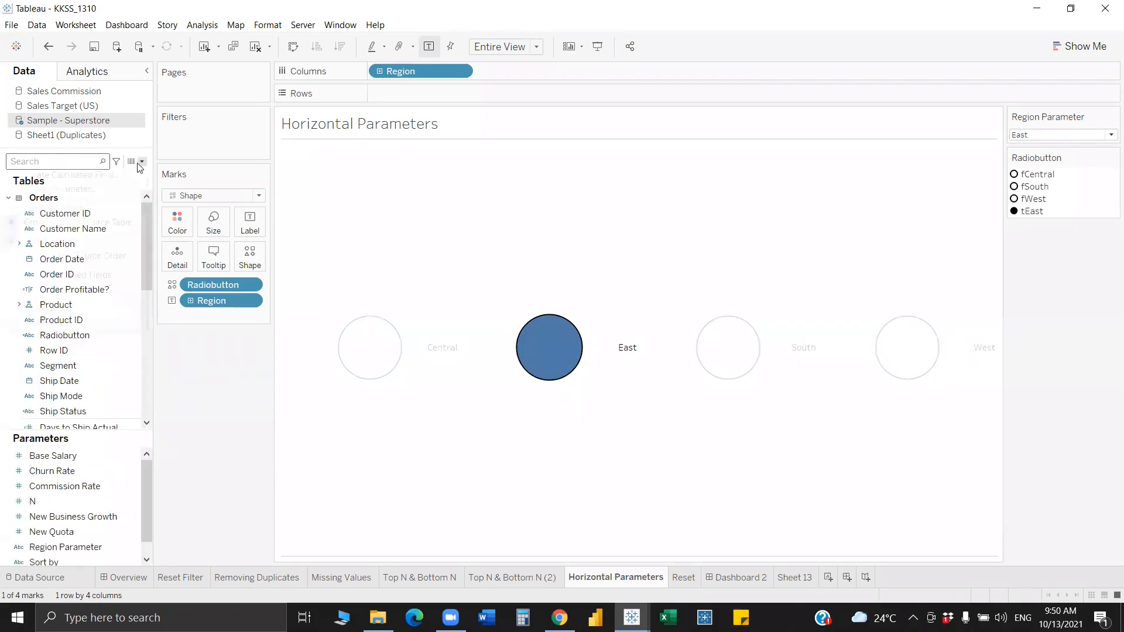
left_click(142, 161)
left_click(118, 169)
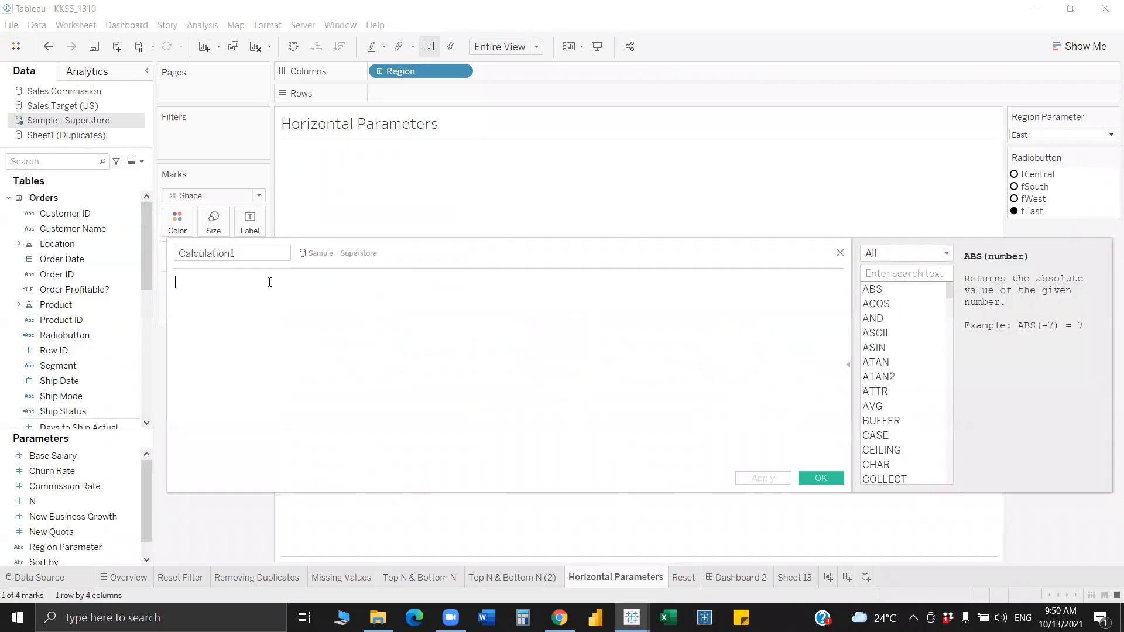
type("high")
key("Left")
key("Left")
key("Left")
key("Left")
key("Left")
key("Left")
key("Left")
type("\"")
left_click(257, 252)
key("BackSpace")
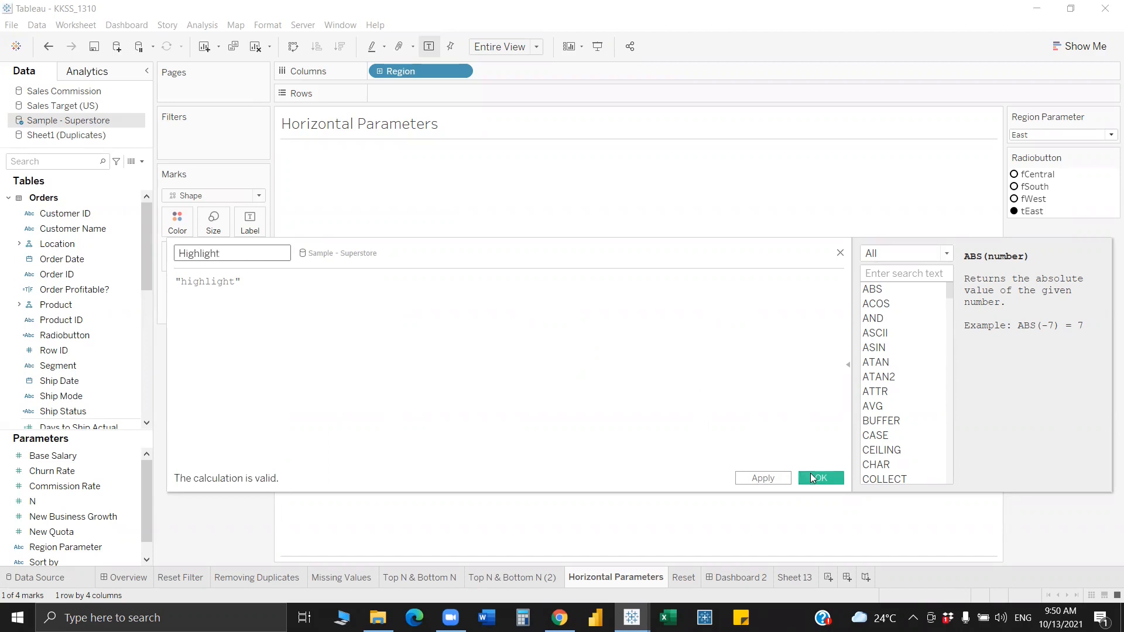
left_click(817, 479)
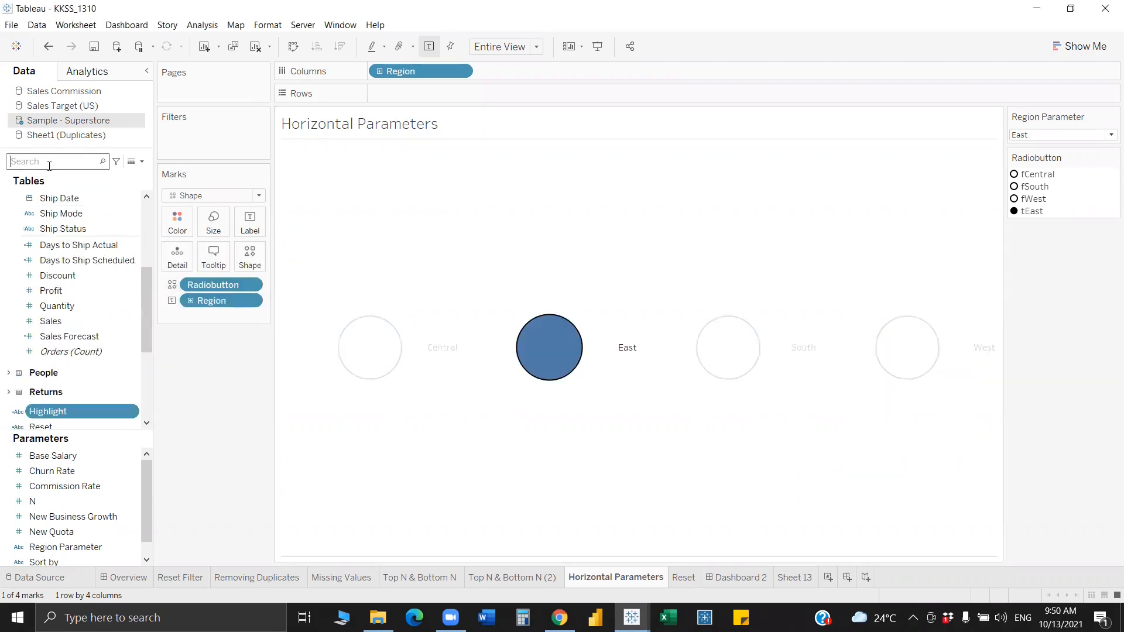
type("hig")
left_click_drag(59, 194, 178, 258)
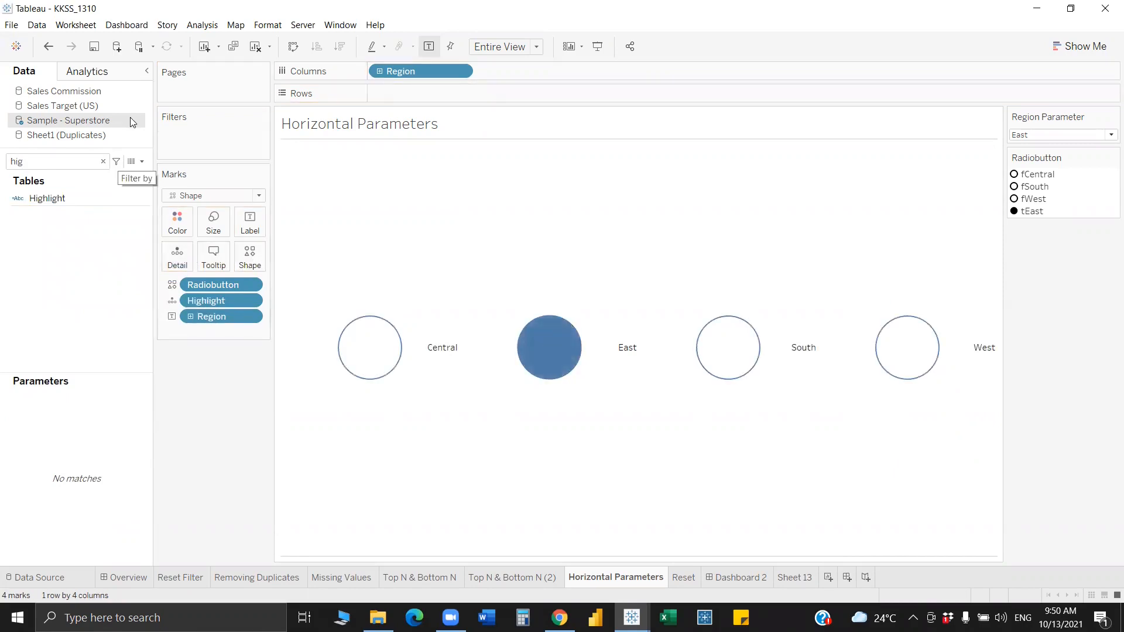
Add a highlight action for Horizontal Parameters that runs on Select and targets only the Highlight field
left_click(87, 28)
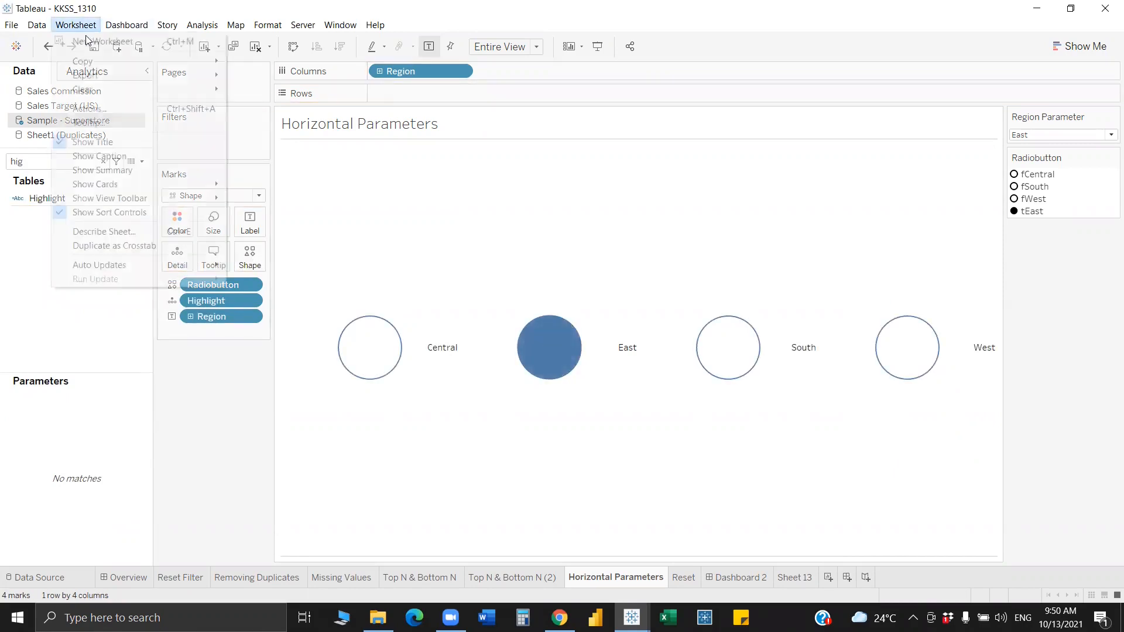
left_click(120, 109)
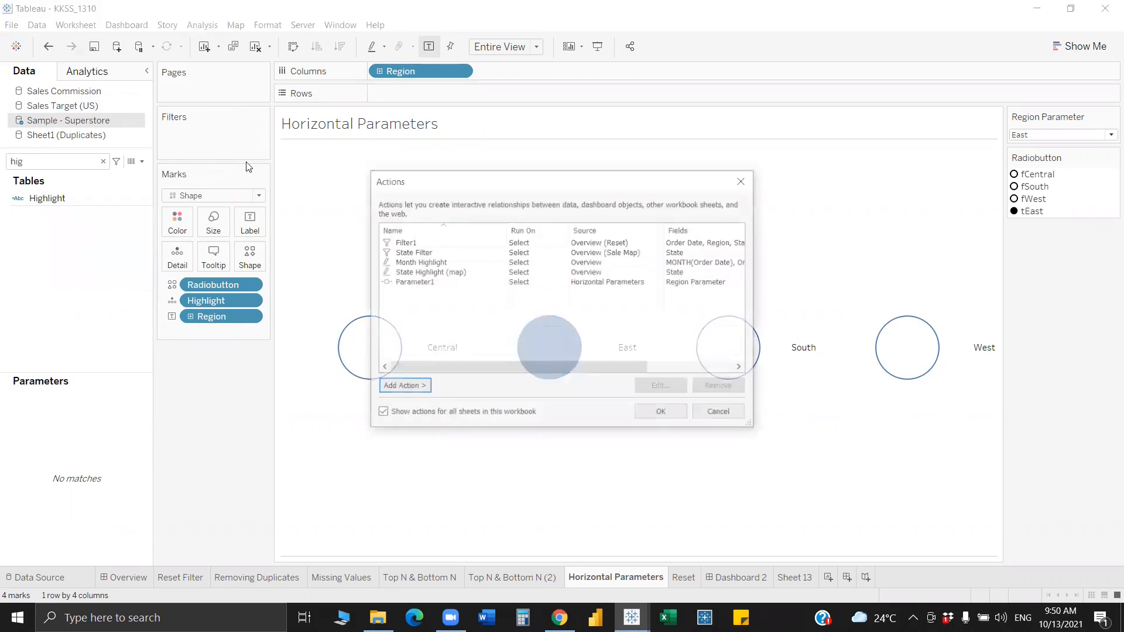
left_click(406, 383)
left_click(499, 403)
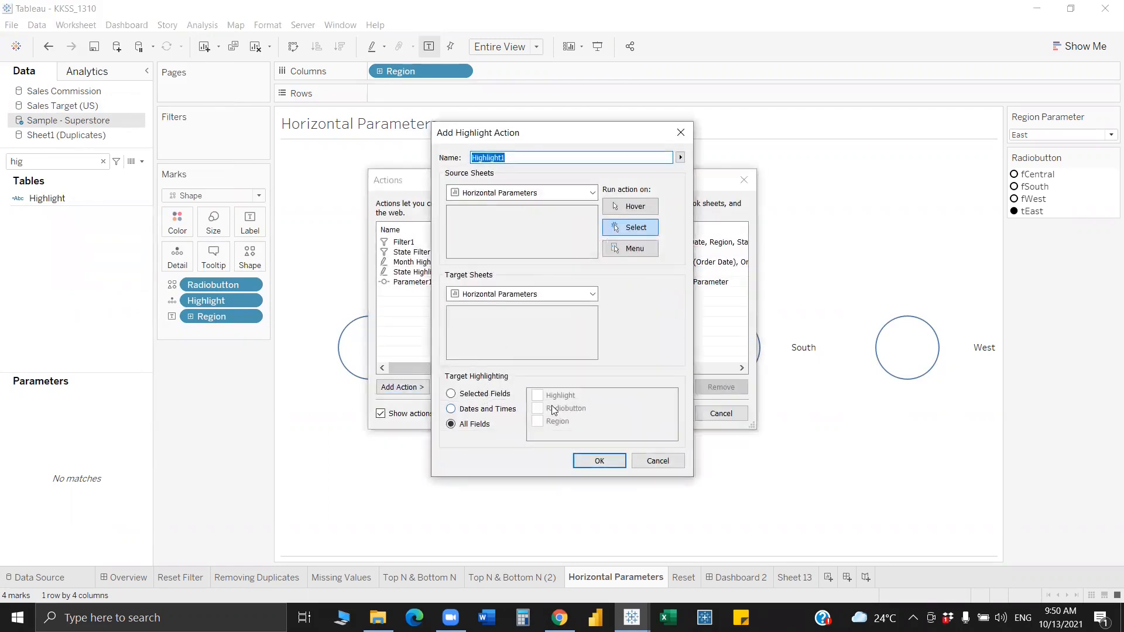
left_click(485, 394)
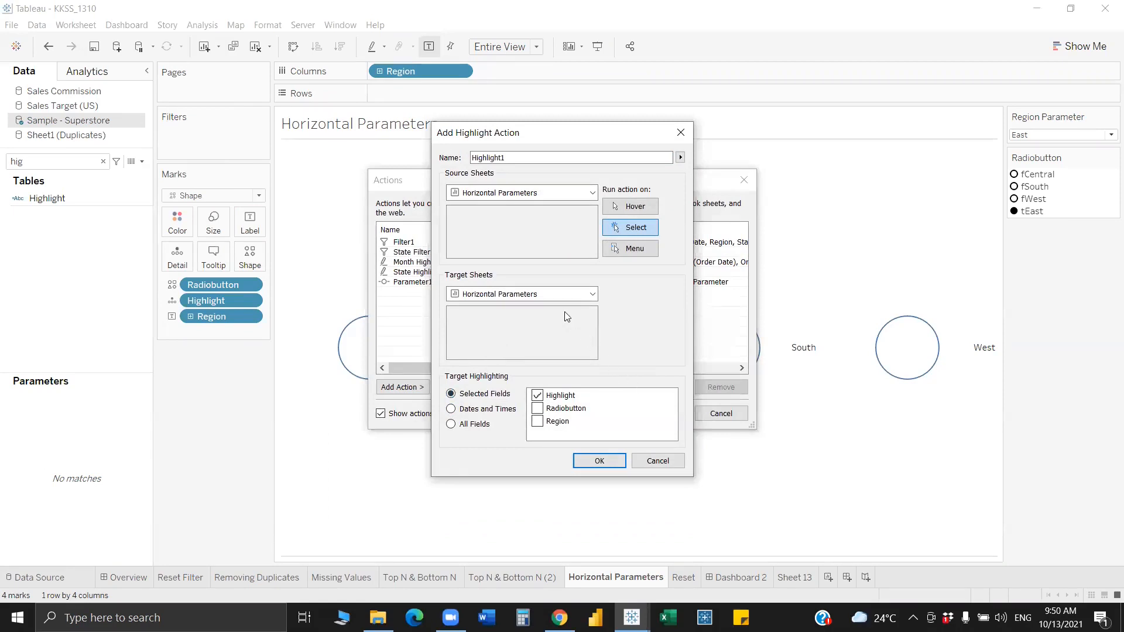
left_click(600, 462)
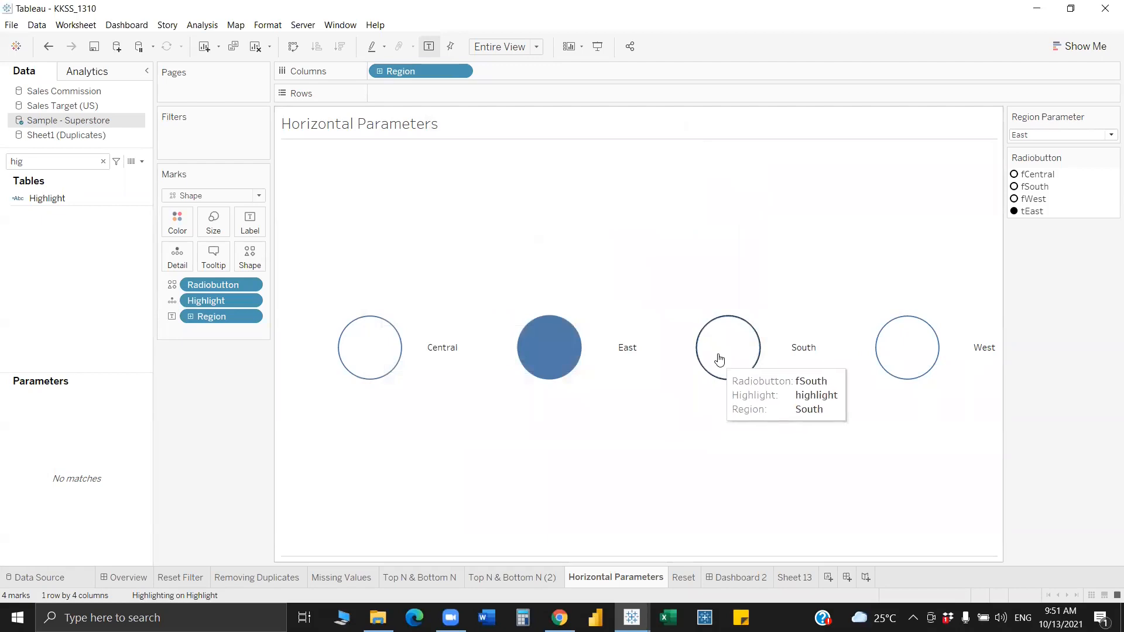
Test the highlight action by selecting different region circles, including East and West, and end on South
left_click(717, 358)
left_click(540, 368)
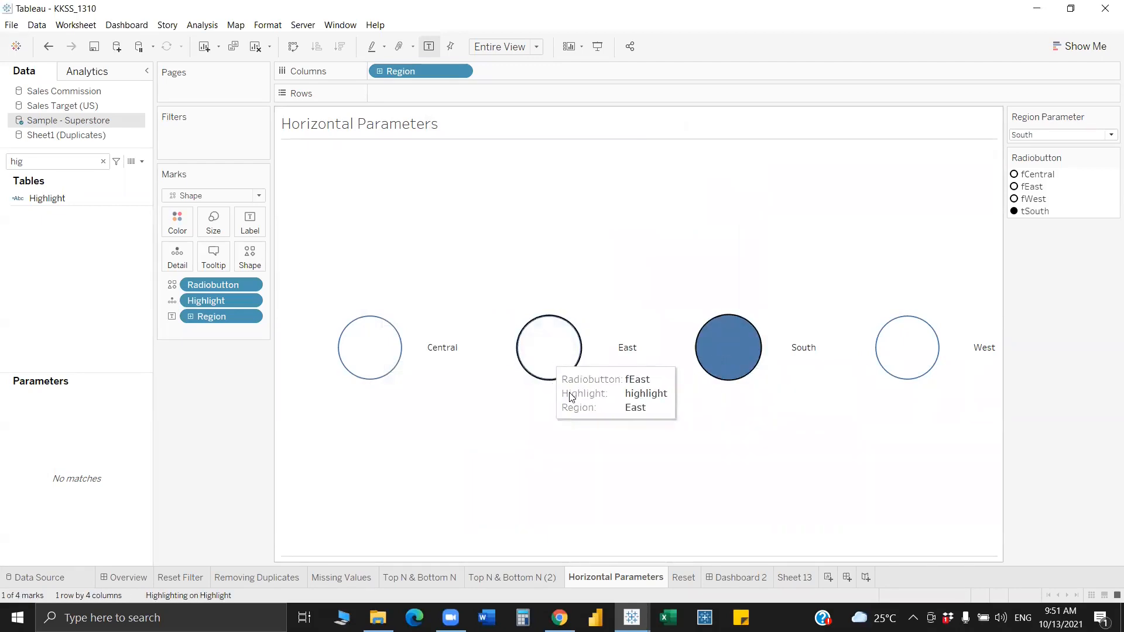
left_click(708, 352)
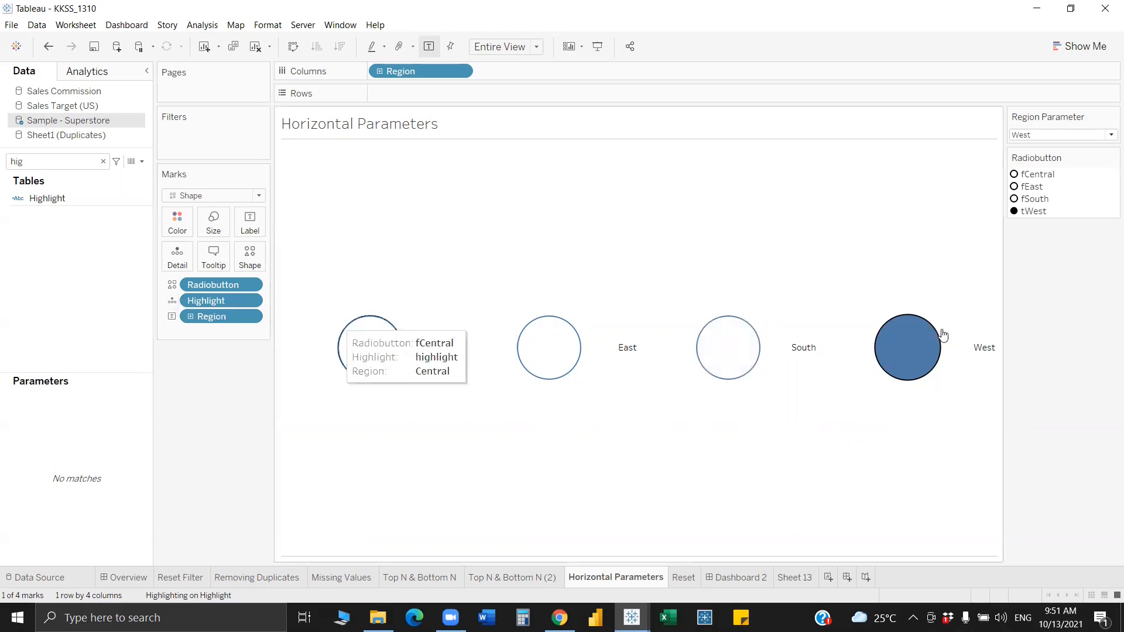
left_click(711, 358)
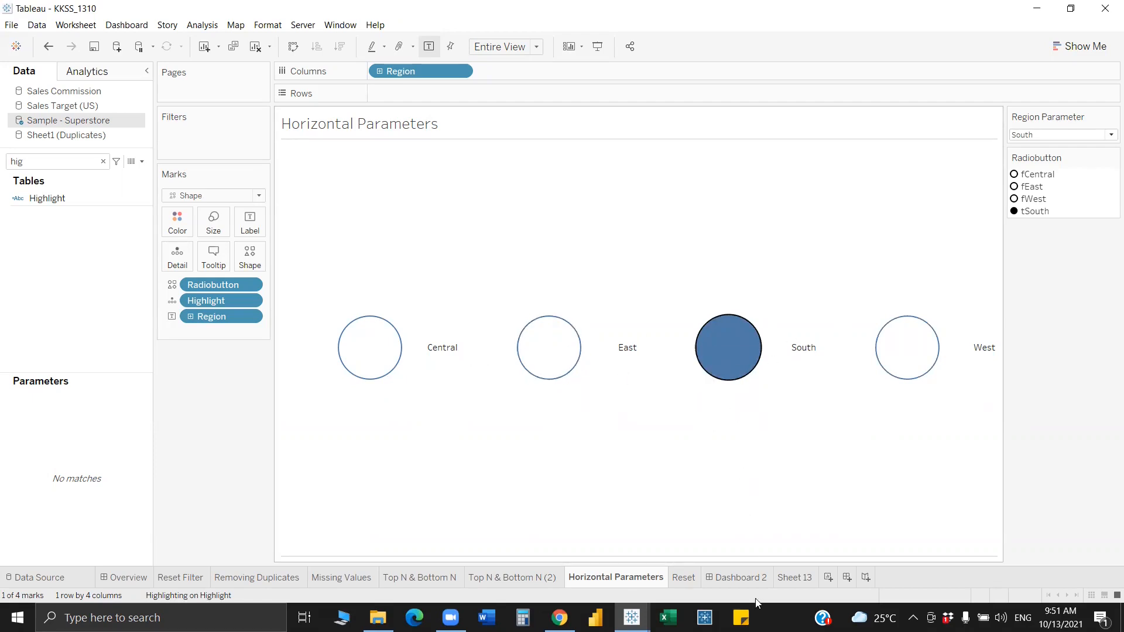
Create a new worksheet and place the Region field on Rows
left_click(806, 580)
left_click(828, 577)
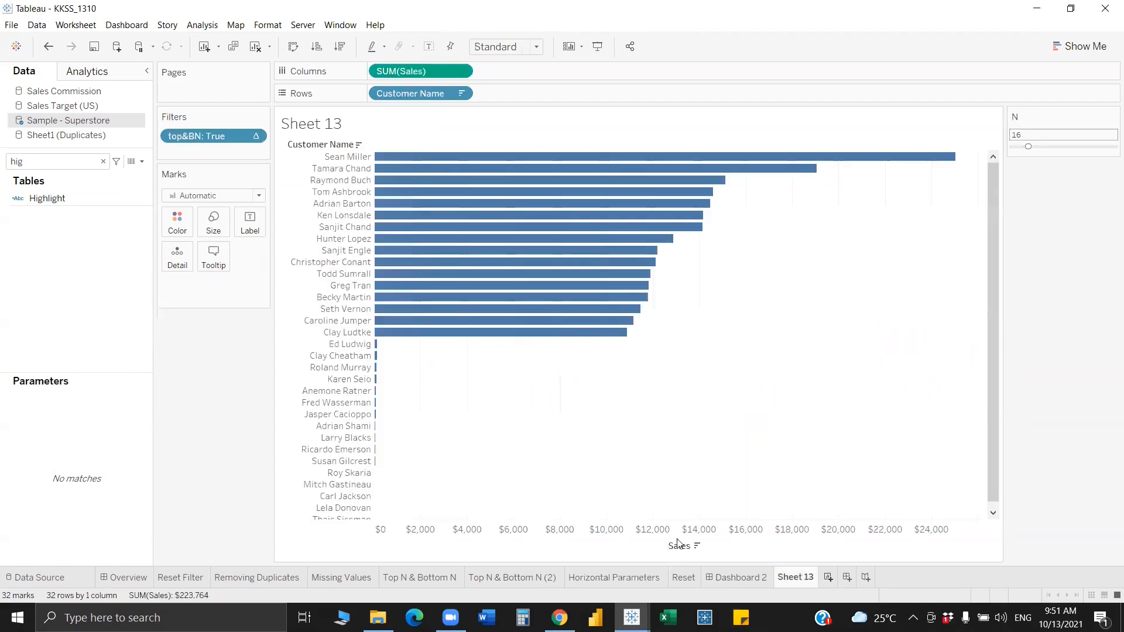
left_click(42, 161)
key("BackSpace")
key("BackSpace")
key("BackSpace")
type("re")
left_click(65, 245)
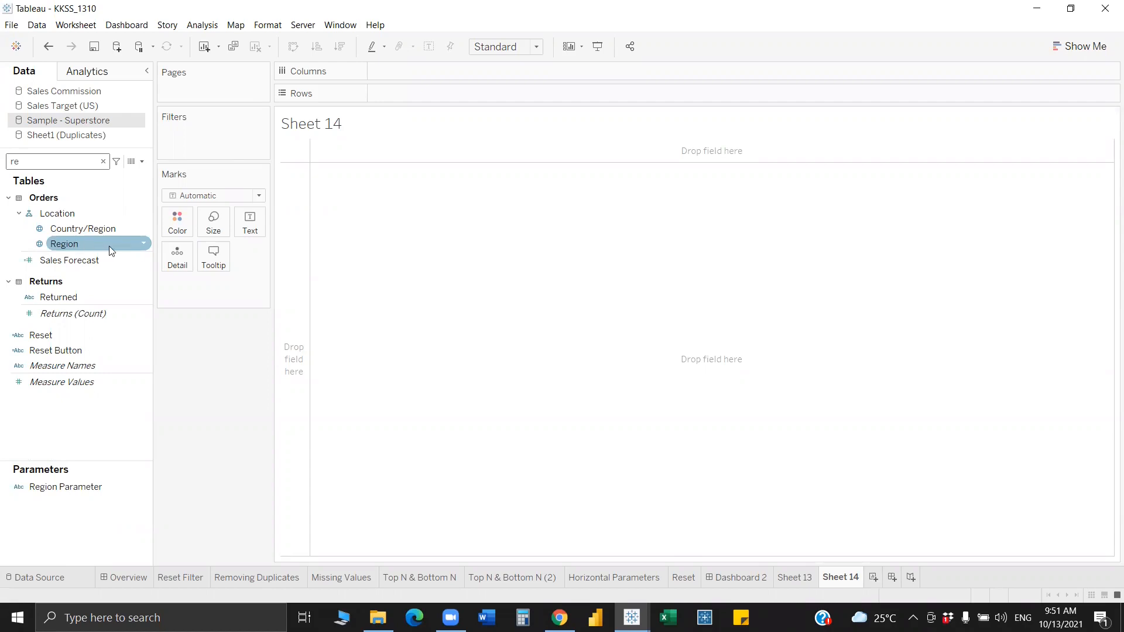
left_click_drag(109, 246, 450, 96)
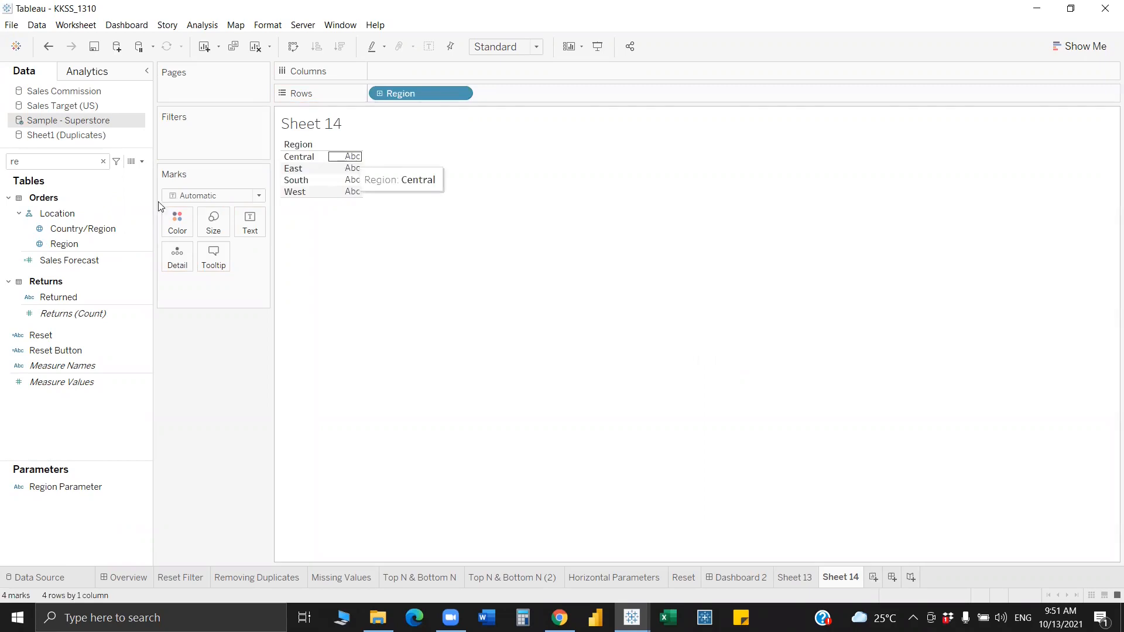
Find the Sales measure and place it on Columns to build a bar chart of sales by region
left_click(49, 167)
key("BackSpace")
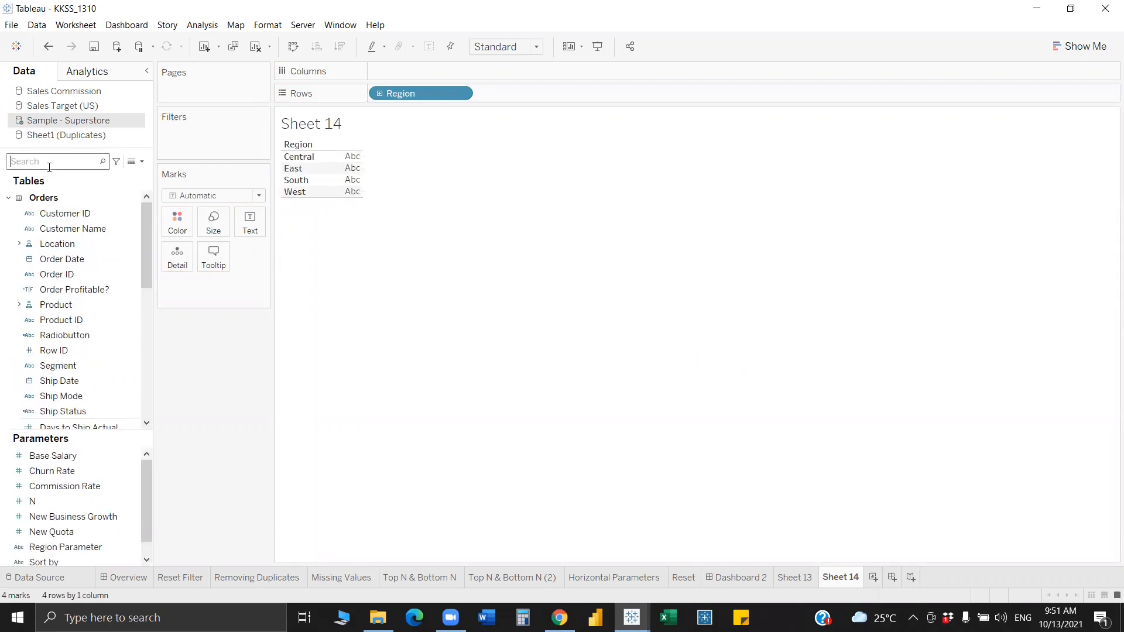
type("sa")
left_click(80, 238)
left_click_drag(80, 223, 444, 68)
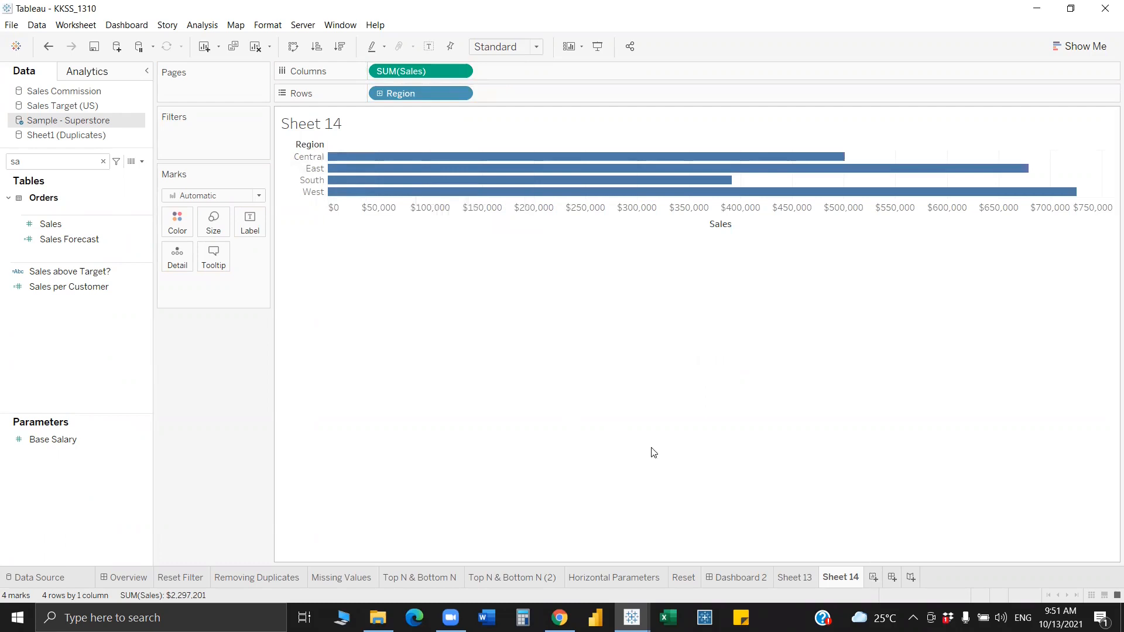
Create a calculated field with the formula [Region Parameter]=[Region]
left_click(141, 161)
left_click(139, 174)
left_click(264, 300)
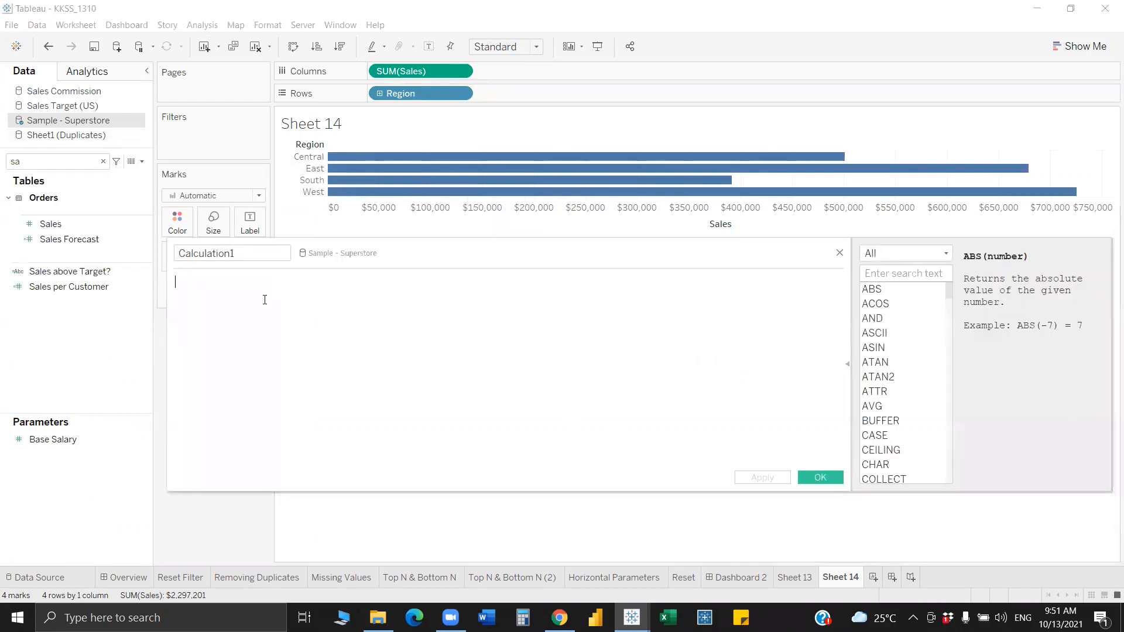
type("re")
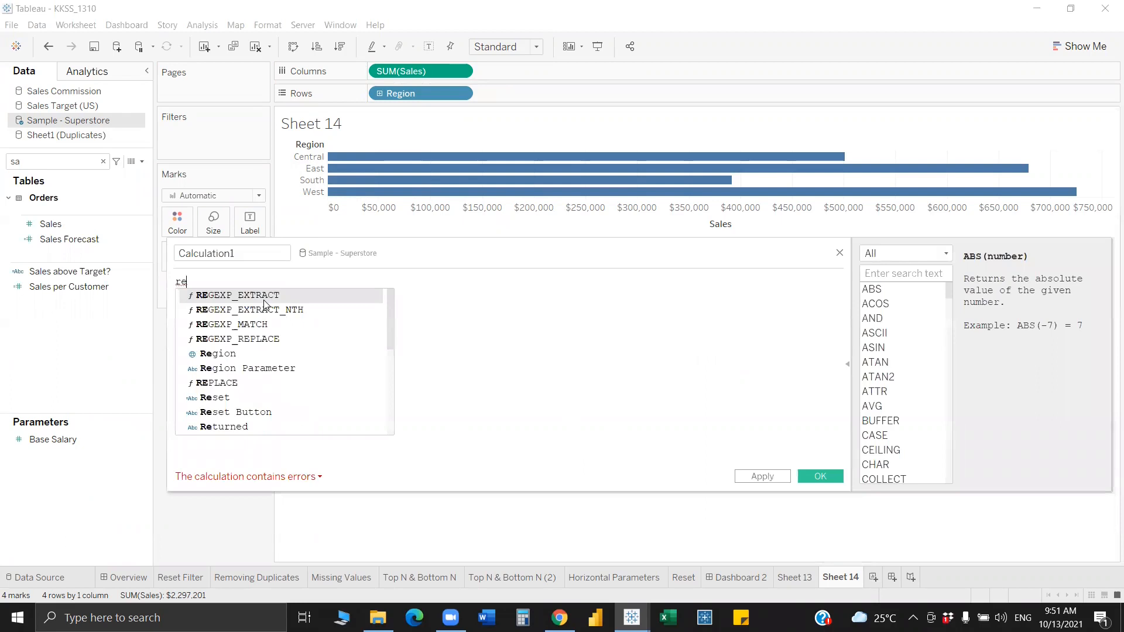
key("Down")
key("Down")
key("Down")
key("Down")
key("Down")
key("Return")
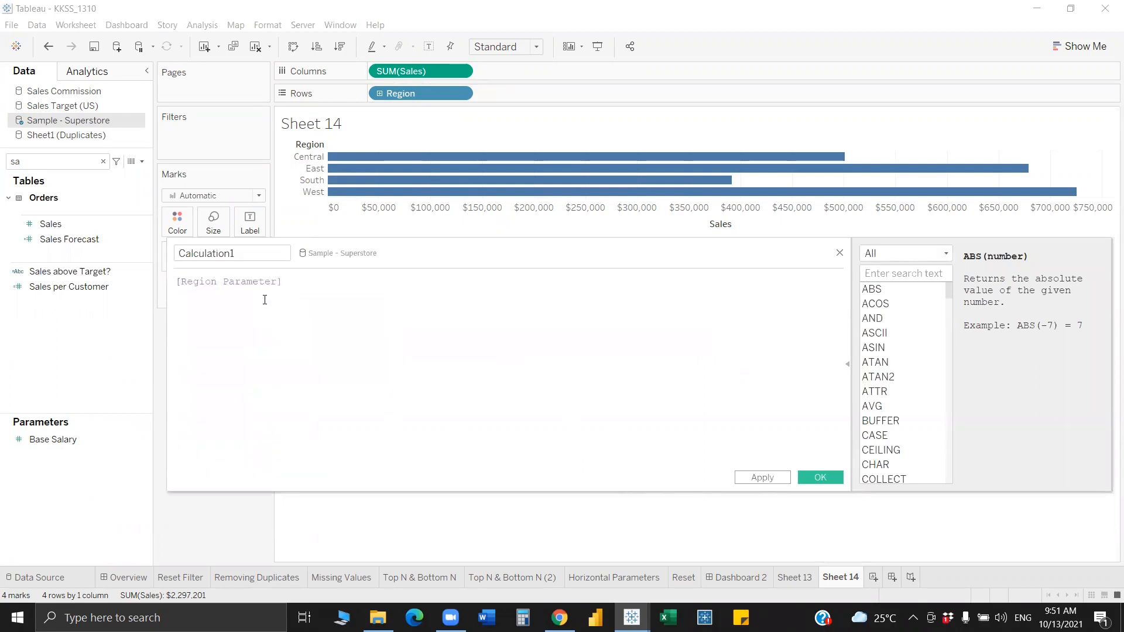
type("=r")
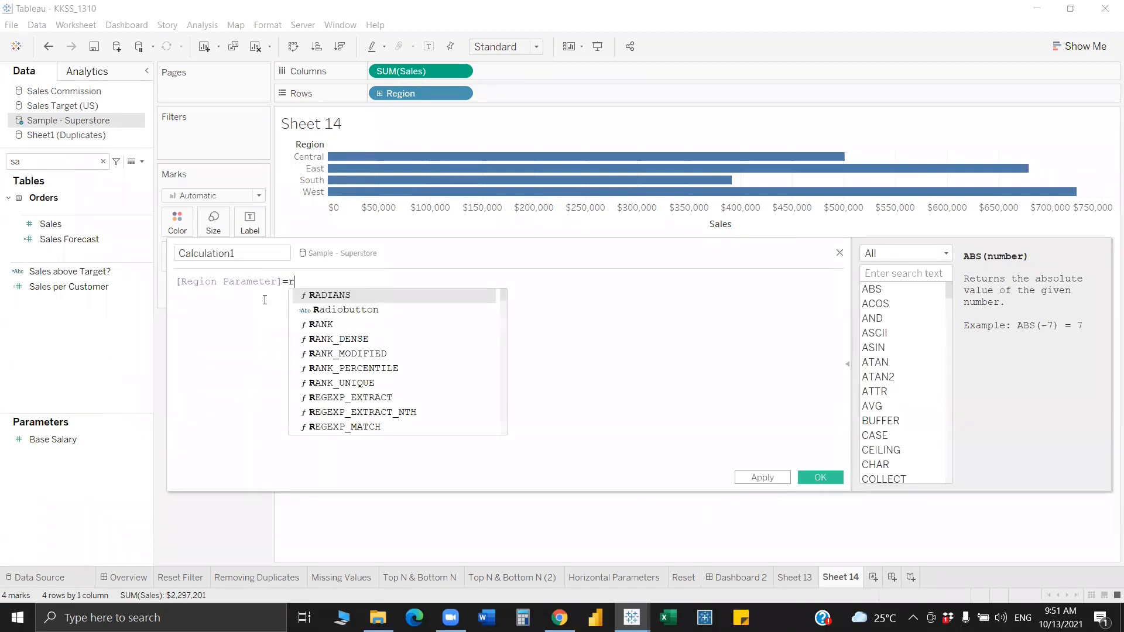
type("eg")
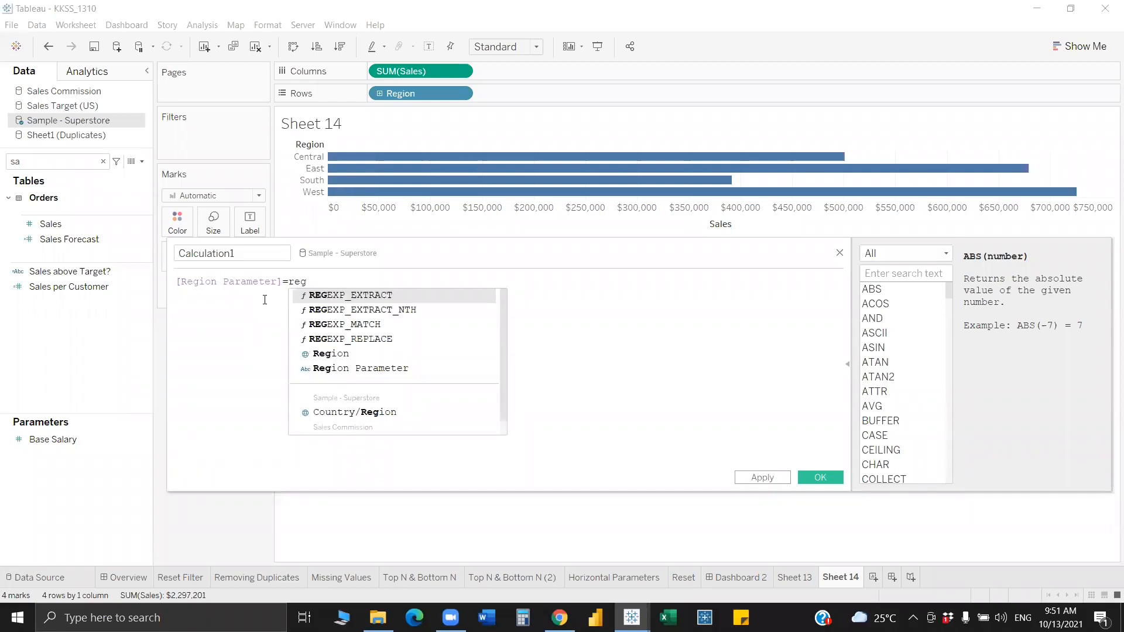
key("Down")
key("Down")
key("Down")
key("Down")
key("Return")
Name the calculated field RF and save it
left_click(214, 251)
key("ctrl+a")
key("BackSpace")
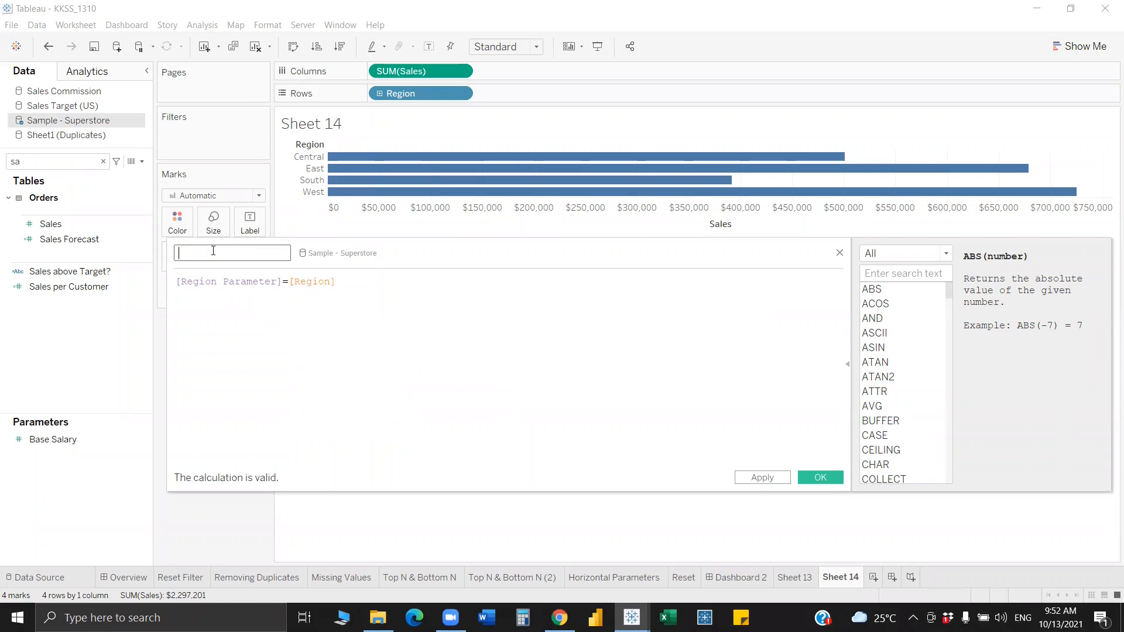
type("RP")
left_click(820, 477)
Find the RF field and add it as a filter on the sales chart, keeping only True
key("BackSpace")
type("RF")
left_click_drag(82, 212, 199, 138)
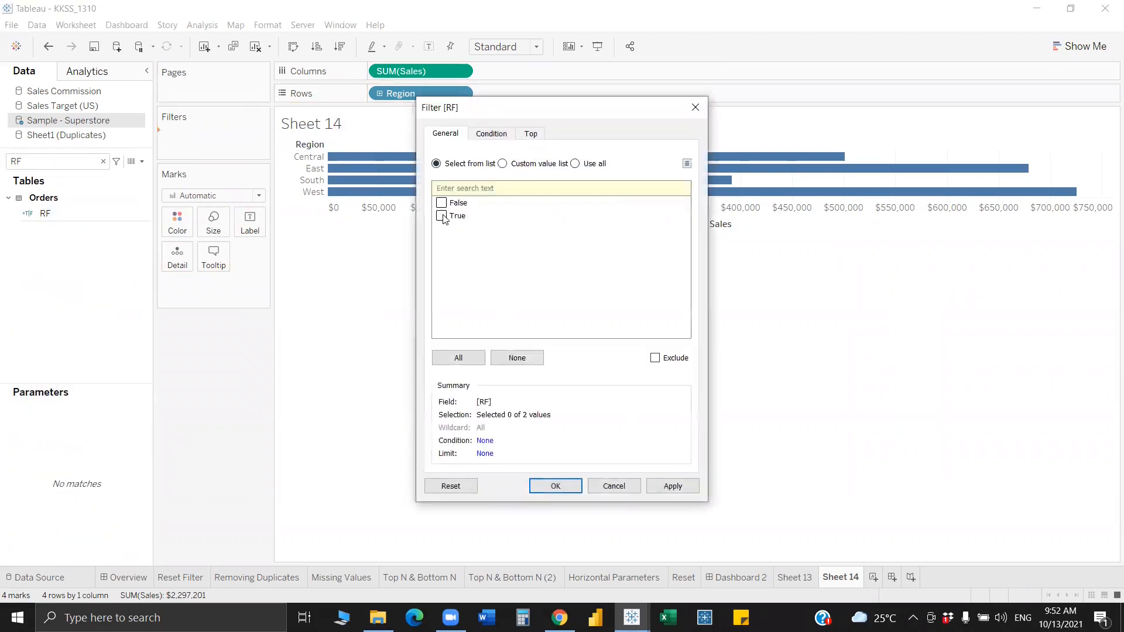
left_click(670, 487)
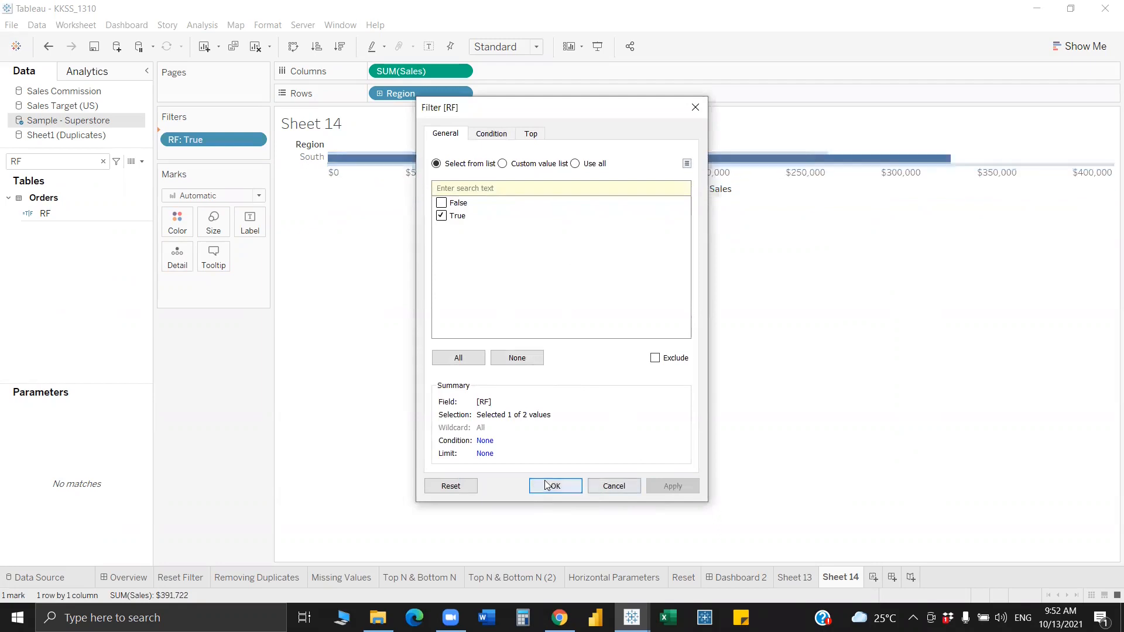
left_click(552, 485)
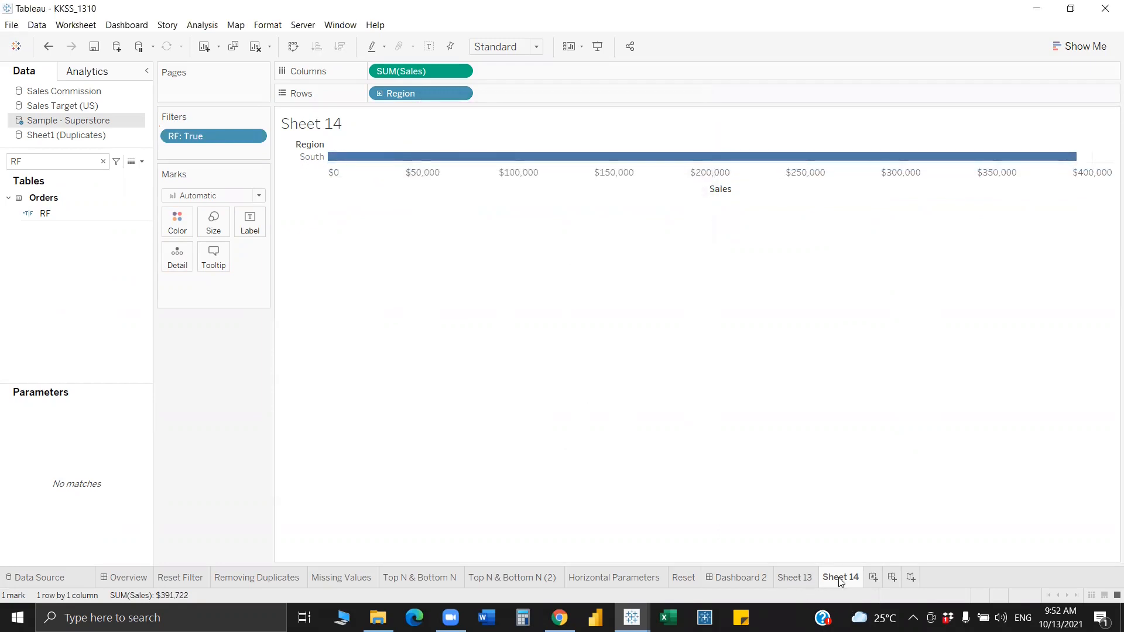
Create a new dashboard containing Sheet 14 with the Horizontal Parameters sheet above it, and try selecting the East circle
left_click(804, 579)
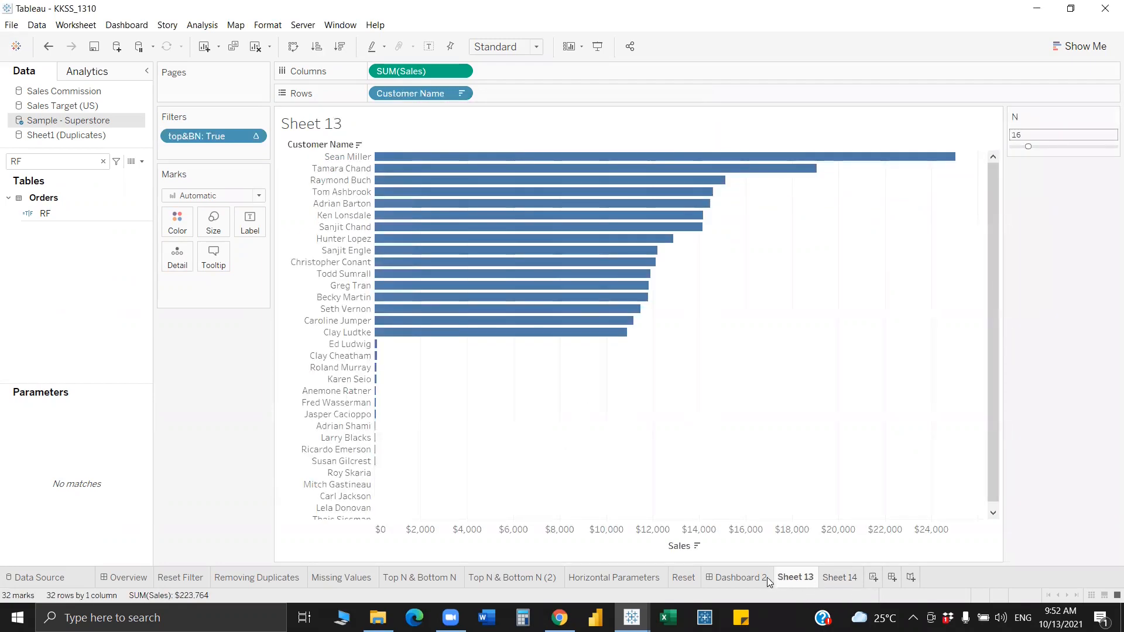
left_click(892, 578)
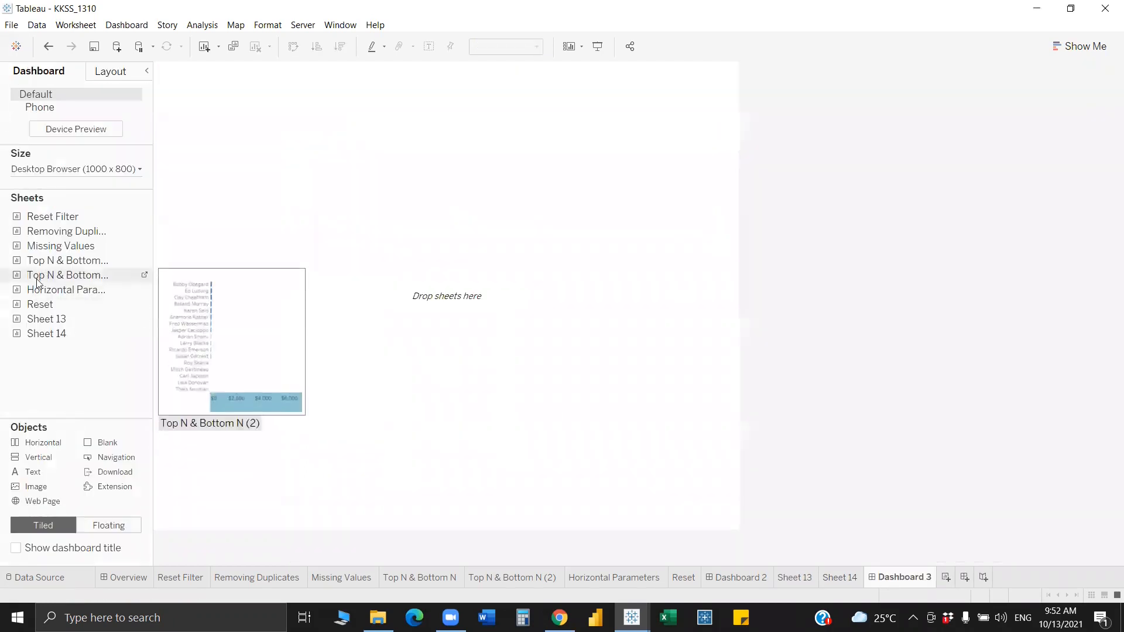
left_click_drag(70, 333, 304, 340)
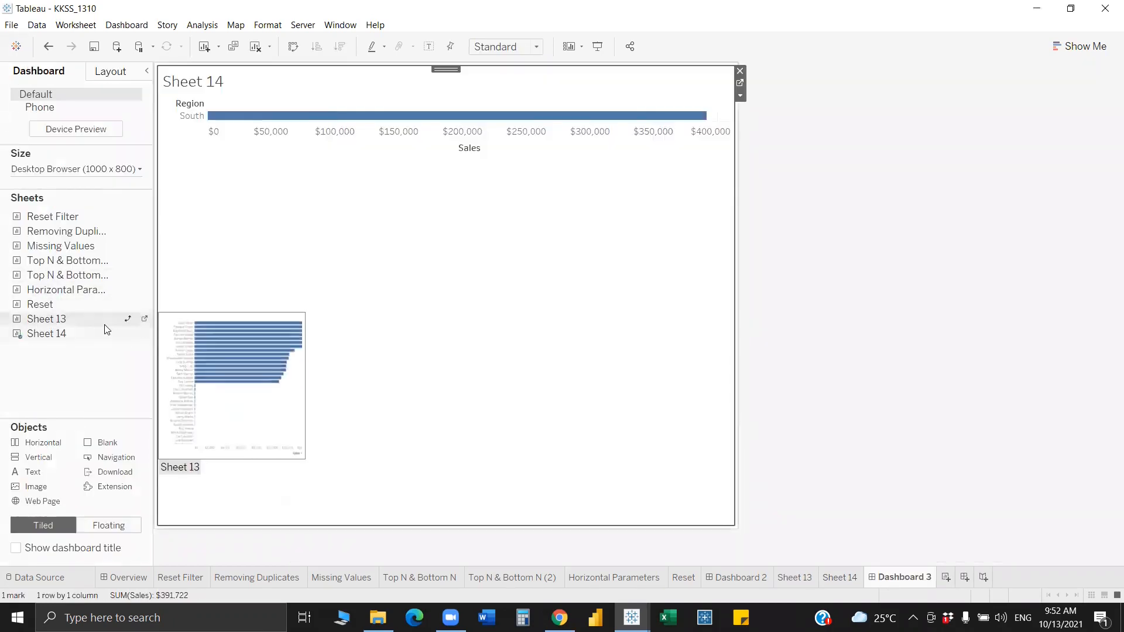
mouse_move(66, 289)
left_mouse_down()
mouse_move(391, 238)
mouse_move(417, 207)
mouse_move(472, 258)
left_mouse_up()
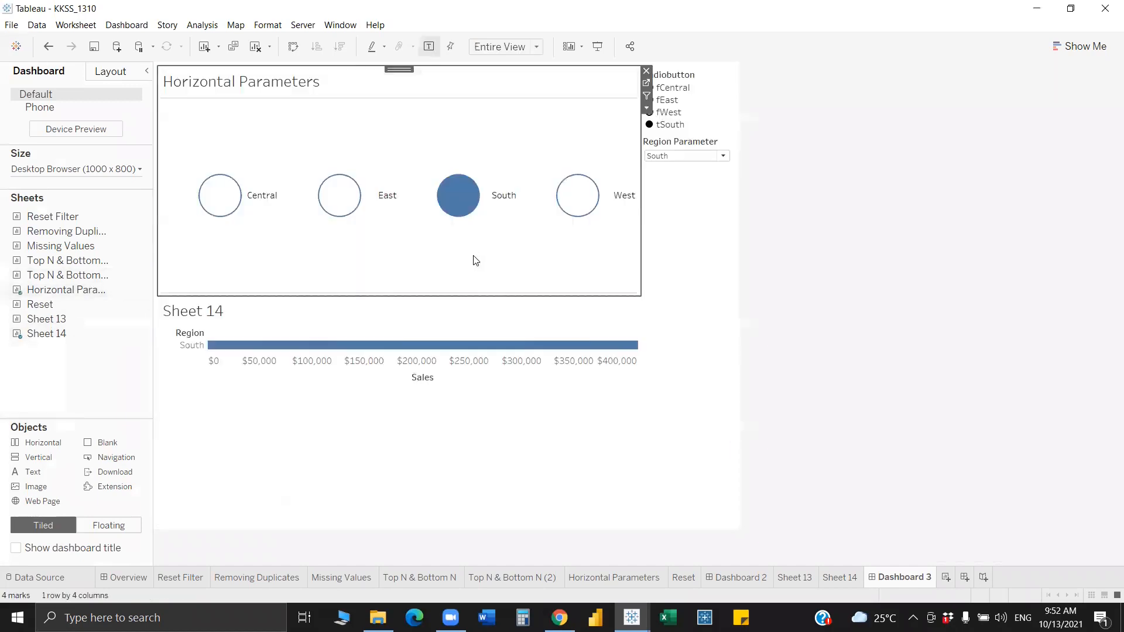
left_click(340, 202)
left_click(405, 275)
Start a parameter action on the dashboard that uses only Horizontal Parameters as its source sheet
left_click(127, 25)
left_click(175, 187)
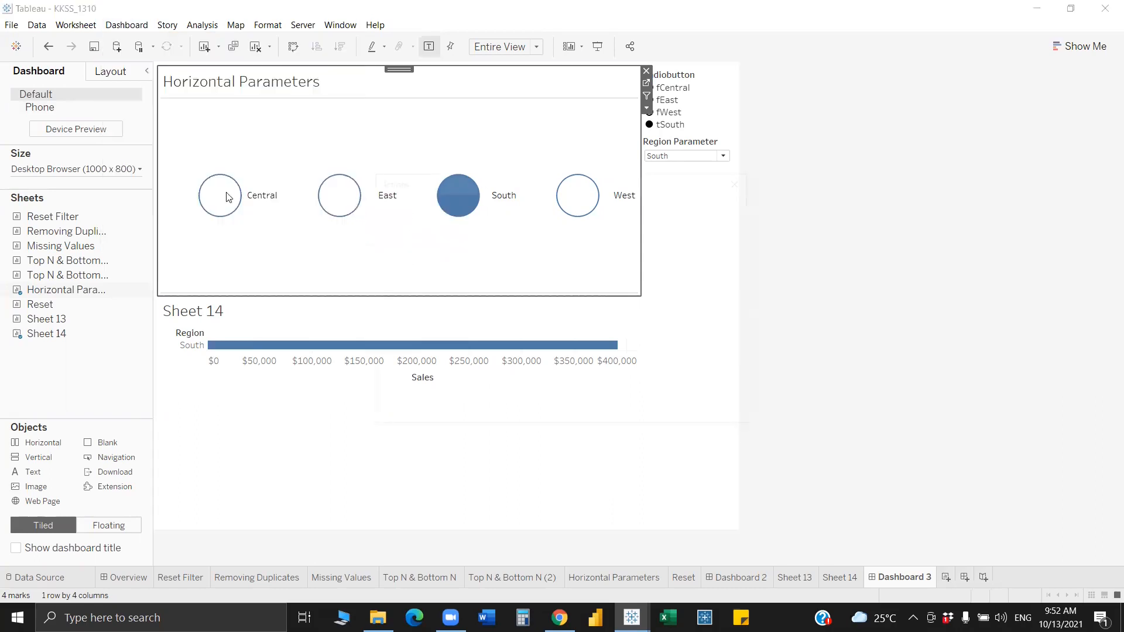
left_click(416, 386)
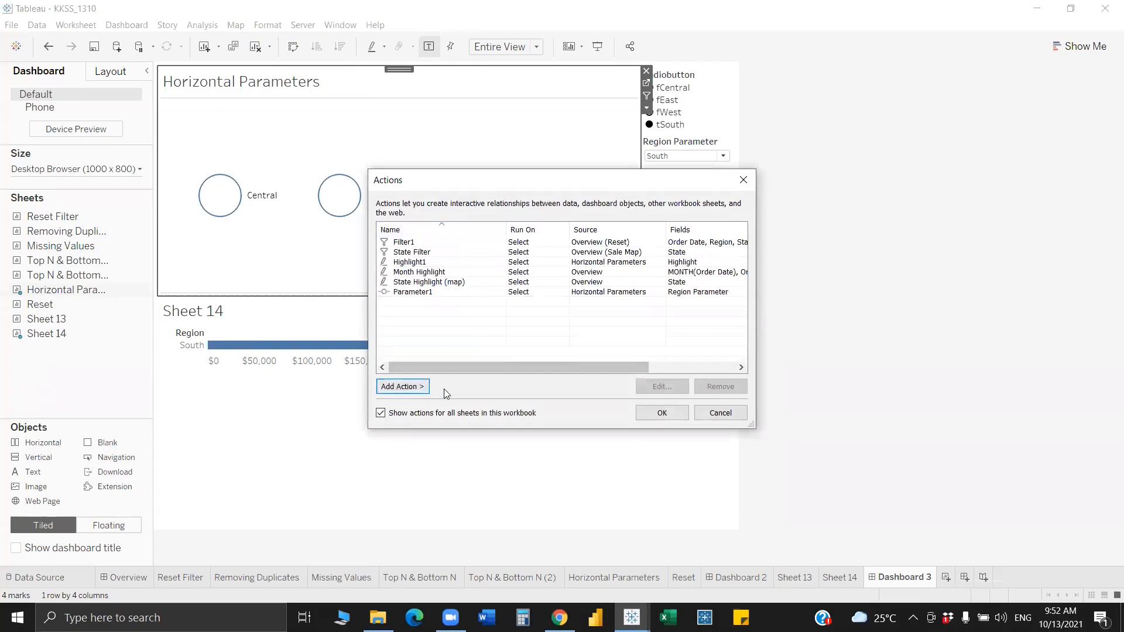
left_click(481, 449)
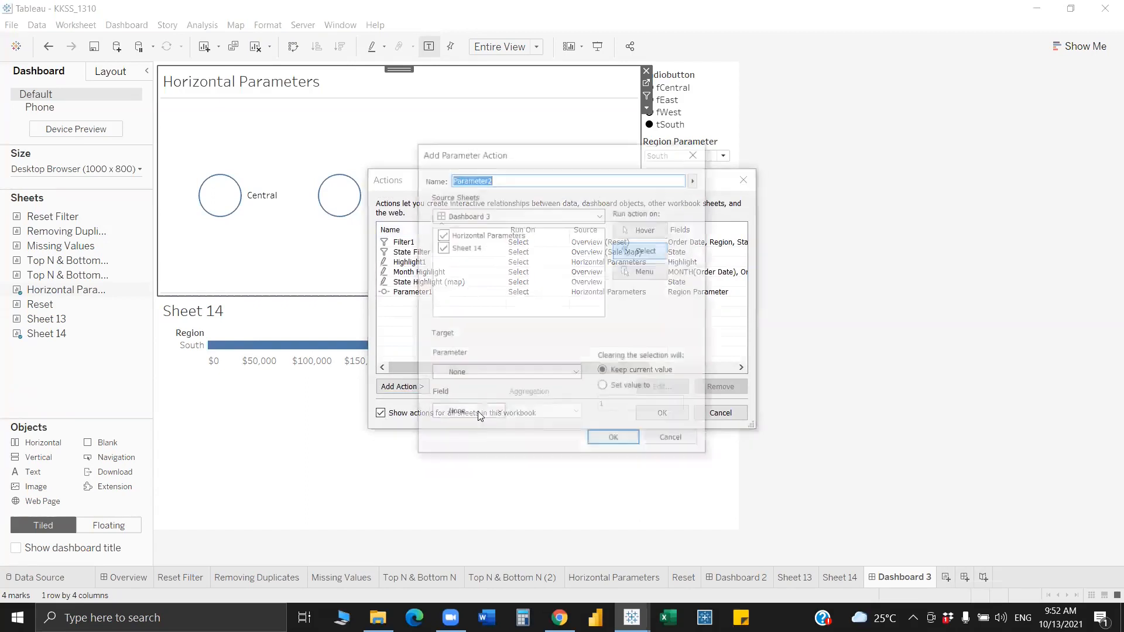
left_click(499, 375)
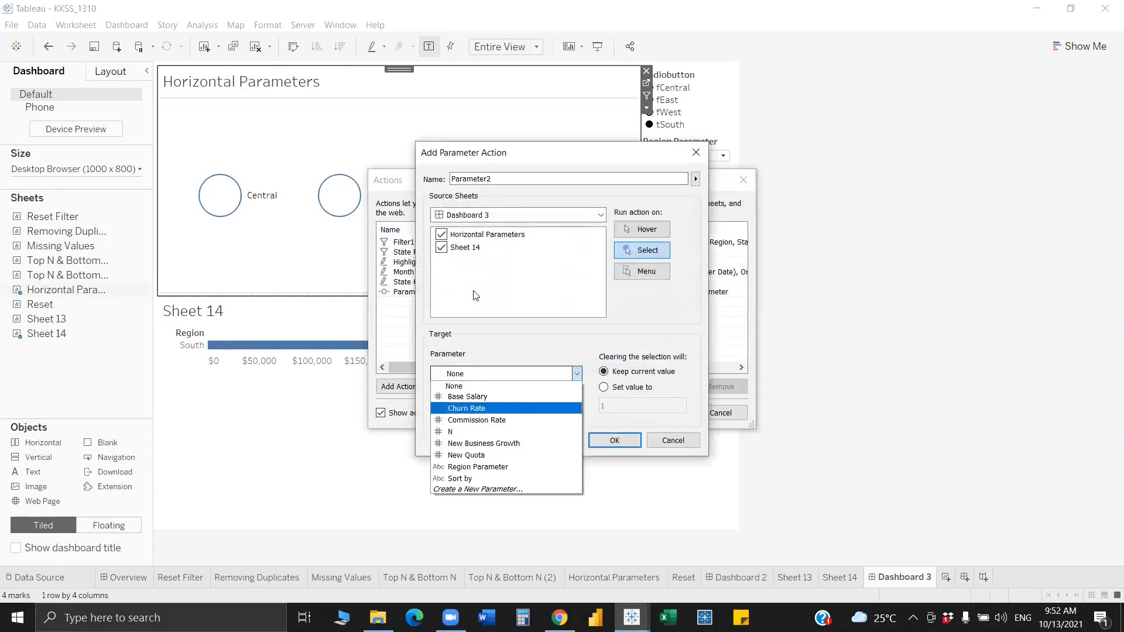
left_click(442, 248)
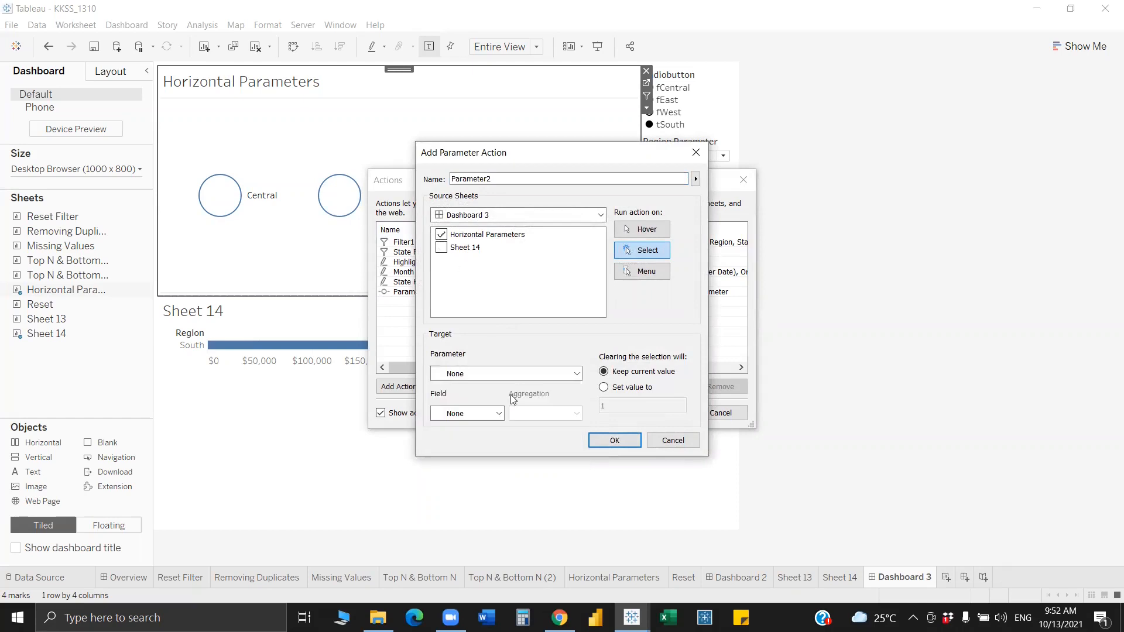
Target Region Parameter with the Region field in the parameter action and save the dashboard actions
left_click(510, 373)
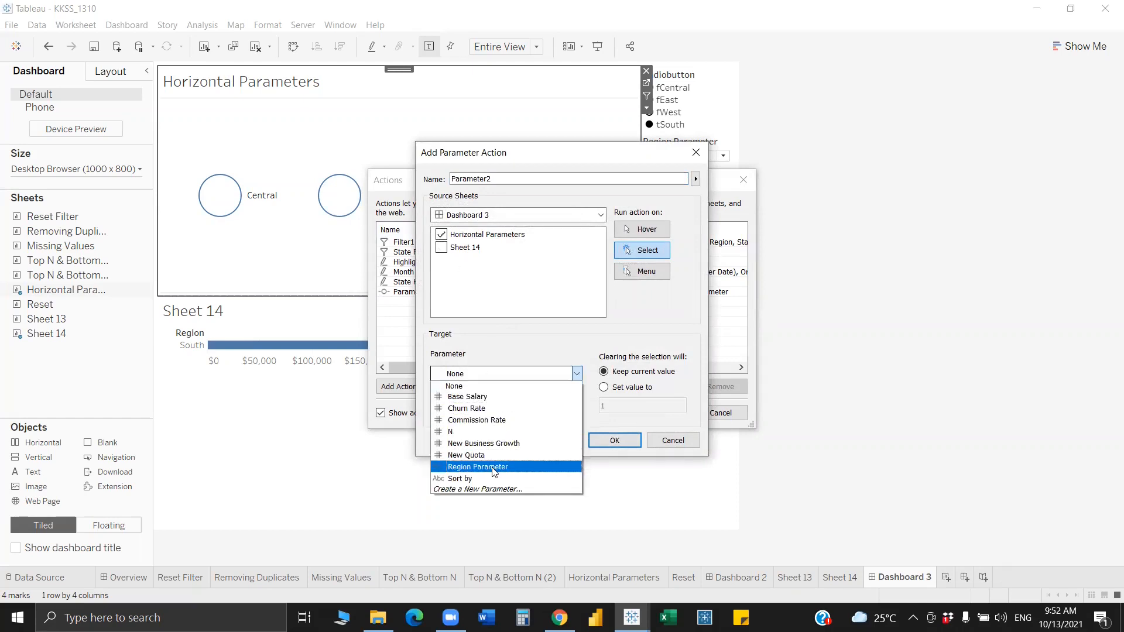
left_click(491, 467)
left_click(479, 415)
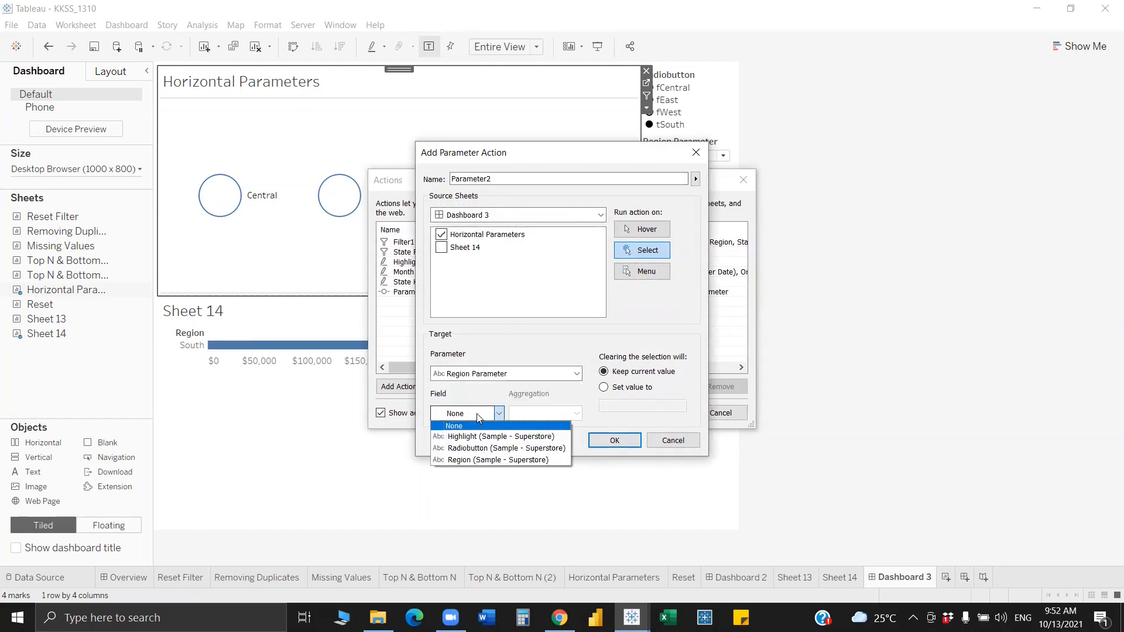
left_click(492, 459)
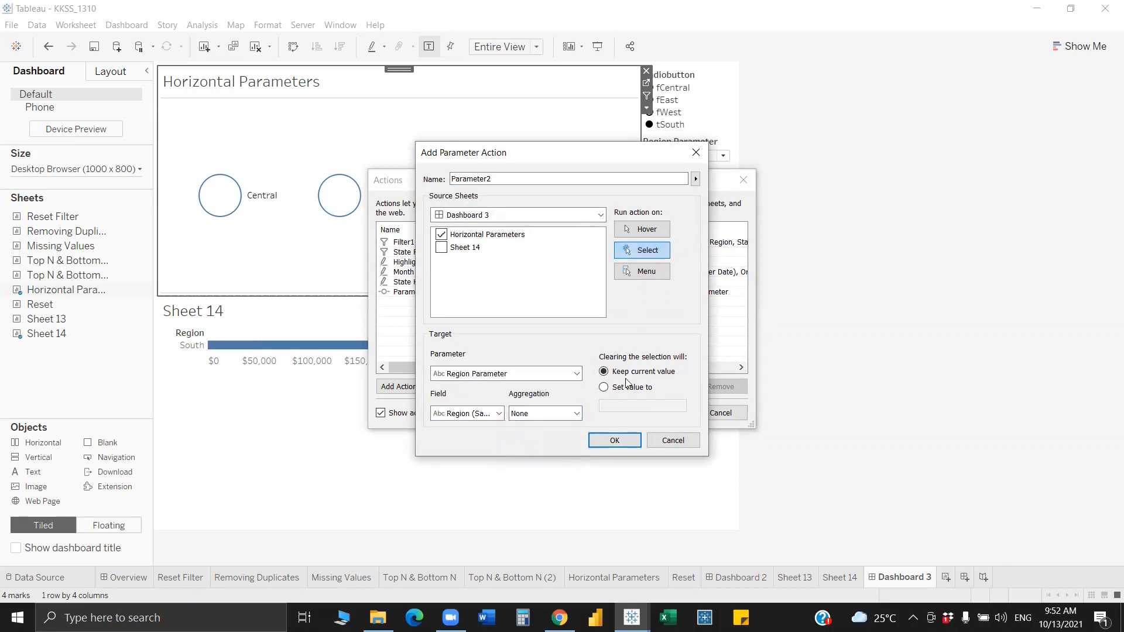
left_click(615, 440)
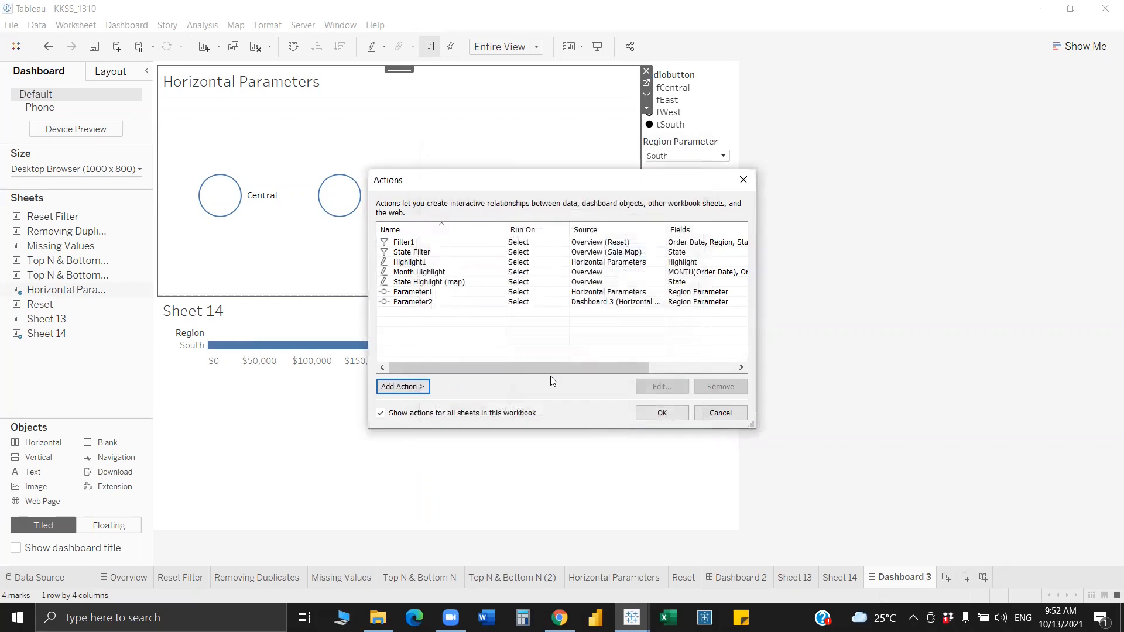
left_click(655, 413)
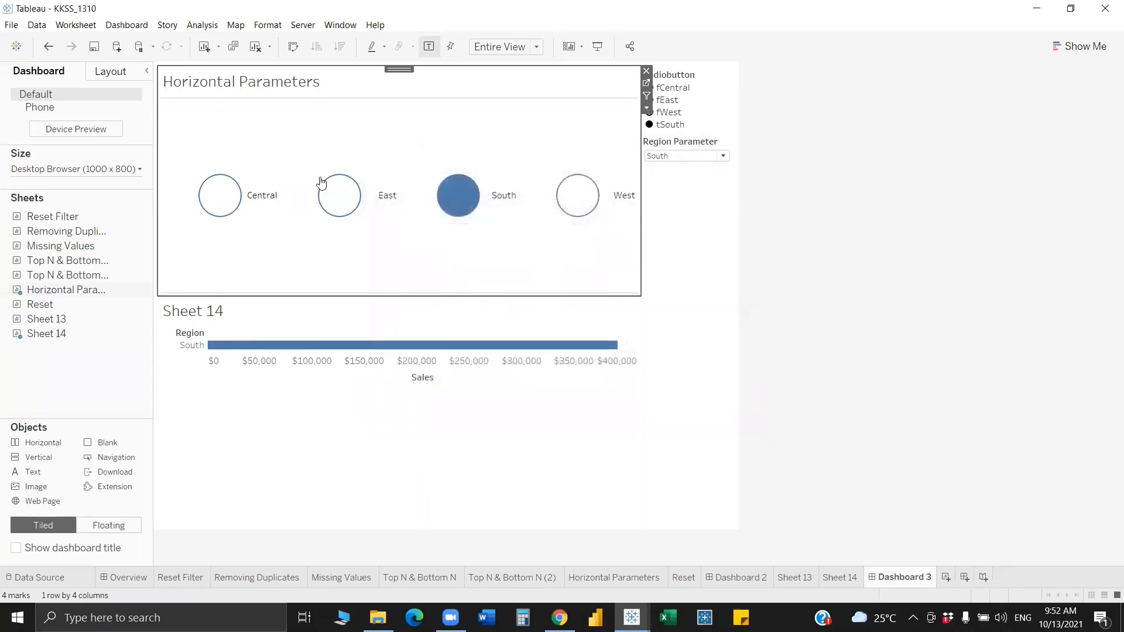
Test the parameter action by selecting the East, South and West region circles, ending on Central
left_click(342, 201)
left_click(455, 199)
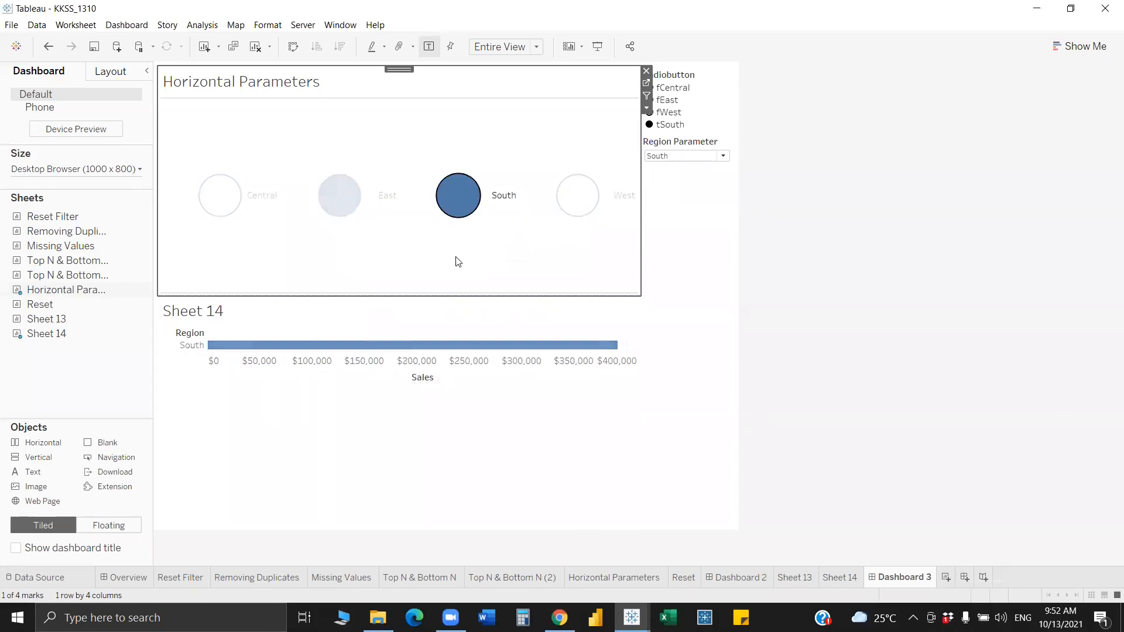
left_click(568, 202)
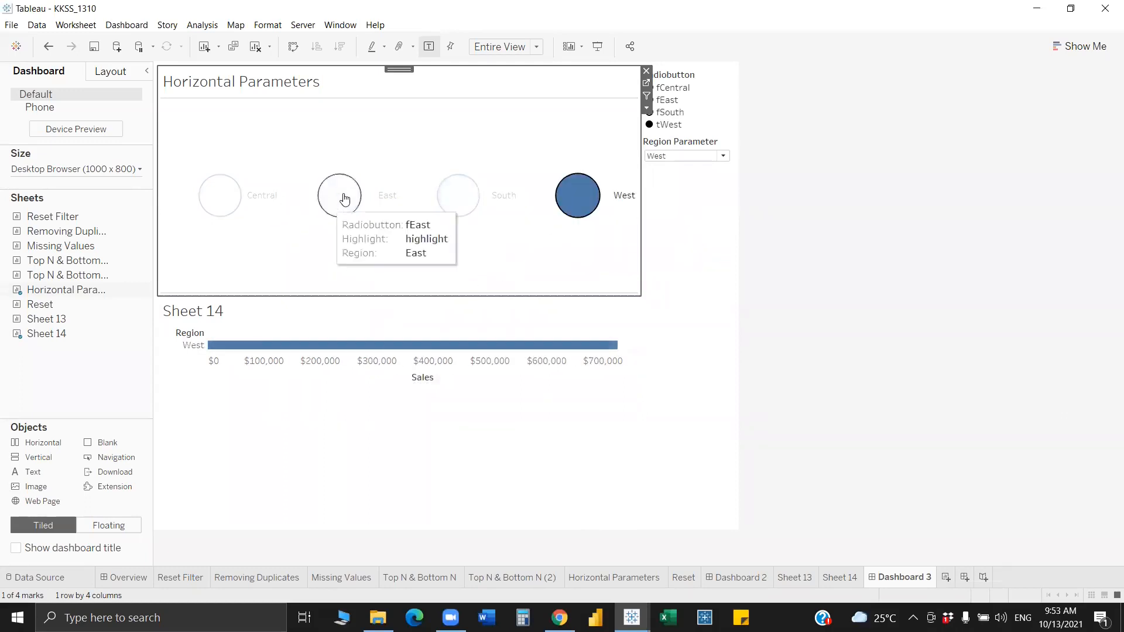
left_click(320, 202)
left_click(229, 201)
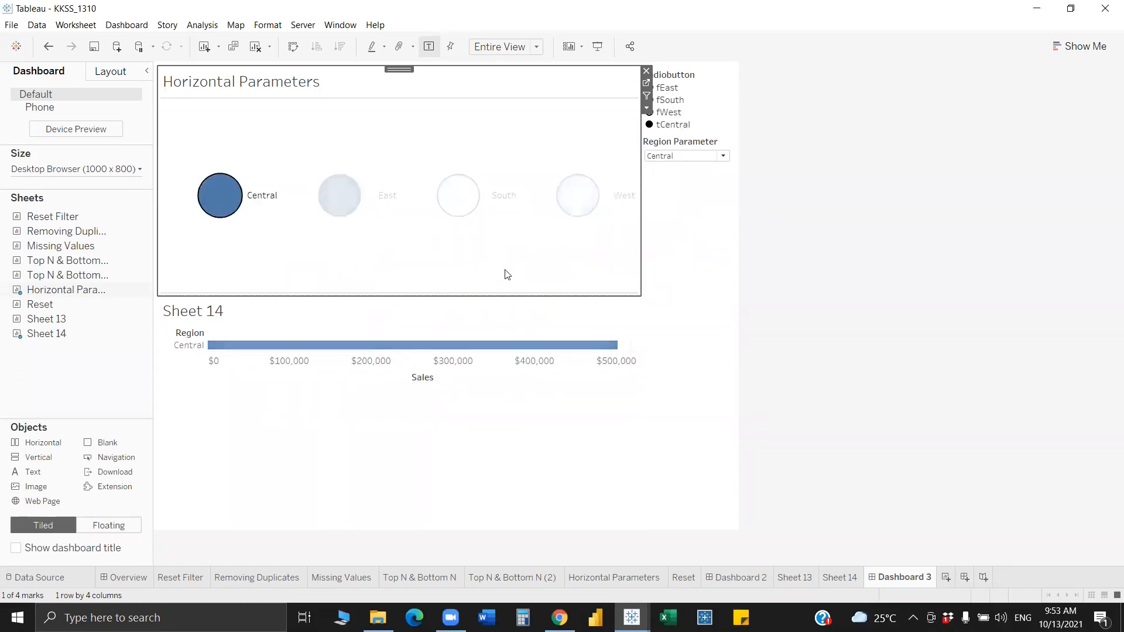